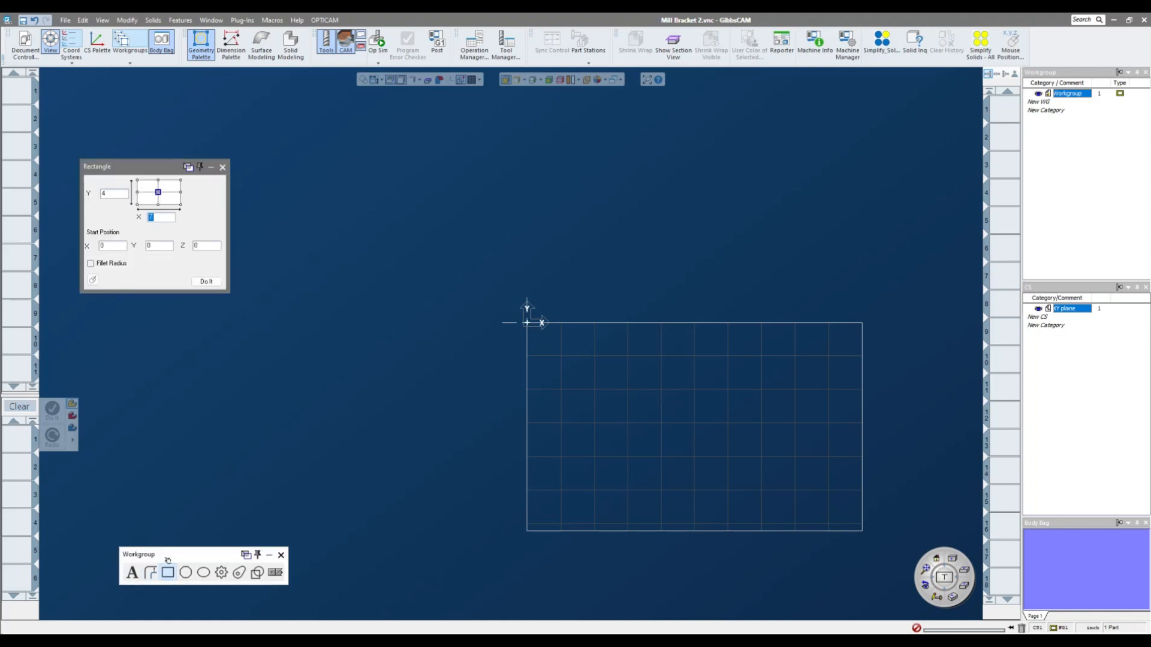
# Draw a rectangle 6.5 in X by 4.25 in Y, centred on the origin.
pyautogui.doubleClick(118, 194)
pyautogui.write('4.25')
pyautogui.doubleClick(160, 216)
pyautogui.write('6.5')
pyautogui.click(206, 282)
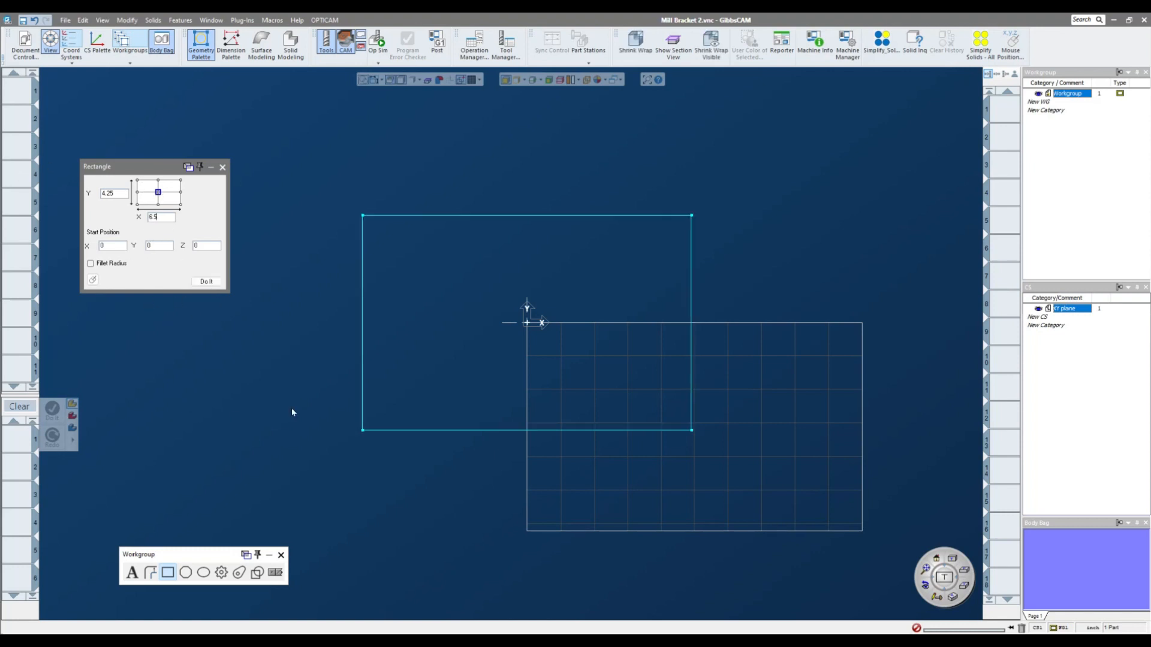
pyautogui.scroll(2, 520, 379)
pyautogui.scroll(-3, 520, 394)
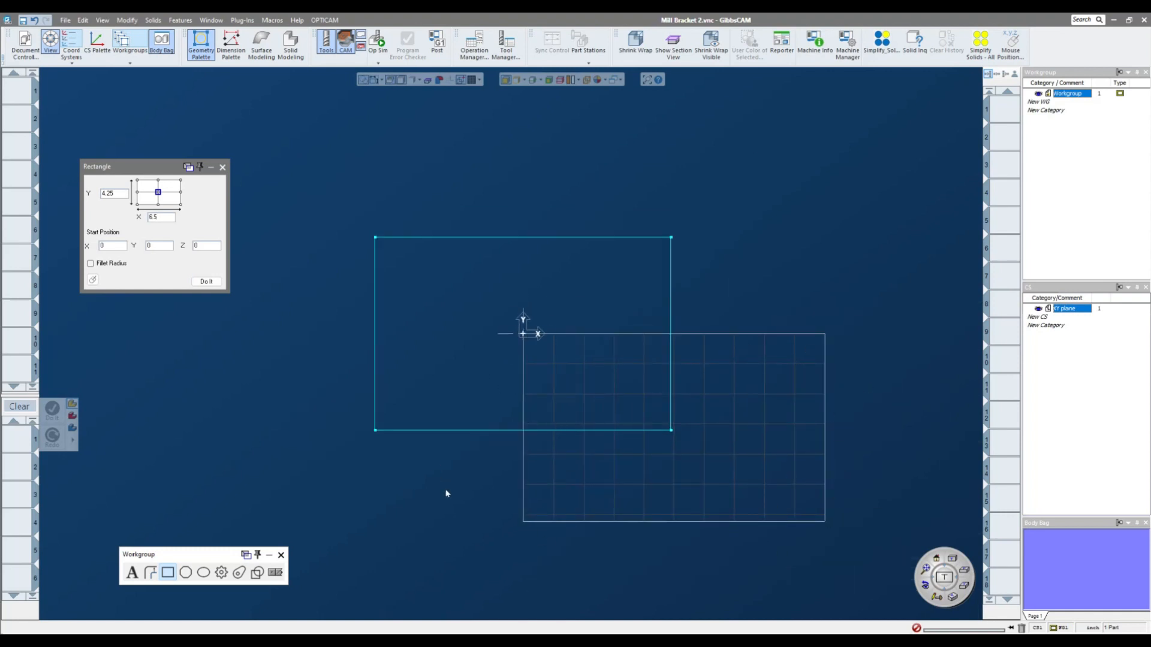
pyautogui.click(222, 167)
# Fit the workspace stock to the rectangle and check the stock dimensions in the document settings.
pyautogui.moveTo(207, 185); pyautogui.dragTo(208, 187, button='middle')
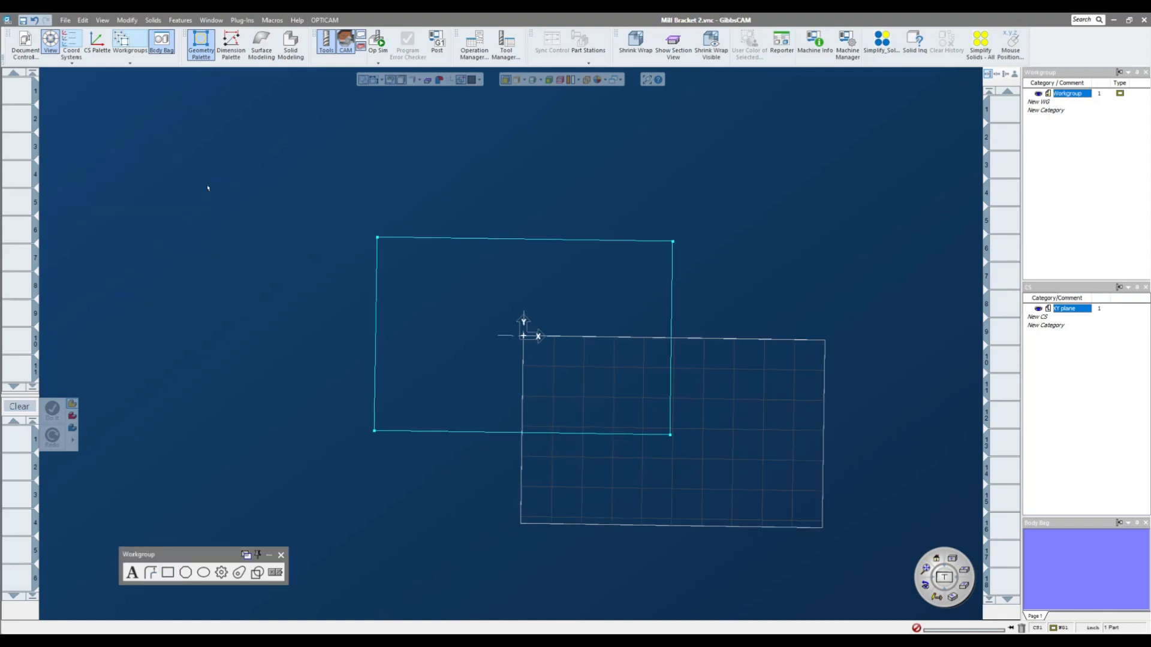
pyautogui.hotkey('ctrl', 'u')
pyautogui.click(953, 560)
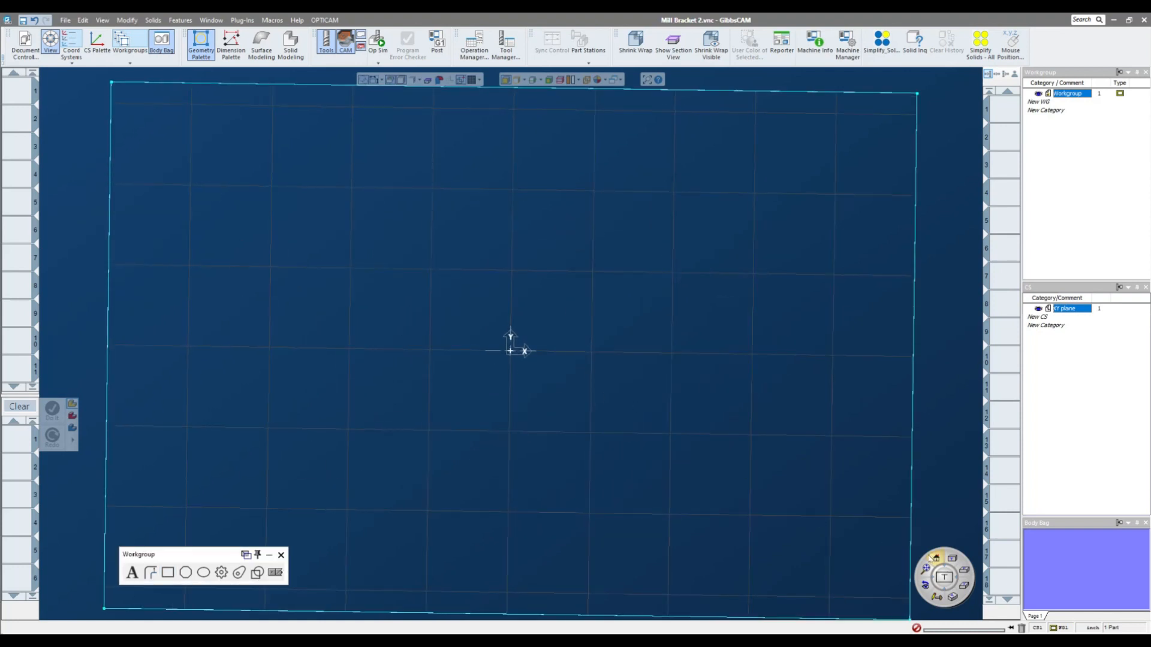
pyautogui.click(25, 43)
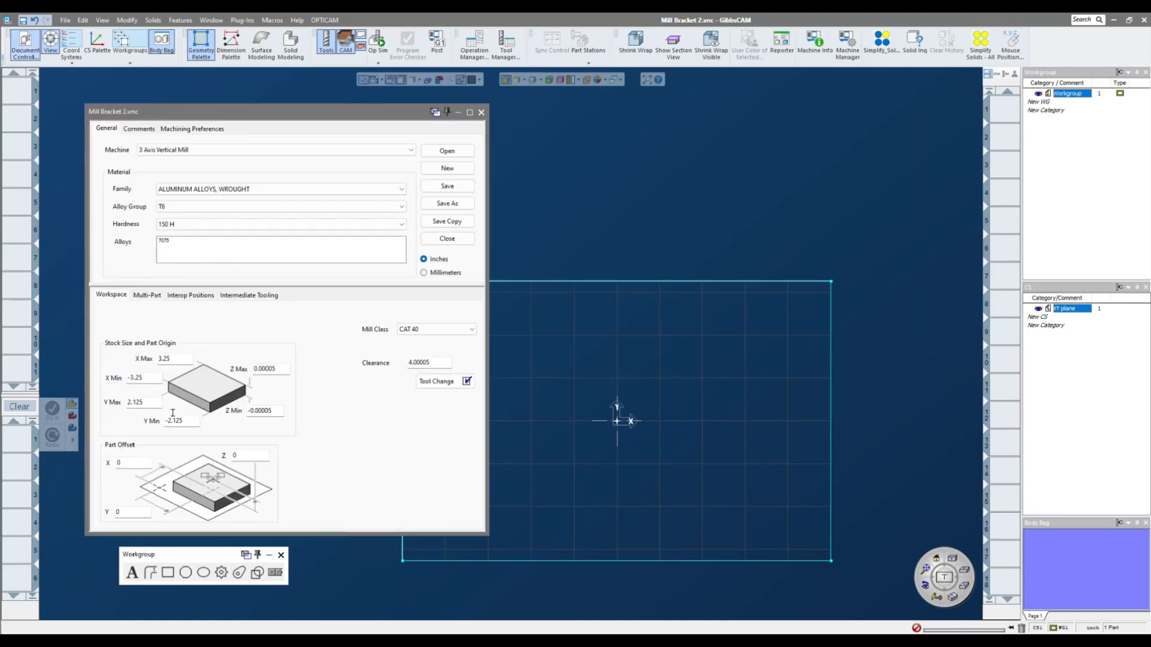
pyautogui.click(481, 112)
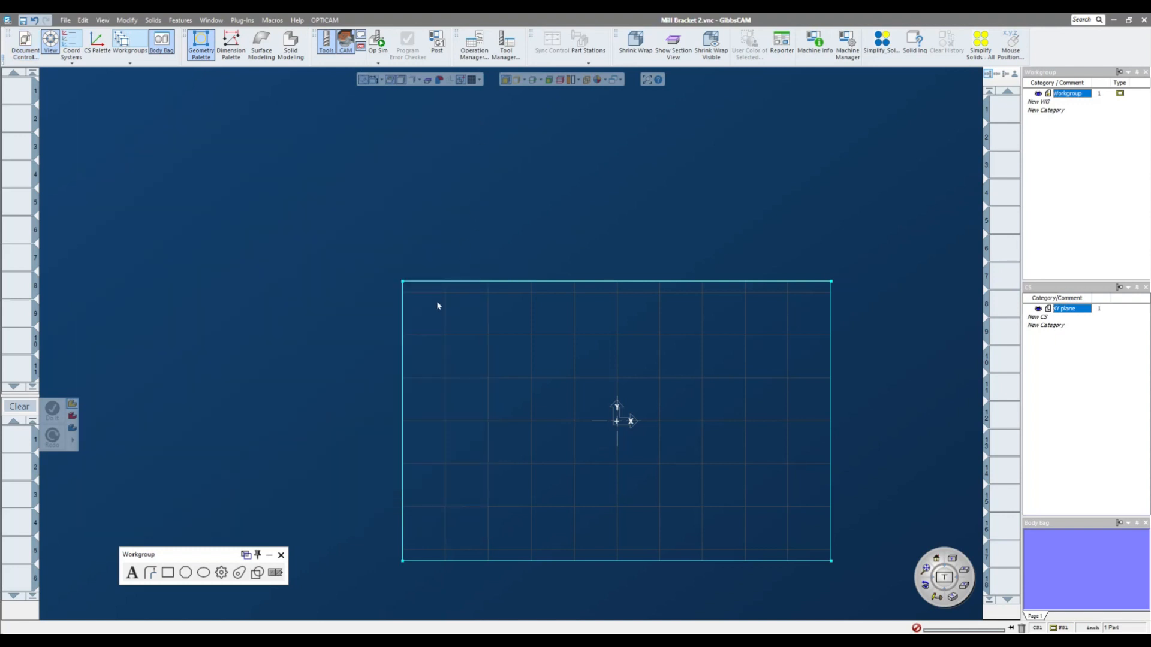
# Select the whole rectangle in an isometric view and bring up the Create Solid and Advanced Solid Modeling tools.
pyautogui.scroll(1, 438, 306)
pyautogui.scroll(-2, 438, 308)
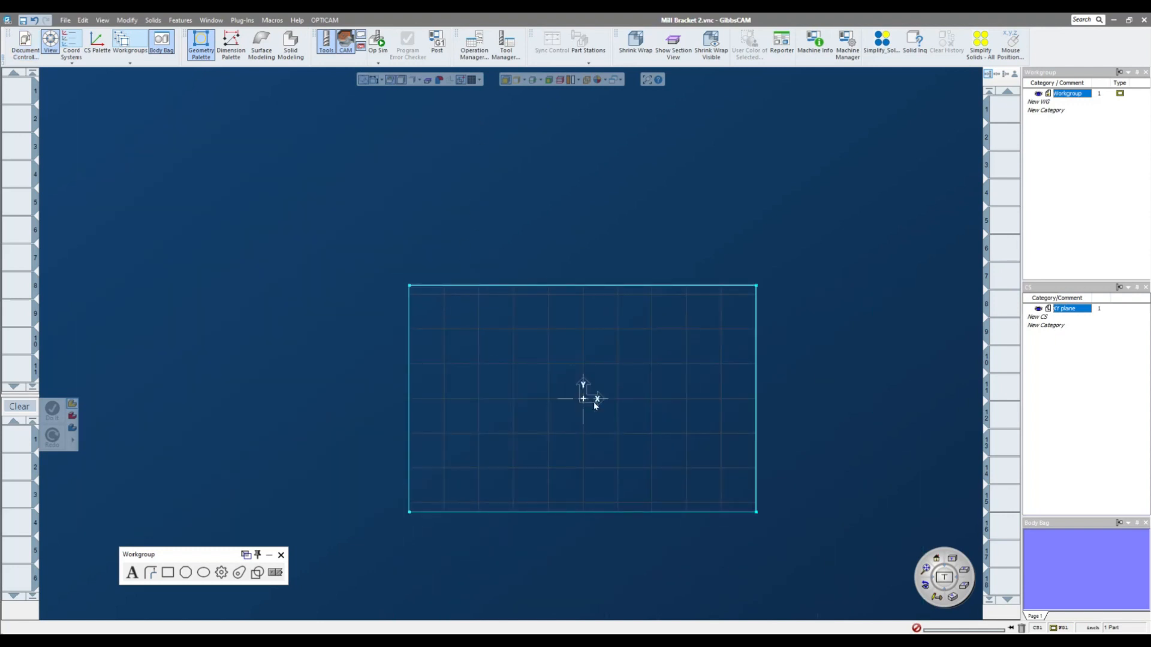
pyautogui.click(952, 597)
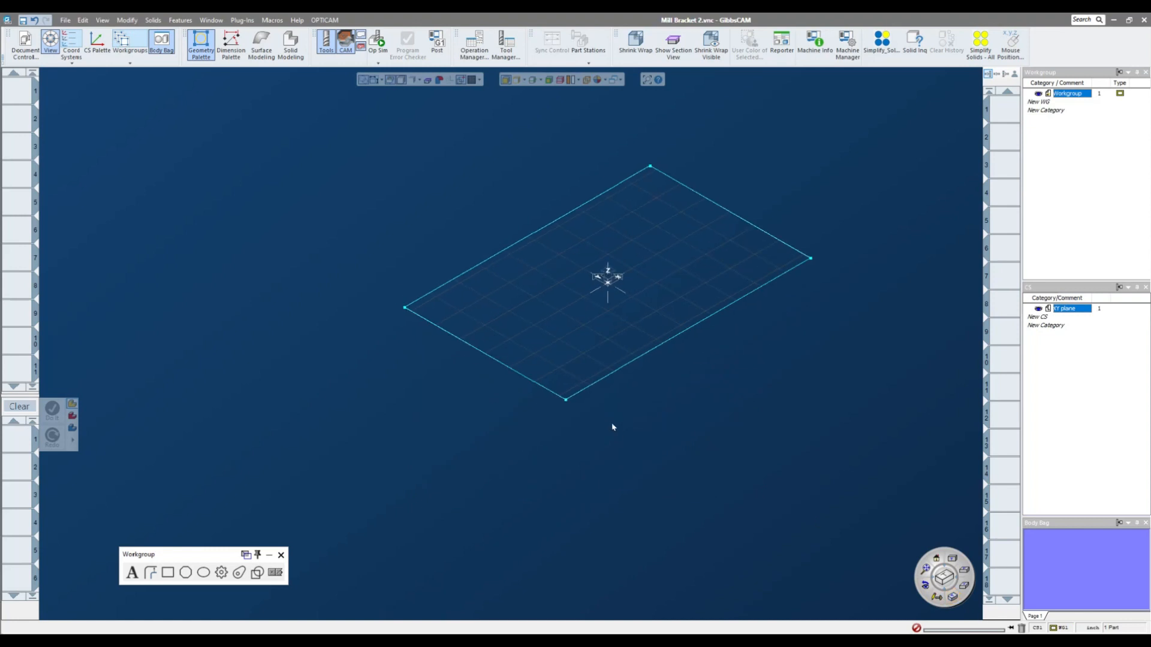
pyautogui.click(78, 54)
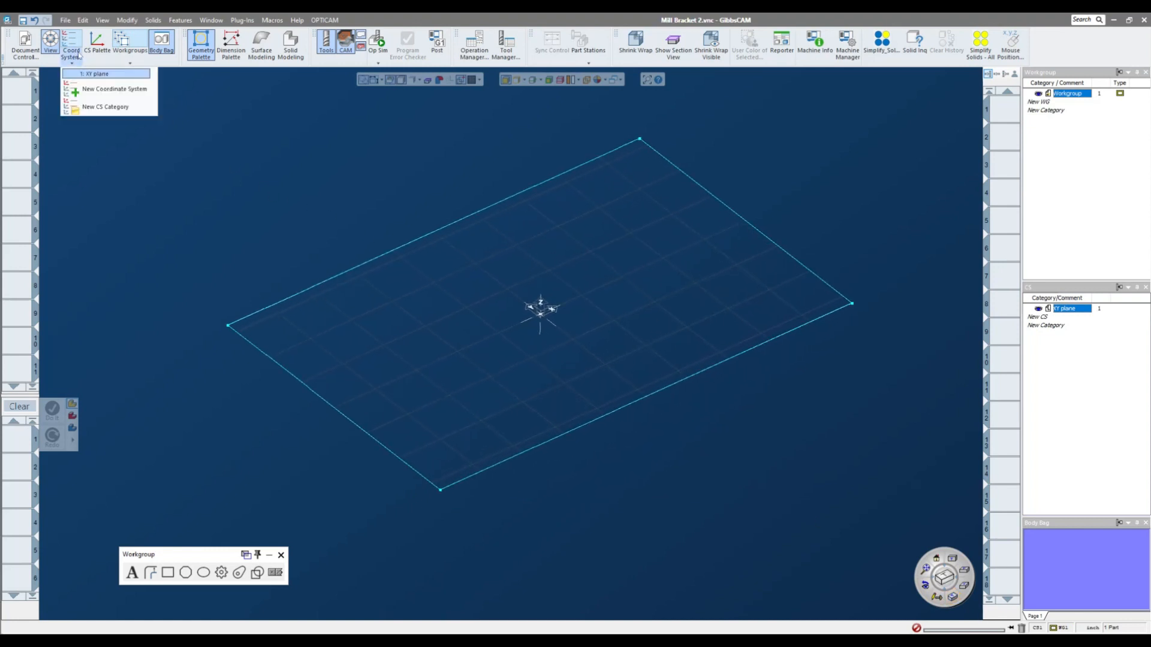
pyautogui.click(385, 254)
pyautogui.click(328, 402)
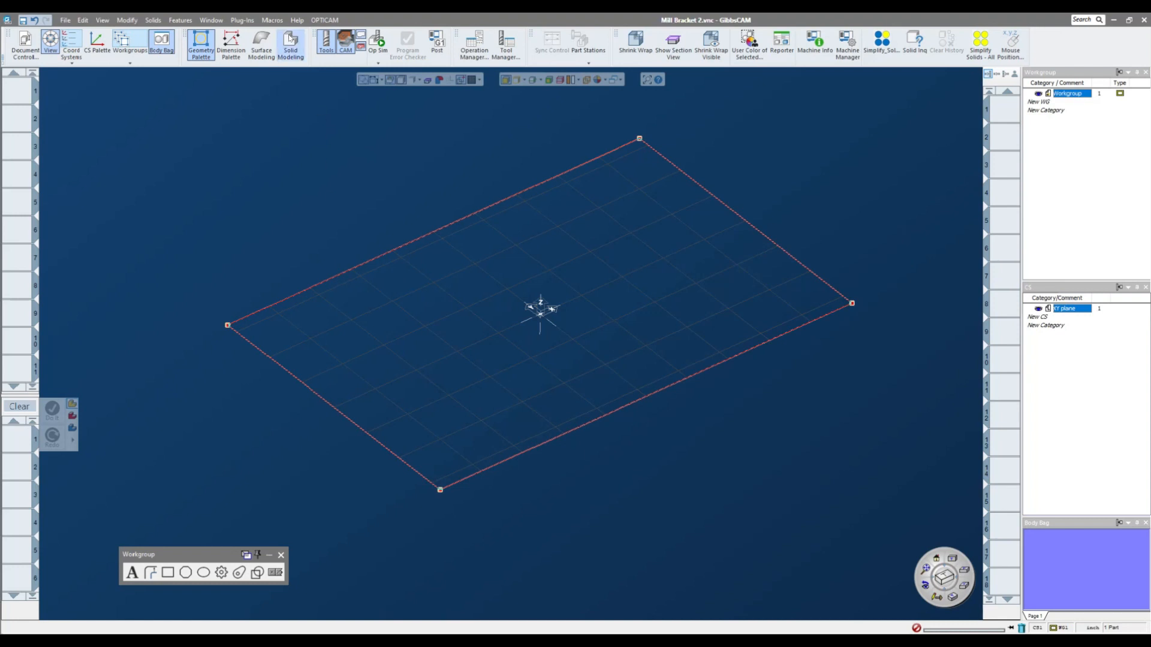
pyautogui.click(290, 43)
pyautogui.click(141, 141)
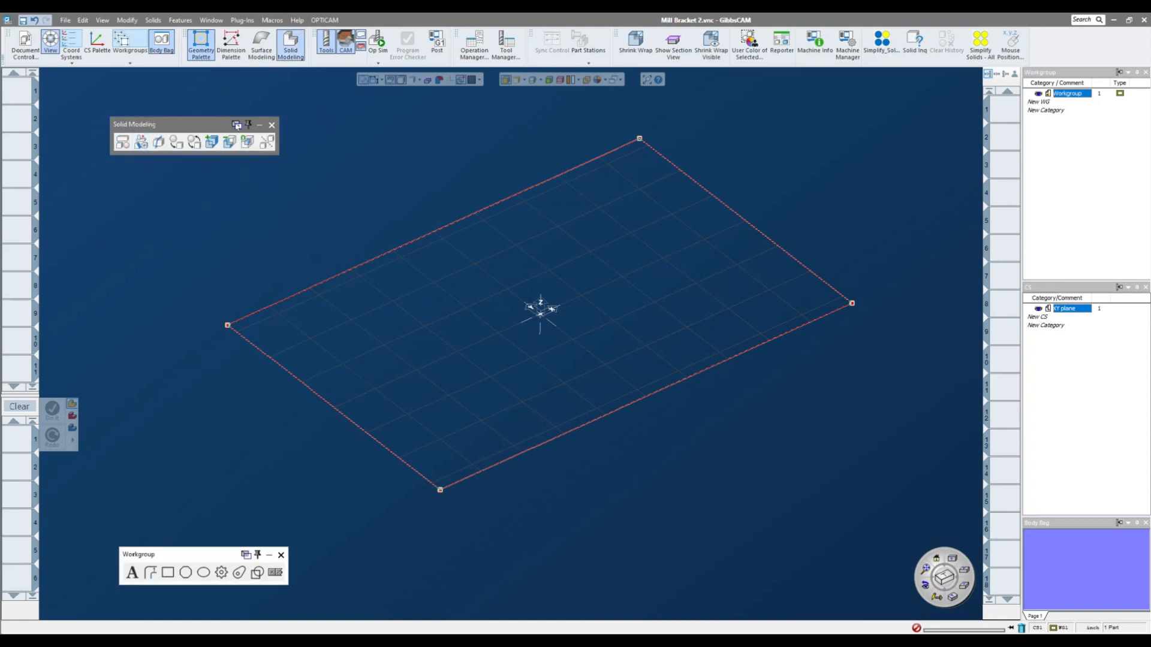
pyautogui.click(122, 143)
pyautogui.click(141, 142)
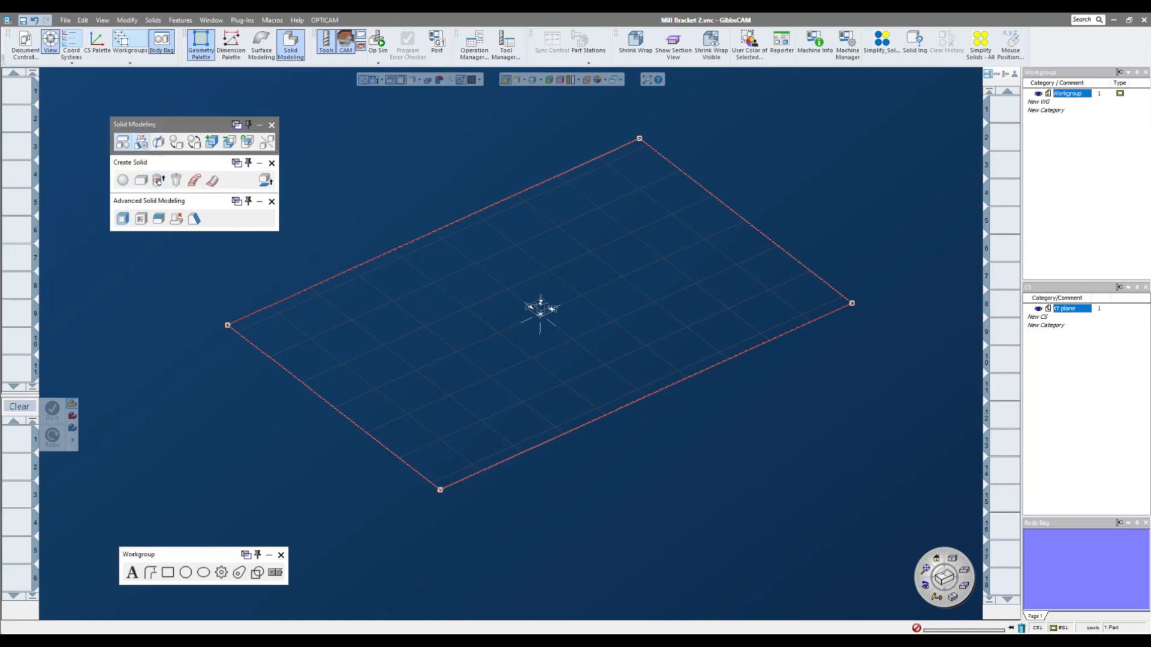
# Extrude the rectangle into a solid block from Z 0 down to Z -1.5678.
pyautogui.click(159, 180)
pyautogui.doubleClick(182, 378)
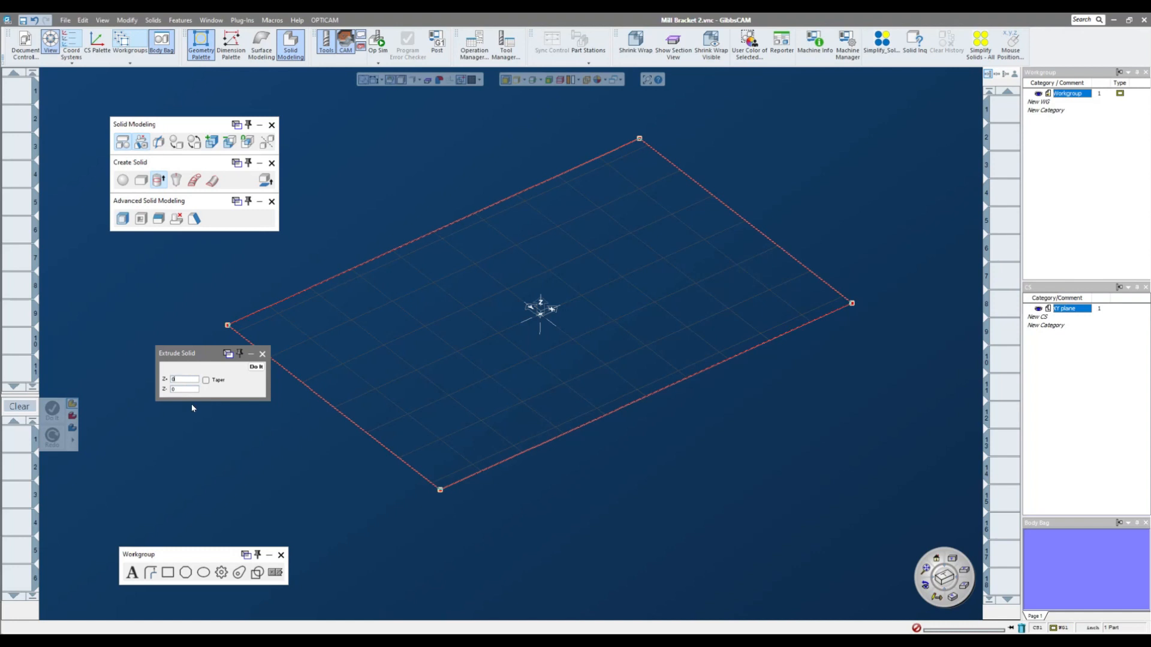
pyautogui.doubleClick(193, 389)
pyautogui.write('-15678')
pyautogui.click(257, 367)
pyautogui.moveTo(534, 371); pyautogui.dragTo(557, 370, button='middle')
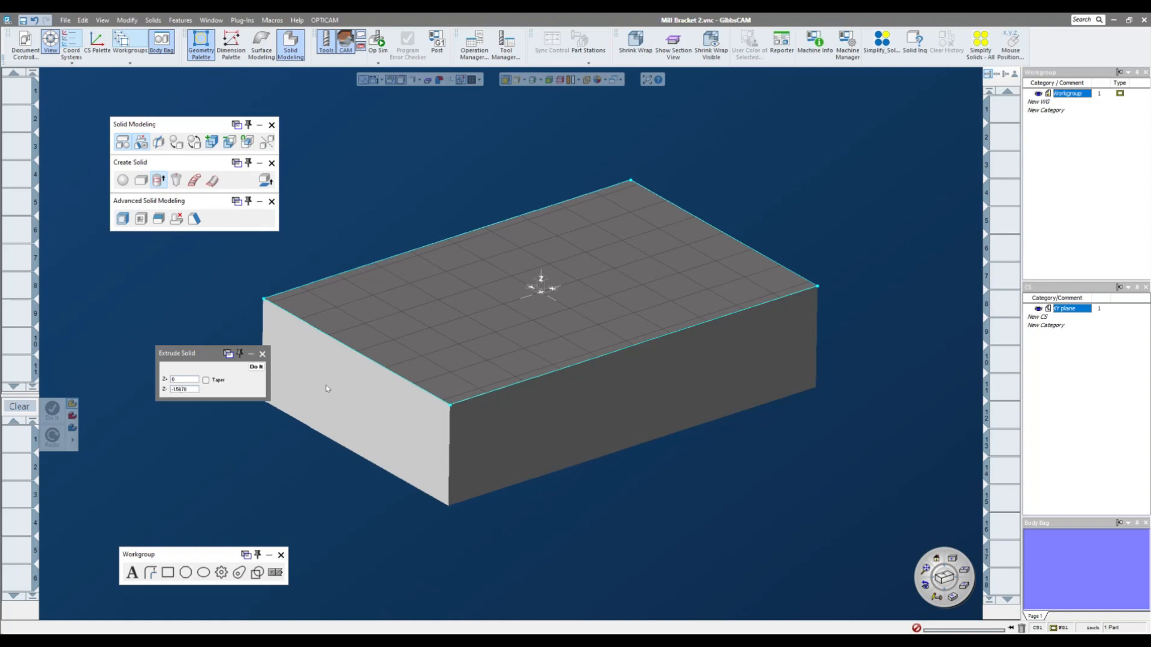
pyautogui.scroll(3, 394, 390)
pyautogui.click(262, 354)
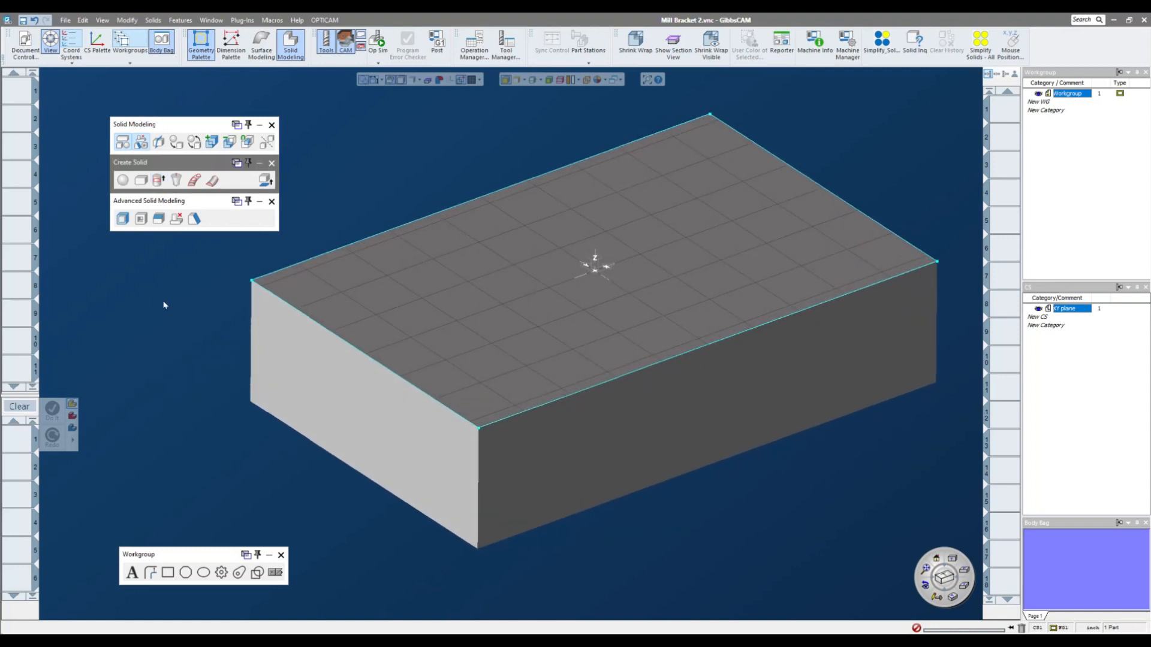
# Fit the stock to the extruded block and check its Z limits in the document settings.
pyautogui.scroll(-2, 167, 302)
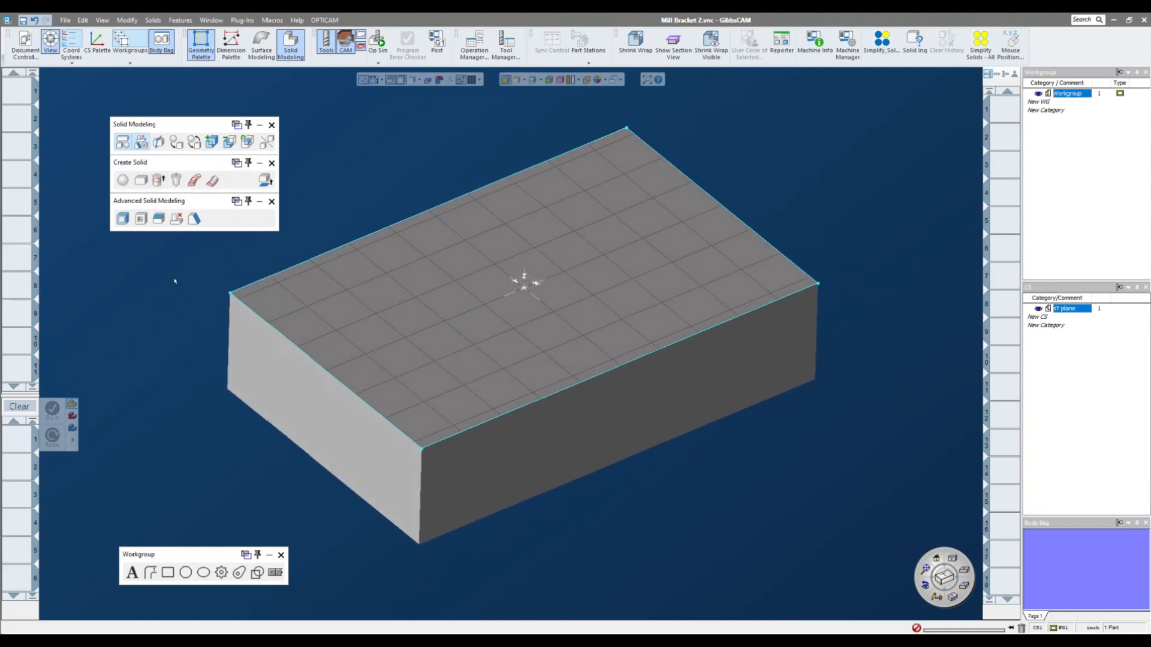
pyautogui.scroll(2, 174, 281)
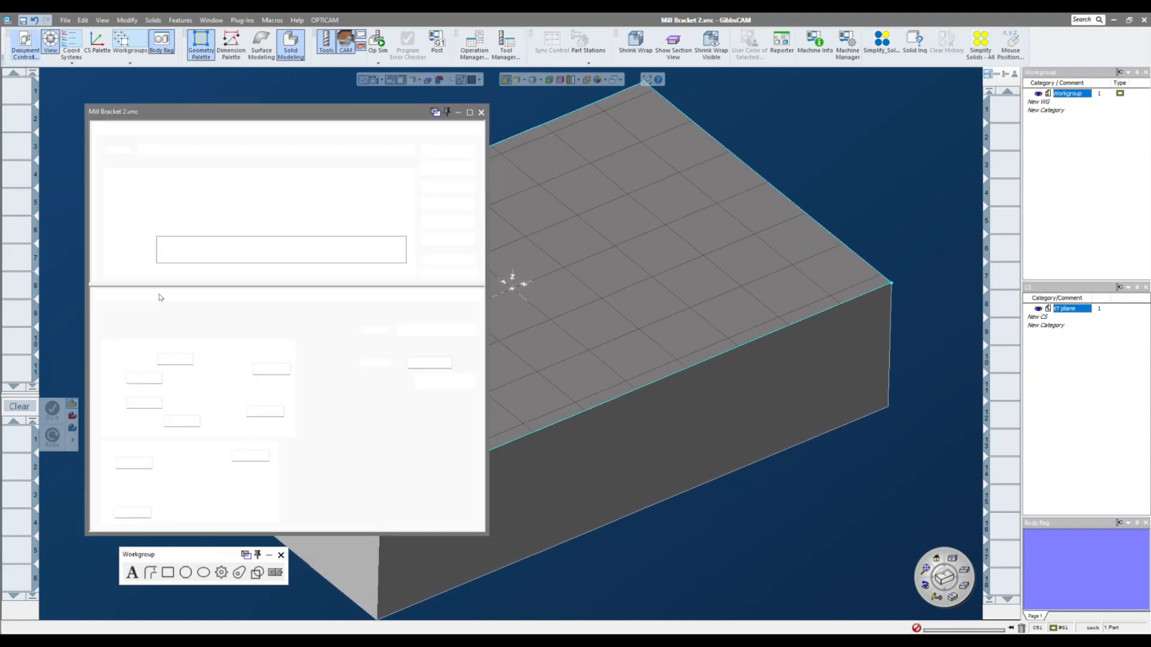
pyautogui.click(260, 369)
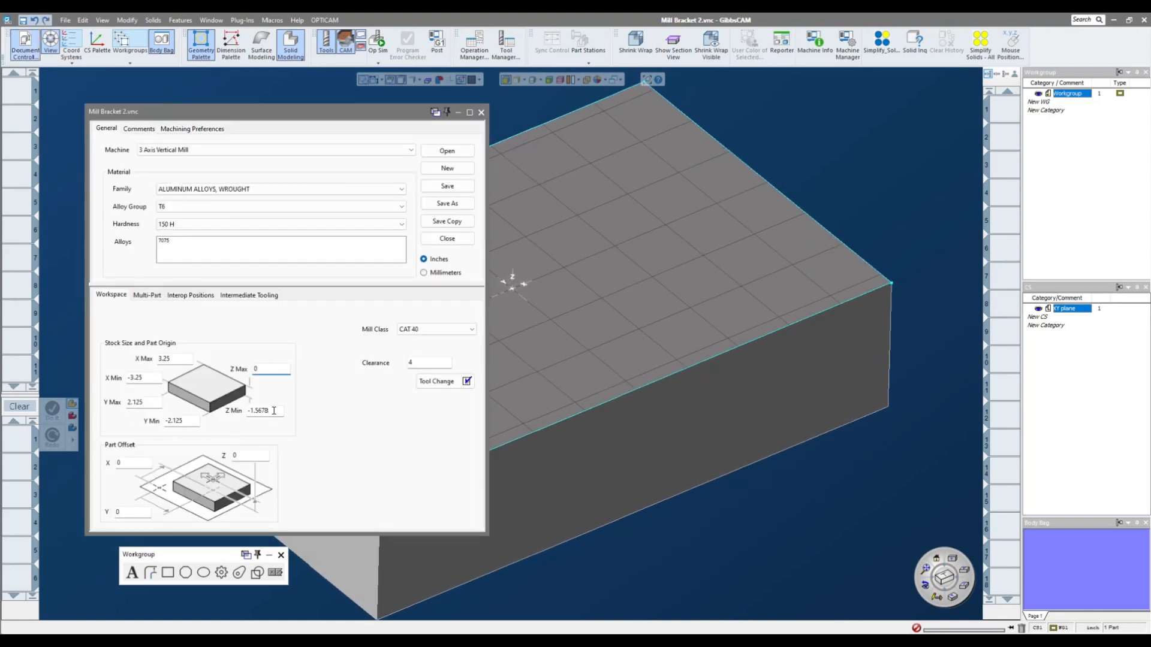
pyautogui.press('Tab')
pyautogui.scroll(-2, 585, 550)
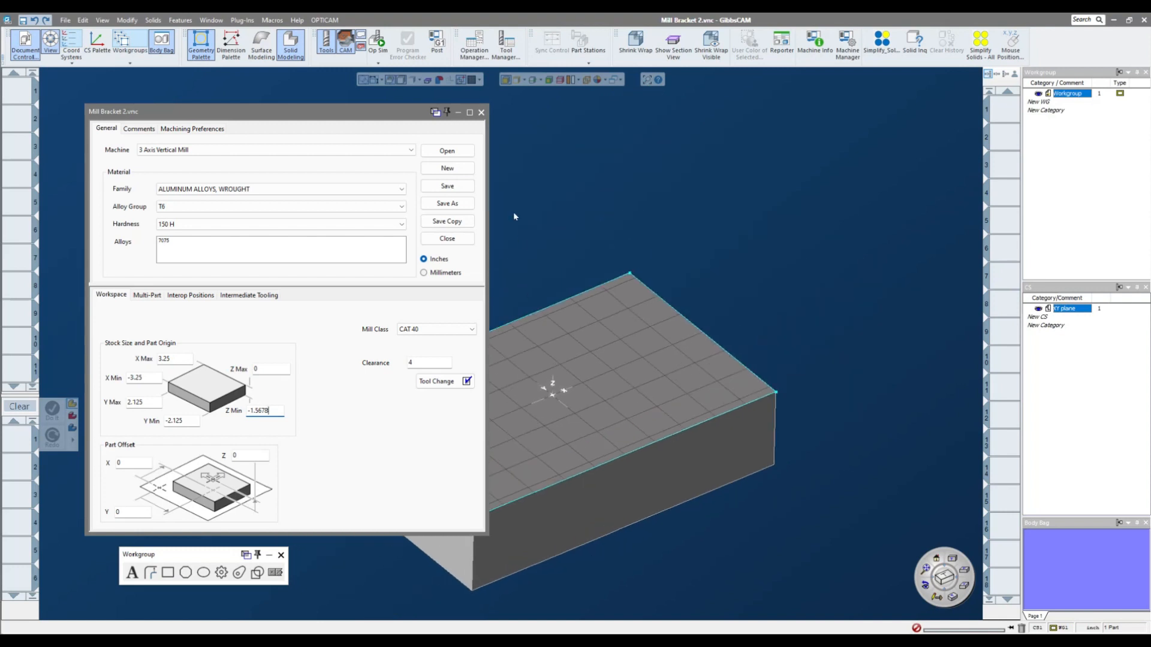
pyautogui.click(481, 114)
# Draw a rectangle 3 in X by 4.25 in Y, anchored by its upper-right corner at the block's corner X 3.25, Y 2.125.
pyautogui.scroll(2, 457, 174)
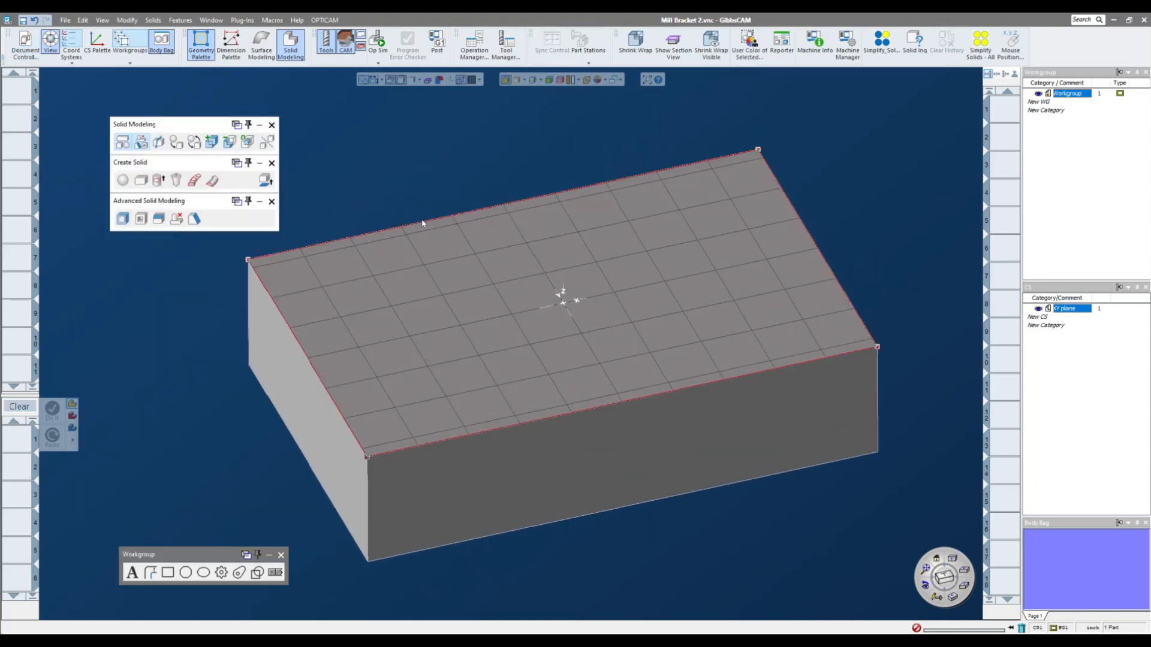
pyautogui.click(423, 223)
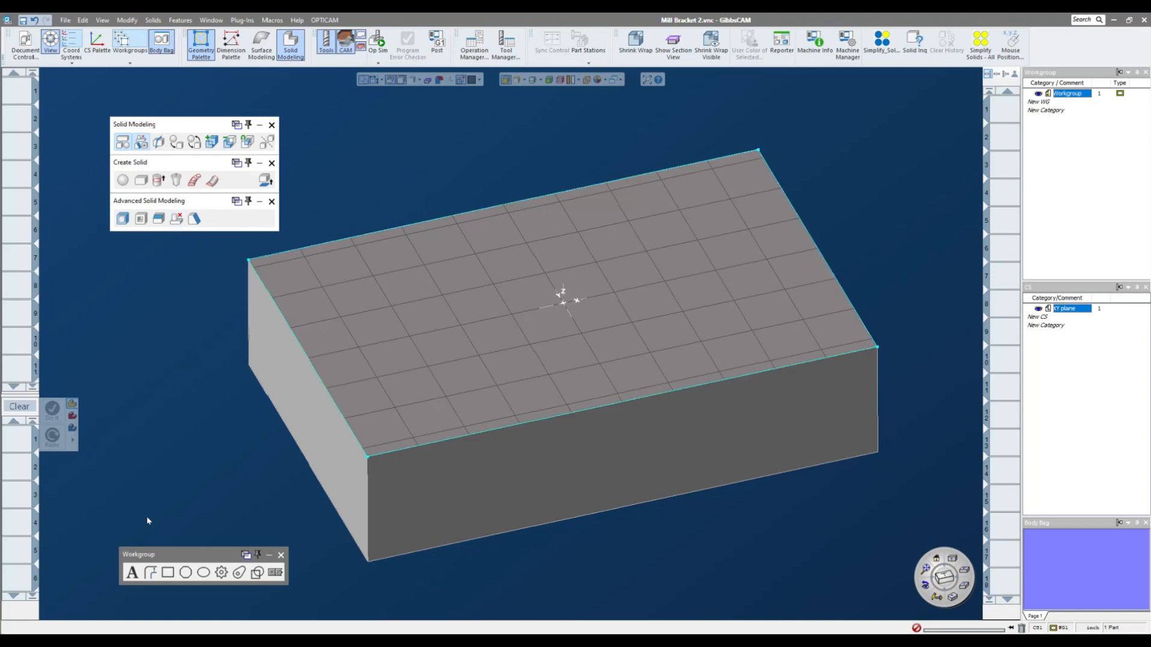
pyautogui.click(169, 573)
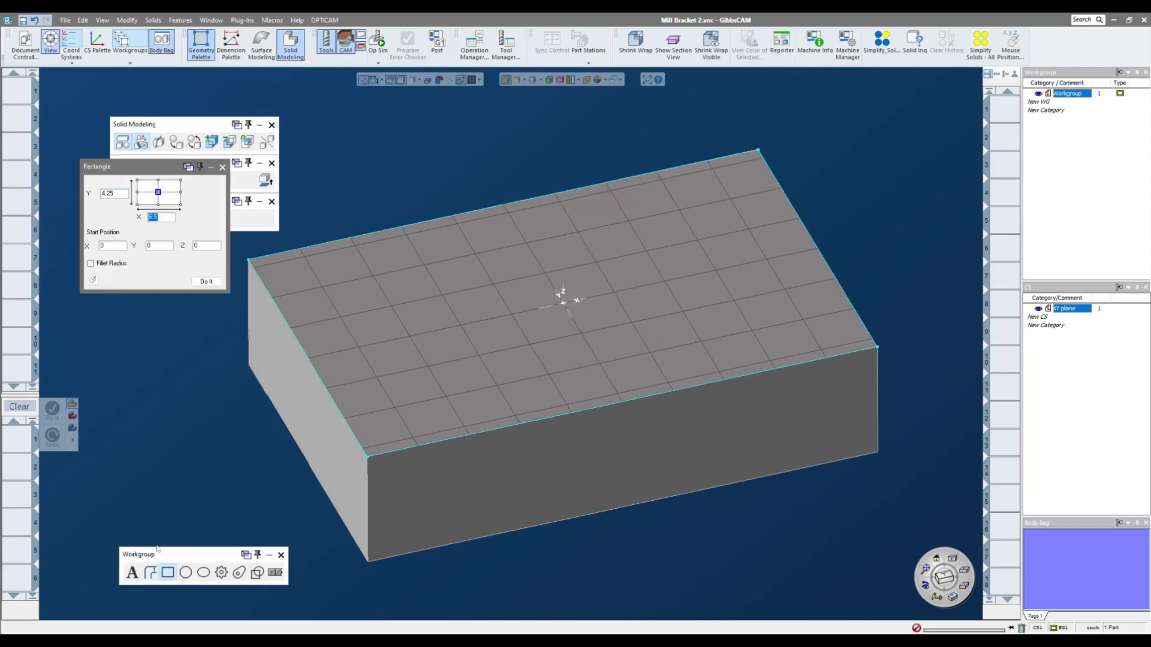
pyautogui.click(180, 180)
pyautogui.write('3')
pyautogui.click(117, 246)
pyautogui.doubleClick(117, 245)
pyautogui.click(758, 149)
pyautogui.click(207, 281)
# Delete the outer 6.5 by 4.25 rectangle and put the extruded block into the body bag.
pyautogui.click(542, 235)
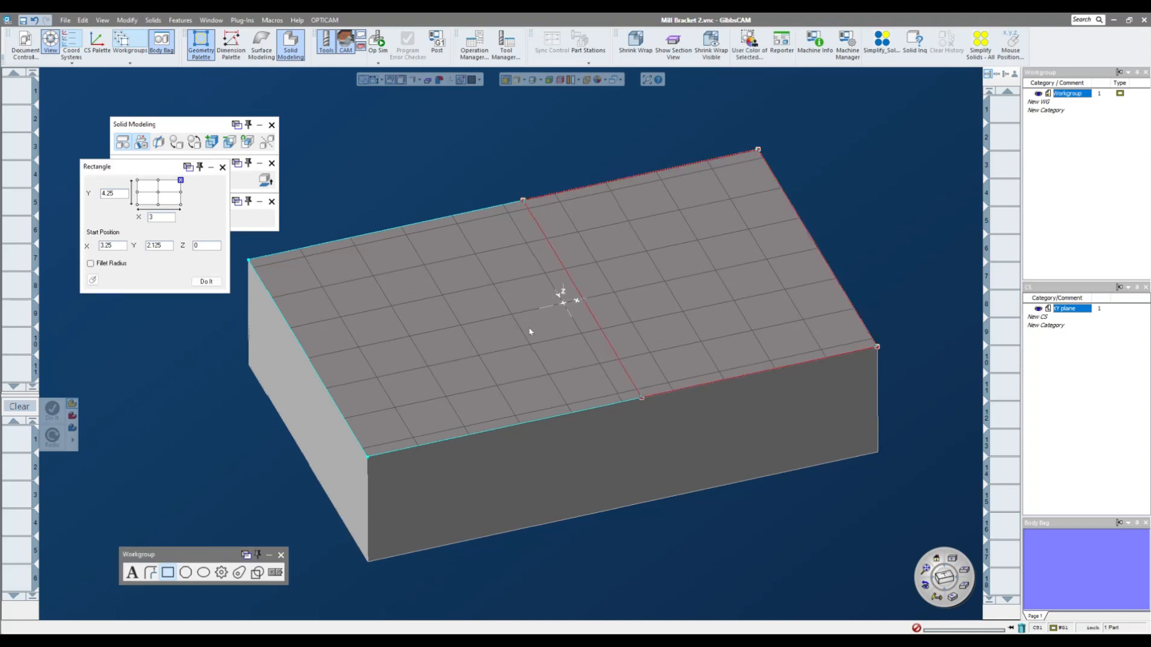
pyautogui.click(412, 169)
pyautogui.doubleClick(425, 222)
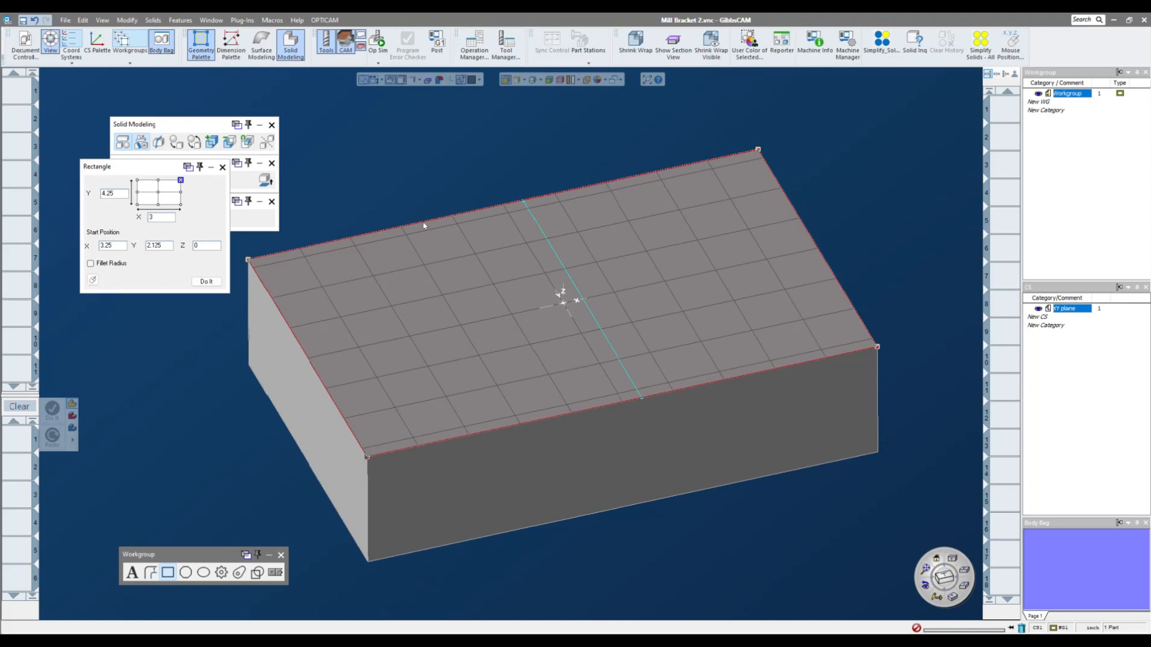
pyautogui.press('Delete')
pyautogui.click(498, 229)
pyautogui.press('Delete')
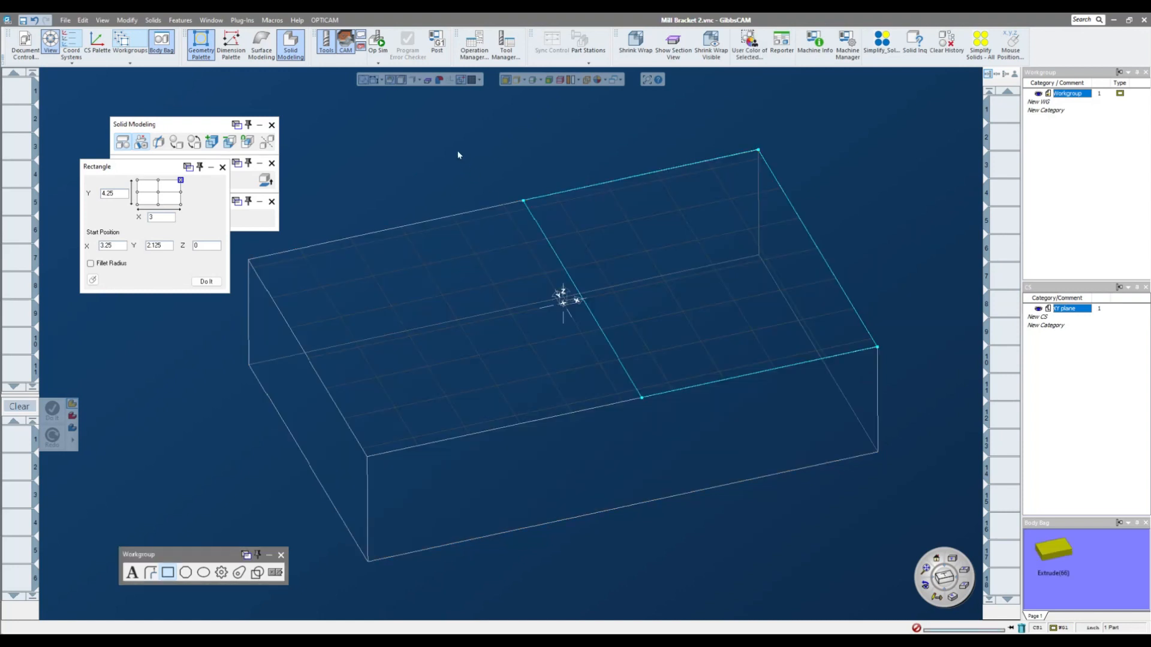
# Extrude the 3 by 4.25 rectangle into a solid from Z 0 down to Z -0.765.
pyautogui.click(566, 262)
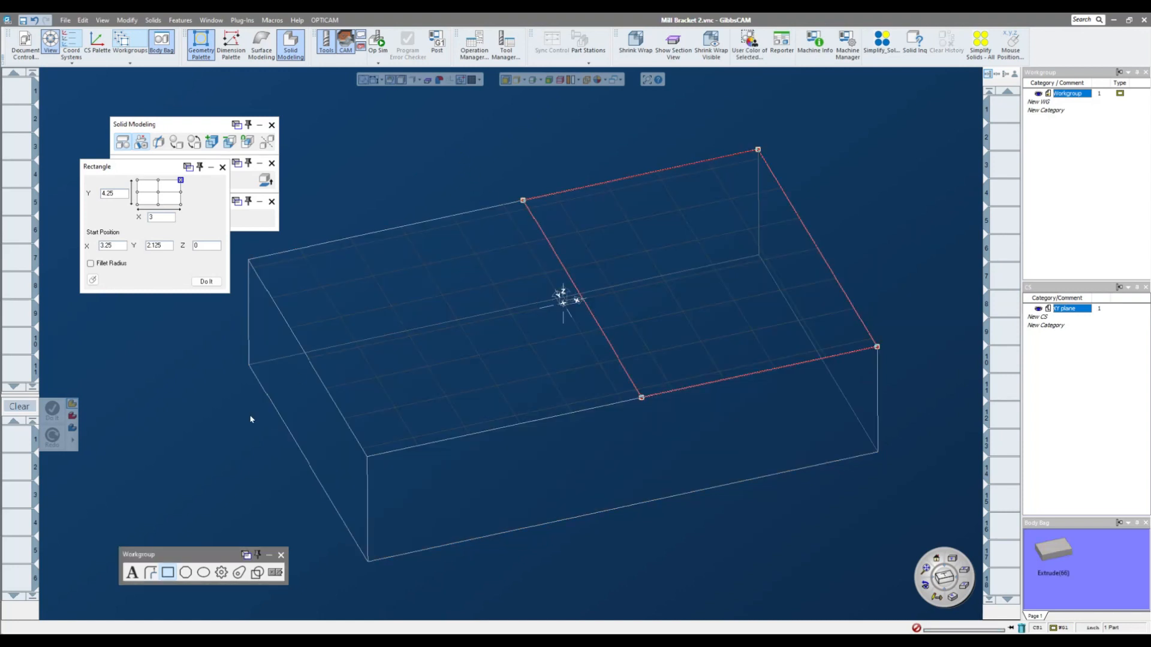
pyautogui.click(222, 167)
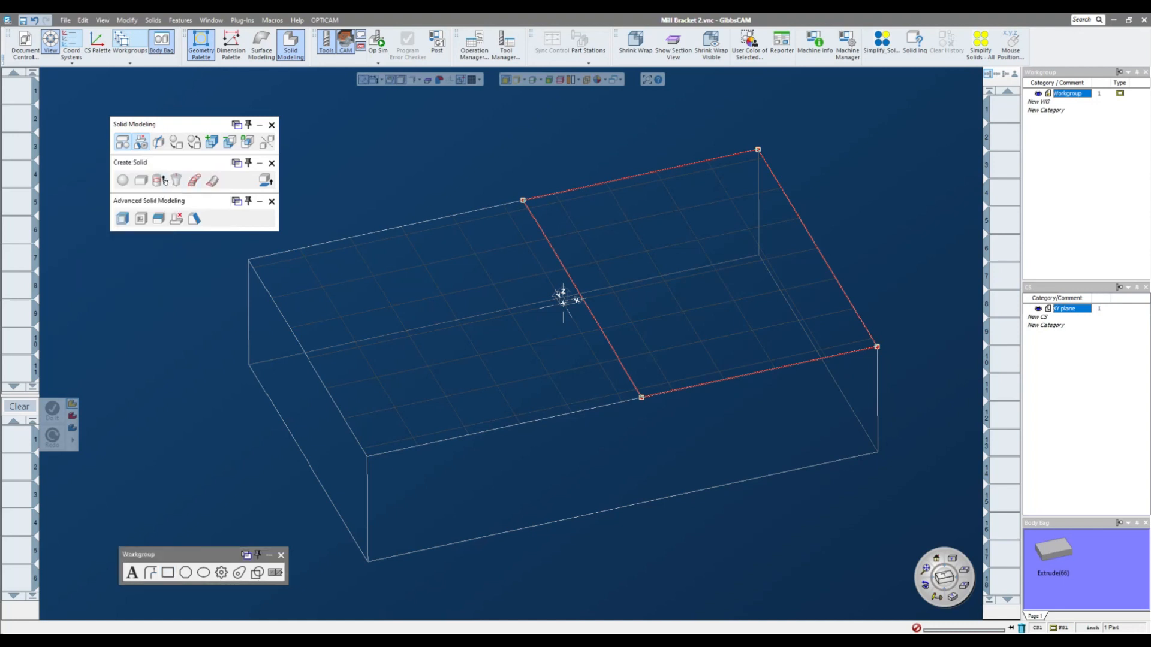
pyautogui.click(158, 180)
pyautogui.doubleClick(198, 389)
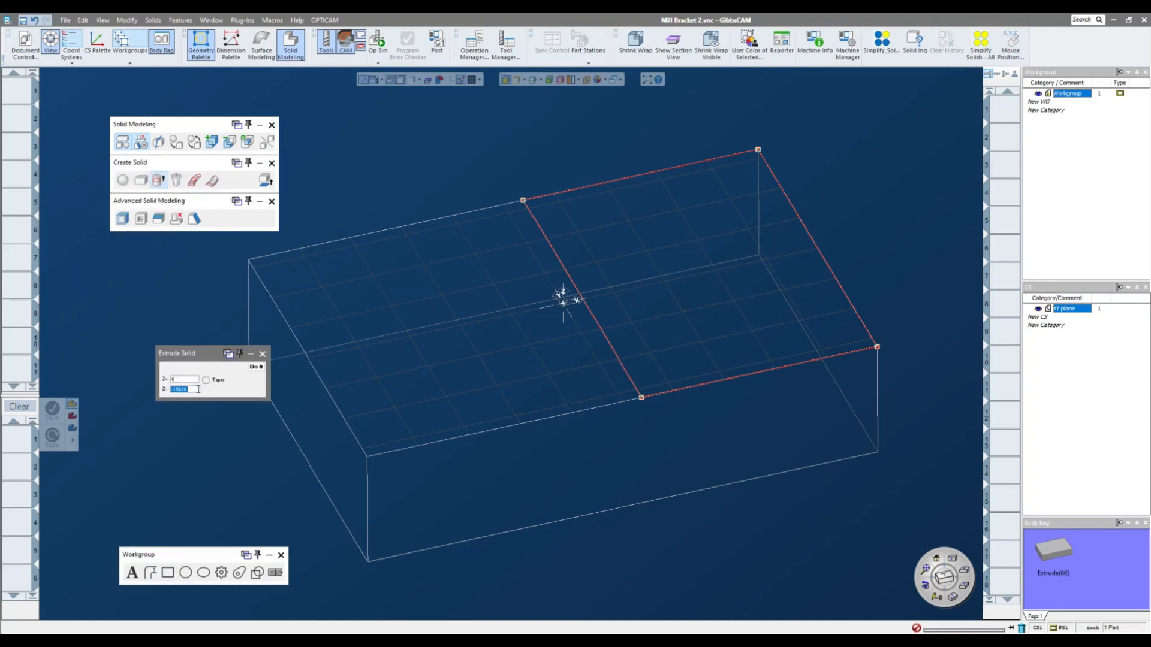
pyautogui.write('-0')
pyautogui.write('.765')
pyautogui.click(256, 367)
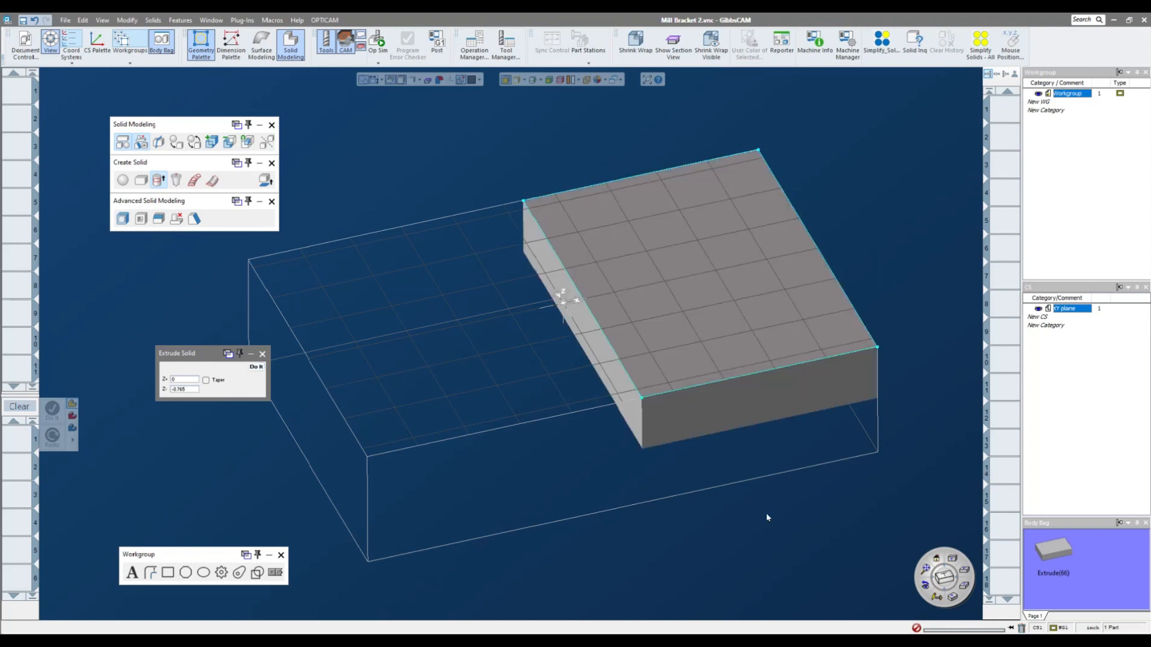
pyautogui.click(1049, 550)
pyautogui.click(766, 389)
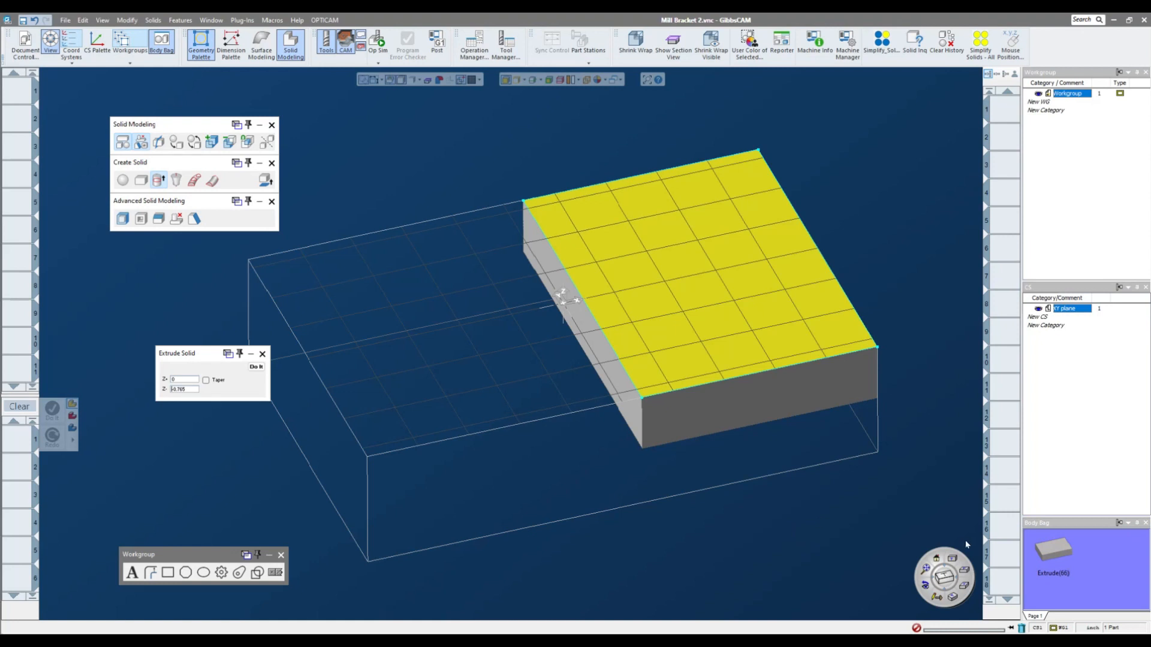
pyautogui.click(326, 444)
pyautogui.click(262, 354)
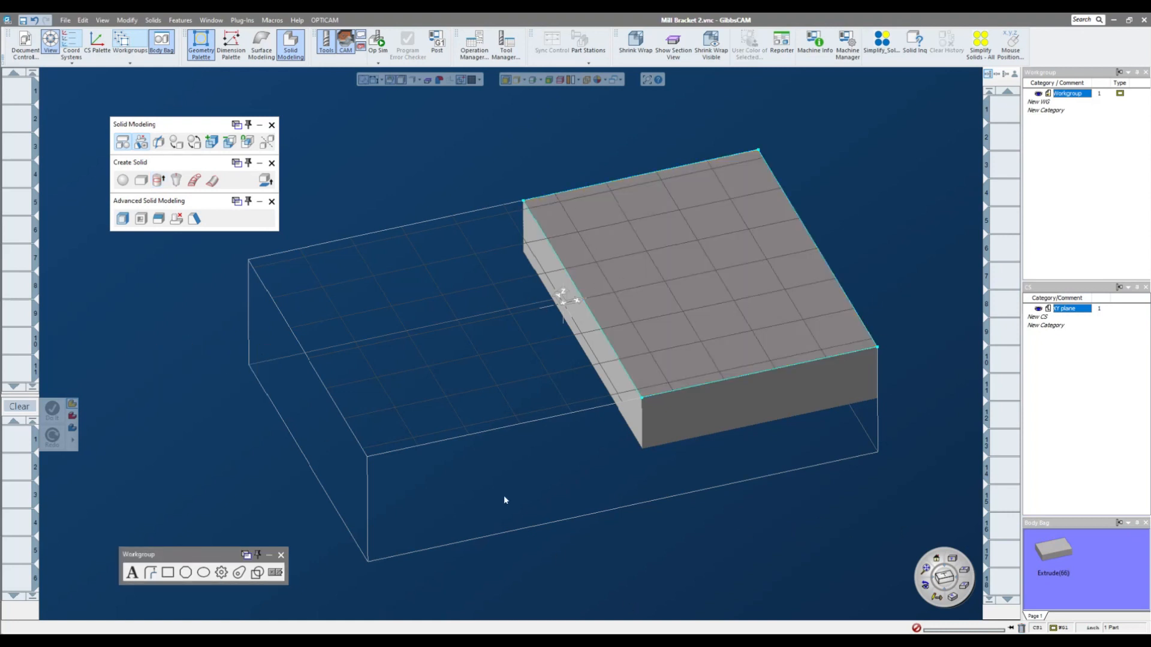
# Take the large block out of the body bag and put it back in.
pyautogui.doubleClick(1058, 552)
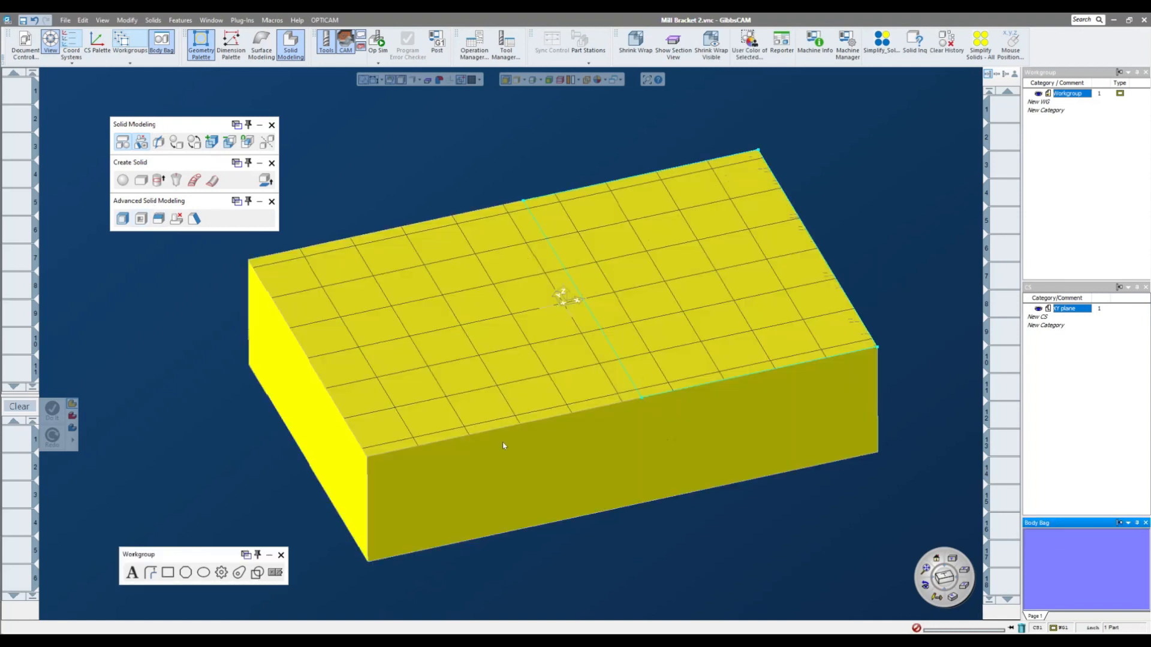
pyautogui.click(548, 450)
pyautogui.doubleClick(743, 472)
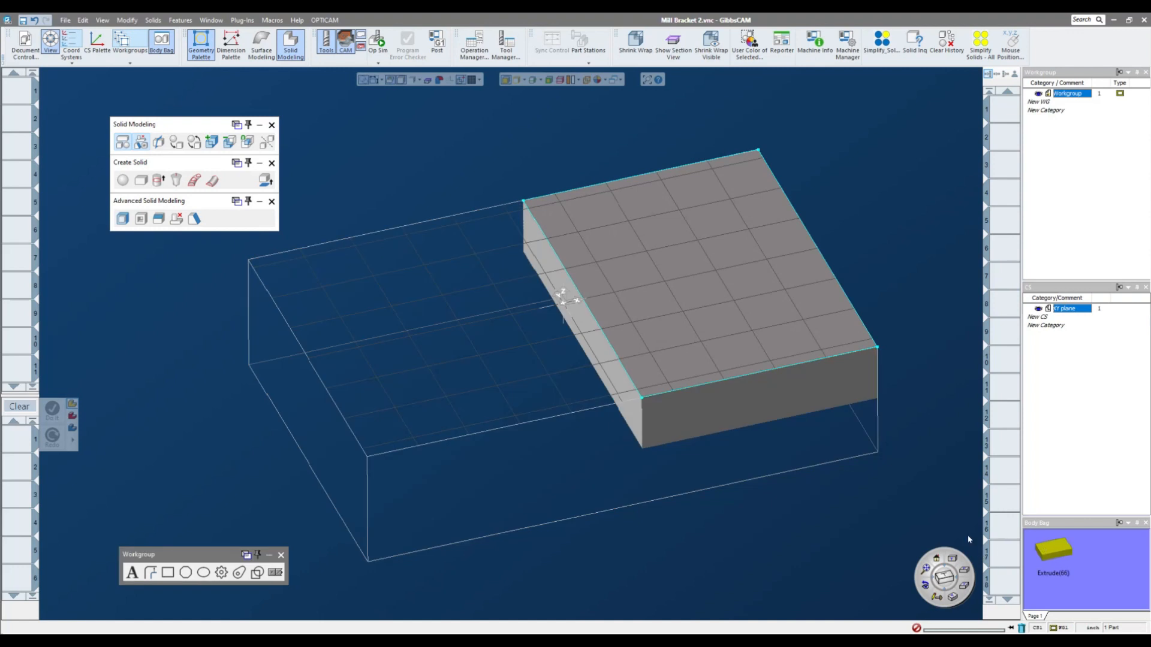
# Subtract the smaller block from the bagged large block with a Boolean operation to form the step.
pyautogui.click(640, 227)
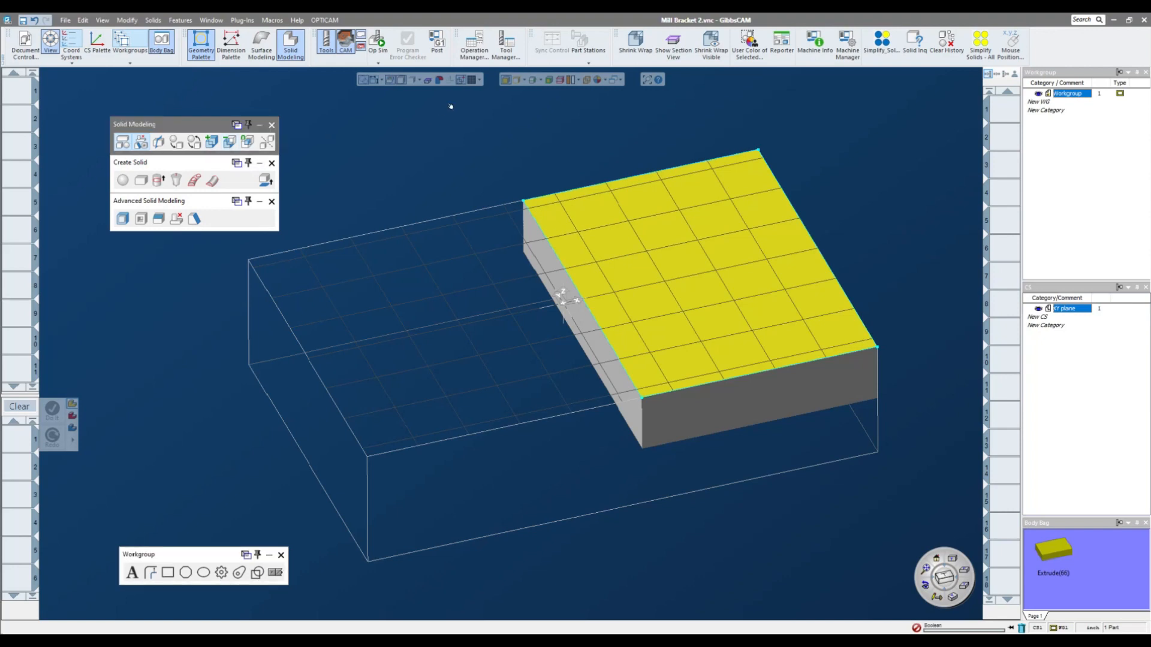
pyautogui.click(505, 80)
pyautogui.moveTo(721, 385); pyautogui.dragTo(589, 370, button='middle')
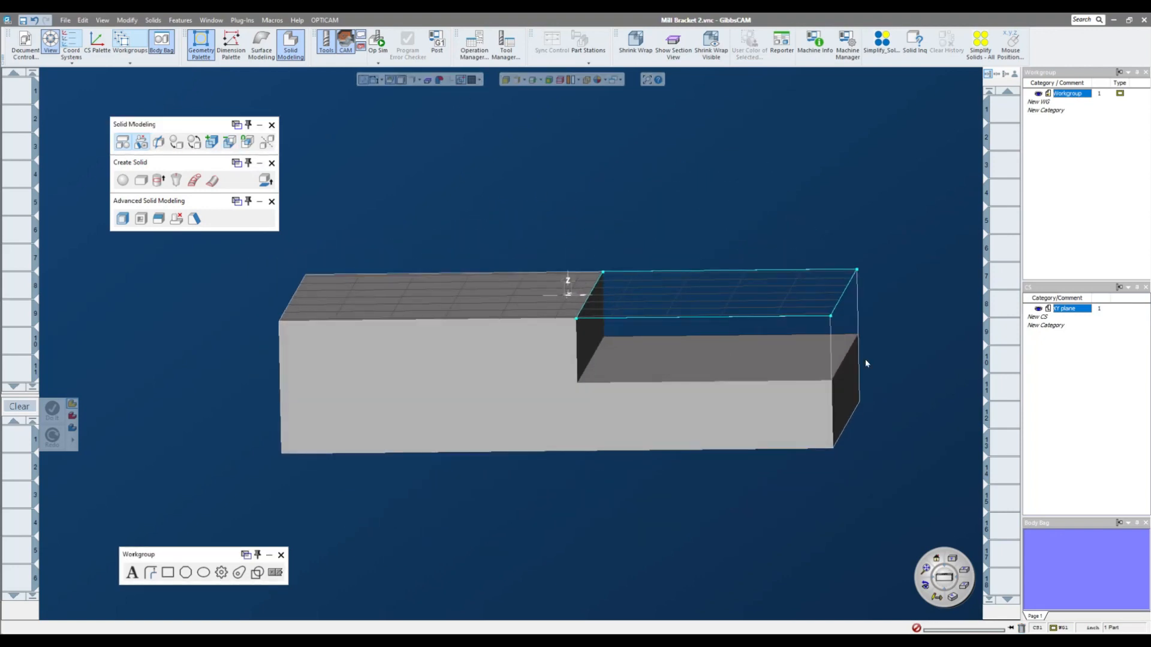
# Delete the rectangle outline left above the cut step.
pyautogui.moveTo(668, 188); pyautogui.dragTo(555, 178, button='middle')
pyautogui.doubleClick(555, 178)
pyautogui.press('Delete')
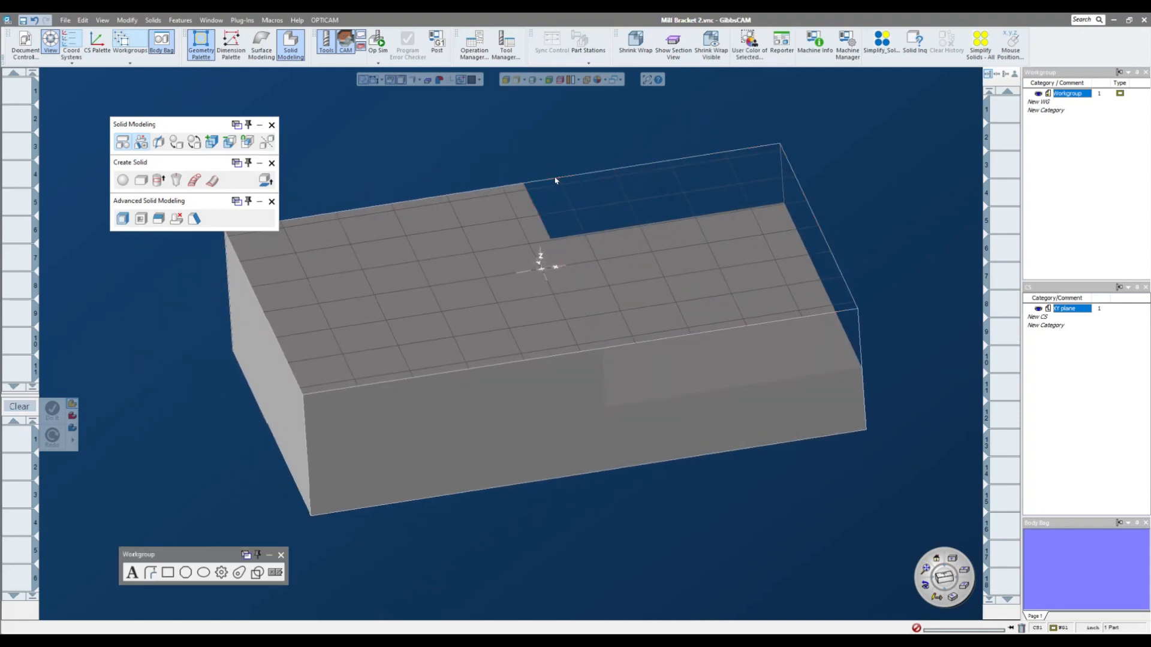
pyautogui.moveTo(496, 133); pyautogui.dragTo(499, 148, button='middle')
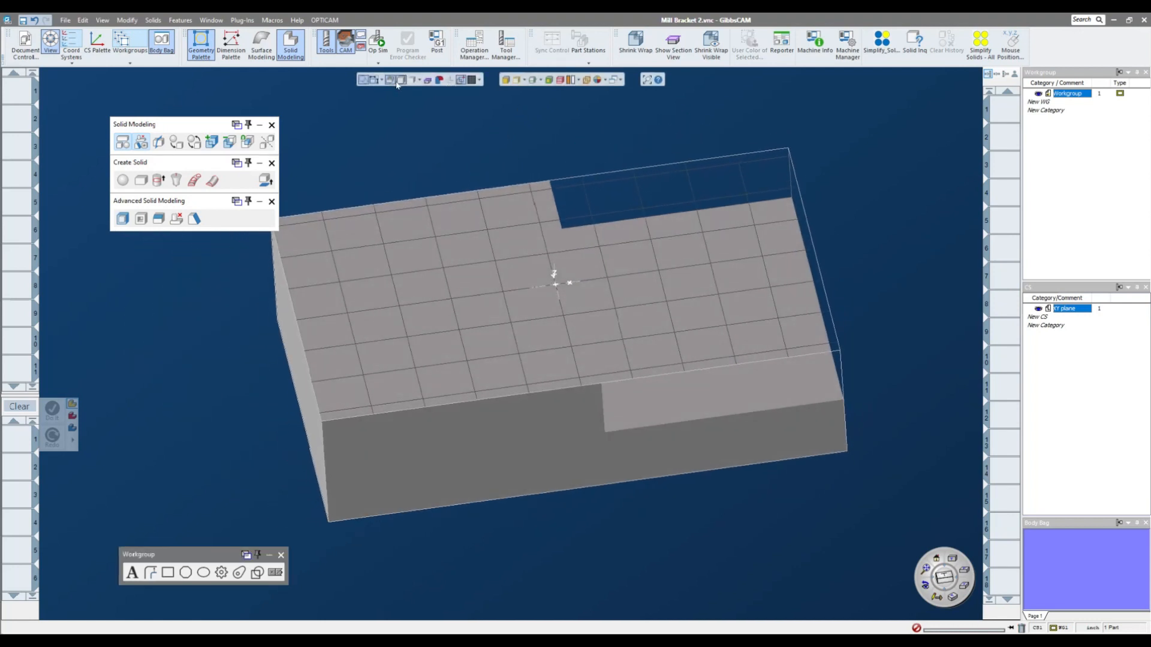
pyautogui.click(420, 79)
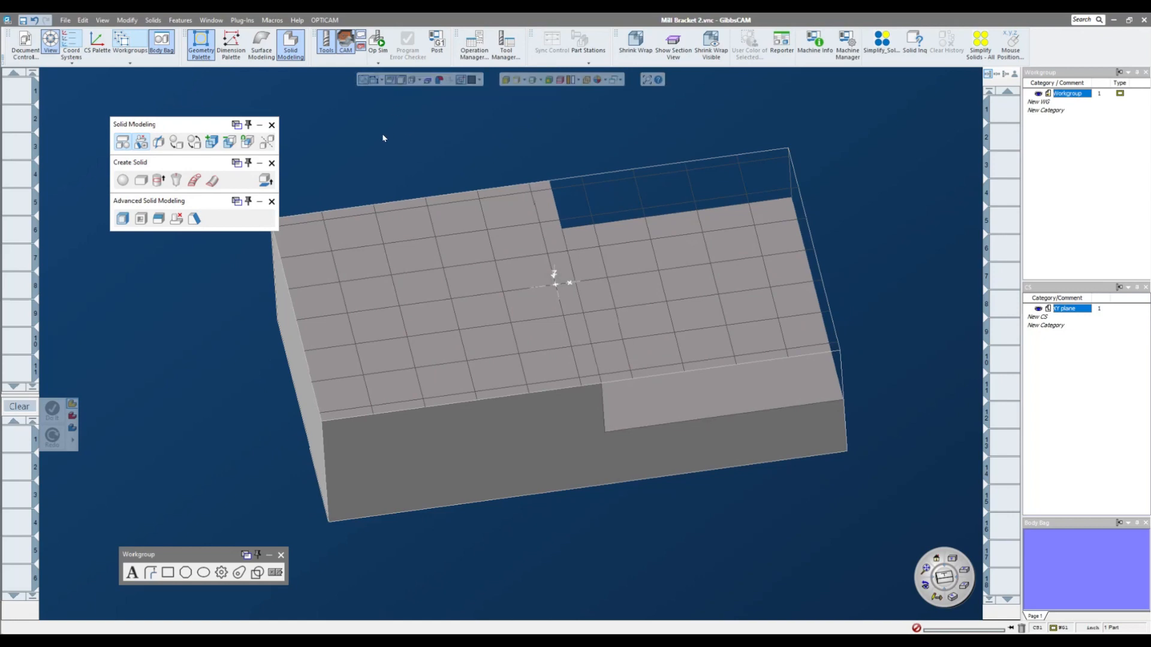
pyautogui.hotkey('ctrl', 'i')
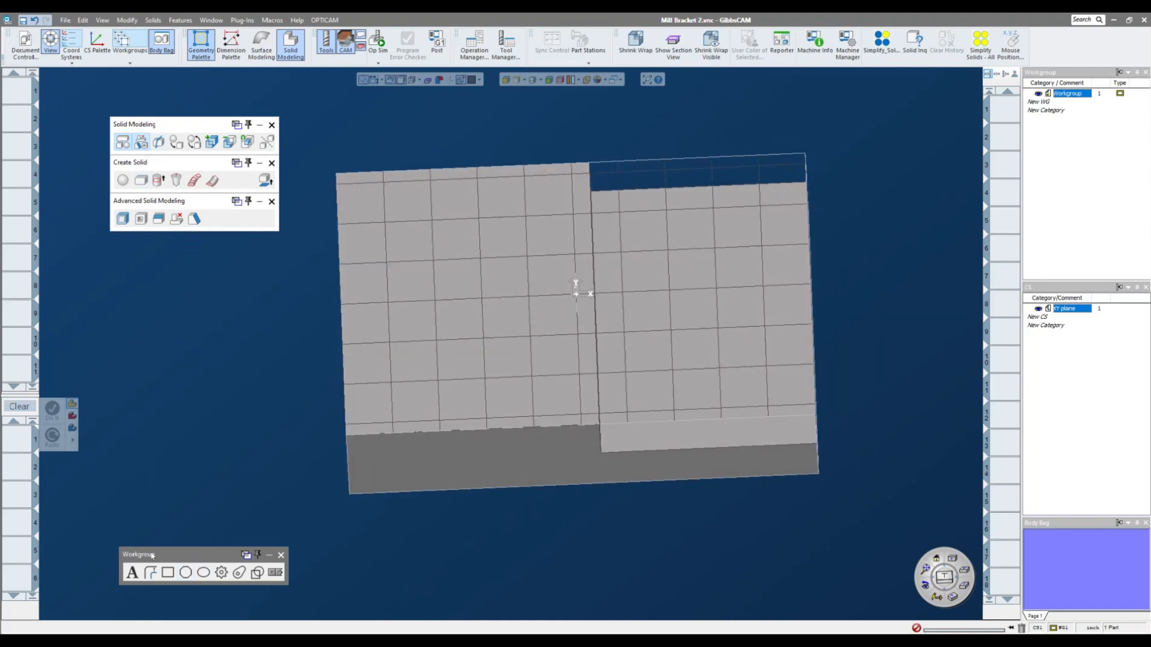
# Draw a circle of radius 0.25 centred at X -2, Y -1.5 on the raised half of the block.
pyautogui.click(185, 572)
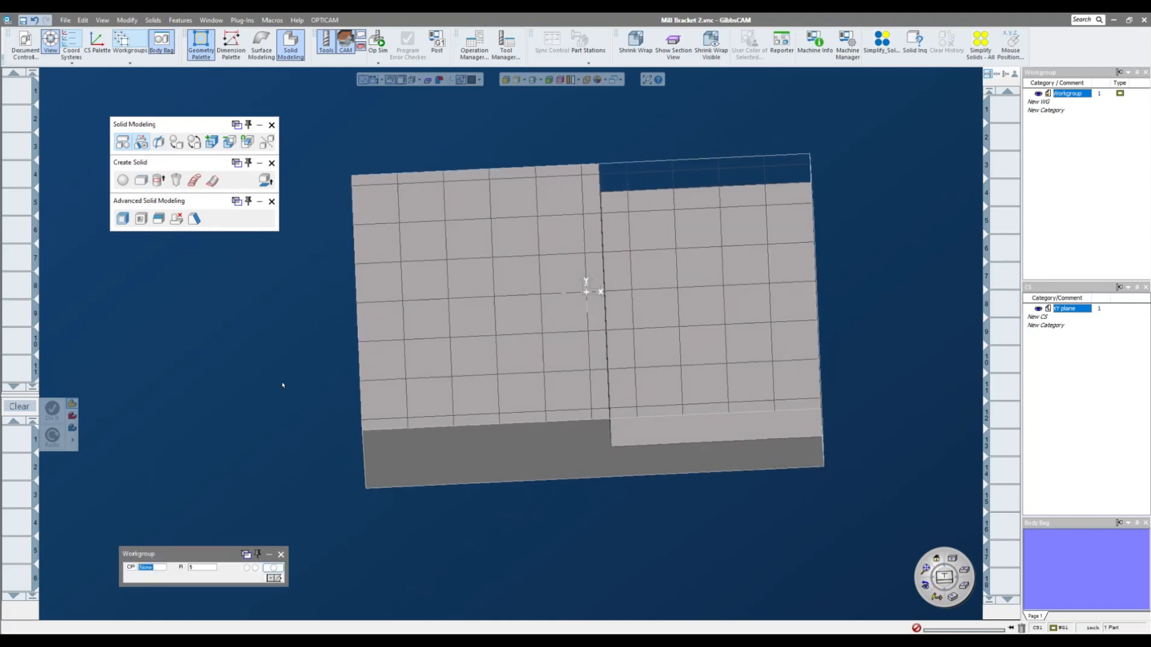
pyautogui.click(147, 568)
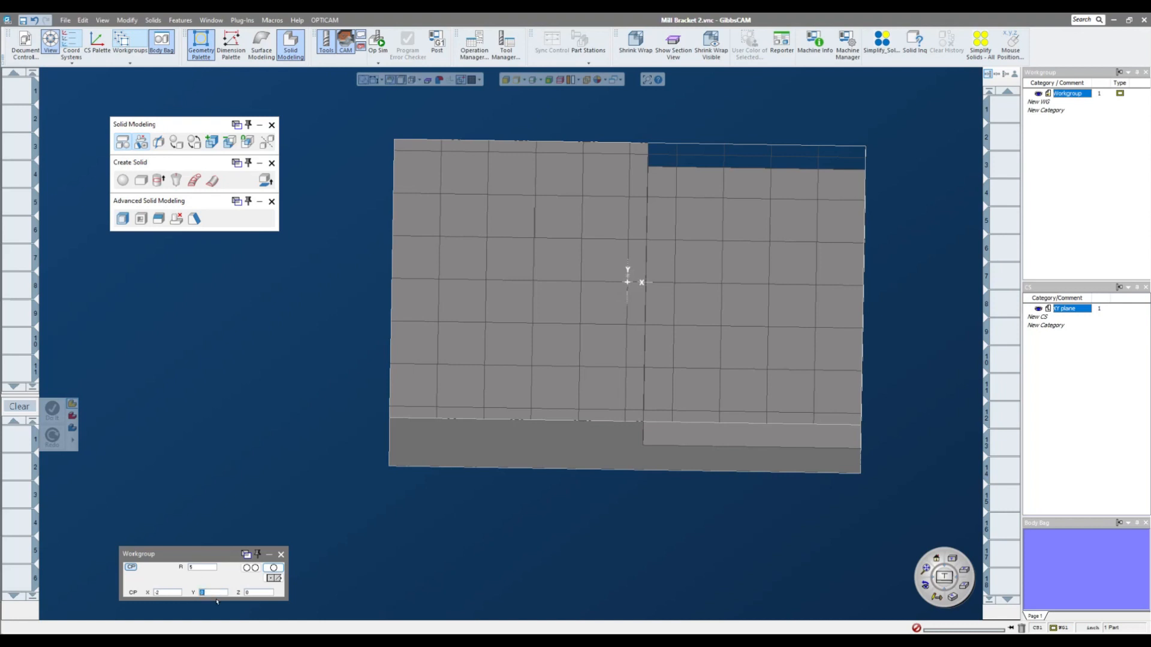
pyautogui.doubleClick(210, 567)
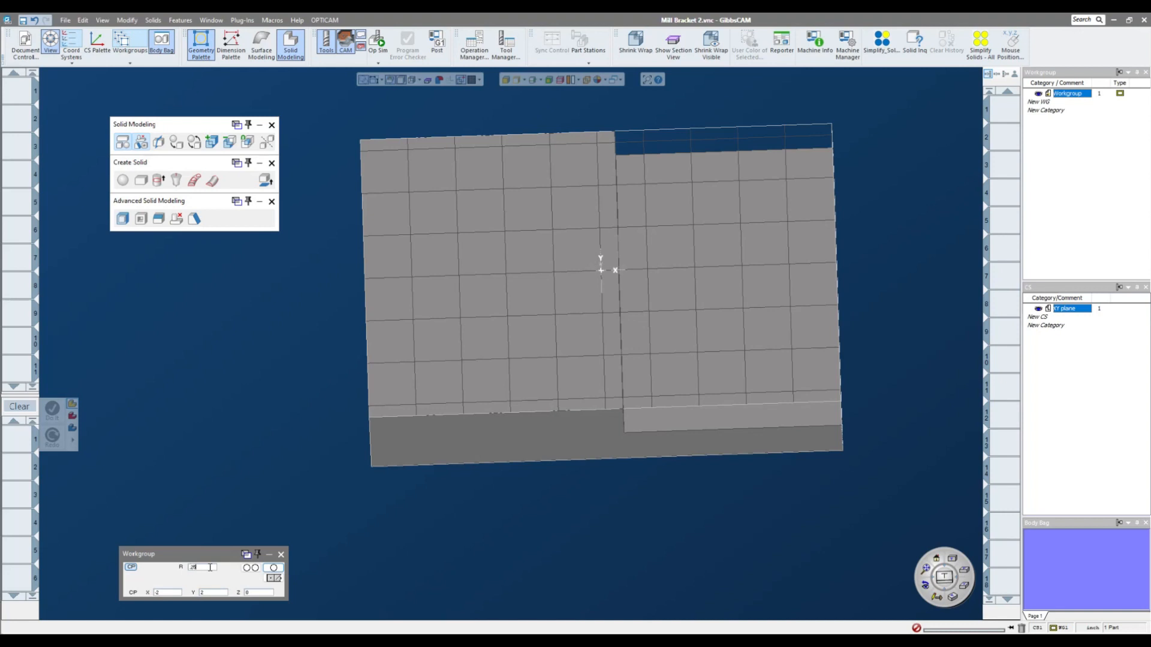
pyautogui.click(273, 579)
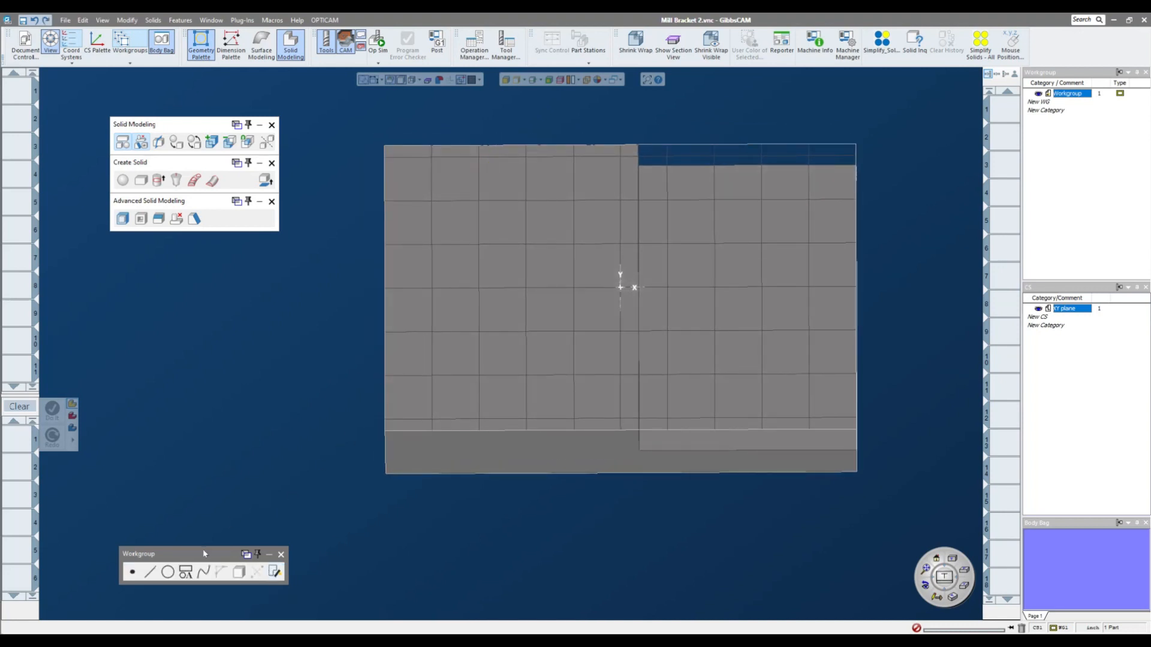
pyautogui.click(168, 571)
pyautogui.click(132, 572)
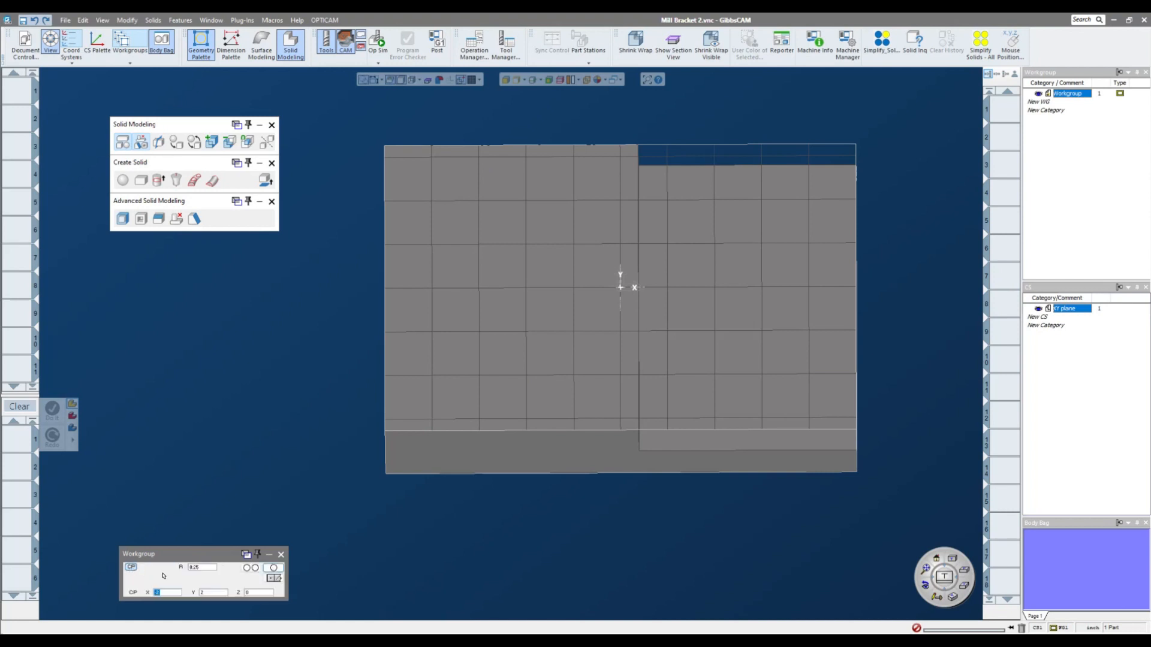
pyautogui.write('-2')
pyautogui.click(210, 594)
pyautogui.write('-1.5')
pyautogui.press('Return')
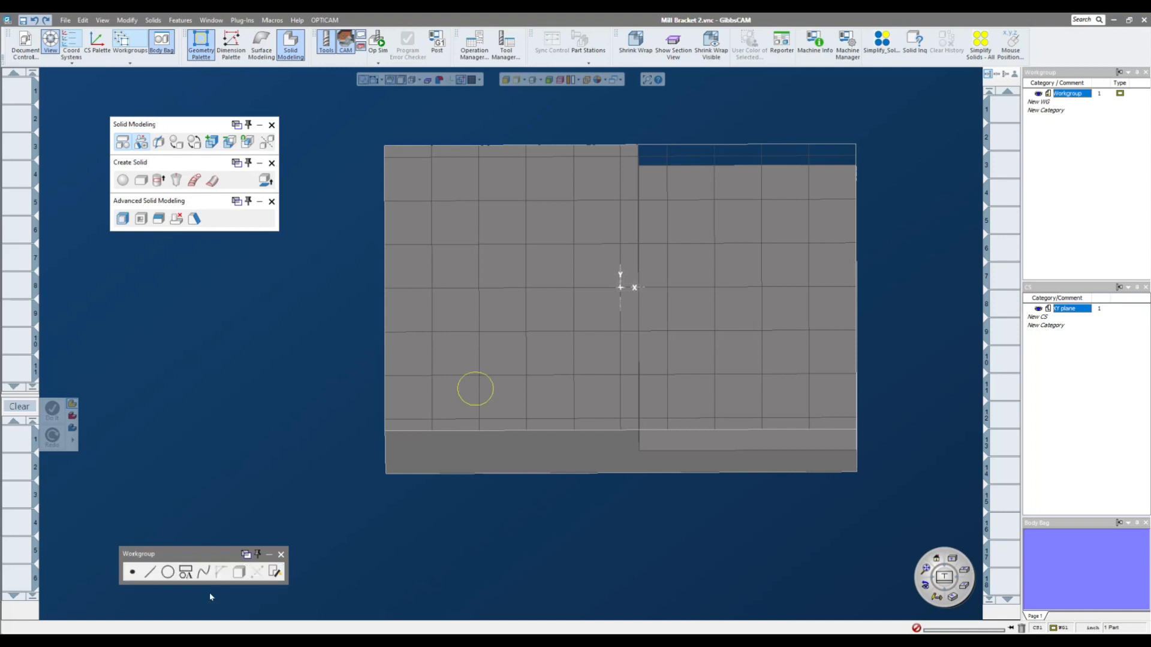
# Duplicate the circle by mirroring it in Y about 0.
pyautogui.moveTo(472, 397); pyautogui.dragTo(487, 363, button='middle')
pyautogui.click(490, 357)
pyautogui.click(272, 125)
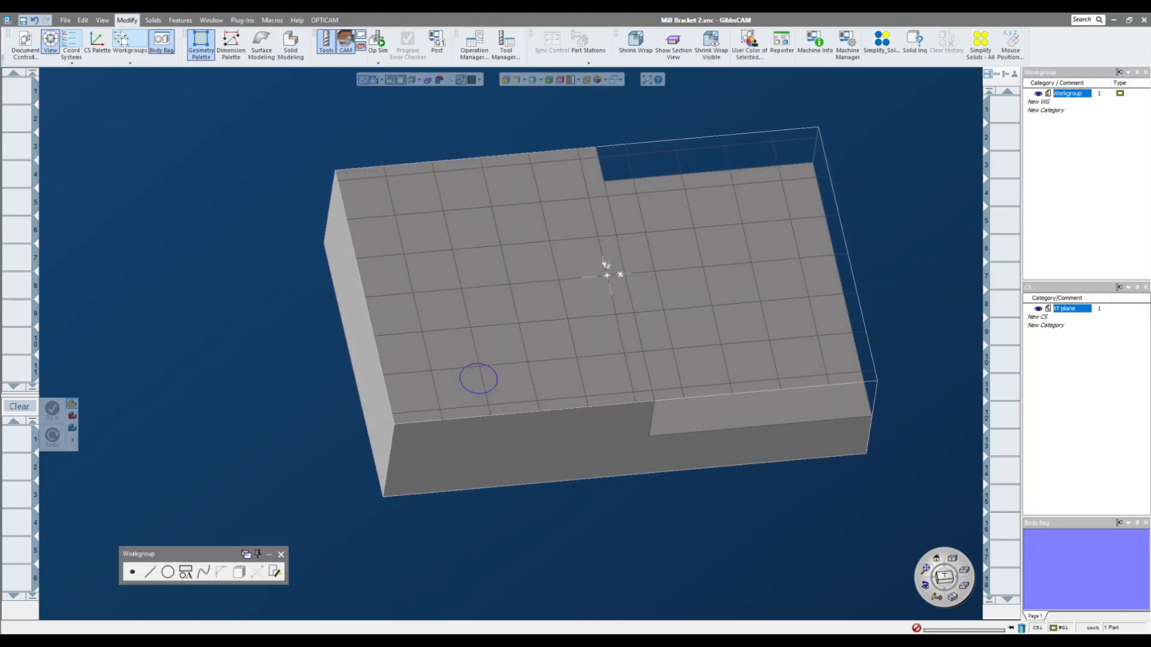
pyautogui.click(127, 19)
pyautogui.click(176, 66)
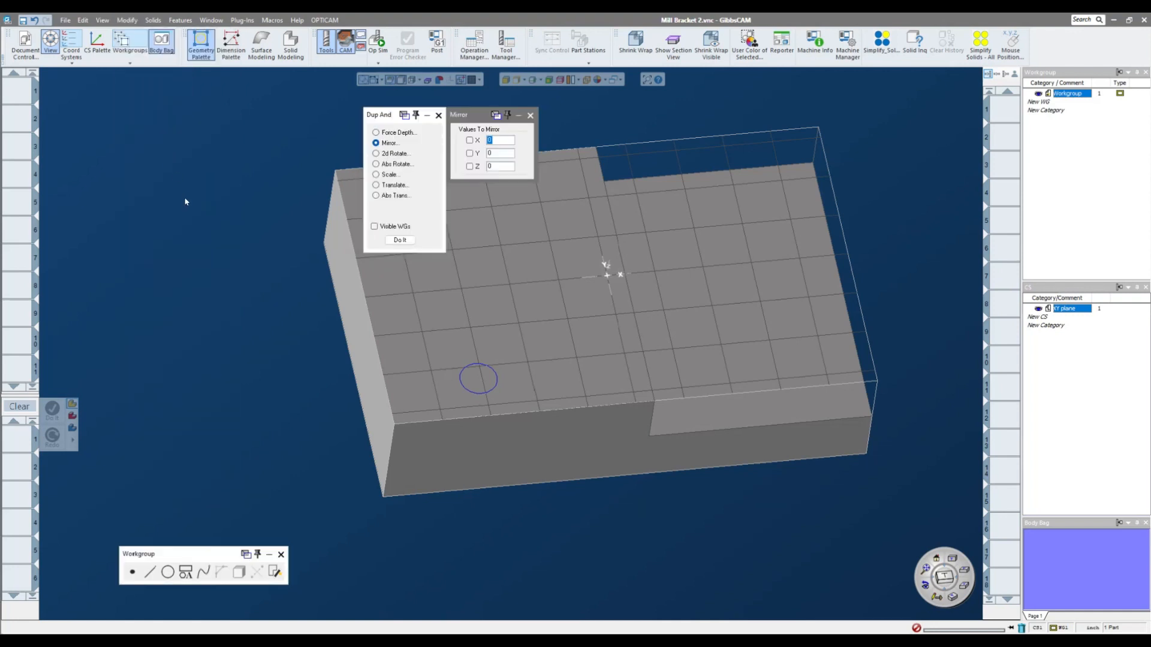
pyautogui.click(469, 154)
pyautogui.click(400, 239)
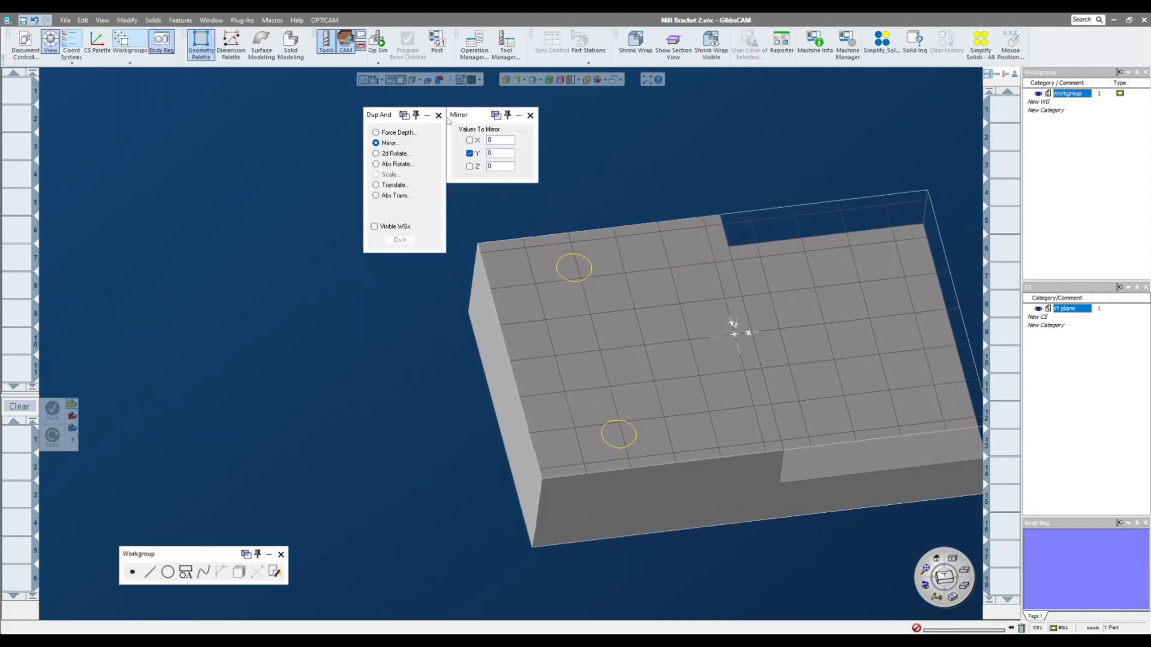
pyautogui.click(438, 115)
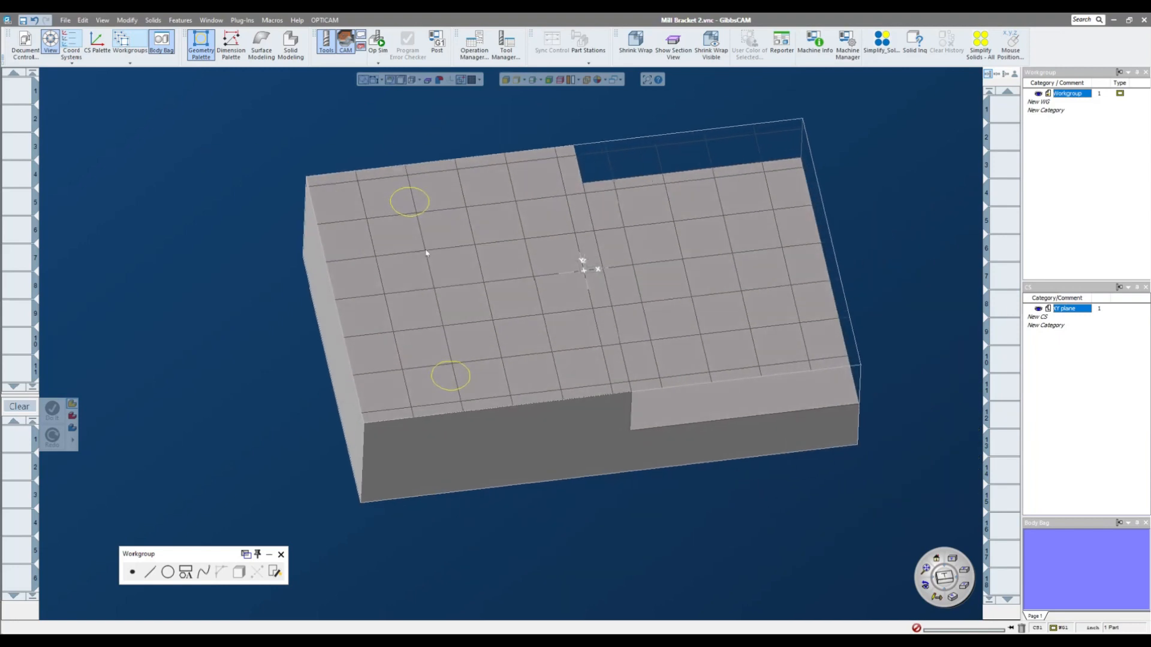
# Connect the two circles with the two outer tangent lines to form a slot outline.
pyautogui.click(419, 213)
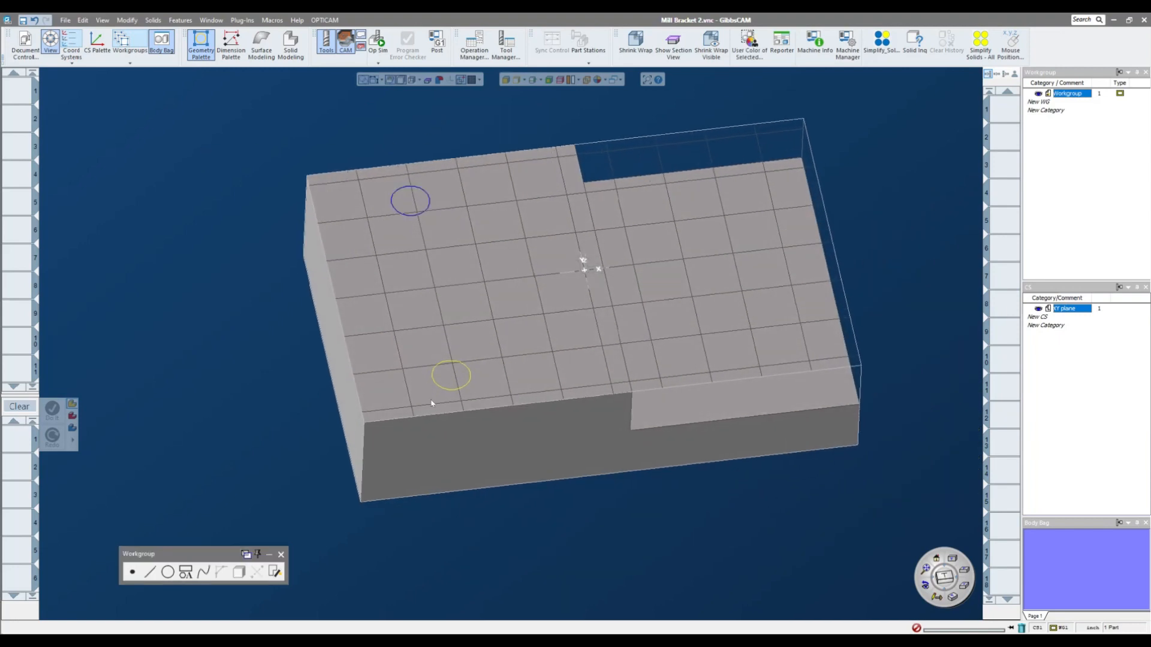
pyautogui.keyDown('shift'); pyautogui.click(445, 363); pyautogui.keyUp('shift')
pyautogui.click(150, 573)
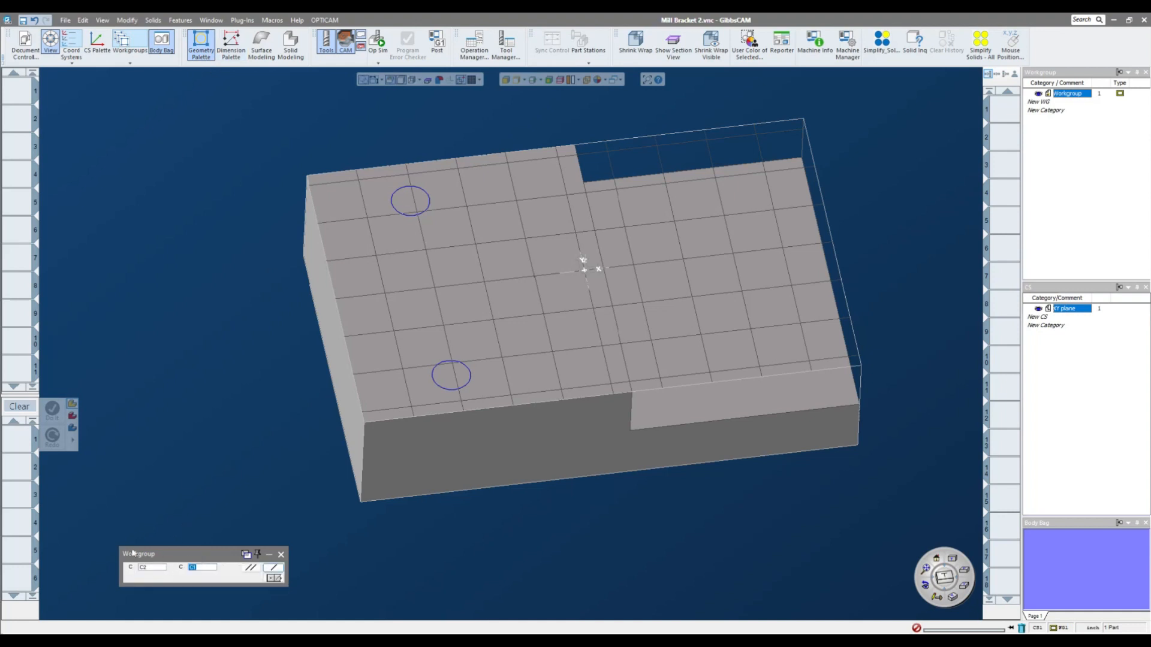
pyautogui.click(276, 570)
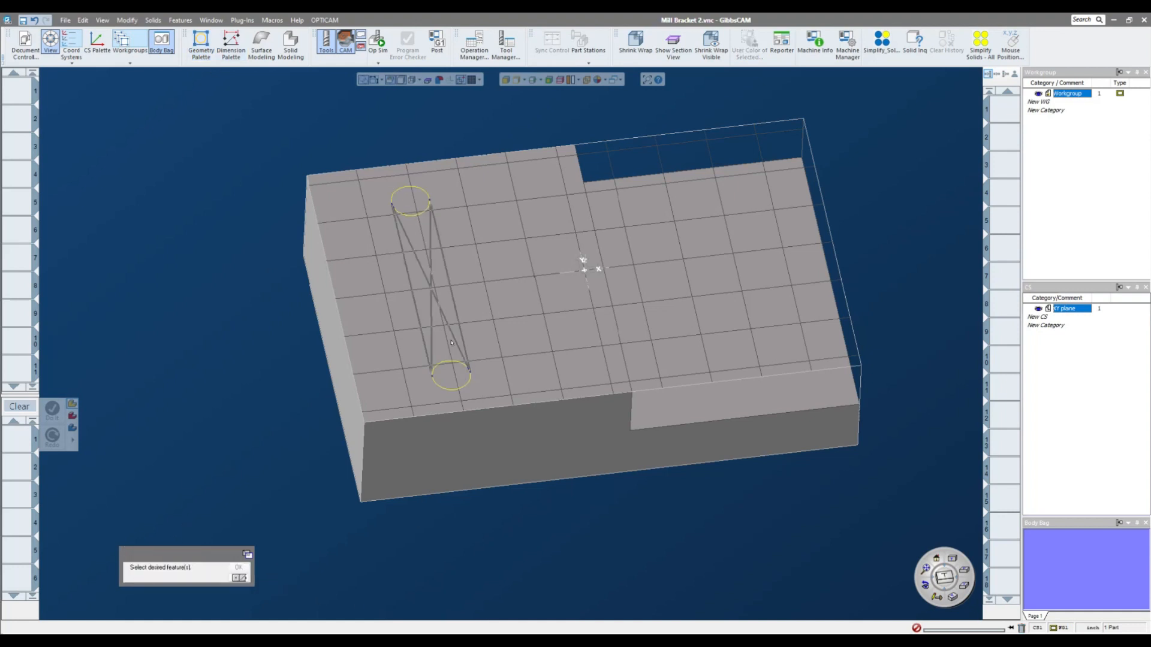
pyautogui.click(416, 304)
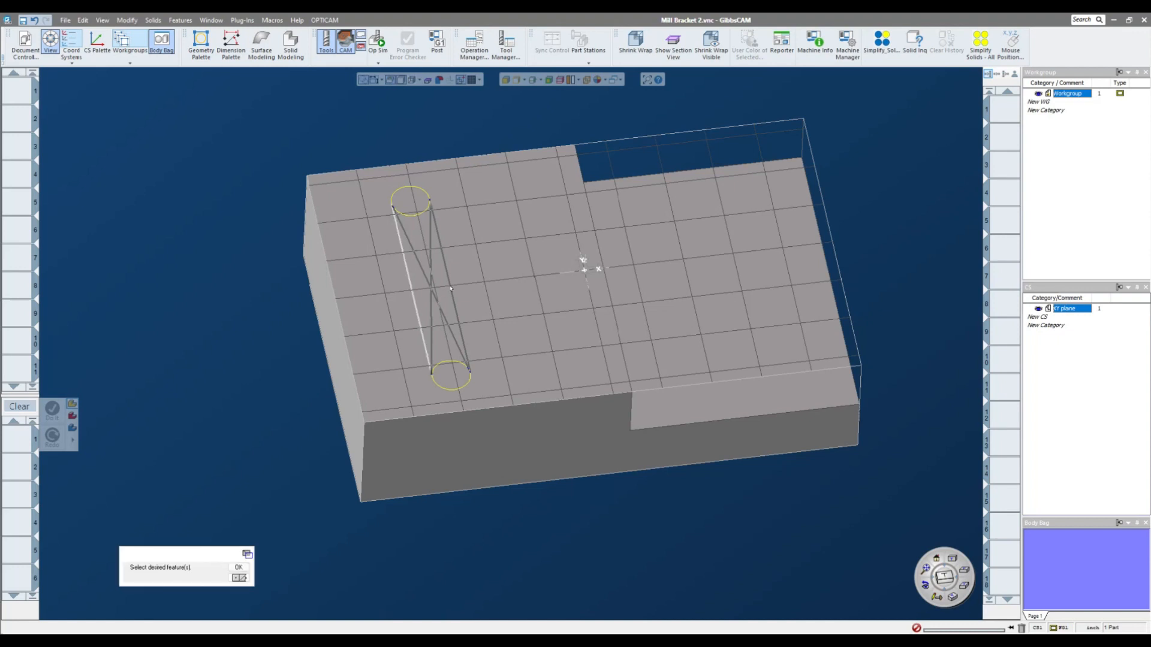
pyautogui.click(451, 289)
pyautogui.click(239, 567)
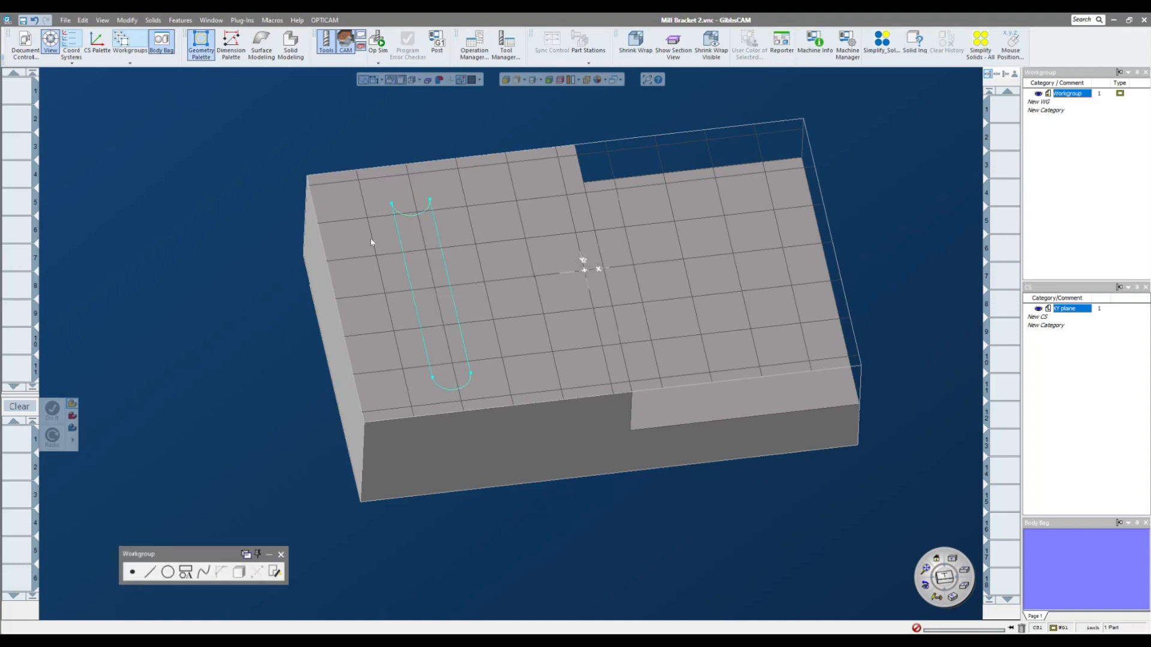
# Reverse the inward-curving end arc of the slot so that it bulges outward.
pyautogui.click(419, 217)
pyautogui.hotkey('ctrl', 'r')
pyautogui.click(215, 391)
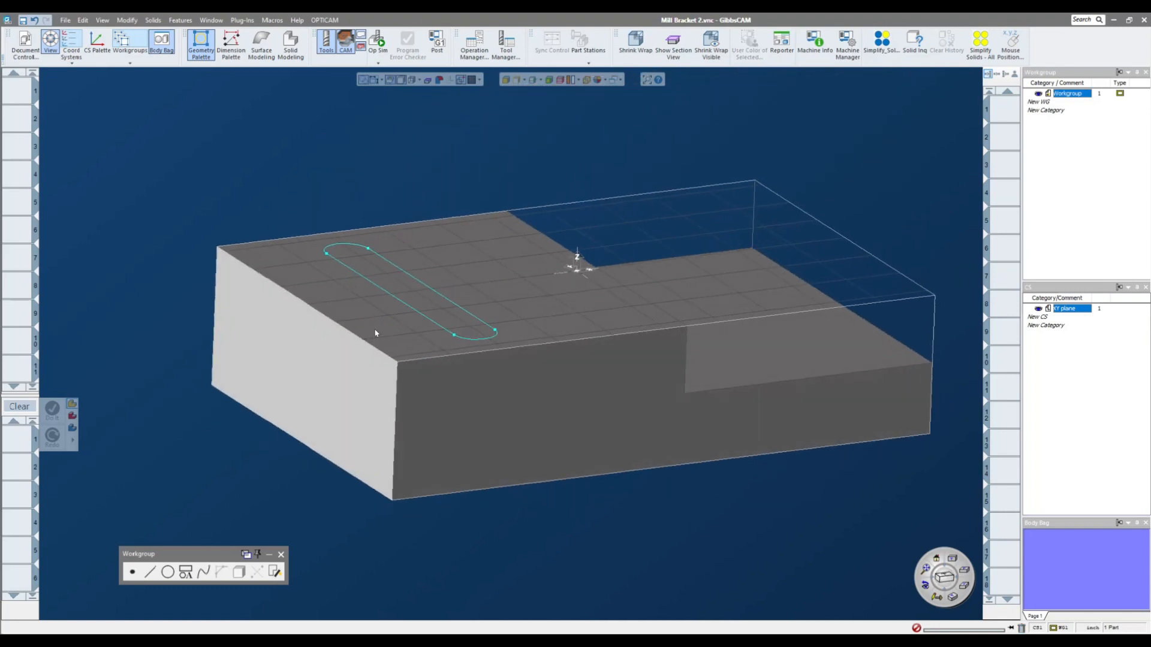
# Extrude the closed slot outline into a solid from Z 2 down to Z -5.
pyautogui.doubleClick(385, 307)
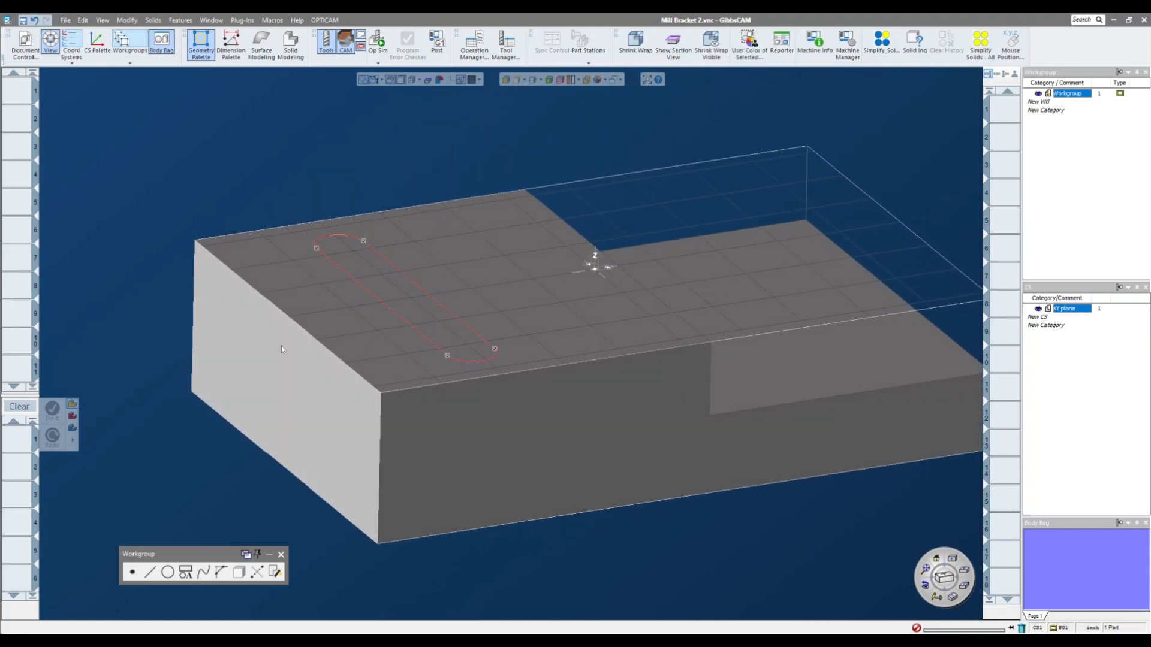
pyautogui.click(287, 44)
pyautogui.click(158, 180)
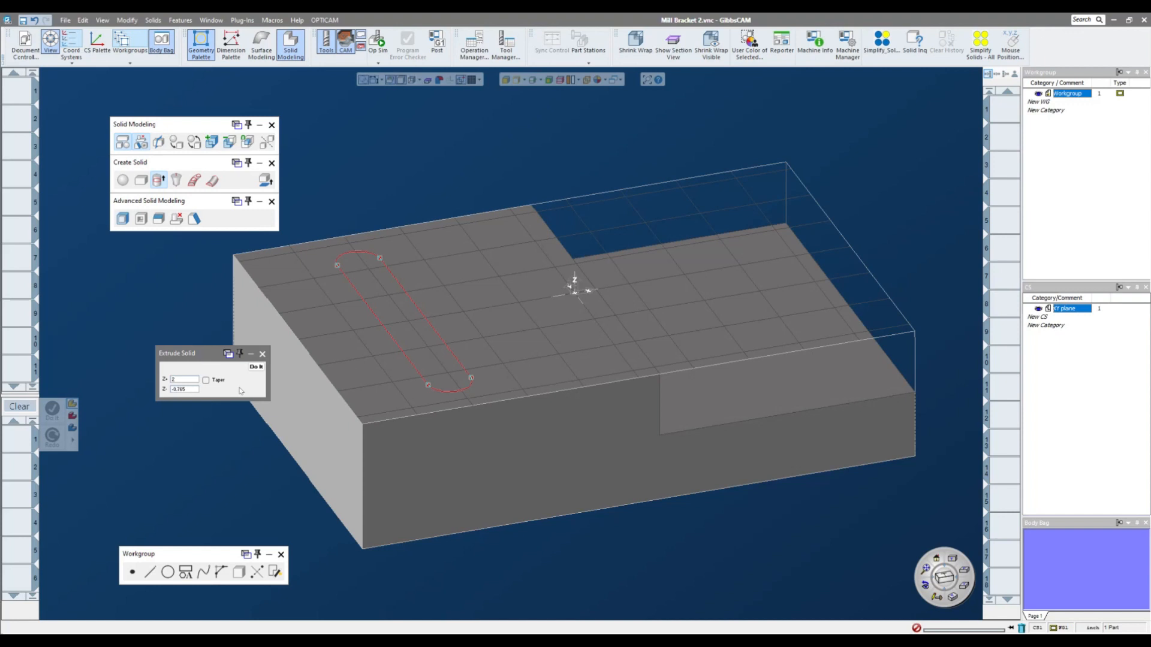
pyautogui.doubleClick(190, 390)
pyautogui.write('-5')
pyautogui.press('Return')
# Subtract the slot-shaped solid from the stepped block with a Boolean operation to cut a through slot.
pyautogui.scroll(-3, 576, 372)
pyautogui.moveTo(576, 372); pyautogui.dragTo(640, 543, button='middle')
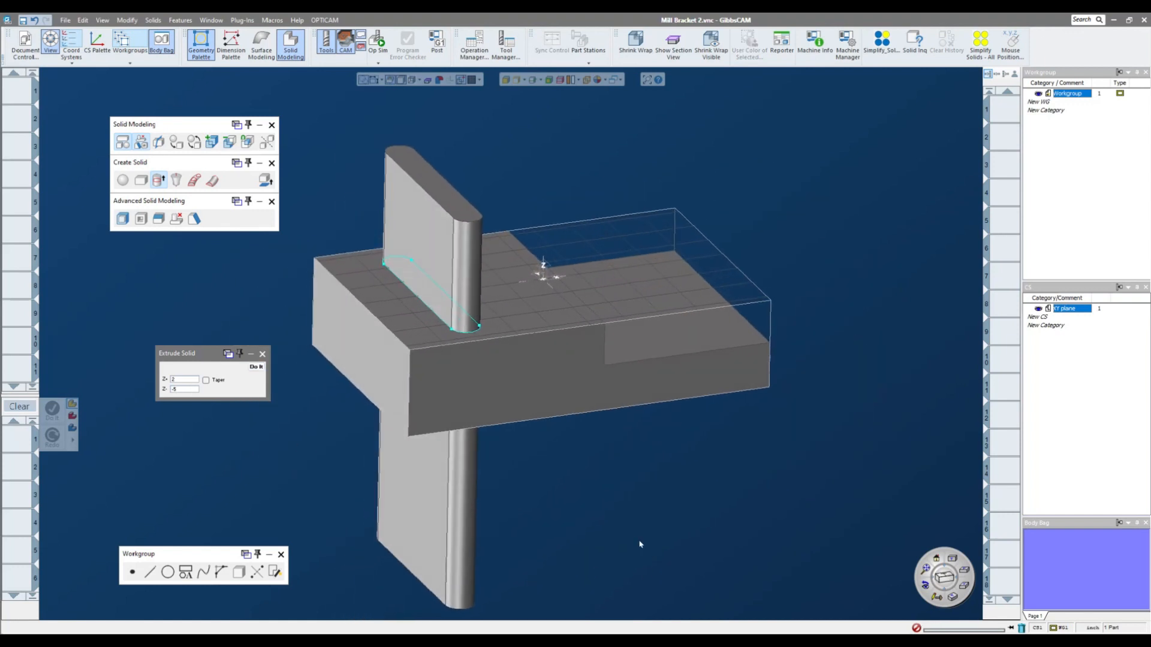
pyautogui.click(507, 382)
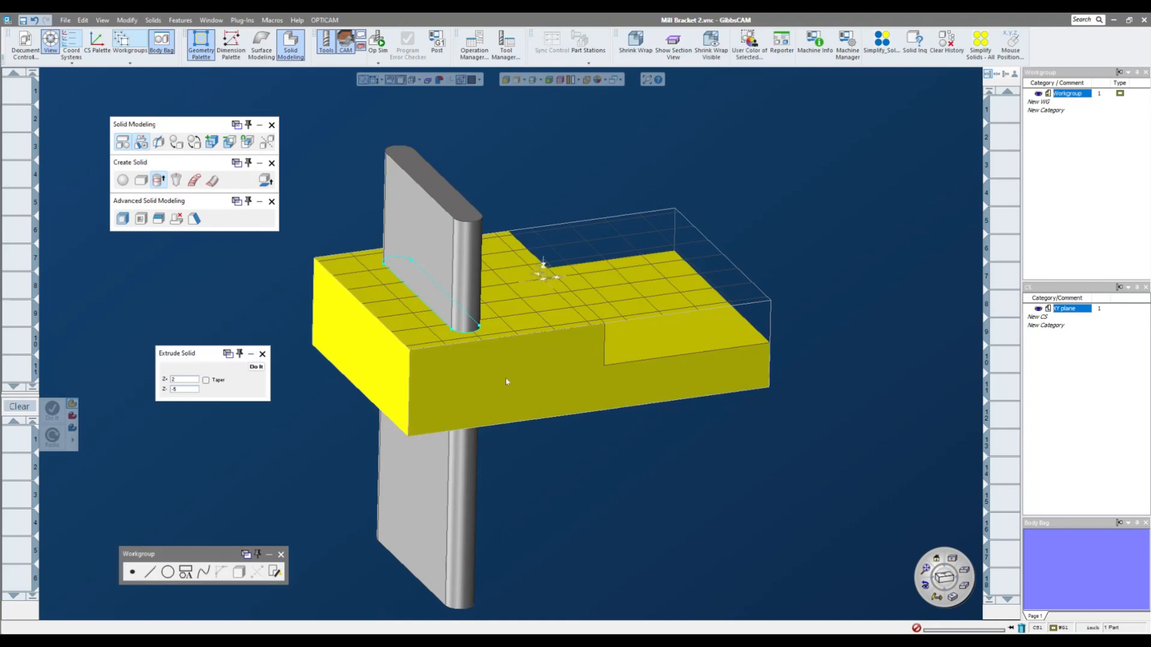
pyautogui.keyDown('shift'); pyautogui.click(435, 236); pyautogui.keyUp('shift')
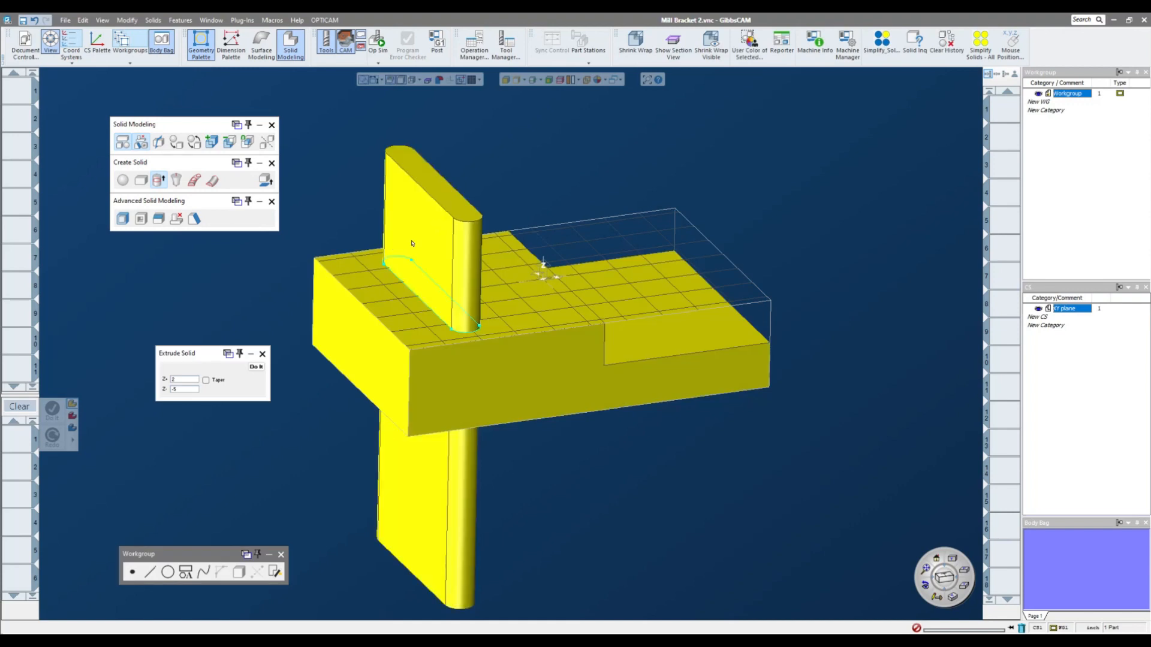
pyautogui.click(229, 143)
pyautogui.click(262, 355)
# Delete the slot outline geometry around the cut slot's upper edge.
pyautogui.hotkey('ctrl', 't')
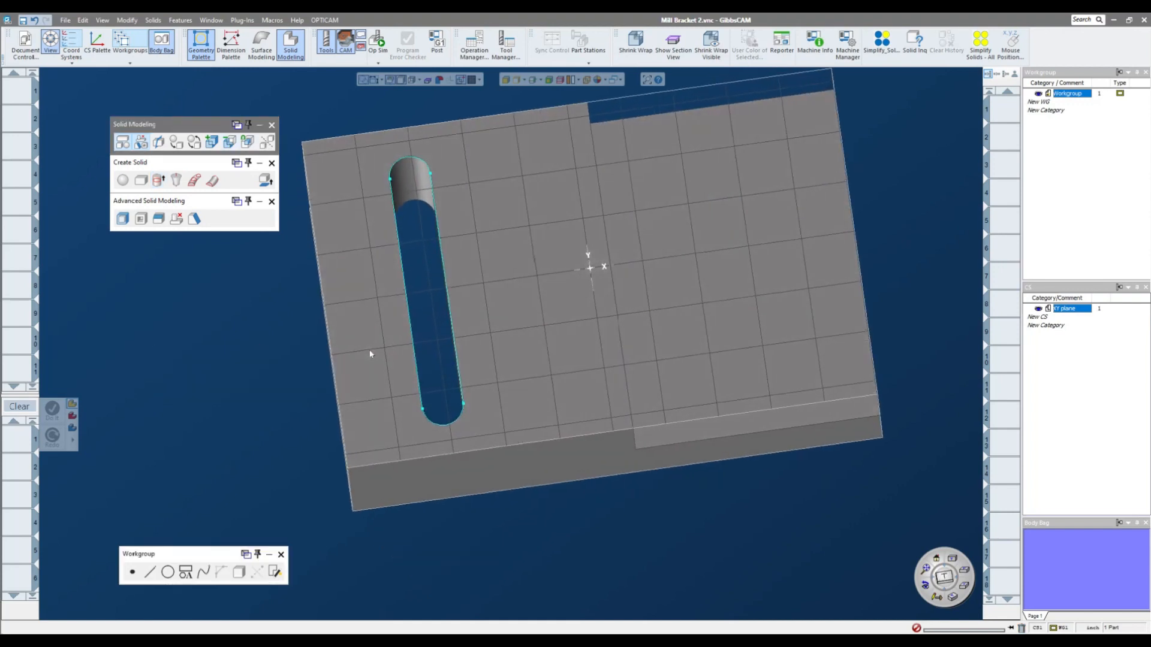
pyautogui.moveTo(369, 351); pyautogui.dragTo(331, 247, button='middle')
pyautogui.scroll(1, 331, 248)
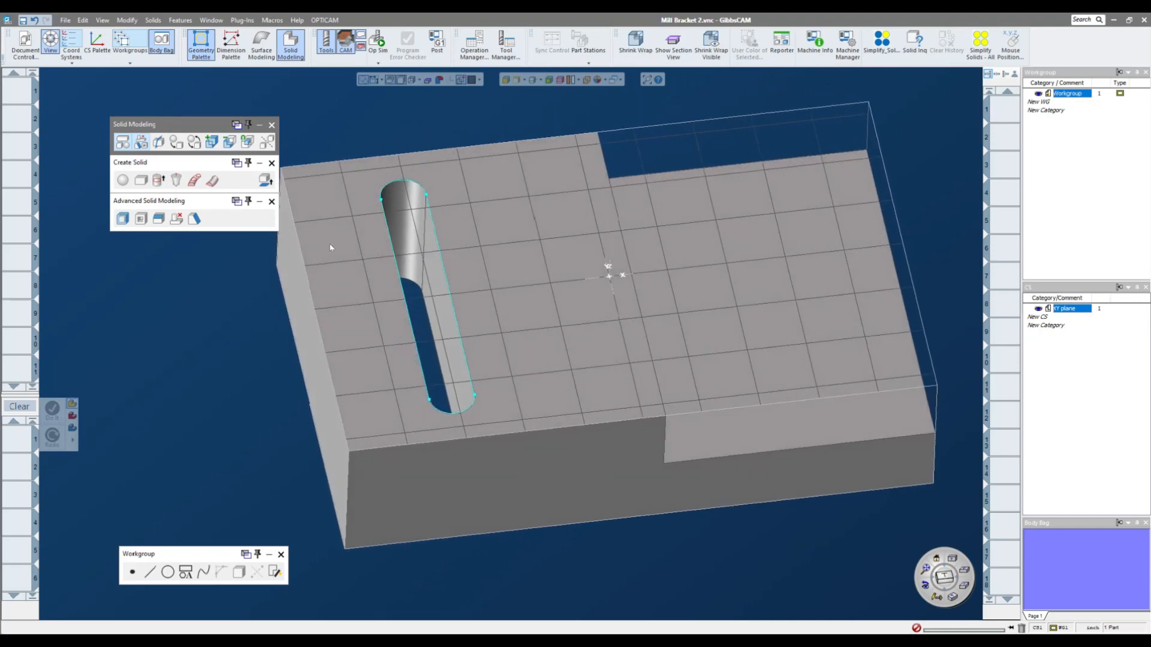
pyautogui.click(385, 185)
pyautogui.press('Delete')
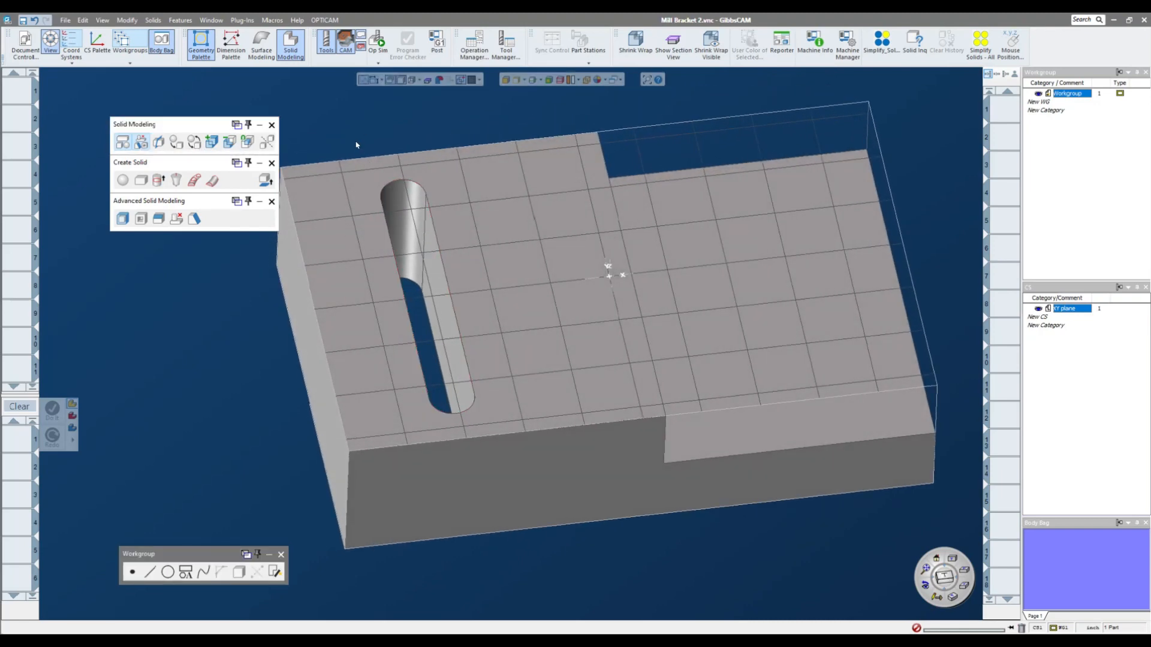
pyautogui.hotkey('ctrl', 'i')
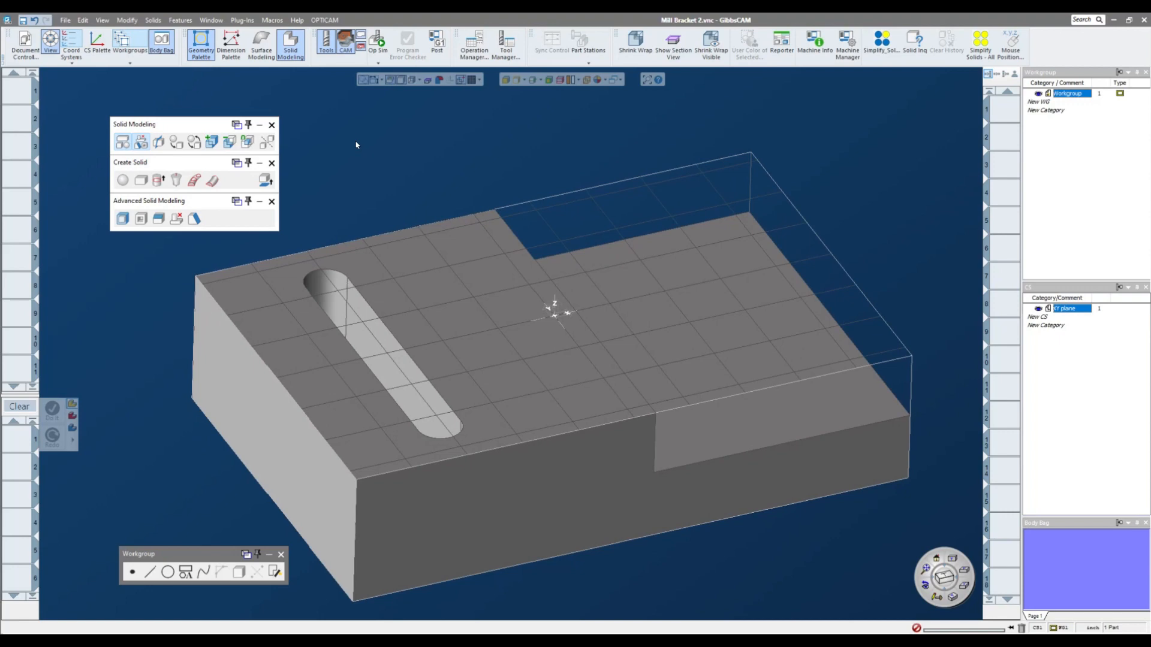
# Extract the edges of the lower step's floor face as geometry and deselect the face.
pyautogui.moveTo(356, 145); pyautogui.dragTo(577, 297, button='middle')
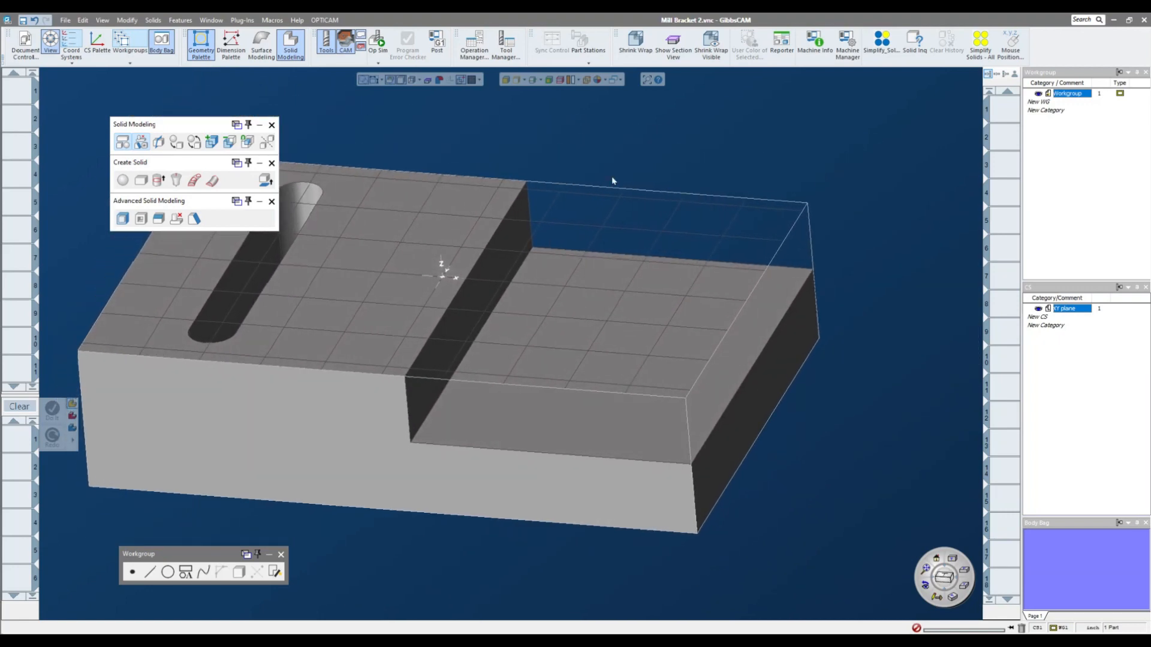
pyautogui.click(534, 287)
pyautogui.moveTo(552, 307); pyautogui.dragTo(563, 291, button='middle')
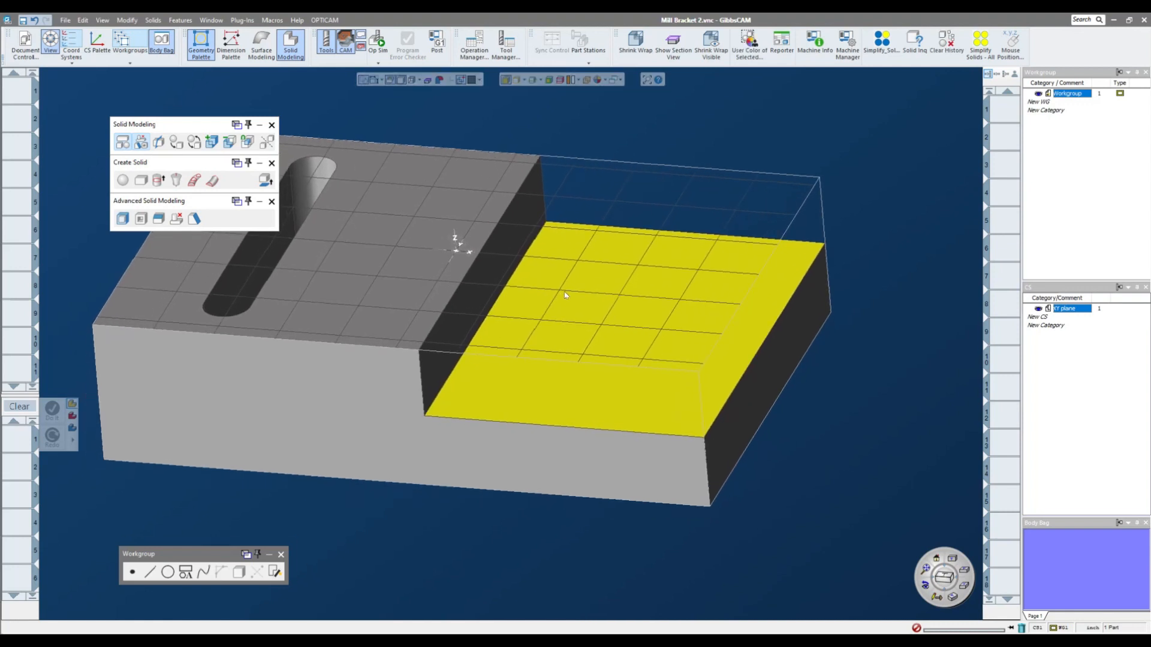
pyautogui.rightClick(564, 291)
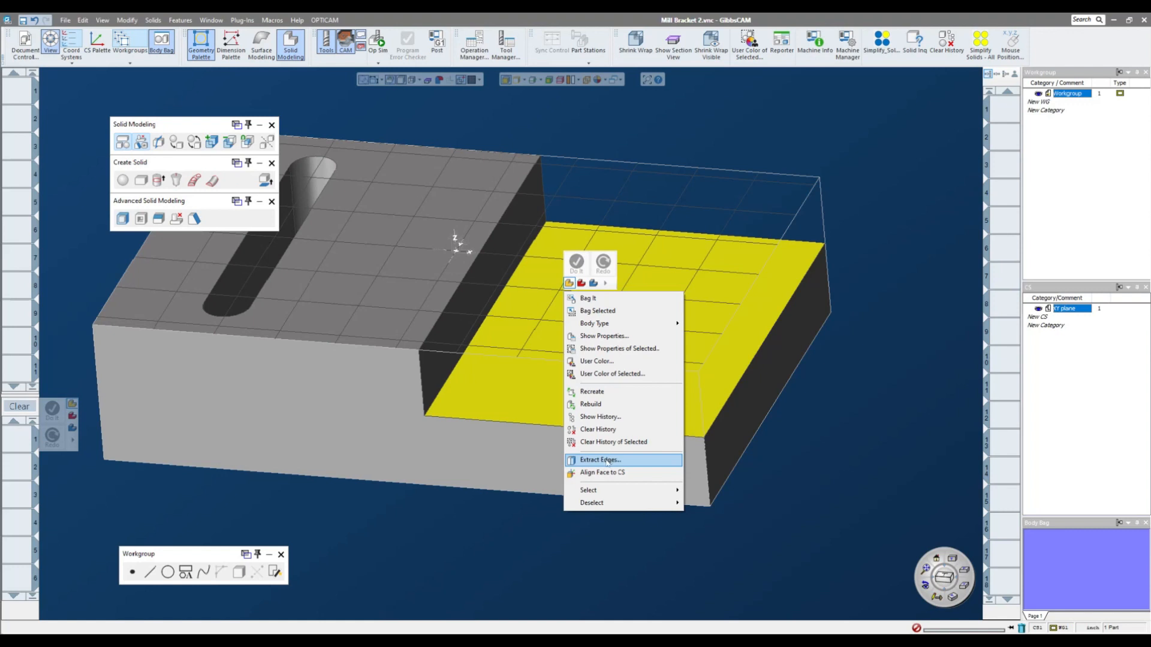
pyautogui.click(608, 461)
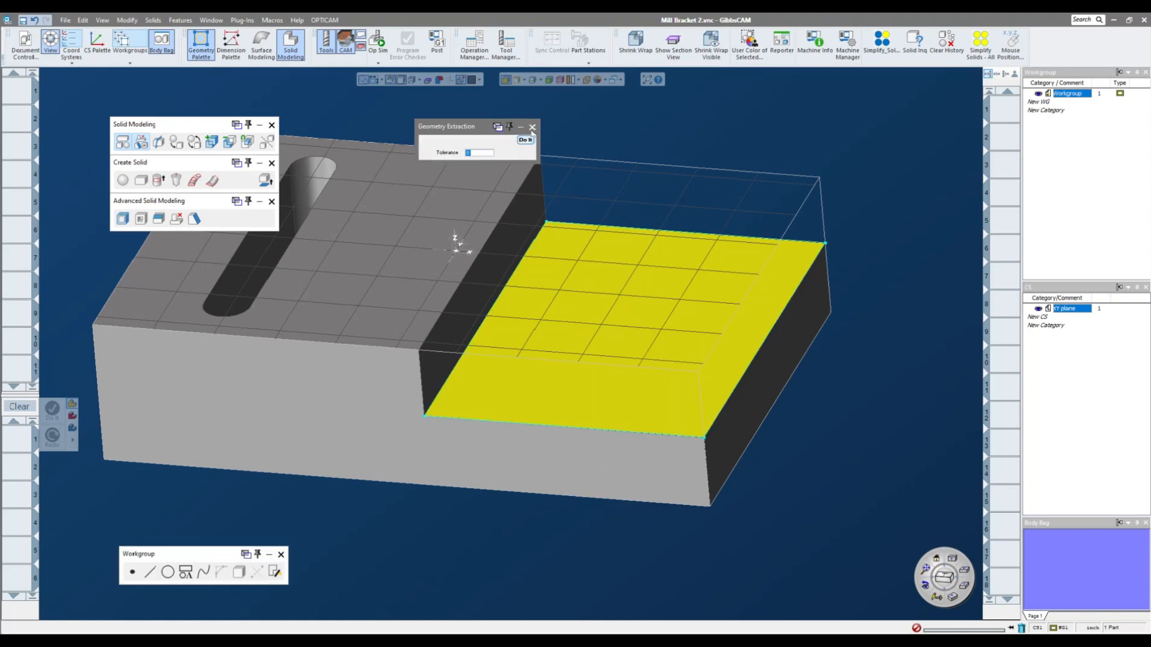
pyautogui.click(524, 140)
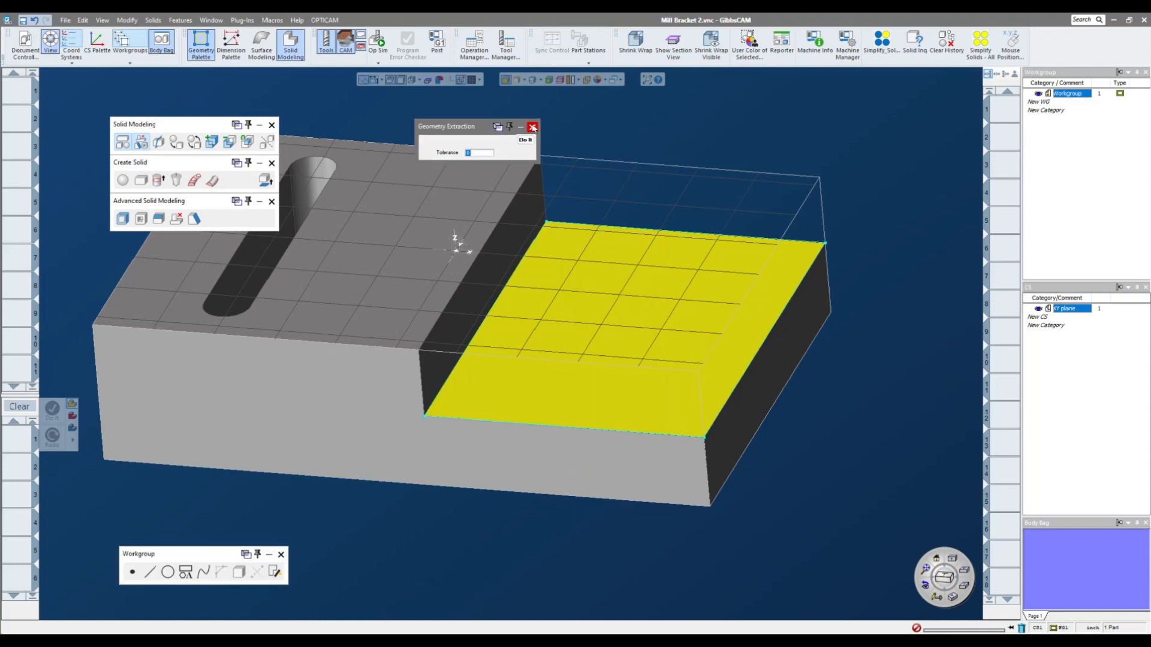
pyautogui.doubleClick(564, 223)
pyautogui.click(655, 155)
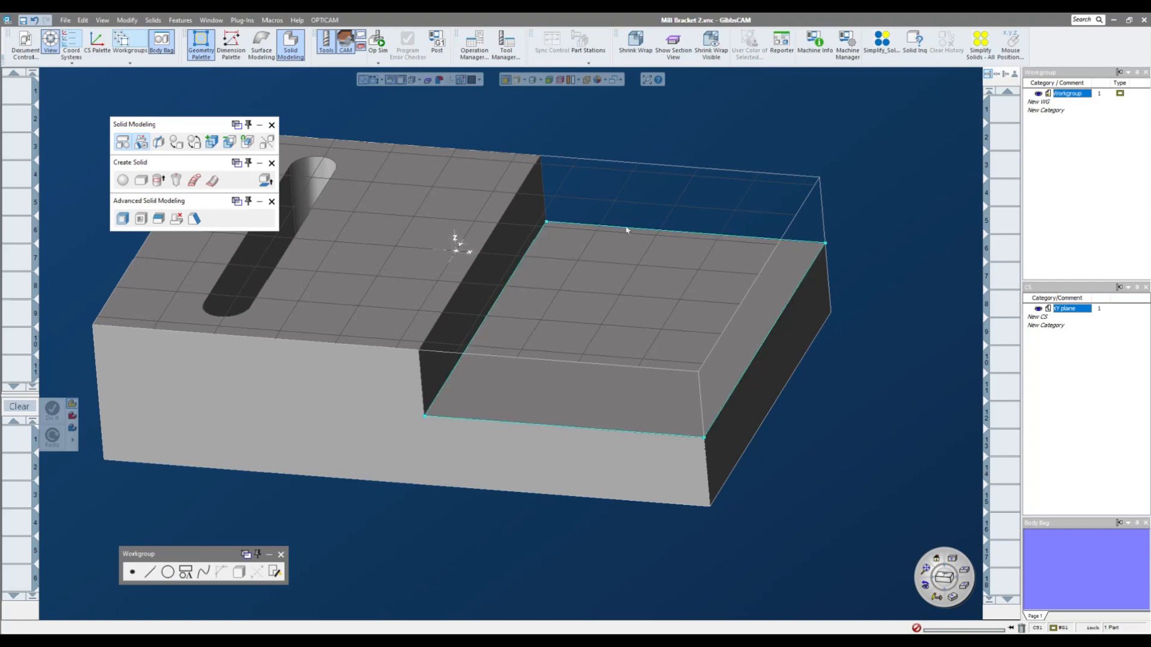
# Offset the closed outline of the lower step's floor by 0.5.
pyautogui.doubleClick(627, 227)
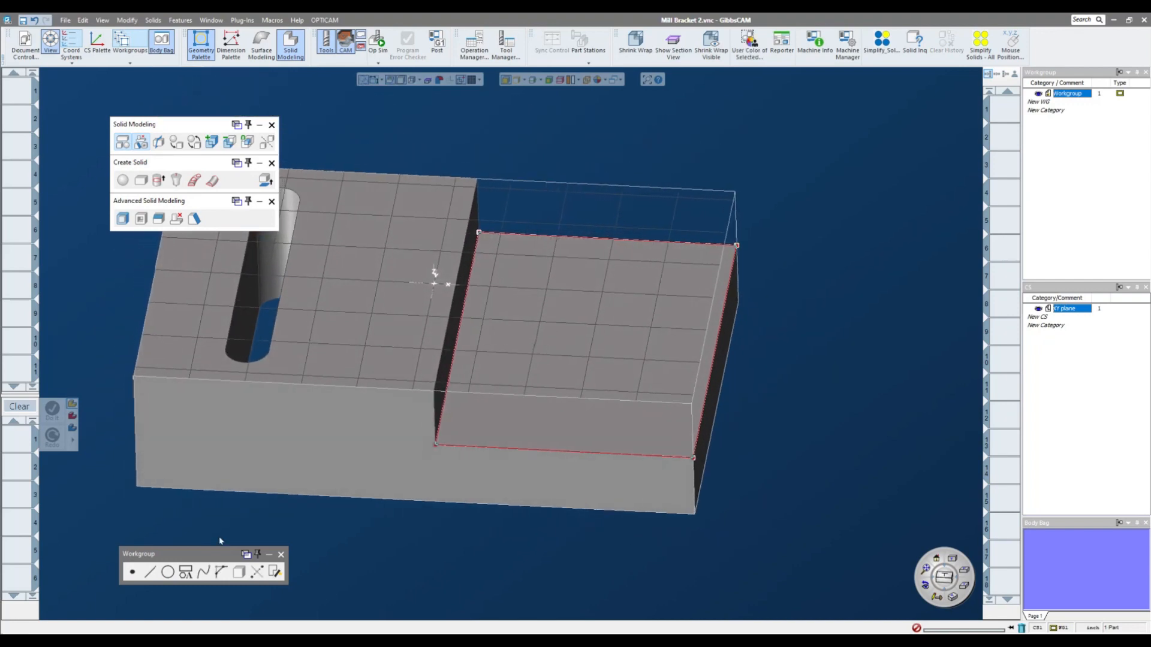
pyautogui.click(150, 573)
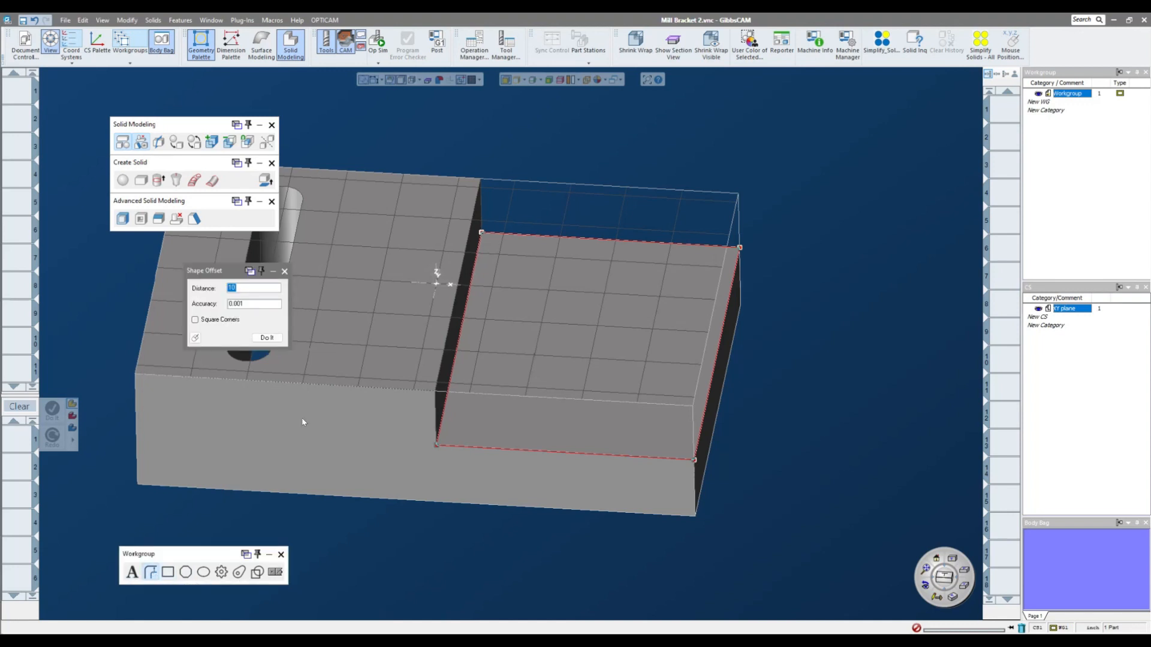
pyautogui.press('BackSpace')
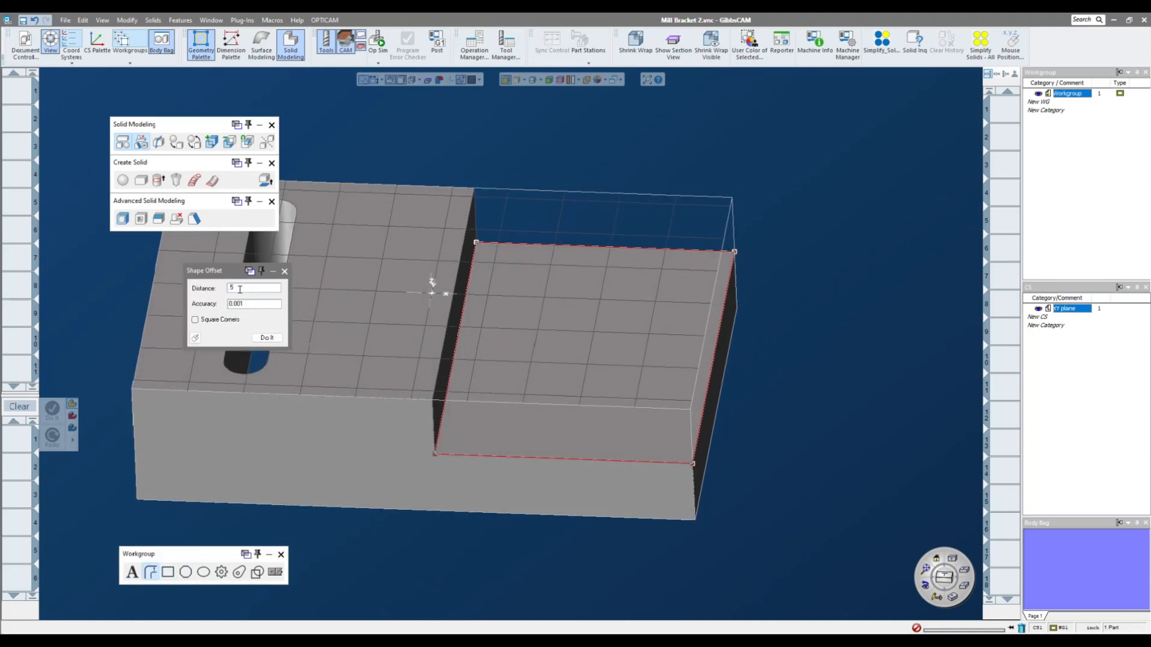
pyautogui.press('Return')
# Delete the outer rounded offset and the original floor outline, keeping only the inner offset rectangle.
pyautogui.click(539, 185)
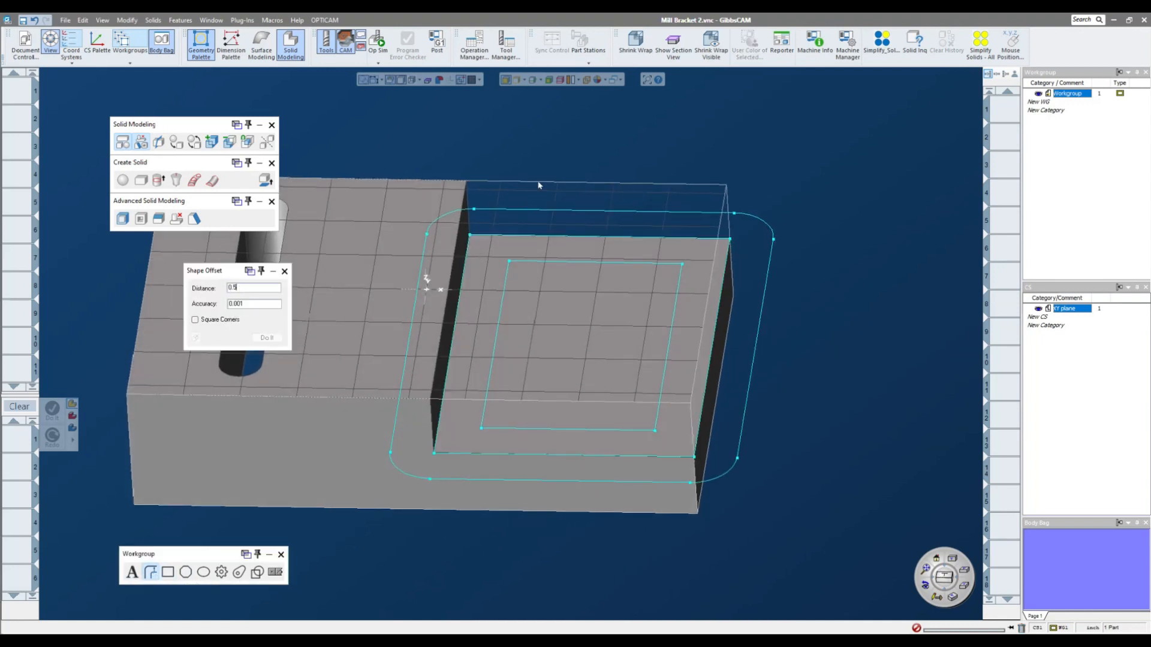
pyautogui.click(538, 185)
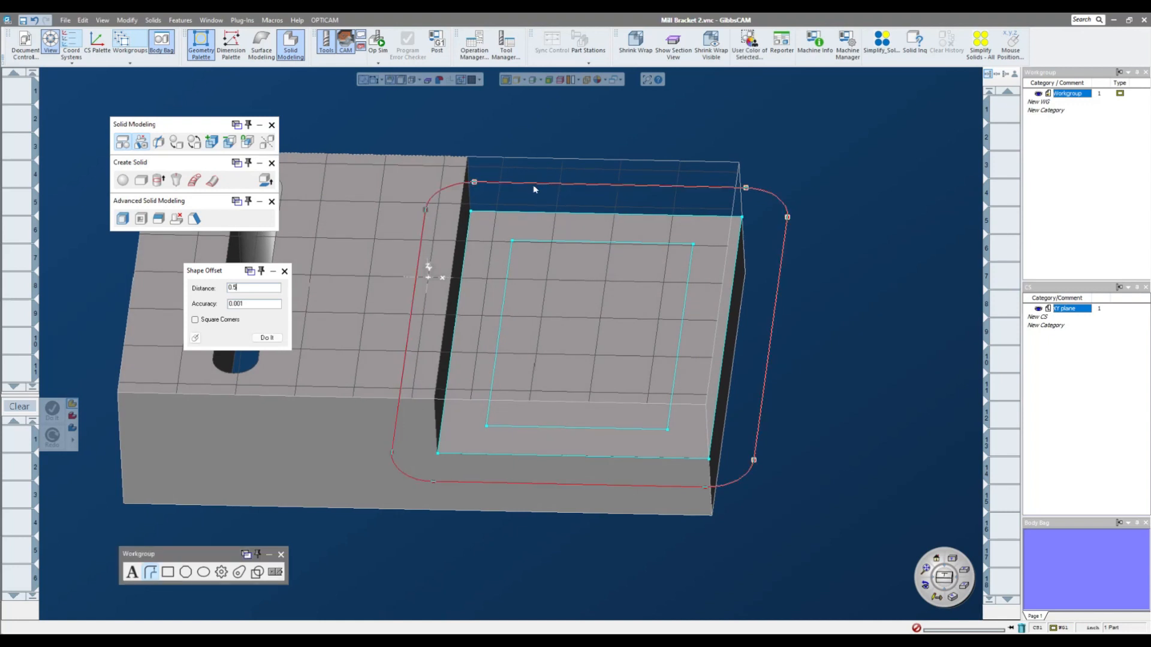
pyautogui.press('Delete')
pyautogui.click(566, 243)
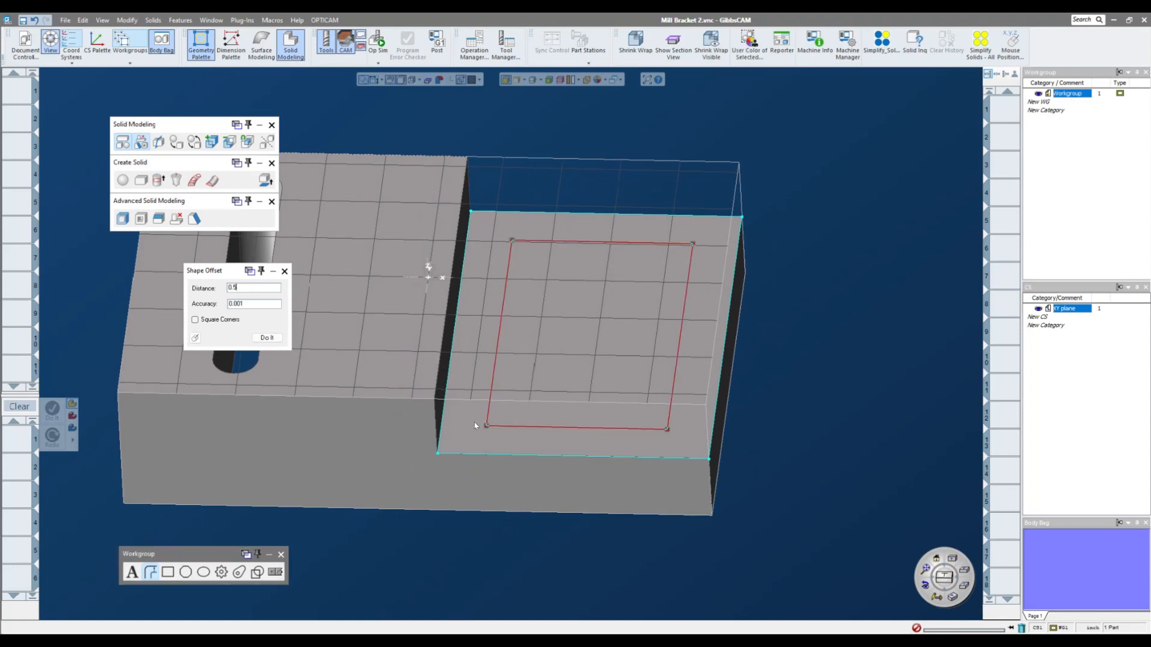
pyautogui.click(702, 218)
pyautogui.press('Delete')
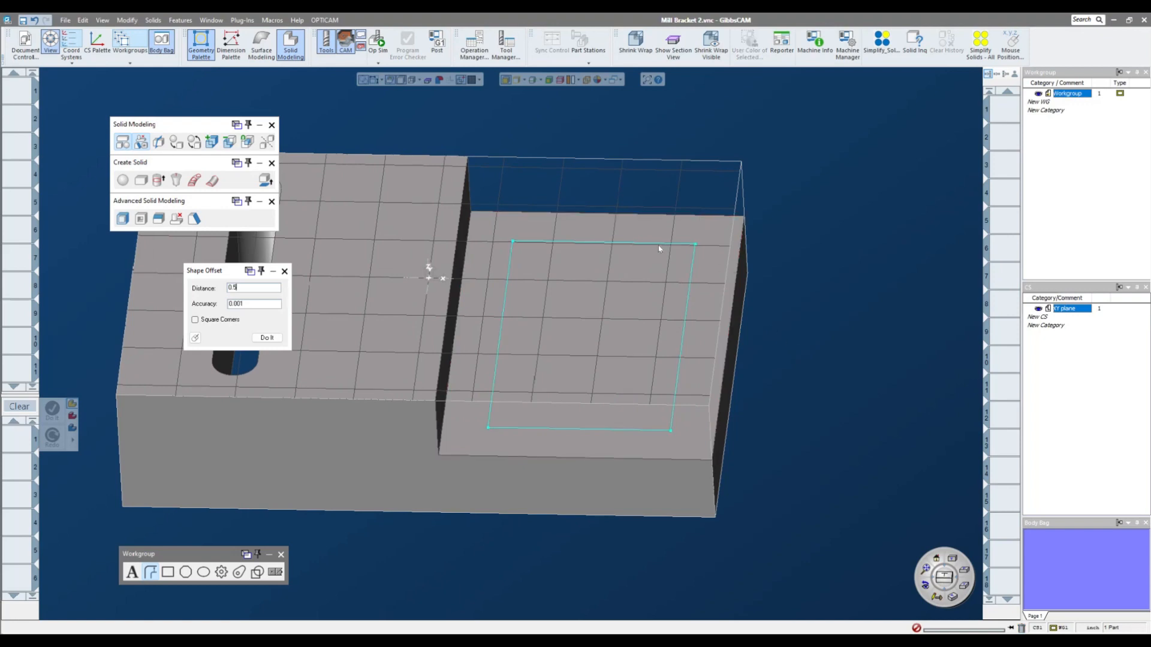
# Round all four corners of the inner offset rectangle with fillets and deselect the shape.
pyautogui.doubleClick(658, 245)
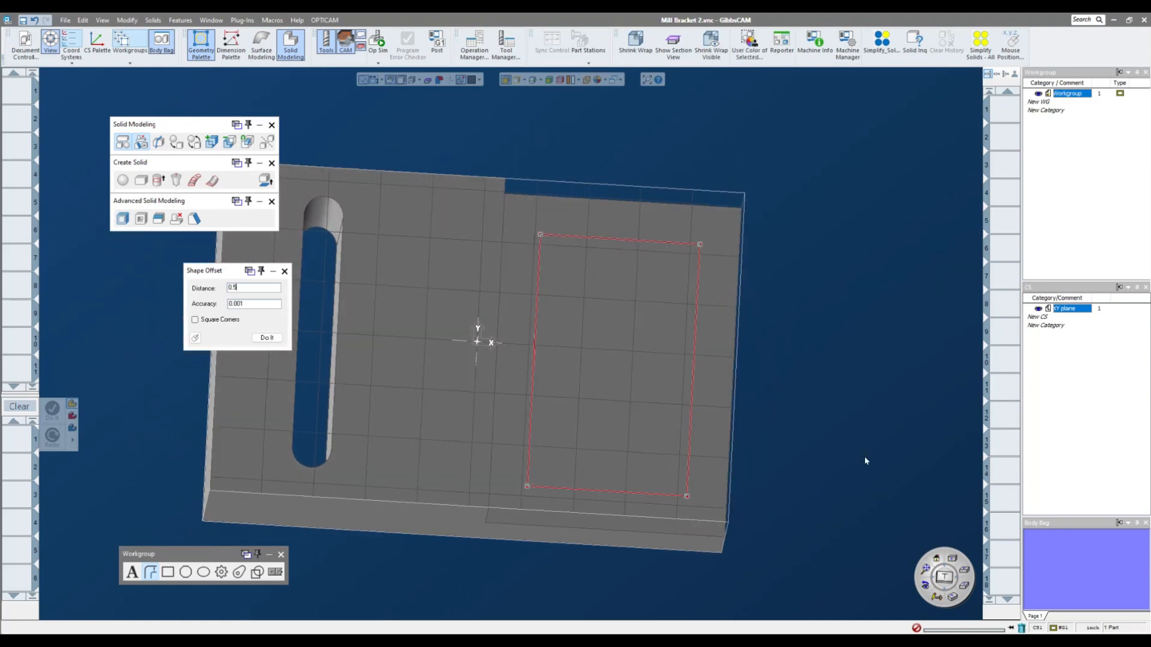
pyautogui.click(164, 555)
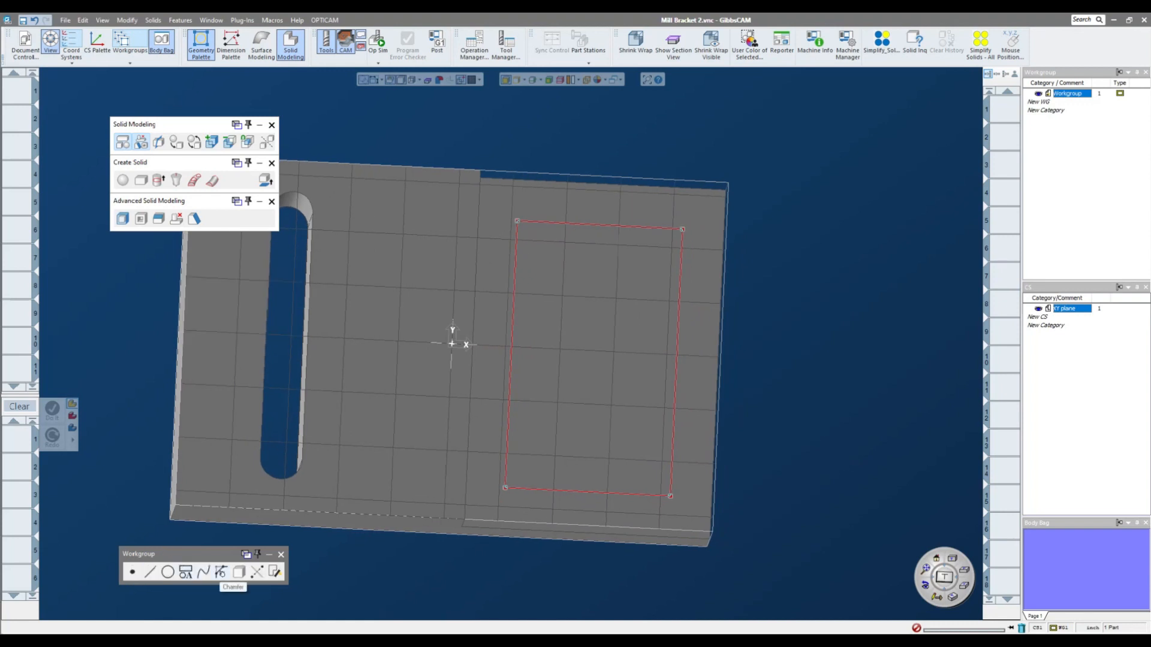
pyautogui.click(221, 574)
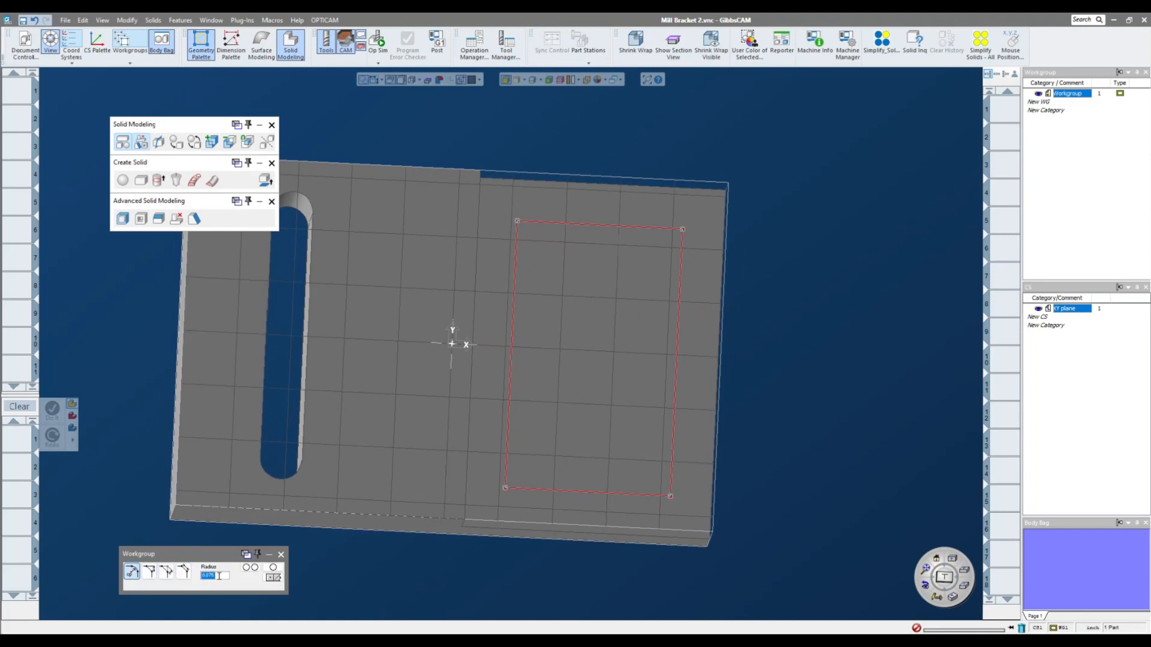
pyautogui.press('Return')
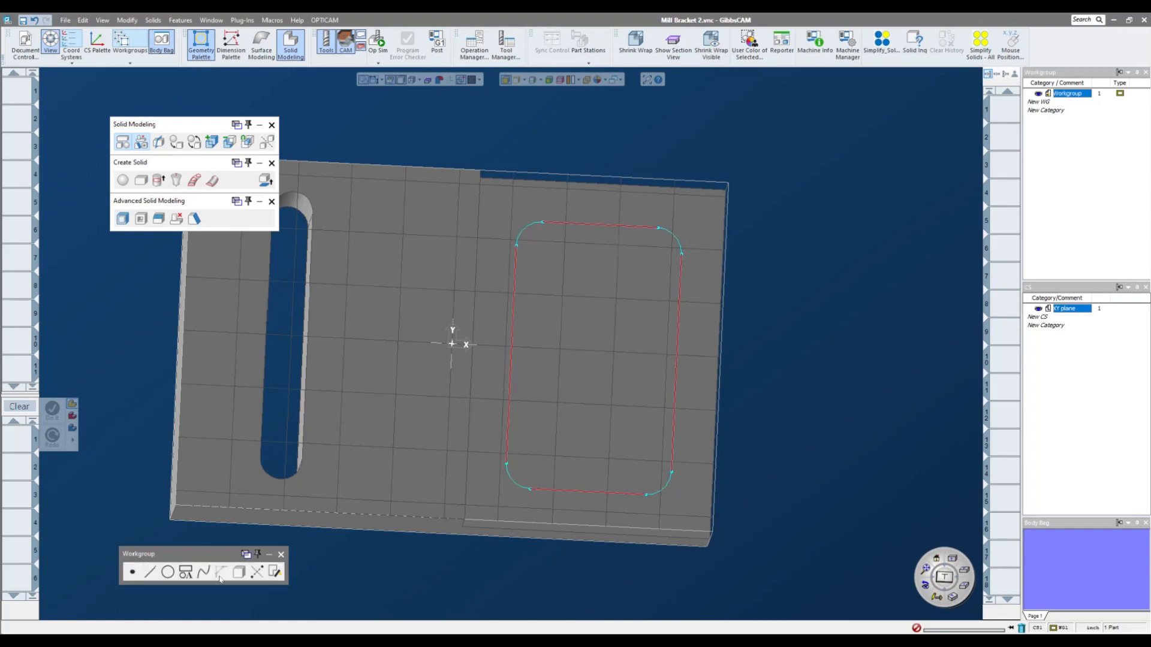
pyautogui.click(815, 239)
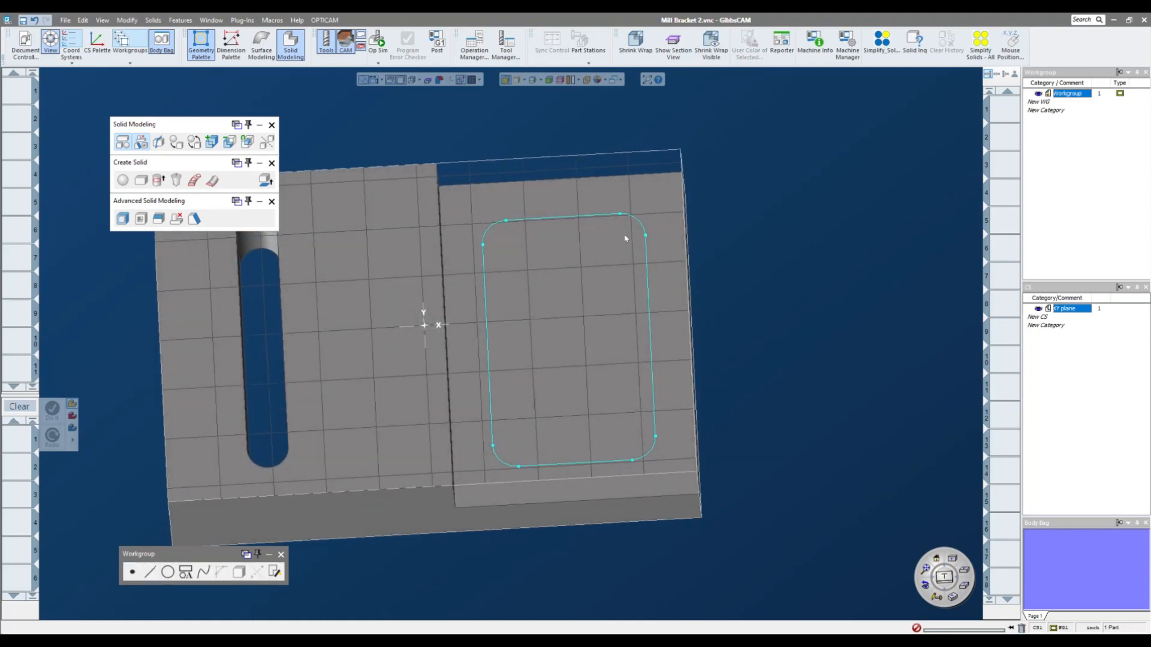
# Extrude the rounded rectangle on the lower step into a solid with Z+ 2 and Z- -0.25.
pyautogui.moveTo(923, 407); pyautogui.dragTo(730, 362, button='middle')
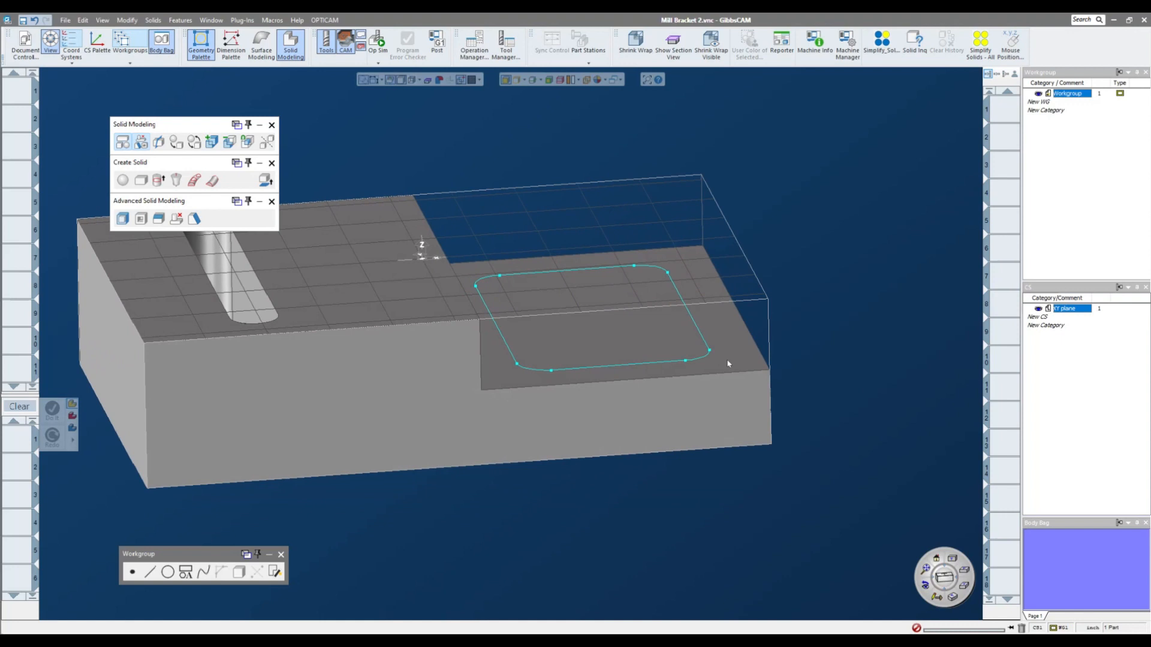
pyautogui.click(652, 367)
pyautogui.click(158, 180)
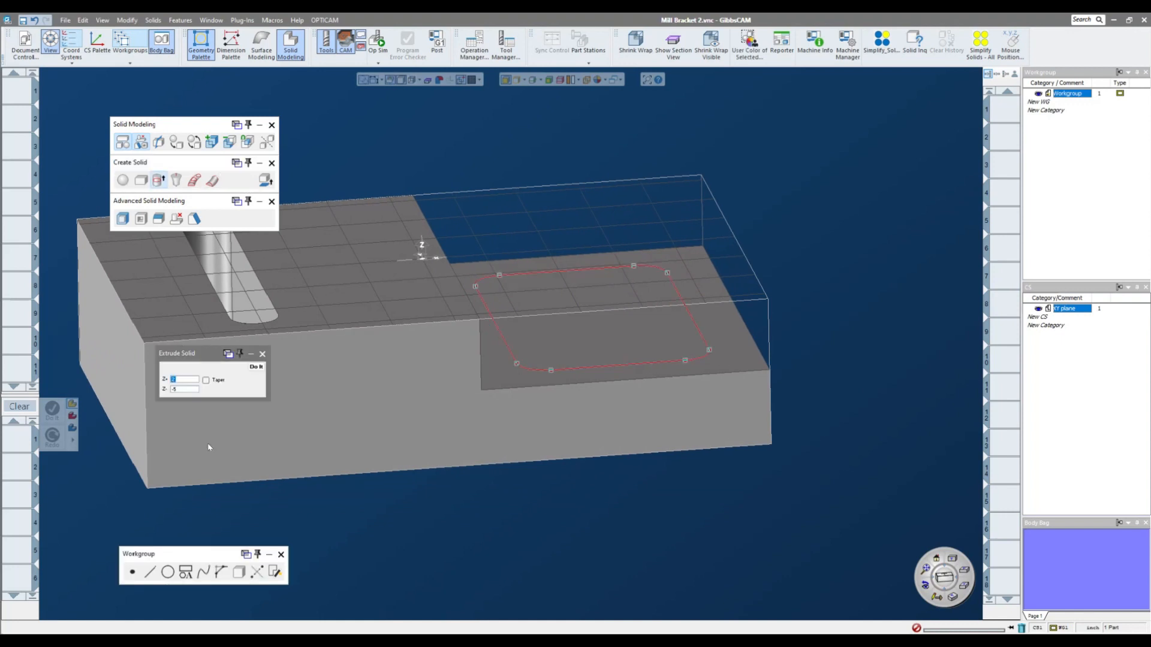
pyautogui.doubleClick(190, 388)
pyautogui.write('-0')
pyautogui.write('.25')
pyautogui.click(256, 367)
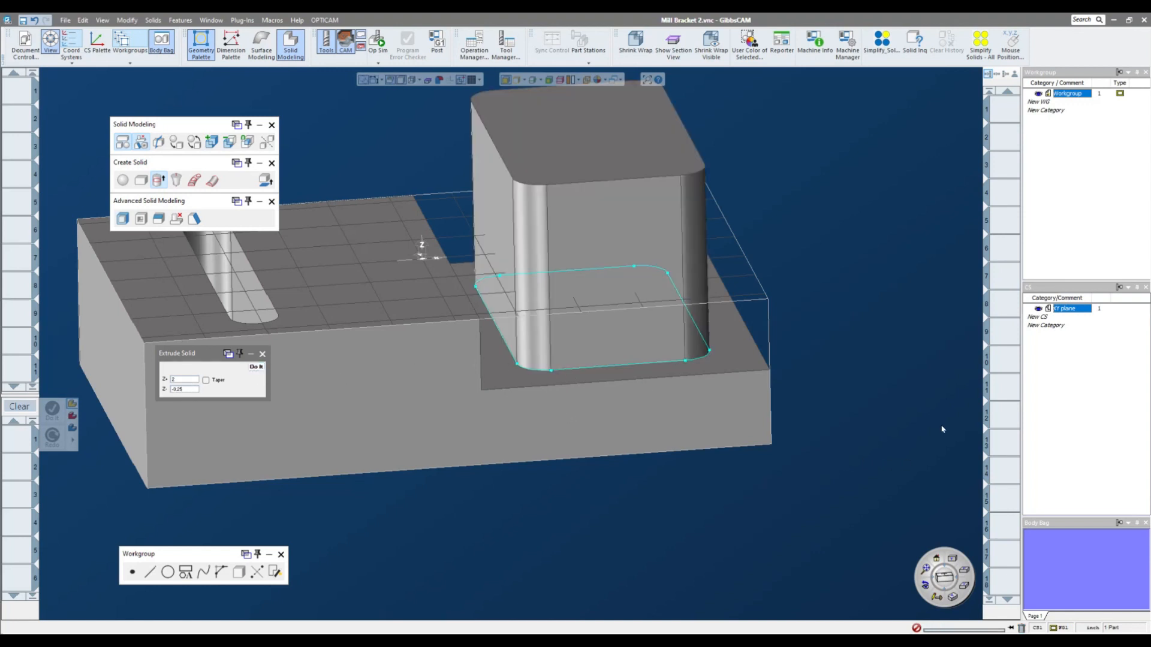
# Subtract the rounded-rectangle solid from the bracket body to cut a pocket in the lower step's floor.
pyautogui.click(456, 406)
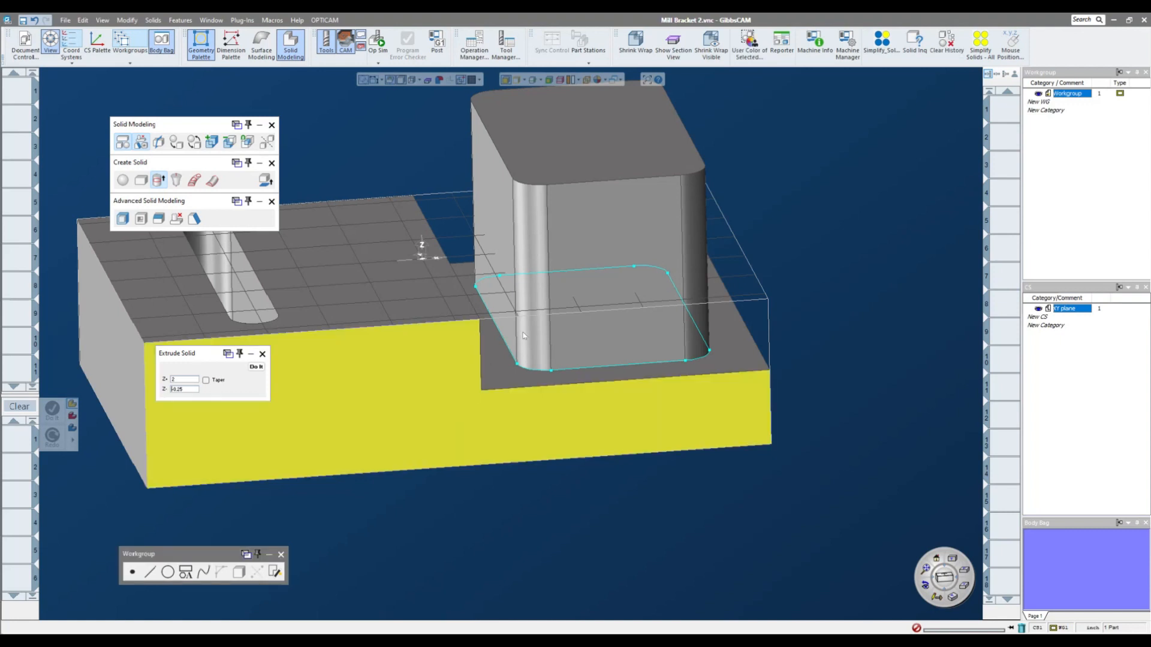
pyautogui.keyDown('shift'); pyautogui.click(598, 224); pyautogui.keyUp('shift')
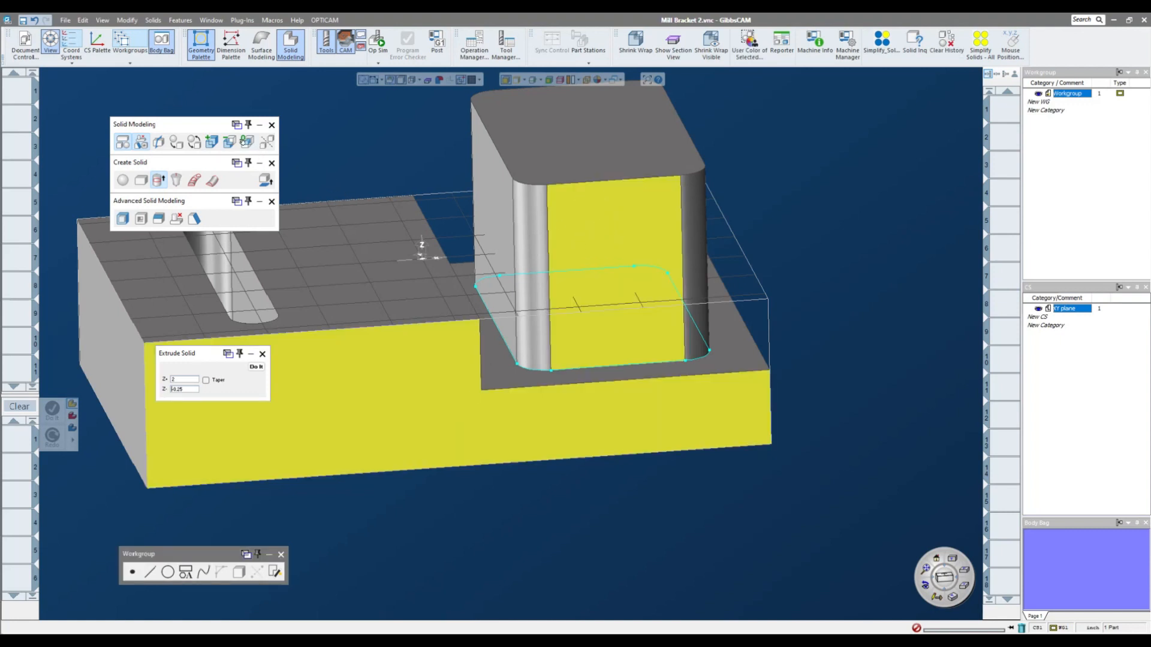
pyautogui.click(265, 177)
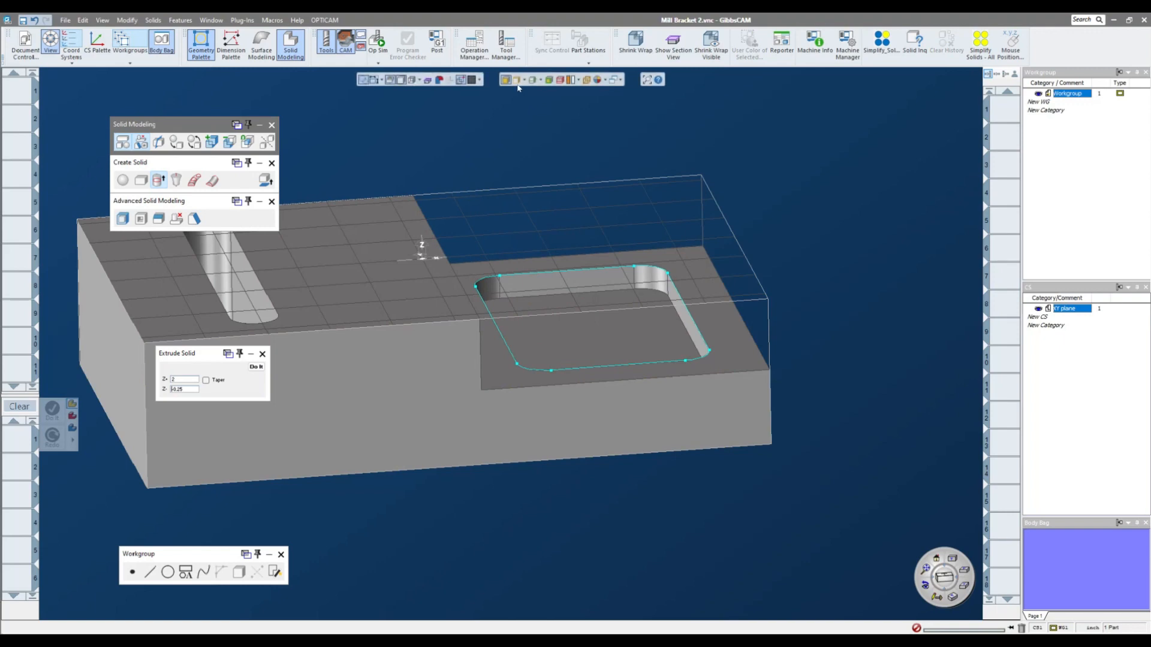
# Delete the rounded outline geometry around the pocket's upper edge.
pyautogui.moveTo(617, 162); pyautogui.dragTo(646, 270, button='middle')
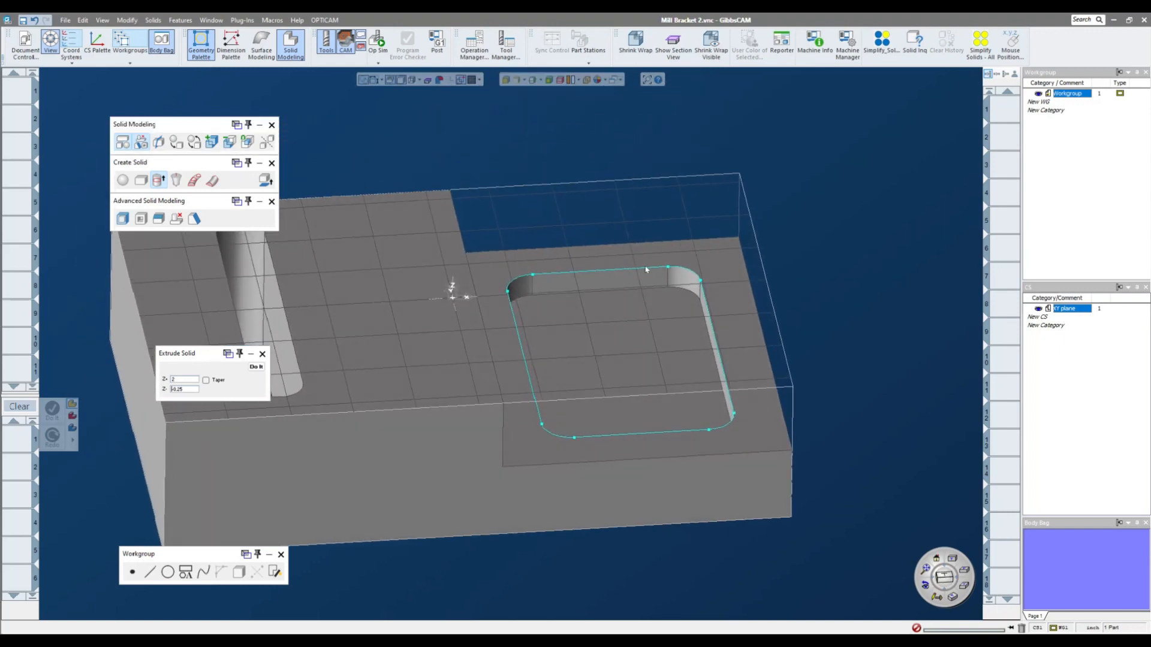
pyautogui.doubleClick(646, 269)
pyautogui.click(827, 246)
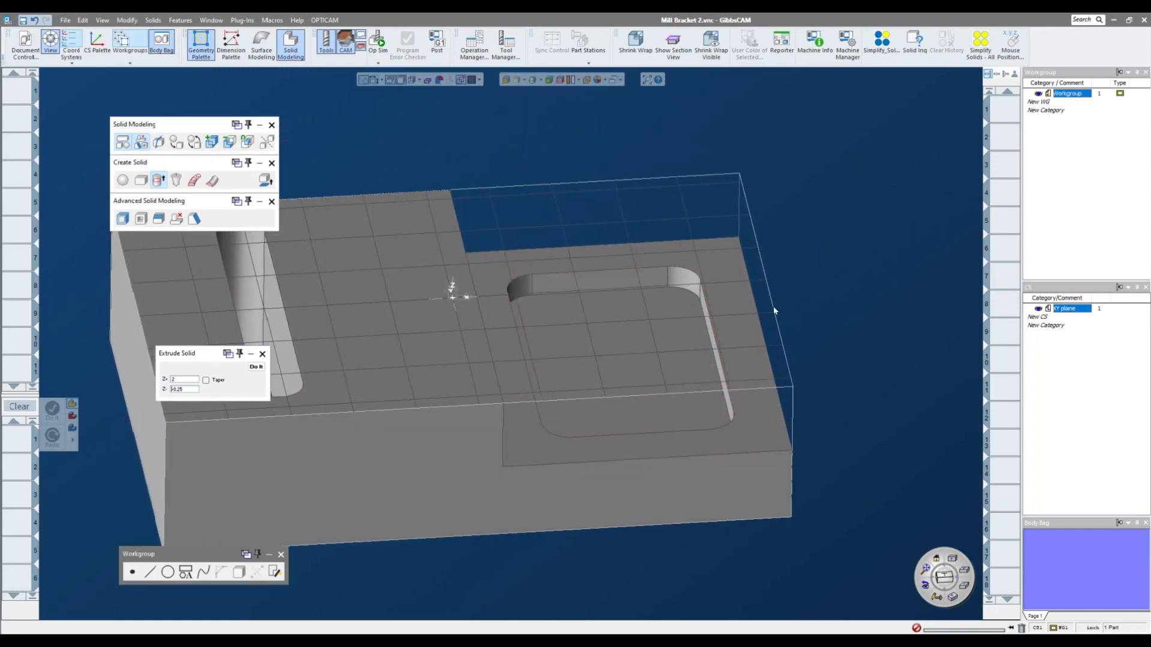
# Chamfer the upper edge of the step wall, beside the raised top face, with a length of 0.35.
pyautogui.moveTo(774, 308); pyautogui.dragTo(569, 177, button='middle')
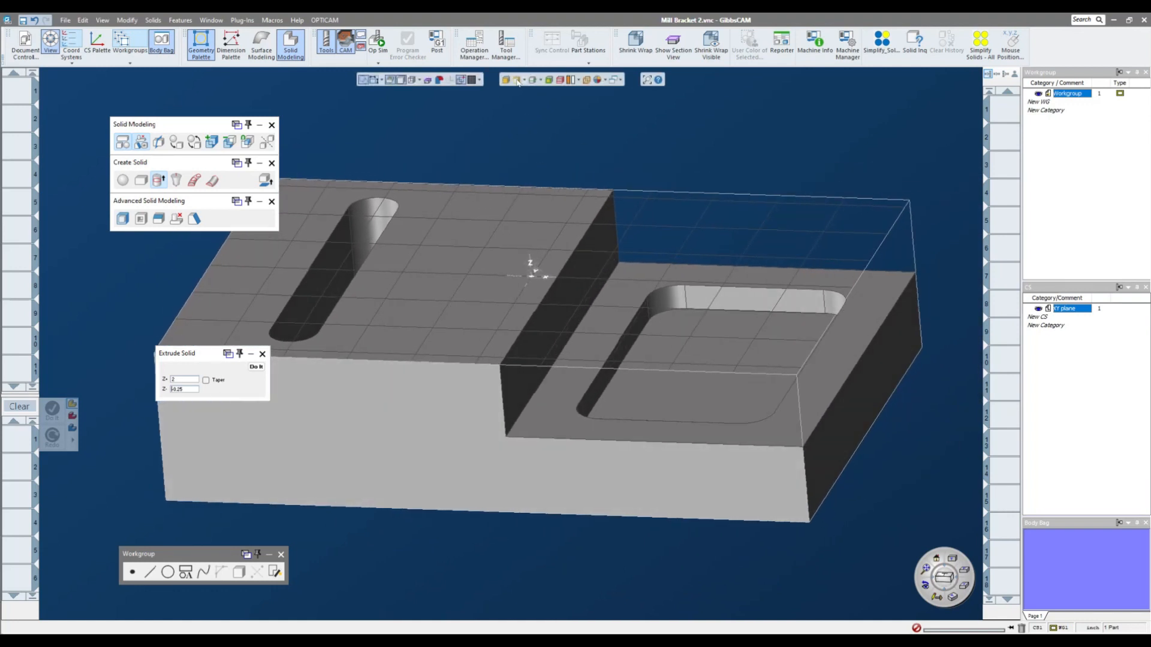
pyautogui.click(518, 82)
pyautogui.moveTo(526, 221); pyautogui.dragTo(570, 316, button='middle')
pyautogui.click(570, 312)
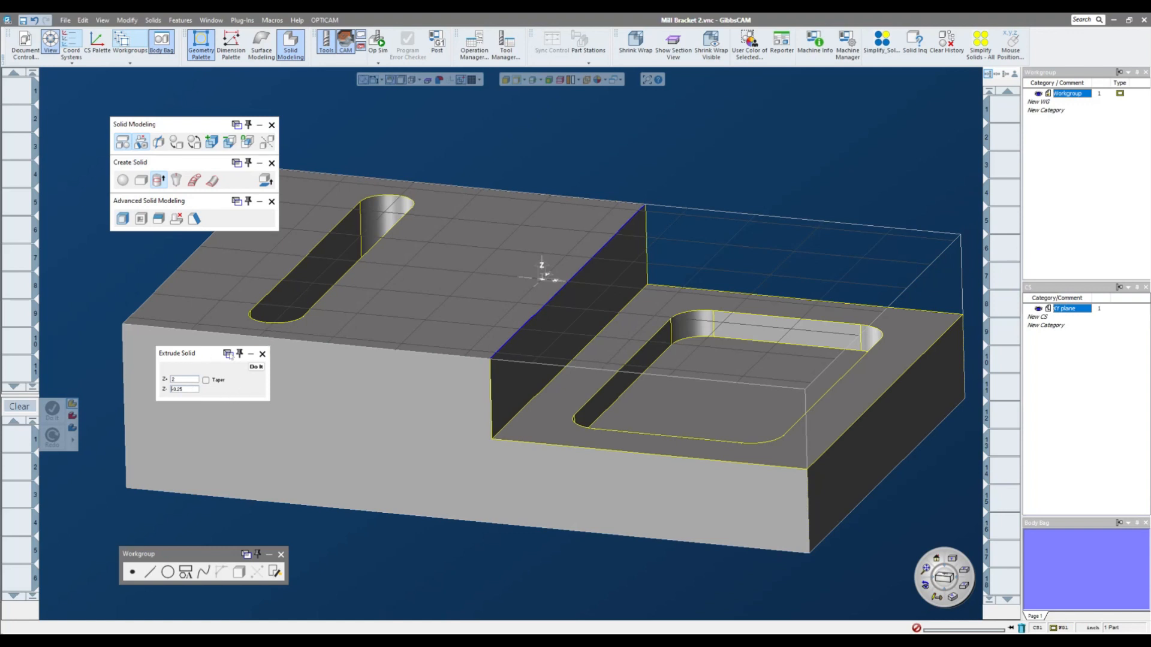
pyautogui.click(261, 354)
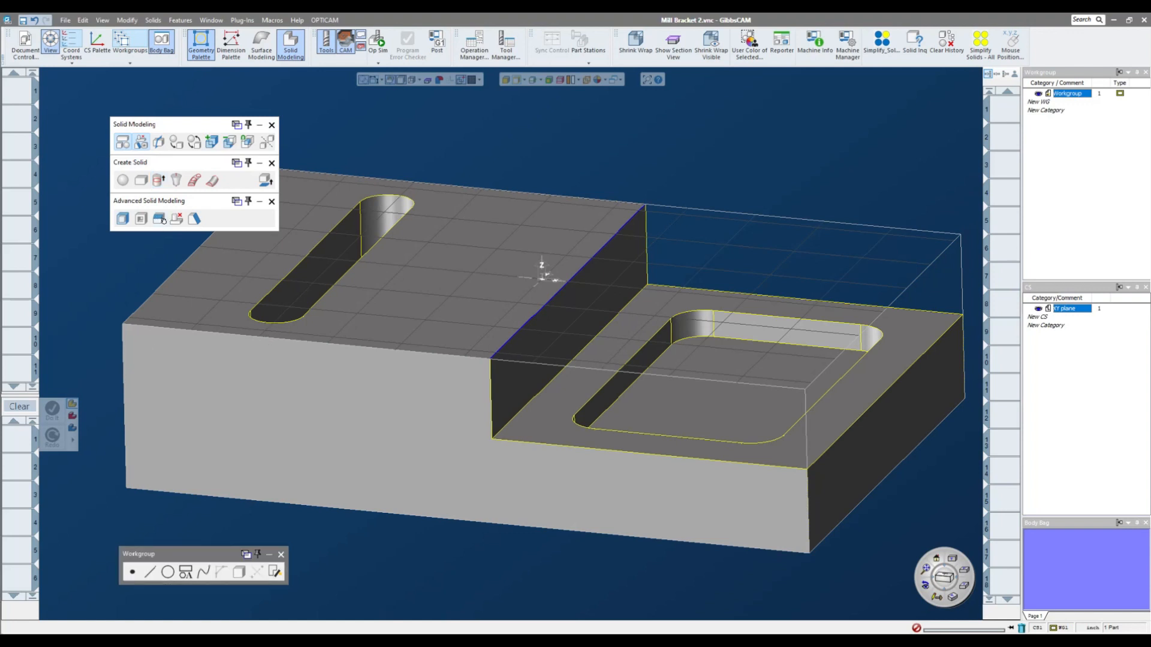
pyautogui.click(159, 219)
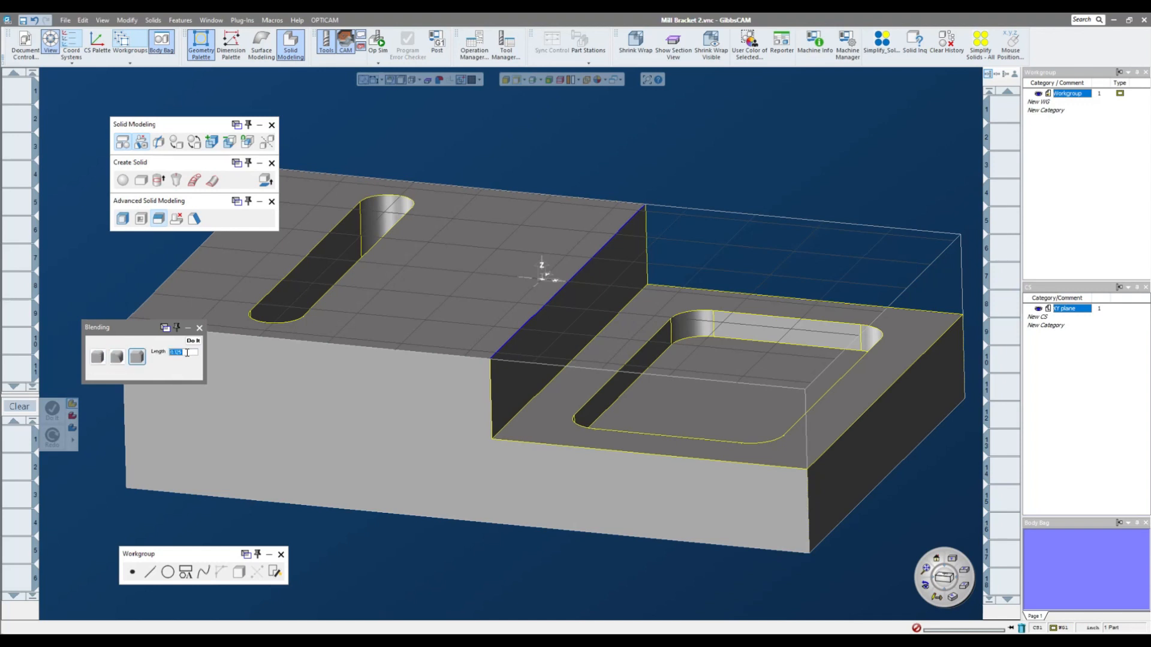
pyautogui.press('BackSpace')
pyautogui.write('.25')
pyautogui.click(193, 340)
pyautogui.moveTo(783, 249); pyautogui.dragTo(928, 466, button='middle')
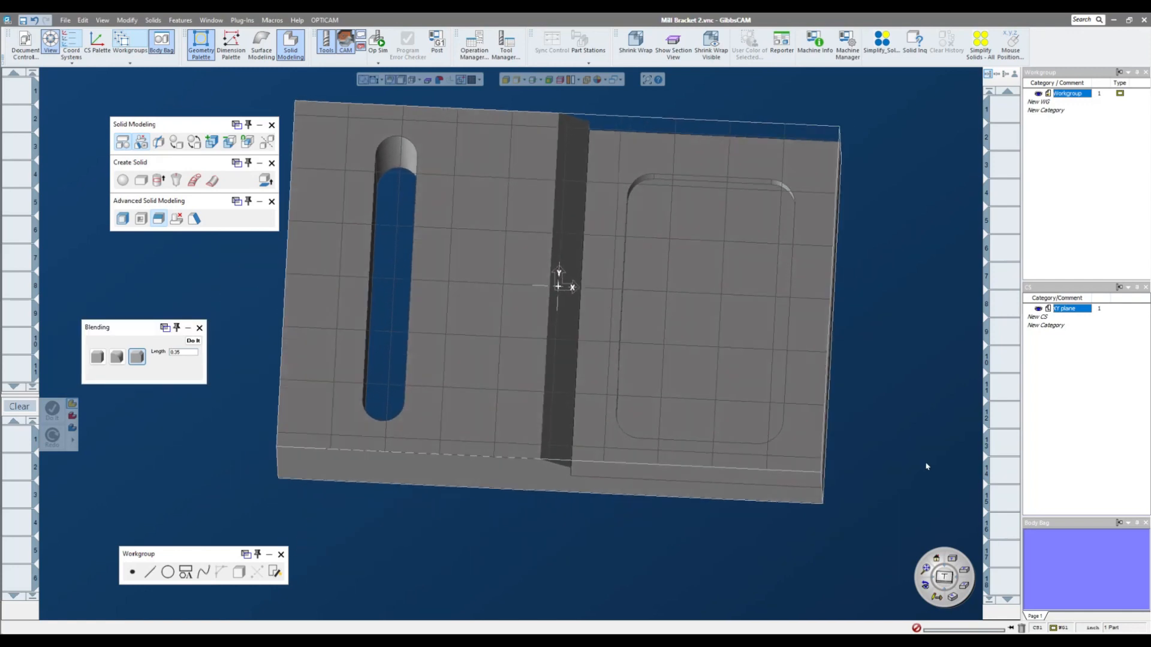
# Switch to the top view and create a point at X -1.25, Y 1.5.
pyautogui.click(937, 557)
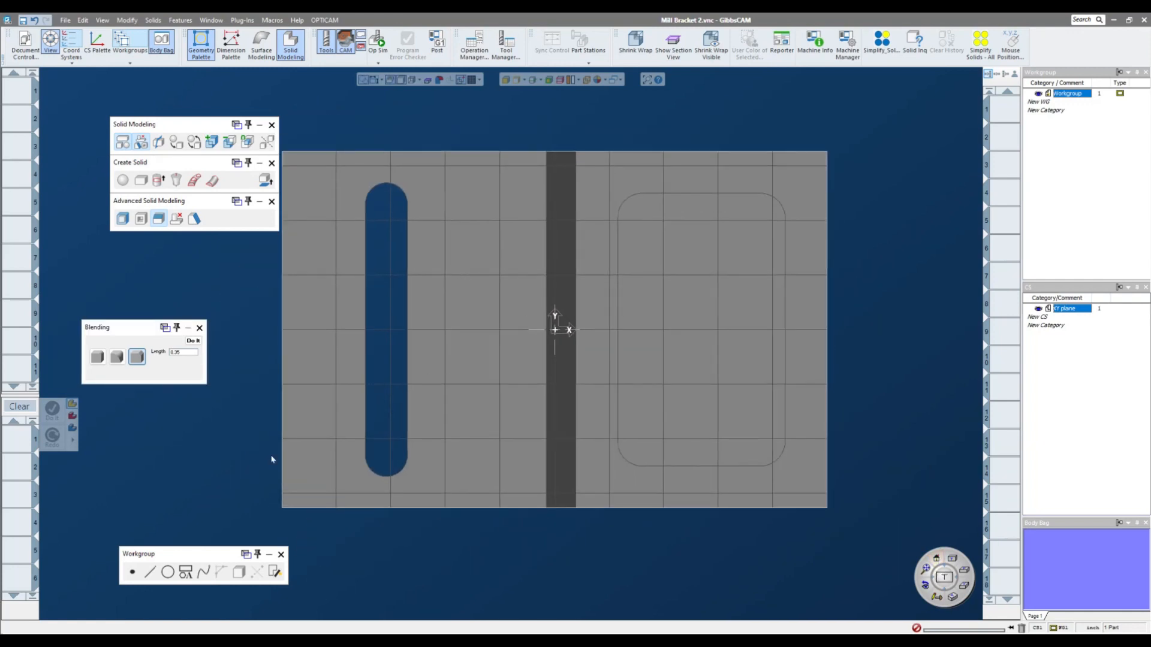
pyautogui.click(132, 576)
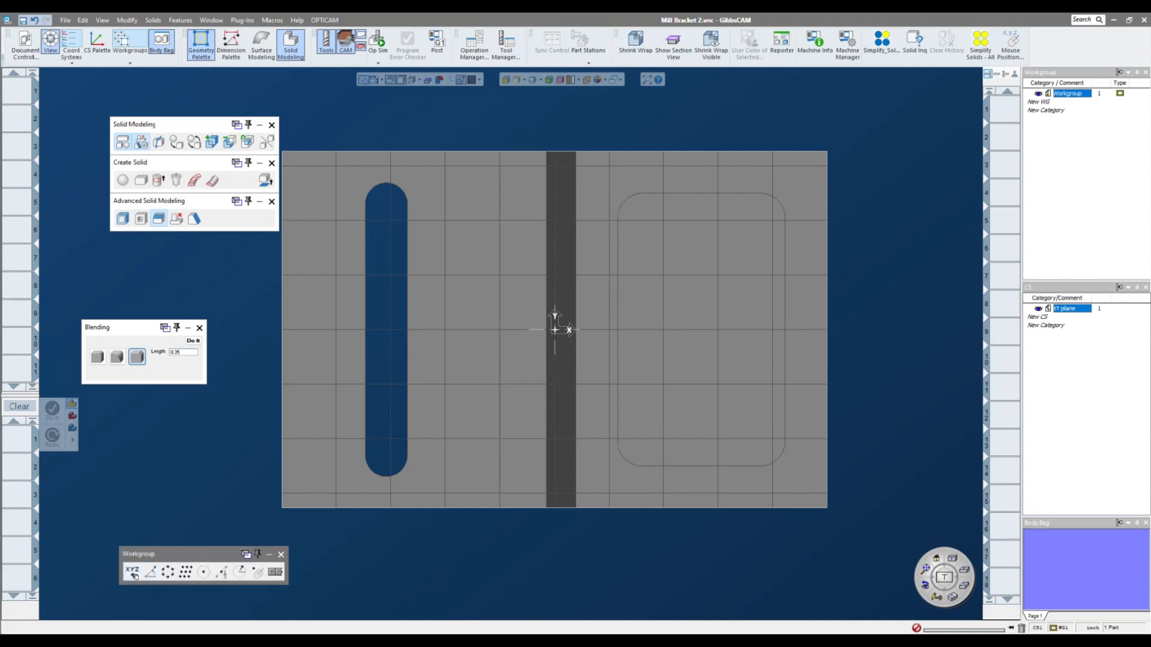
pyautogui.click(132, 571)
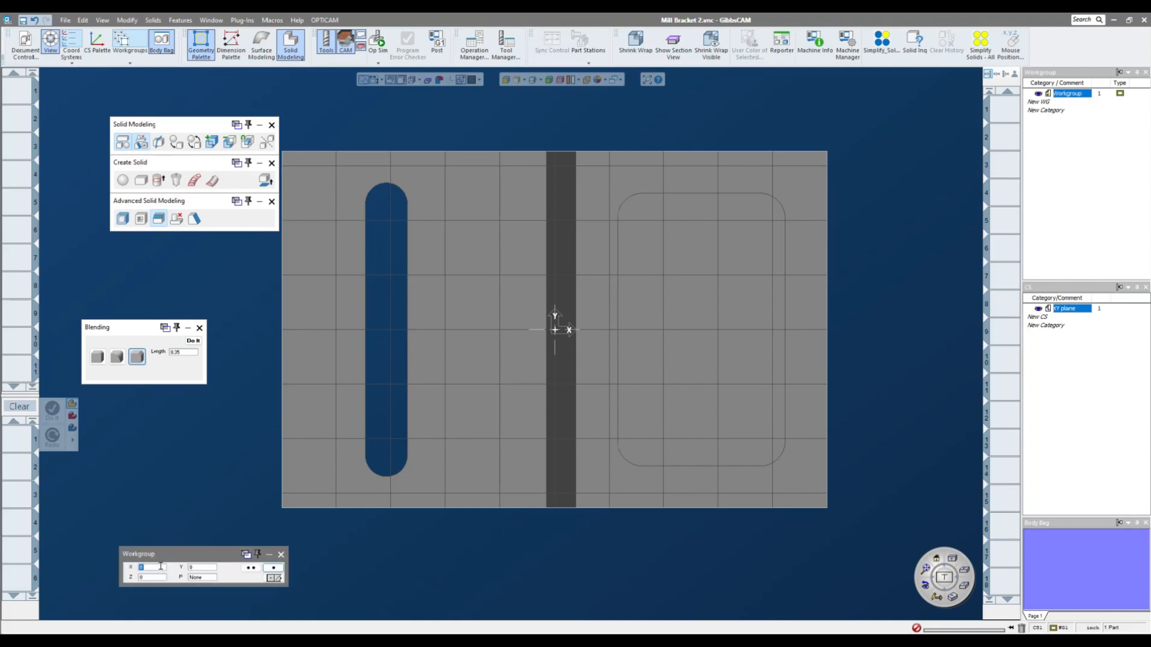
pyautogui.write('-')
pyautogui.doubleClick(203, 567)
pyautogui.write('1.25')
pyautogui.press('Return')
# Translate the new point by 0.25 in X.
pyautogui.click(128, 20)
pyautogui.click(136, 115)
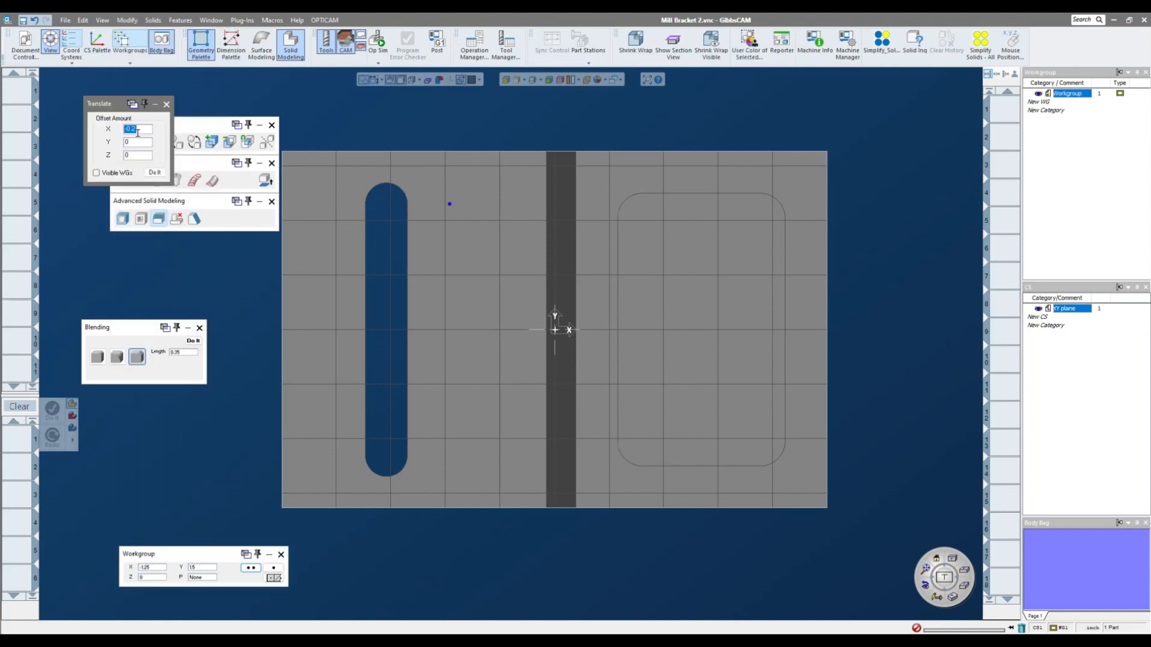
pyautogui.write('0.25')
pyautogui.click(155, 172)
pyautogui.click(166, 104)
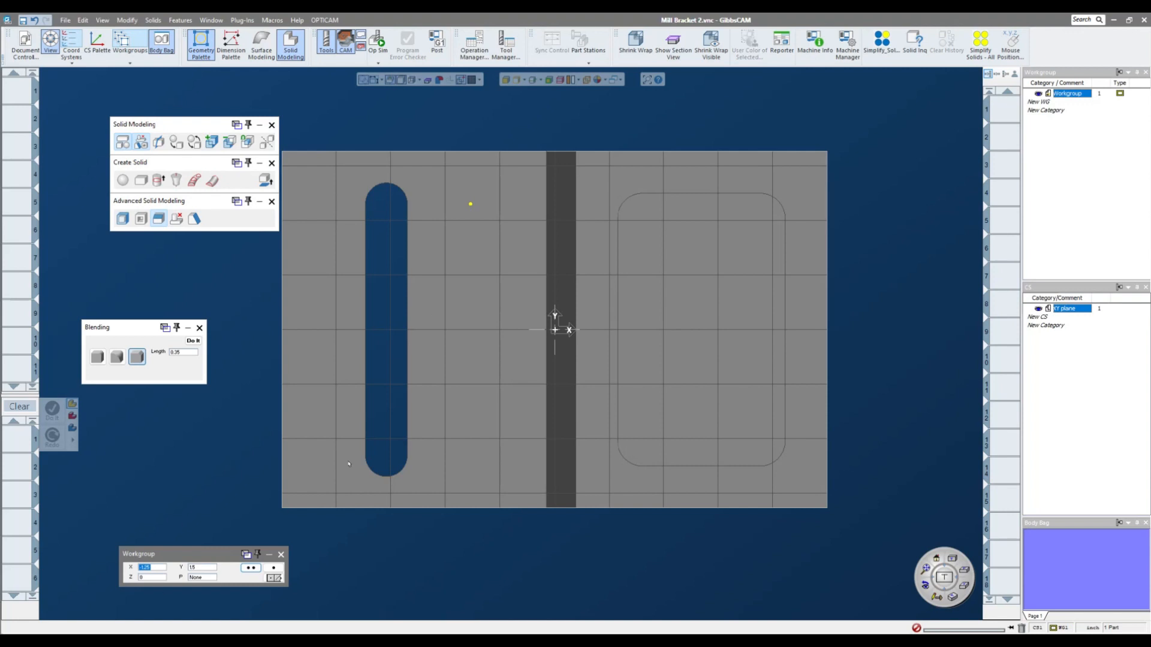
# Create a circle with radius 0.275 centred on the translated point.
pyautogui.click(471, 204)
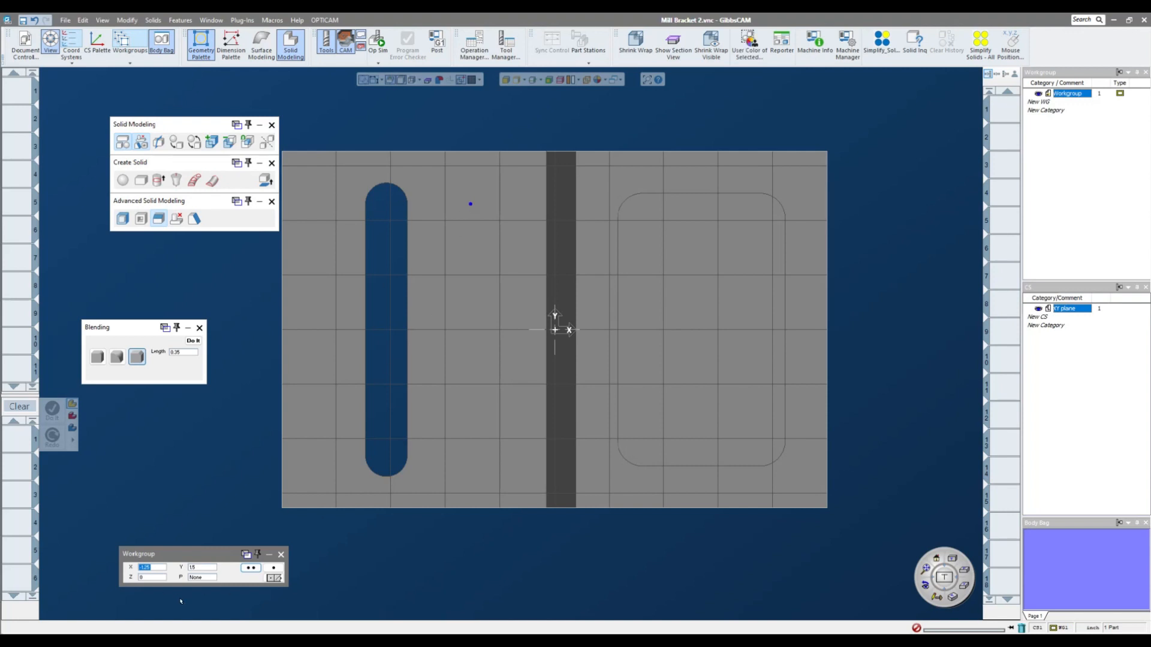
pyautogui.press('Escape')
pyautogui.click(170, 569)
pyautogui.click(130, 571)
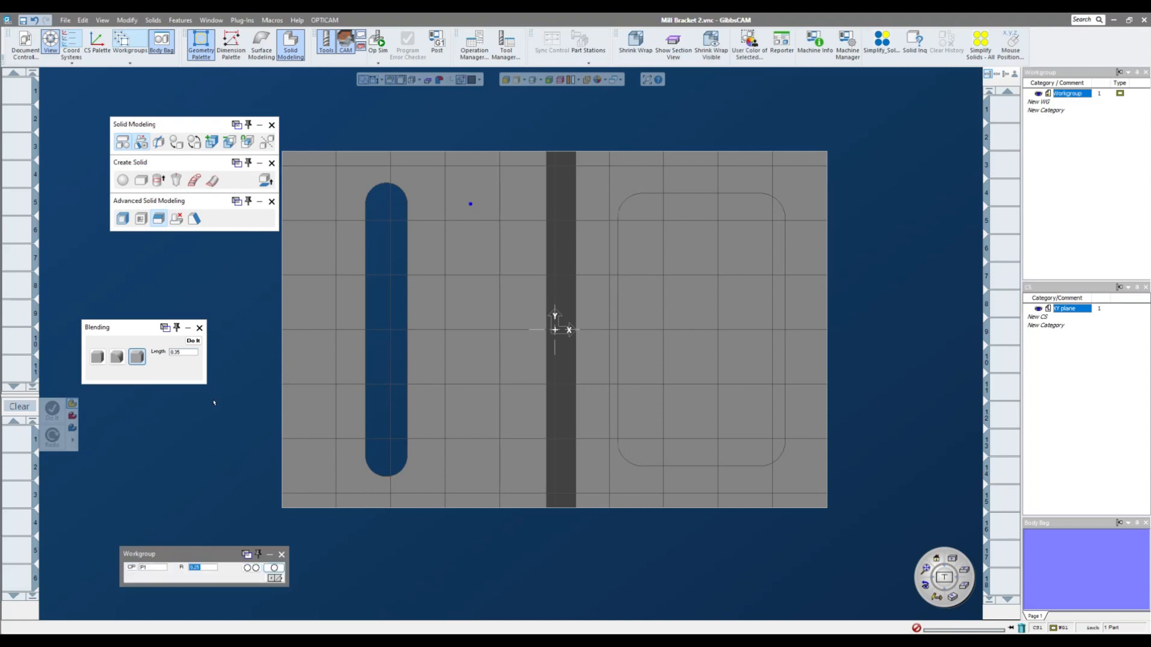
pyautogui.press('BackSpace')
pyautogui.write('.275')
pyautogui.press('Return')
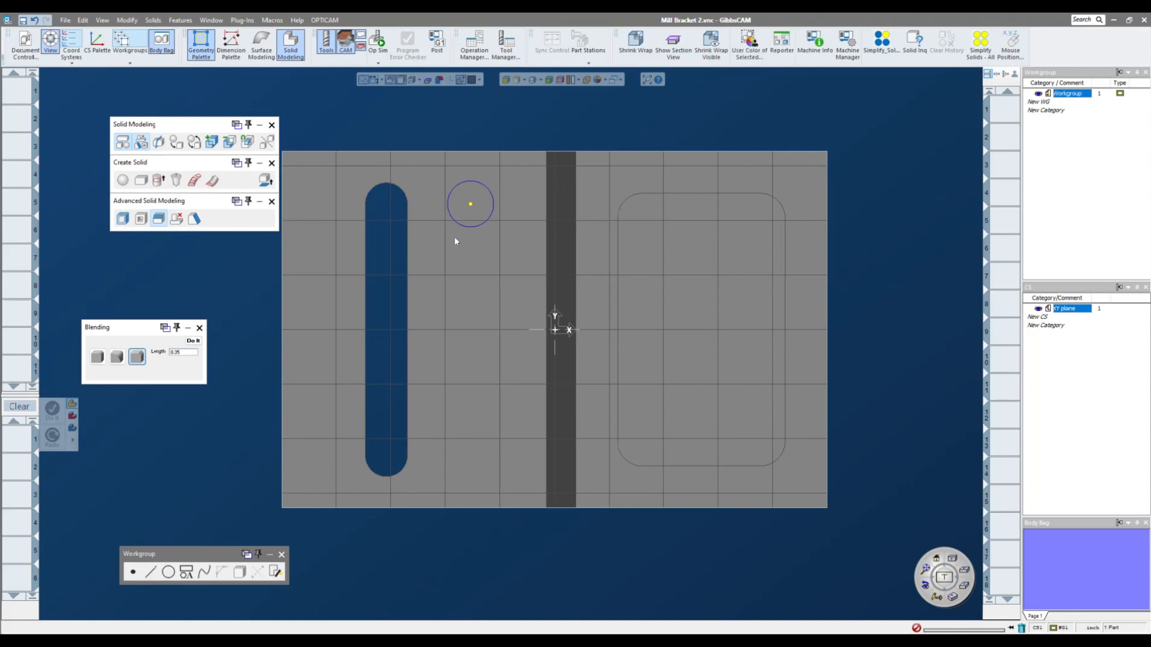
# Duplicate the circle twice by translation, offset X 0, Y -1, Z 0, to make a column of three circles.
pyautogui.click(126, 20)
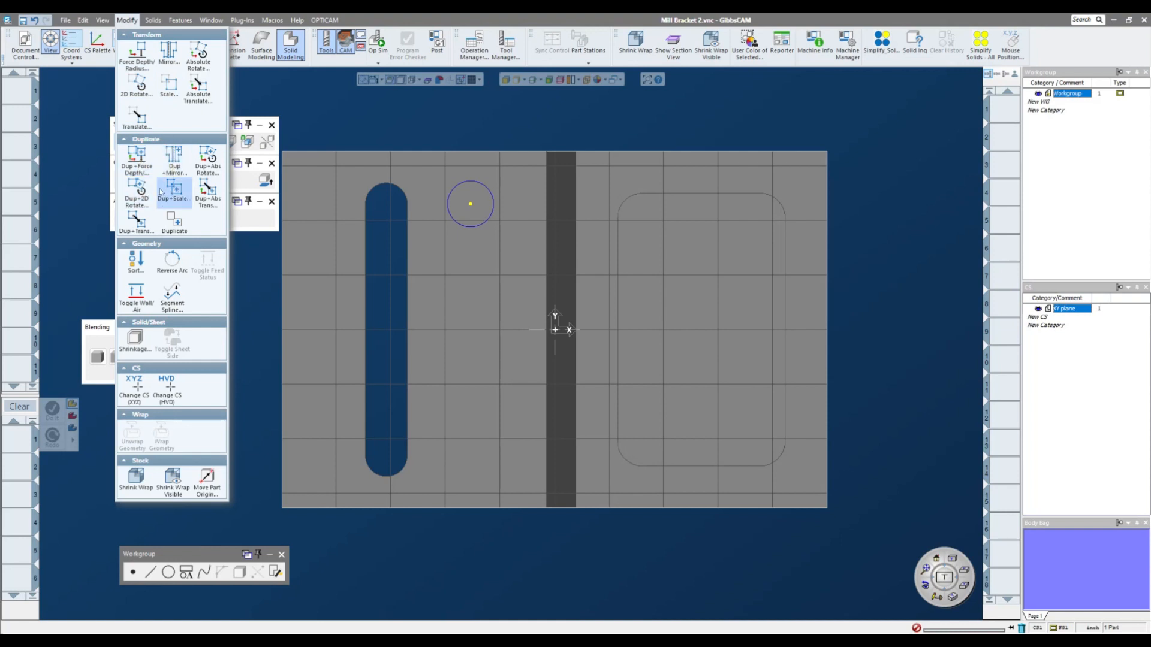
pyautogui.click(136, 223)
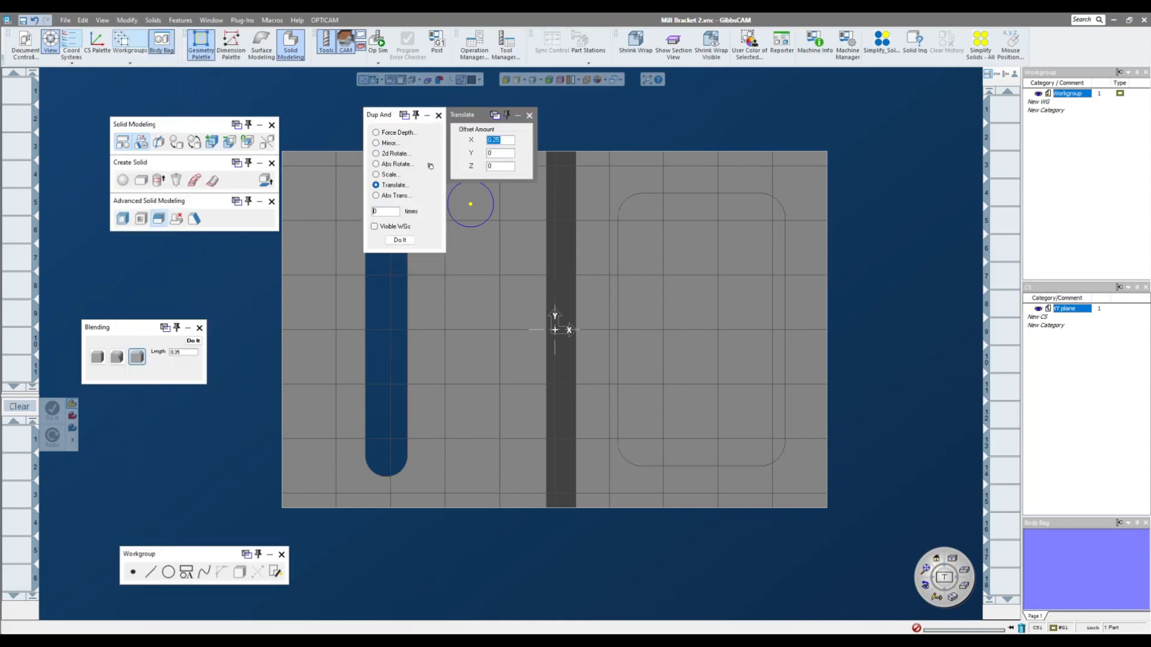
pyautogui.press('Tab')
pyautogui.write('-1')
pyautogui.press('Tab')
pyautogui.press('Tab')
pyautogui.write('0')
pyautogui.click(375, 212)
pyautogui.write('2')
pyautogui.click(400, 240)
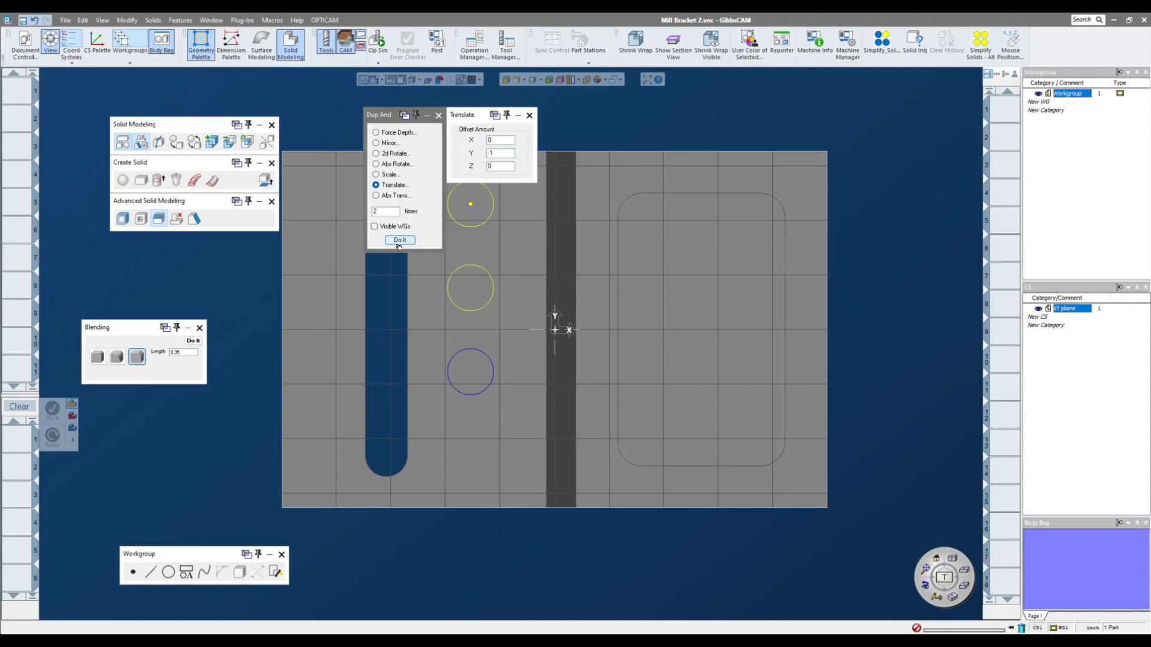
pyautogui.click(645, 132)
pyautogui.moveTo(555, 257); pyautogui.dragTo(542, 282, button='middle')
pyautogui.click(439, 116)
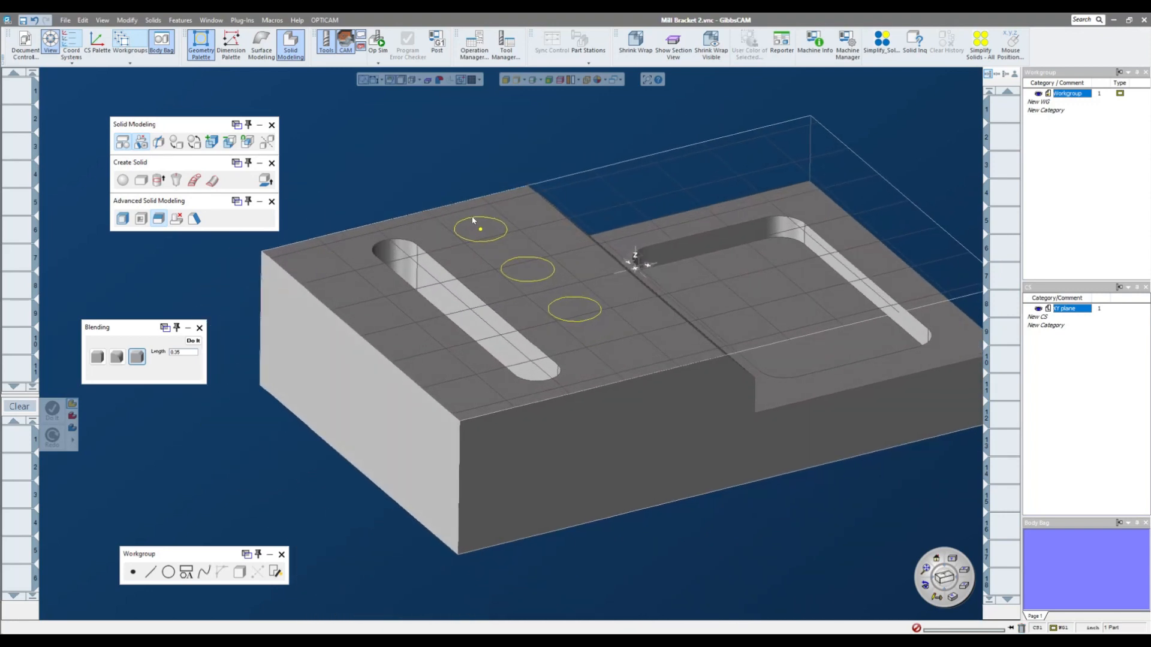
# Extrude the three circles into solid cylinders from Z+ 2 to Z- -5.
pyautogui.click(474, 219)
pyautogui.click(526, 259)
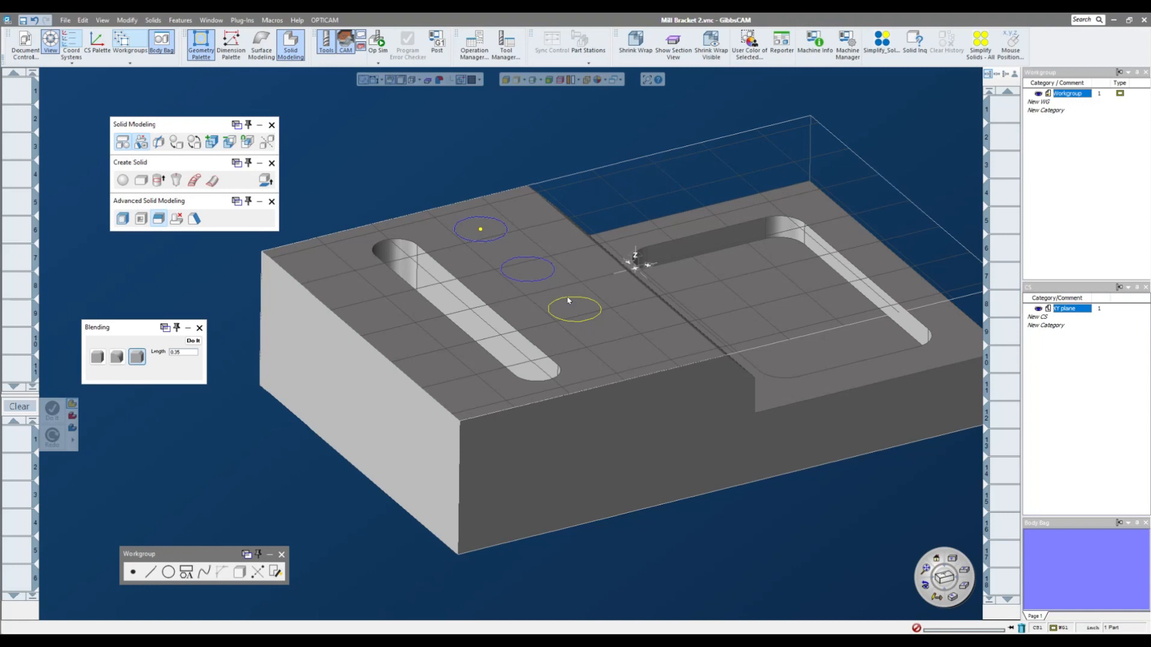
pyautogui.click(569, 298)
pyautogui.click(159, 180)
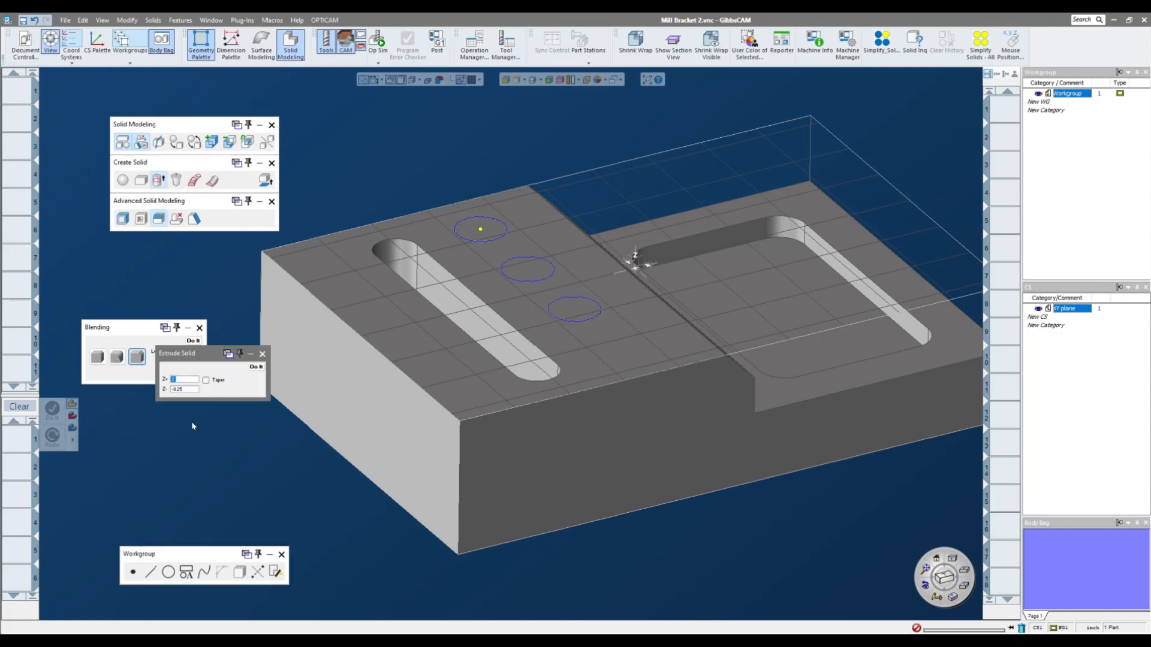
pyautogui.doubleClick(183, 389)
pyautogui.write('-5')
pyautogui.press('Return')
# Subtract the three cylinders from the bracket body to cut the through holes.
pyautogui.scroll(-3, 680, 468)
pyautogui.moveTo(680, 468); pyautogui.dragTo(533, 291, button='middle')
pyautogui.click(525, 307)
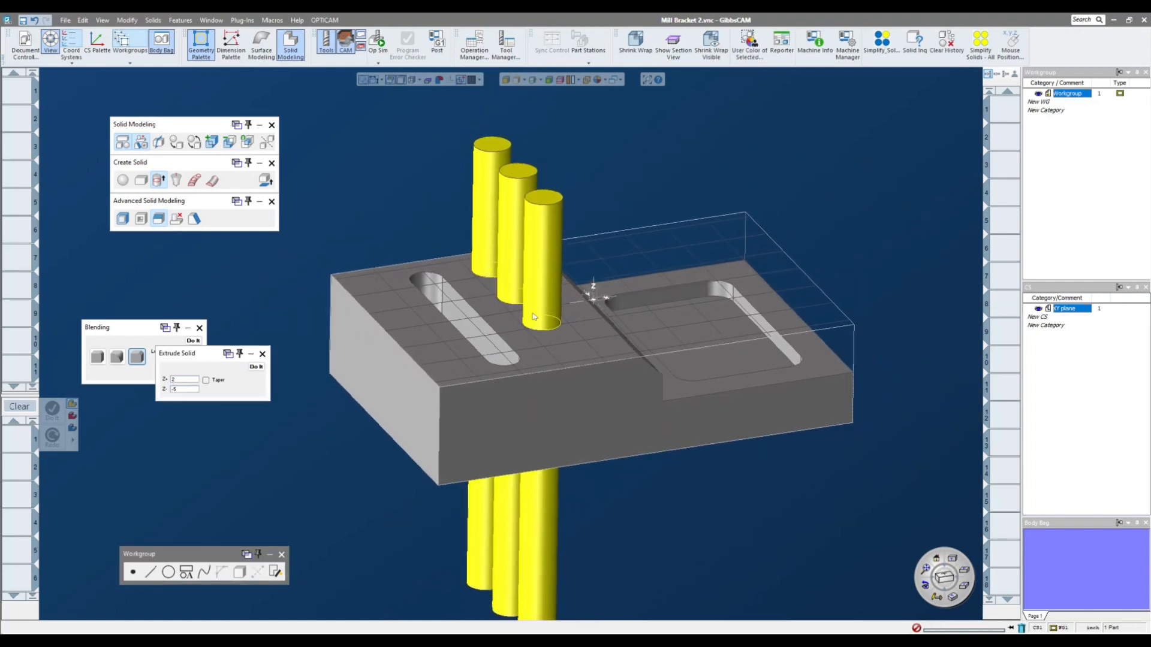
pyautogui.click(323, 179)
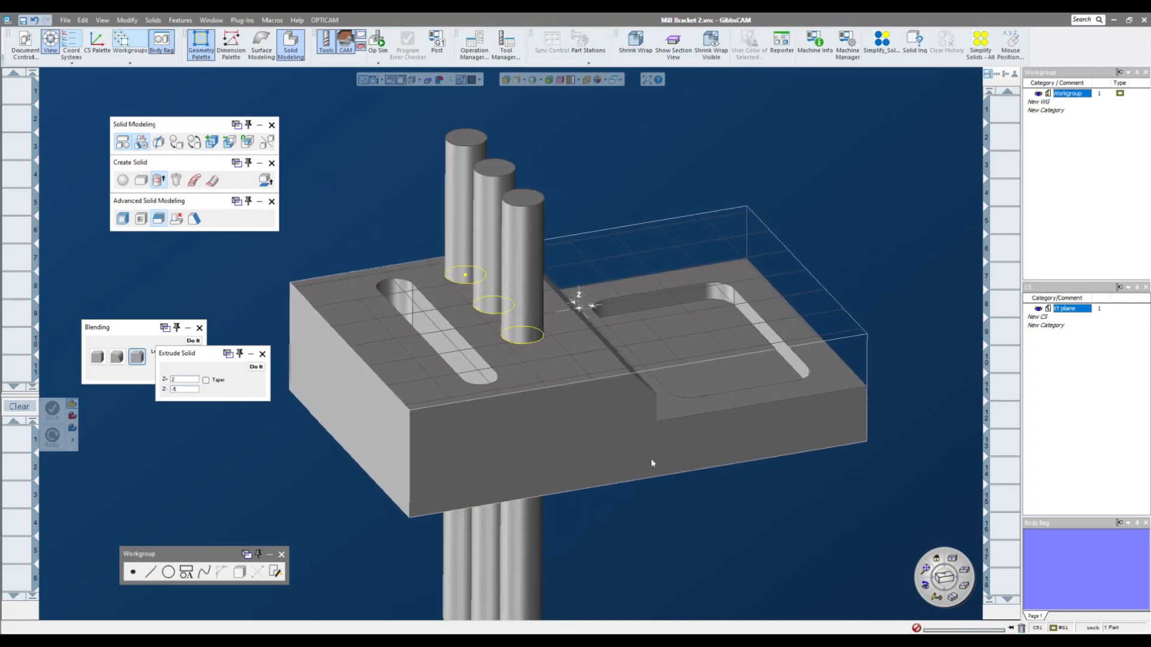
pyautogui.click(582, 430)
pyautogui.keyDown('shift'); pyautogui.click(479, 190); pyautogui.keyUp('shift')
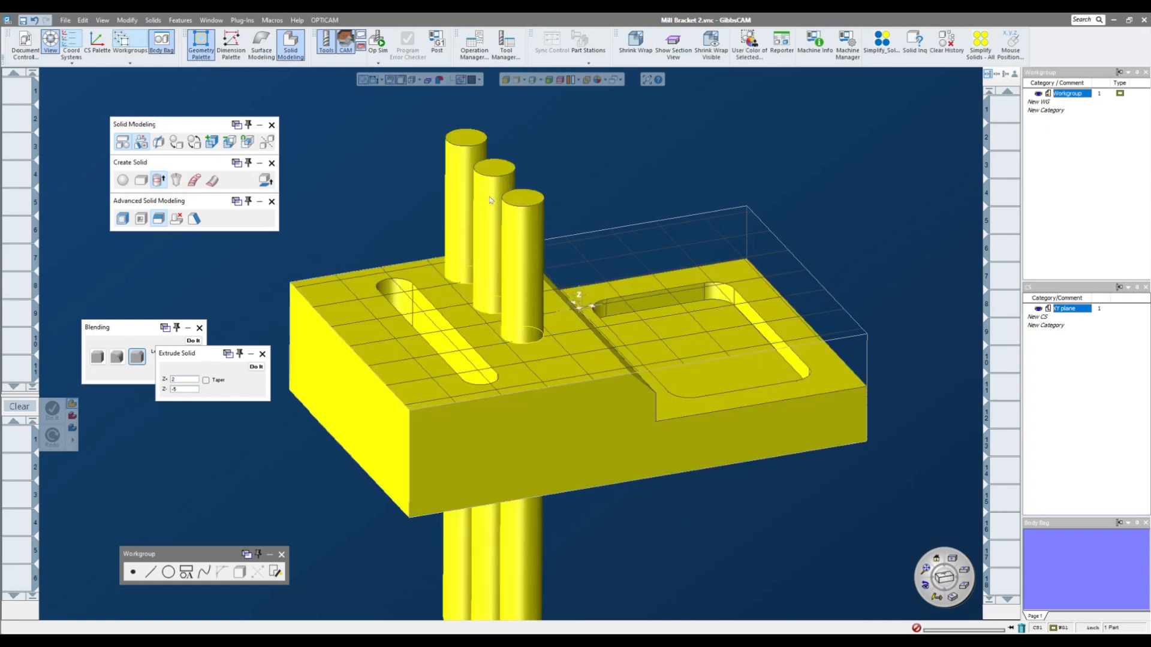
pyautogui.click(227, 146)
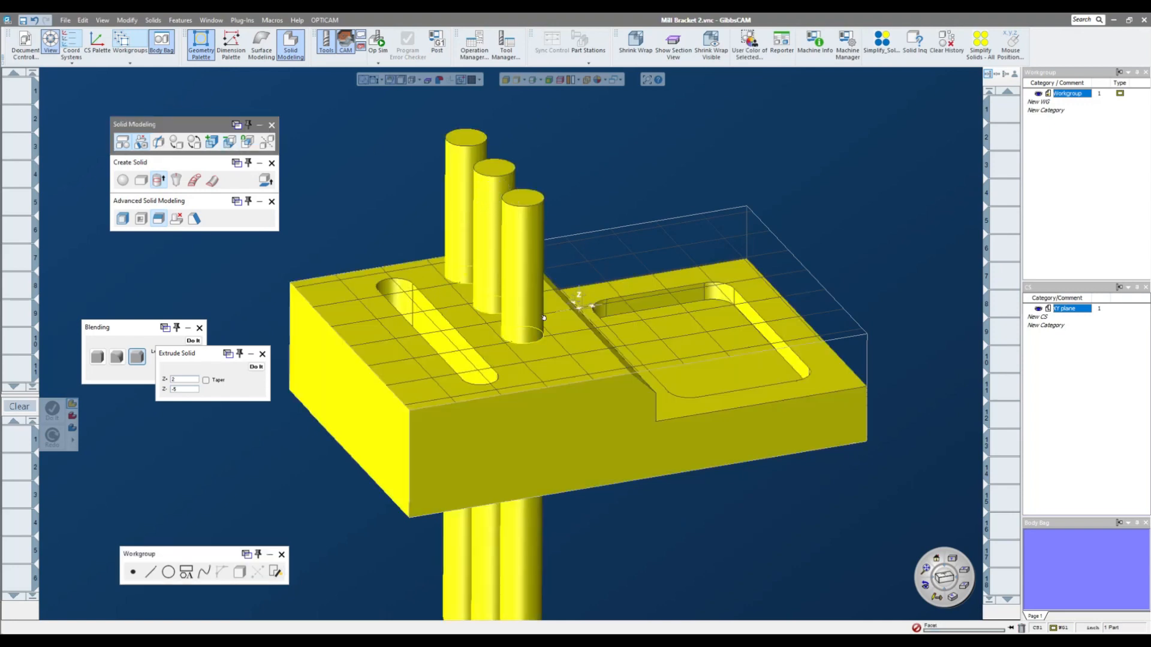
# Delete the three circles and their centre point from around the holes on the raised top face.
pyautogui.moveTo(542, 319); pyautogui.dragTo(548, 207, button='middle')
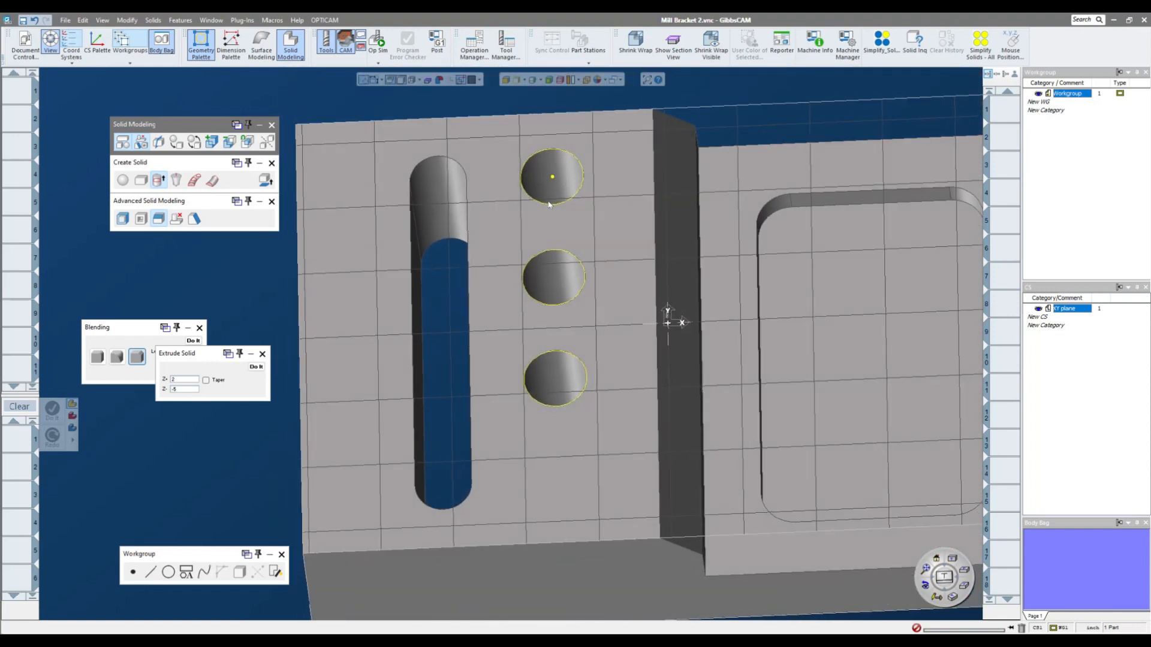
pyautogui.click(550, 204)
pyautogui.keyDown('shift'); pyautogui.click(567, 259); pyautogui.keyUp('shift')
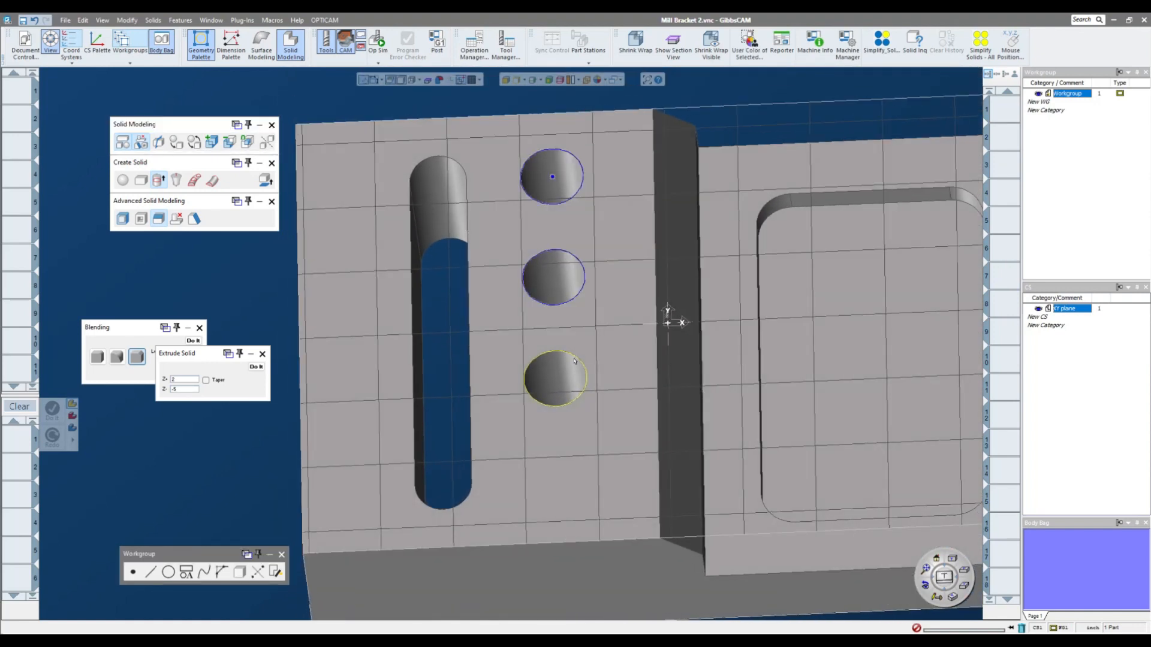
pyautogui.keyDown('shift'); pyautogui.click(575, 359); pyautogui.keyUp('shift')
pyautogui.hotkey('ctrl', 'd')
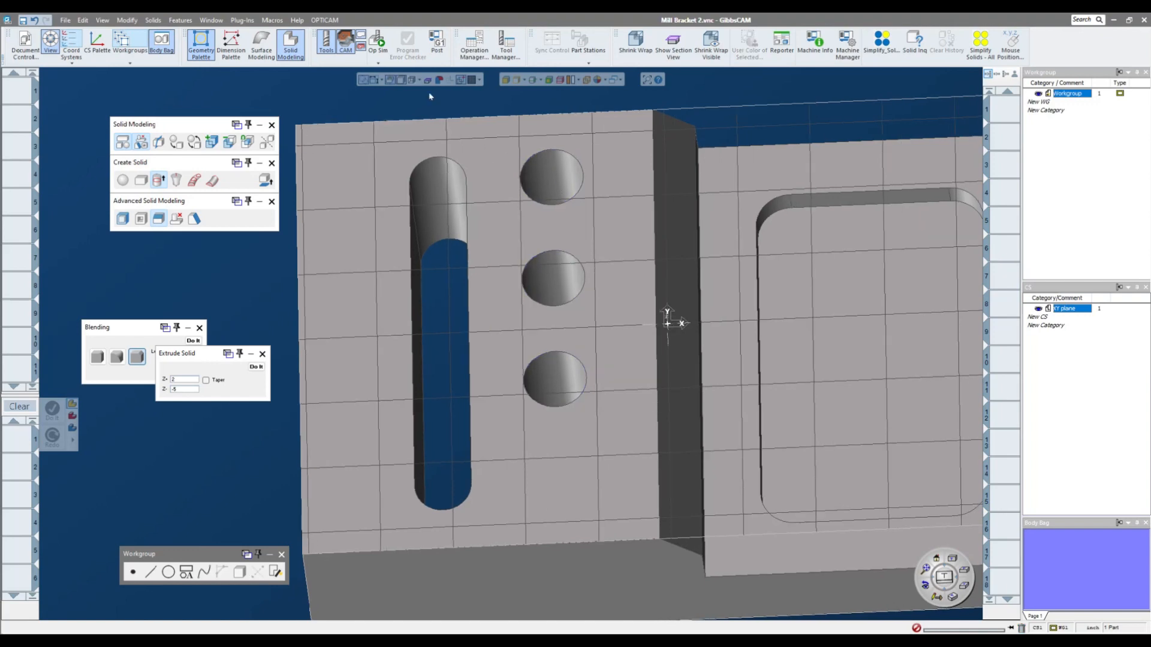
# Extract circle geometry from the top edge of the hole nearest the bracket's front side.
pyautogui.moveTo(431, 98); pyautogui.dragTo(512, 408, button='middle')
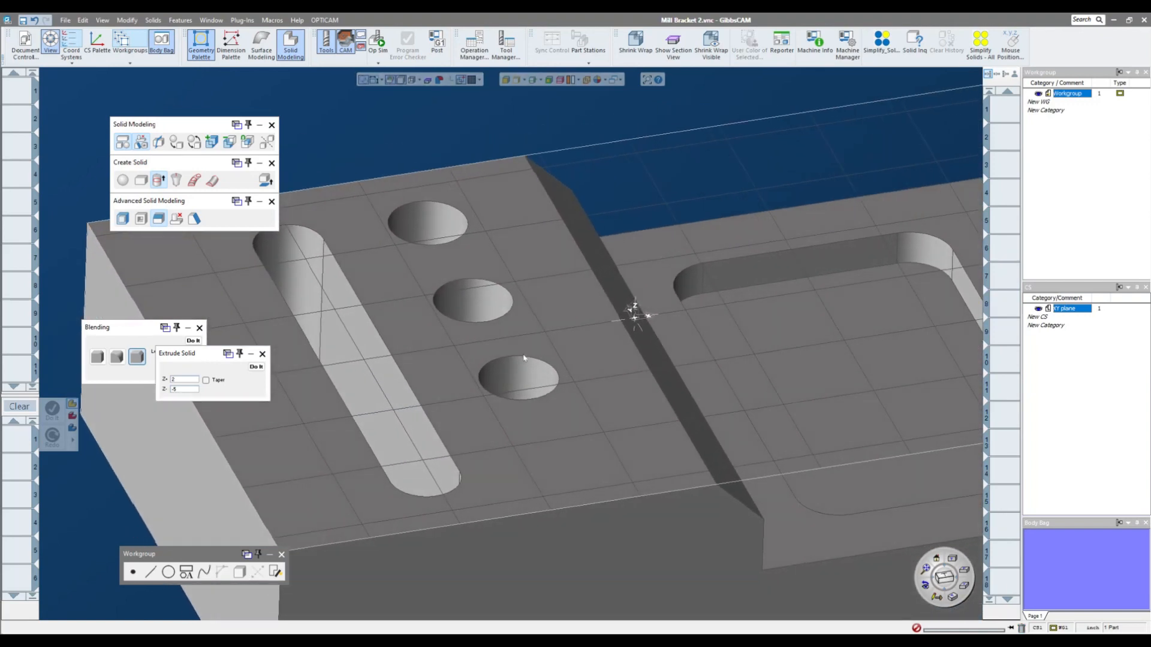
pyautogui.click(551, 555)
pyautogui.click(683, 157)
pyautogui.moveTo(683, 157); pyautogui.dragTo(452, 264, button='middle')
pyautogui.scroll(-3, 452, 264)
pyautogui.moveTo(853, 226); pyautogui.dragTo(500, 318, button='middle')
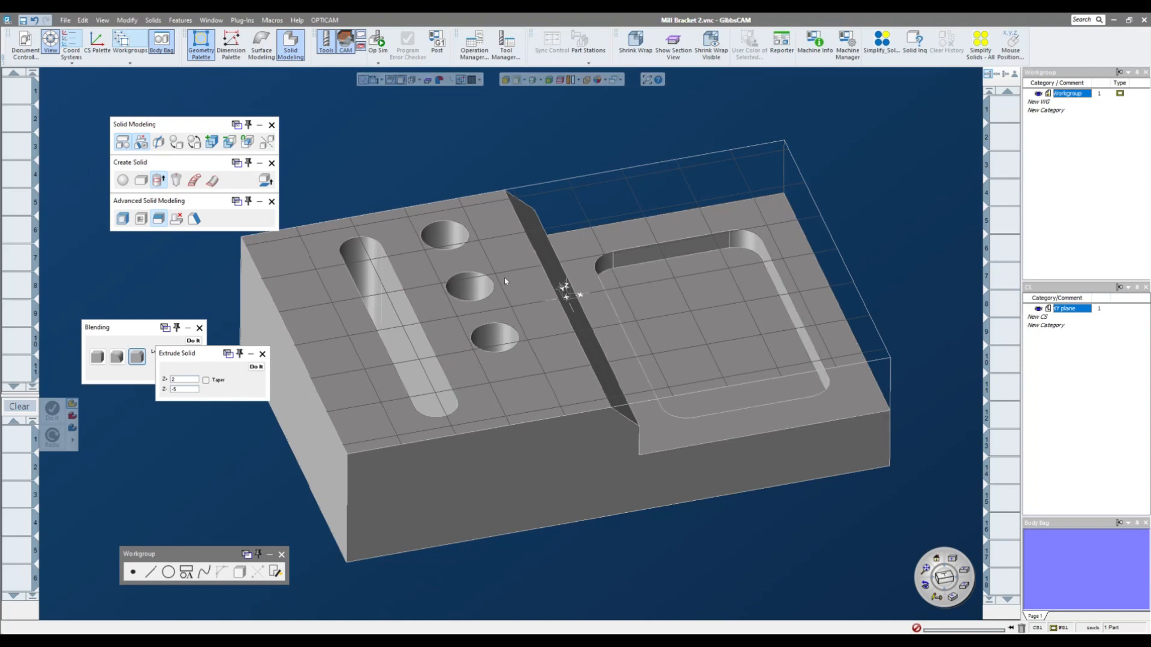
pyautogui.click(504, 325)
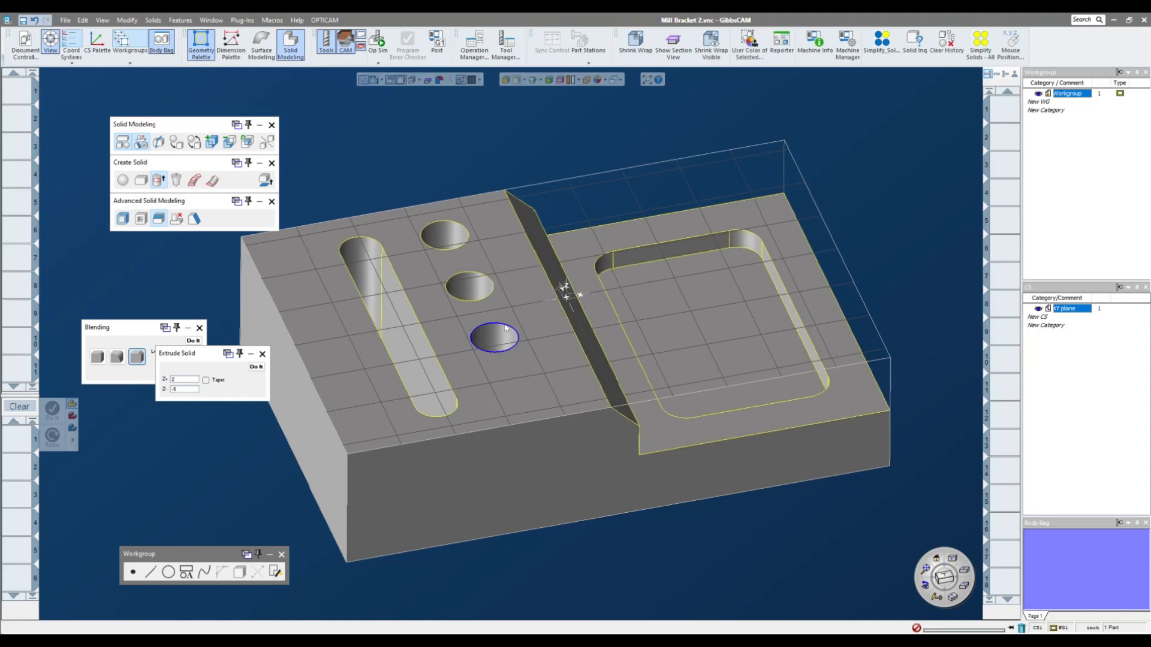
pyautogui.rightClick(505, 328)
pyautogui.click(527, 331)
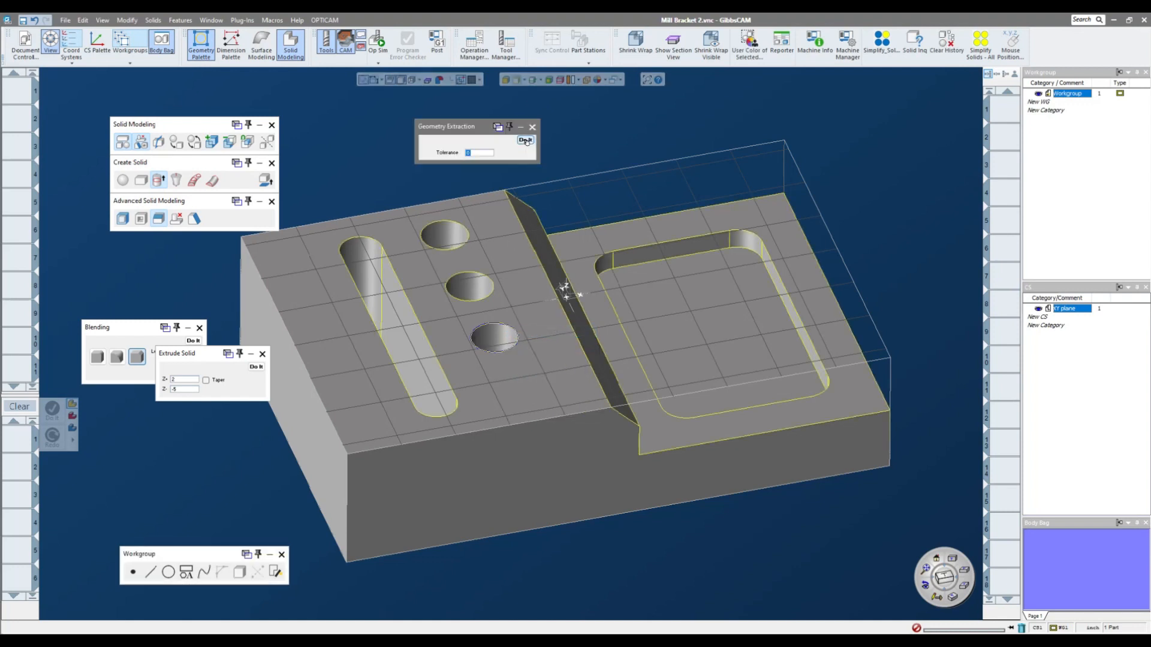
pyautogui.click(526, 140)
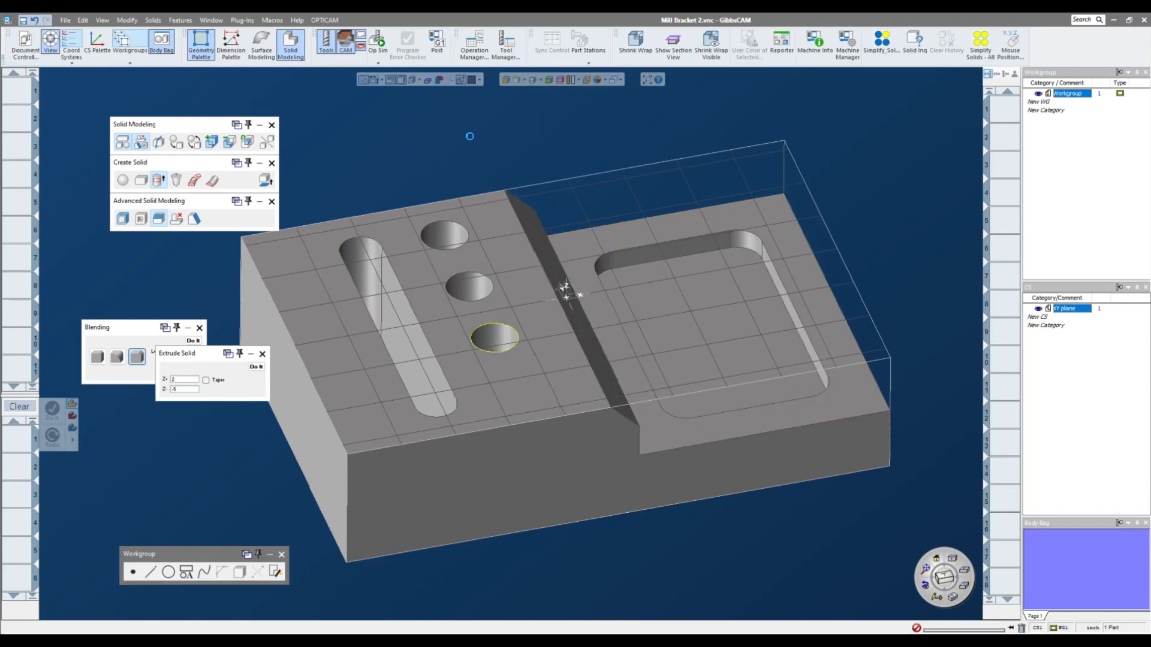
# Offset the extracted circle outward by 0.06, keeping the larger circle around the front hole.
pyautogui.scroll(2, 490, 225)
pyautogui.moveTo(491, 226); pyautogui.dragTo(505, 249, button='middle')
pyautogui.click(528, 323)
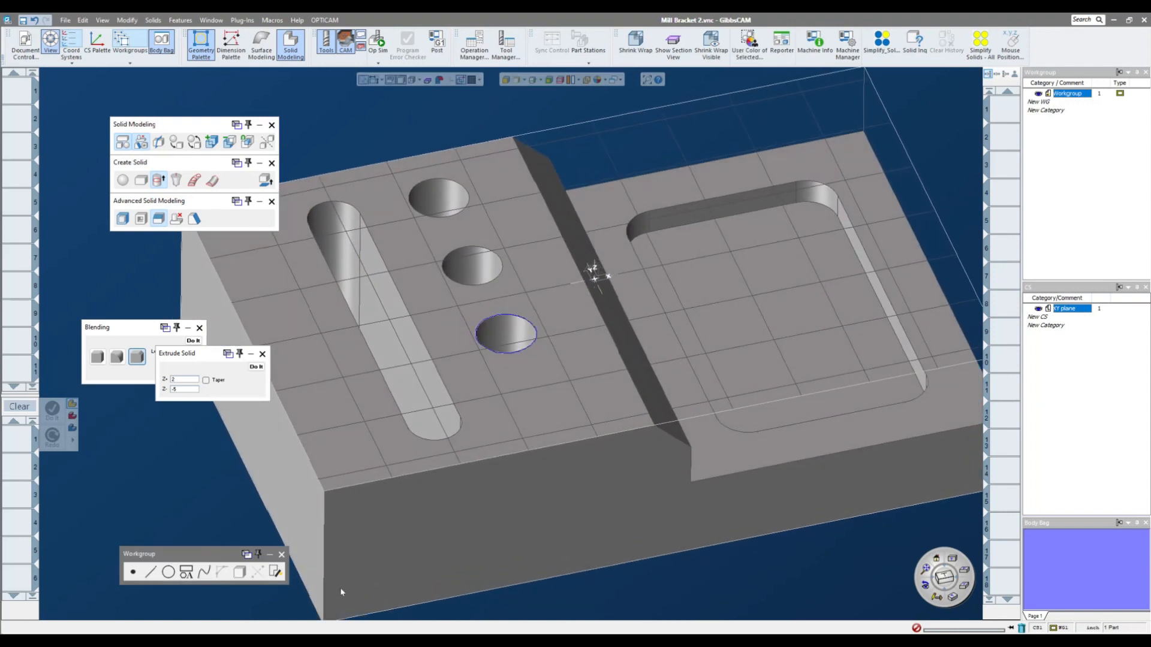
pyautogui.click(151, 572)
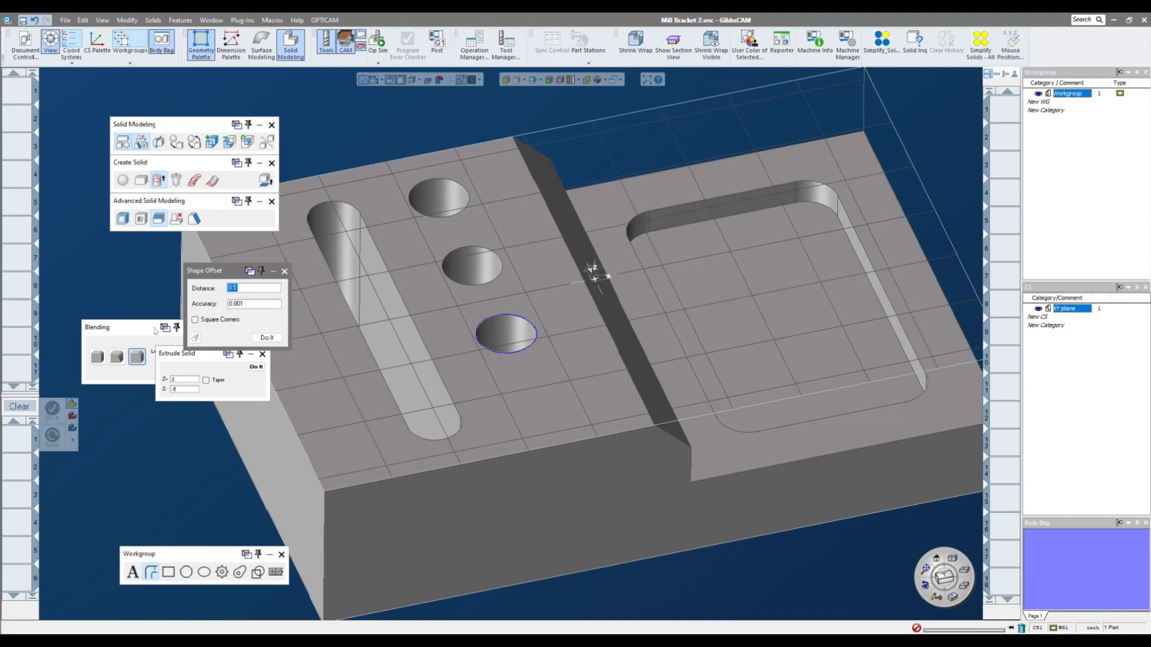
pyautogui.write('.06')
pyautogui.press('Return')
pyautogui.click(410, 139)
pyautogui.click(495, 311)
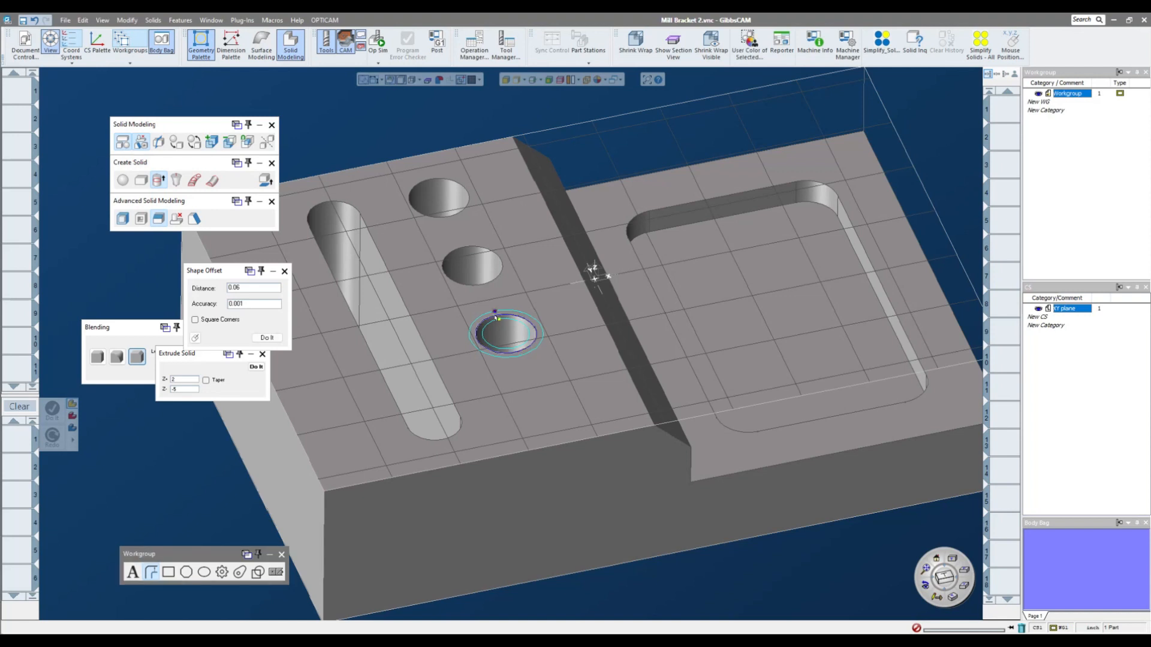
pyautogui.click(499, 320)
pyautogui.click(569, 364)
pyautogui.click(536, 319)
pyautogui.click(285, 274)
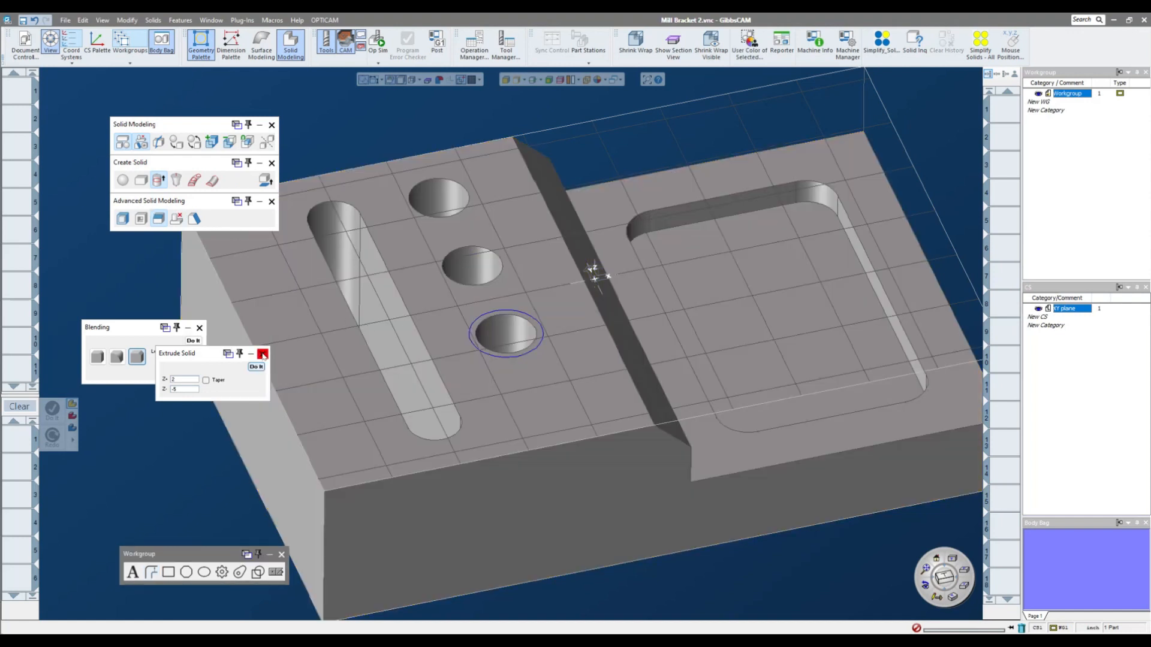
# Extrude the offset circle into a solid cylinder from Z+ 2 to Z- -0.531.
pyautogui.click(262, 353)
pyautogui.click(199, 327)
pyautogui.click(158, 181)
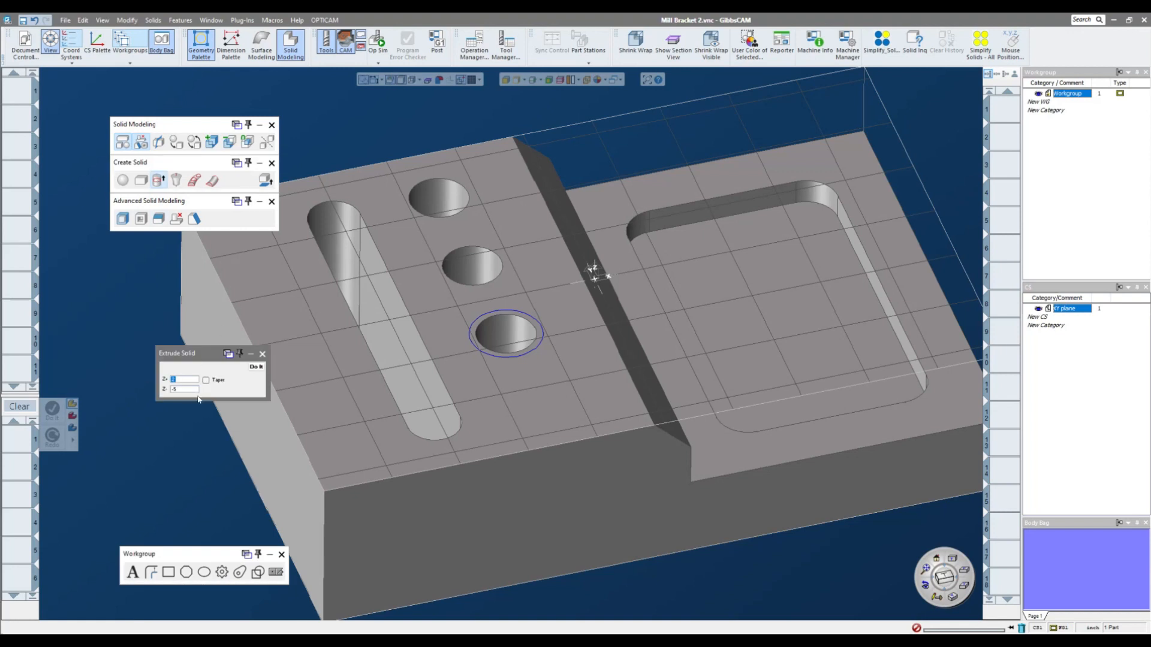
pyautogui.doubleClick(184, 390)
pyautogui.write('-0')
pyautogui.write('.531')
pyautogui.click(256, 367)
# Subtract the new cylinder from the bracket body to counterbore the front hole.
pyautogui.click(535, 442)
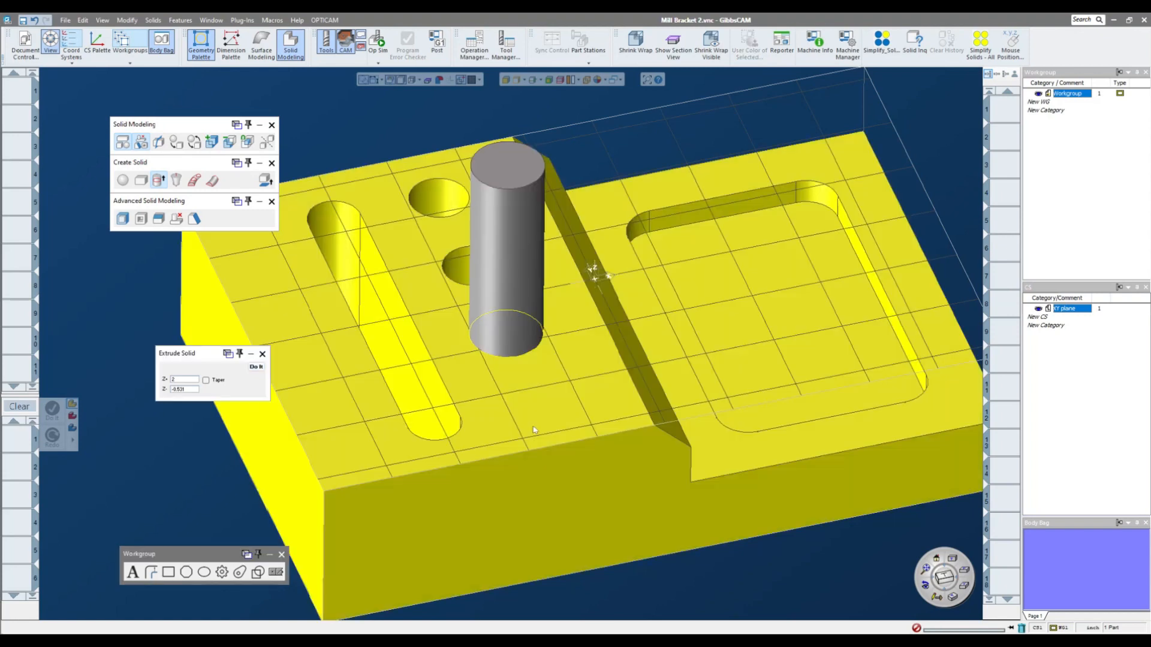
pyautogui.click(502, 267)
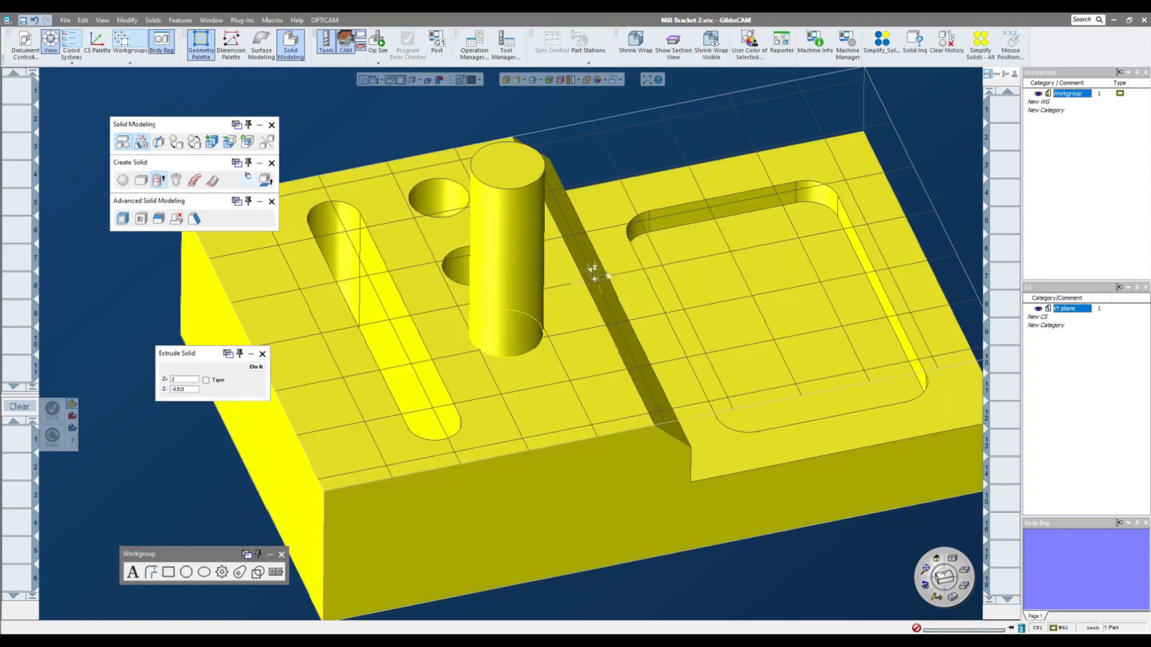
pyautogui.click(230, 143)
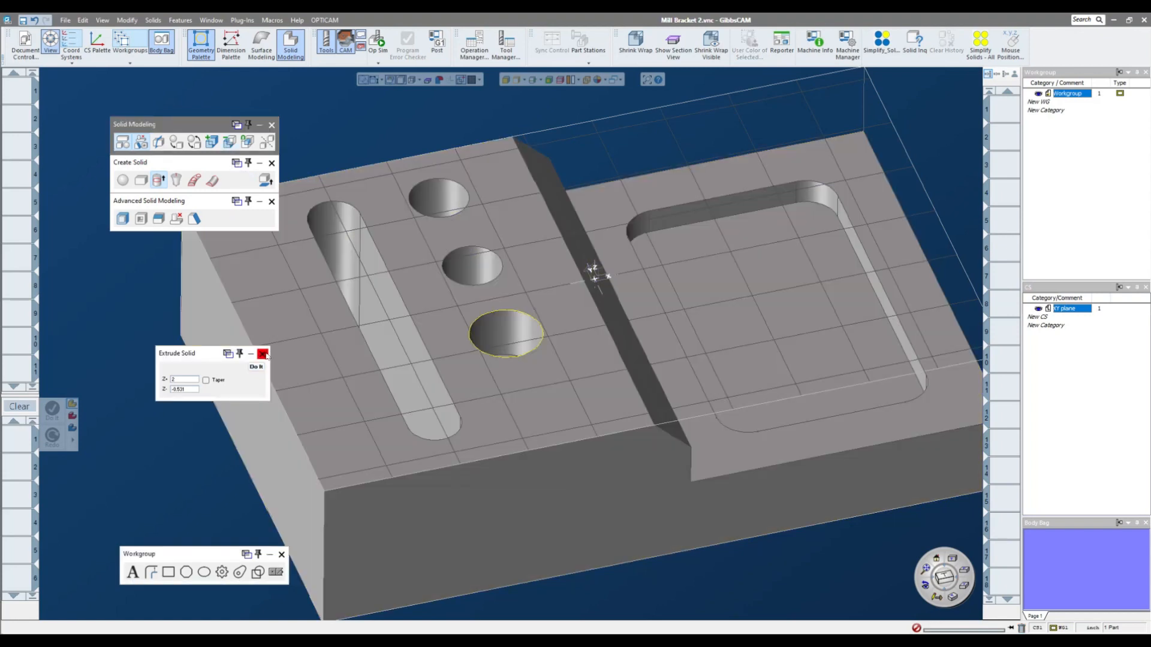
pyautogui.click(263, 354)
# Delete the circle around the counterbore and close the solid modeling tools.
pyautogui.moveTo(660, 353); pyautogui.dragTo(502, 349, button='middle')
pyautogui.scroll(2, 502, 350)
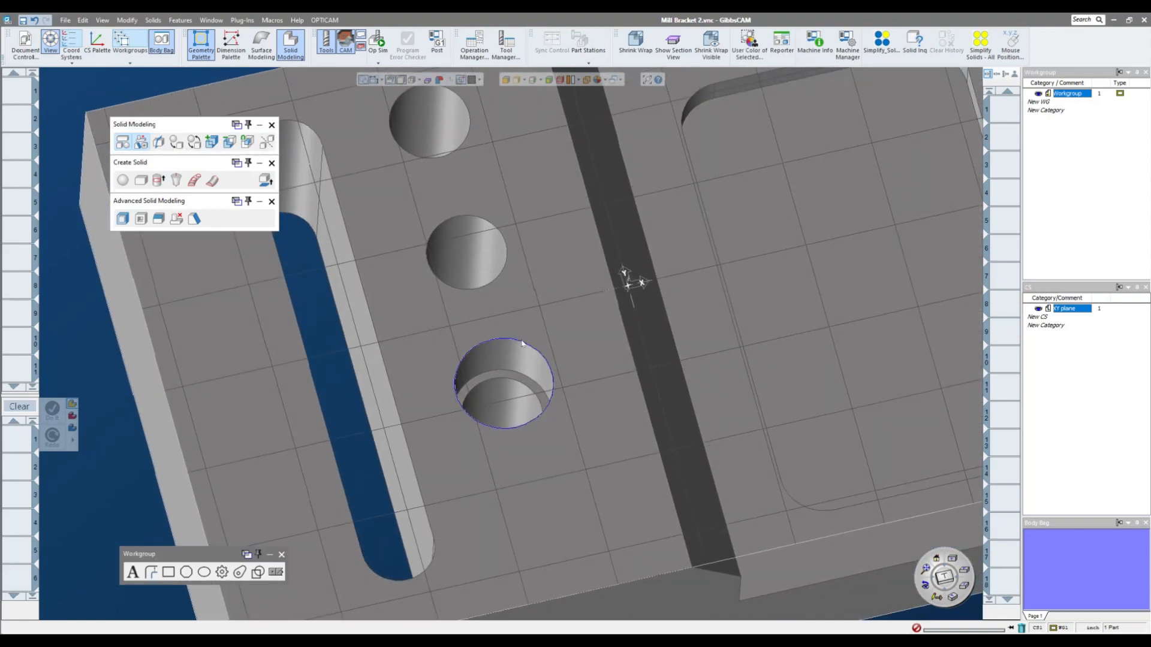
pyautogui.scroll(-5, 471, 409)
pyautogui.moveTo(438, 240); pyautogui.dragTo(336, 168, button='middle')
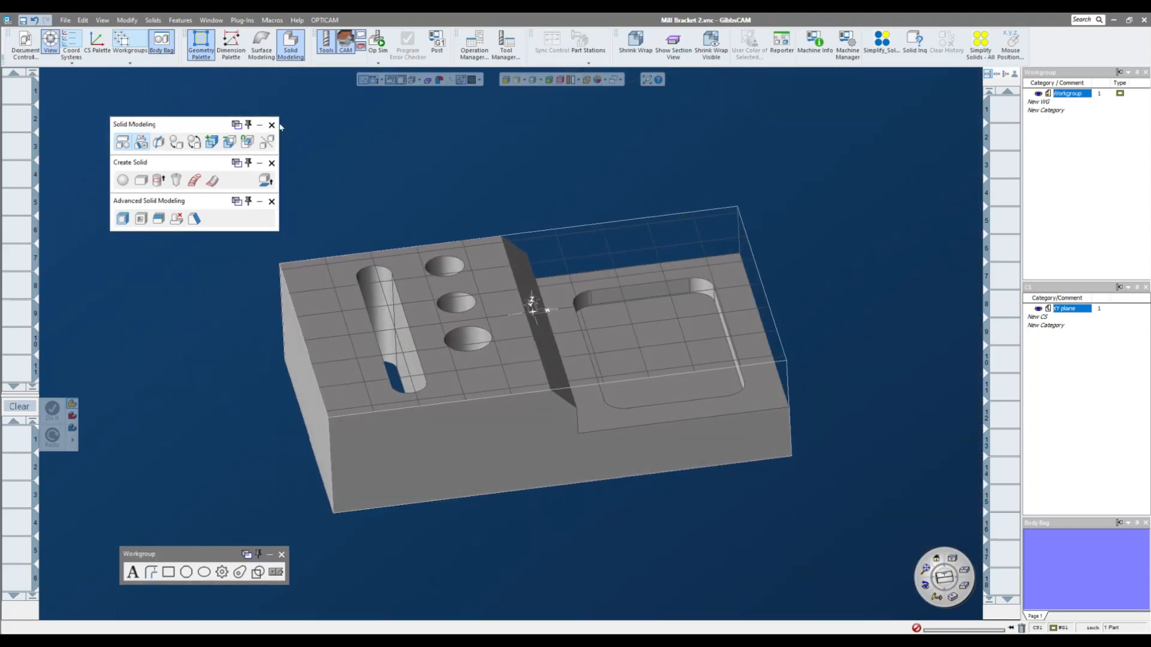
pyautogui.click(271, 125)
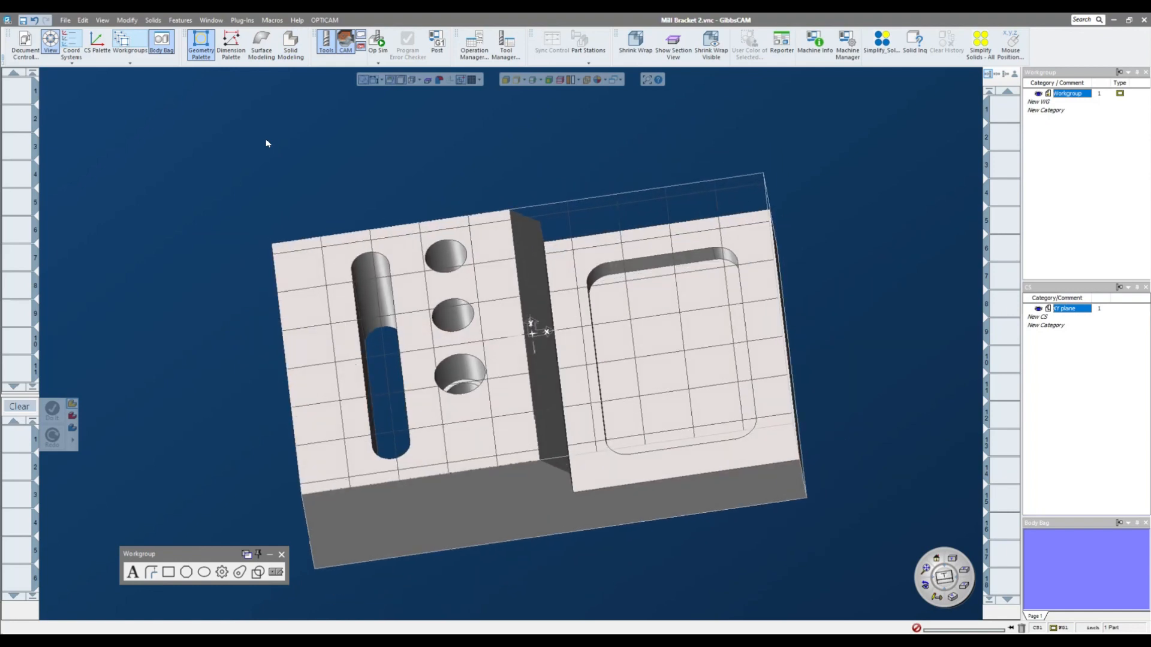
pyautogui.moveTo(299, 177); pyautogui.dragTo(308, 192, button='middle')
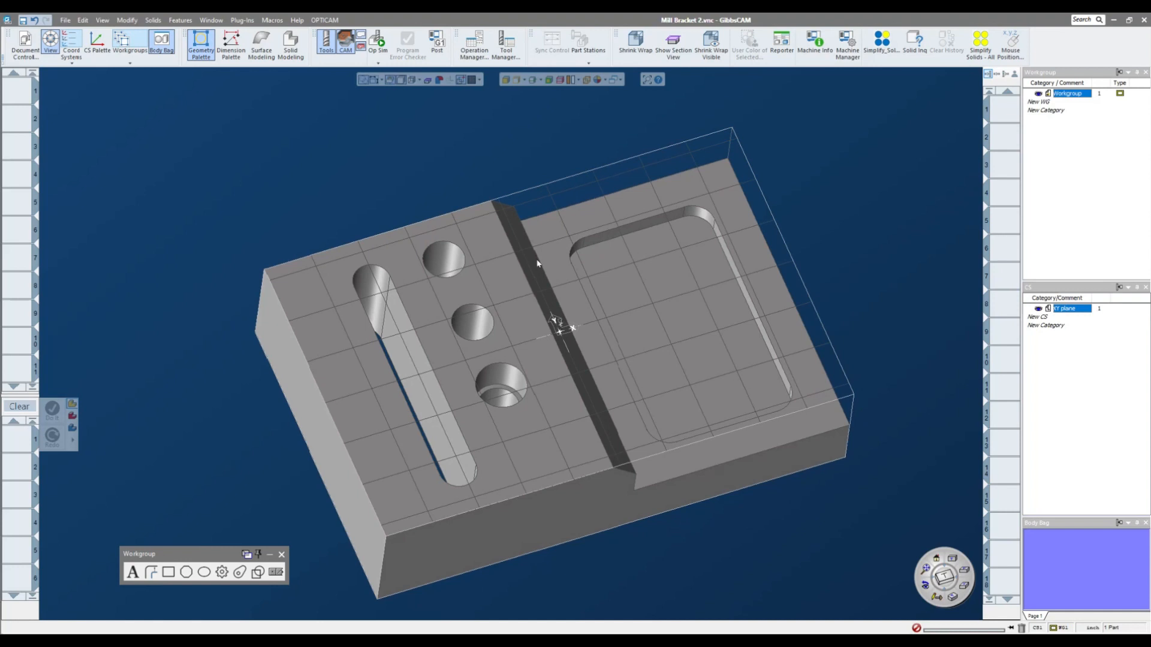
# Move the part origin to X -3.25, Y 2.125, Z 0 at the block's top corner and show the top view.
pyautogui.click(127, 20)
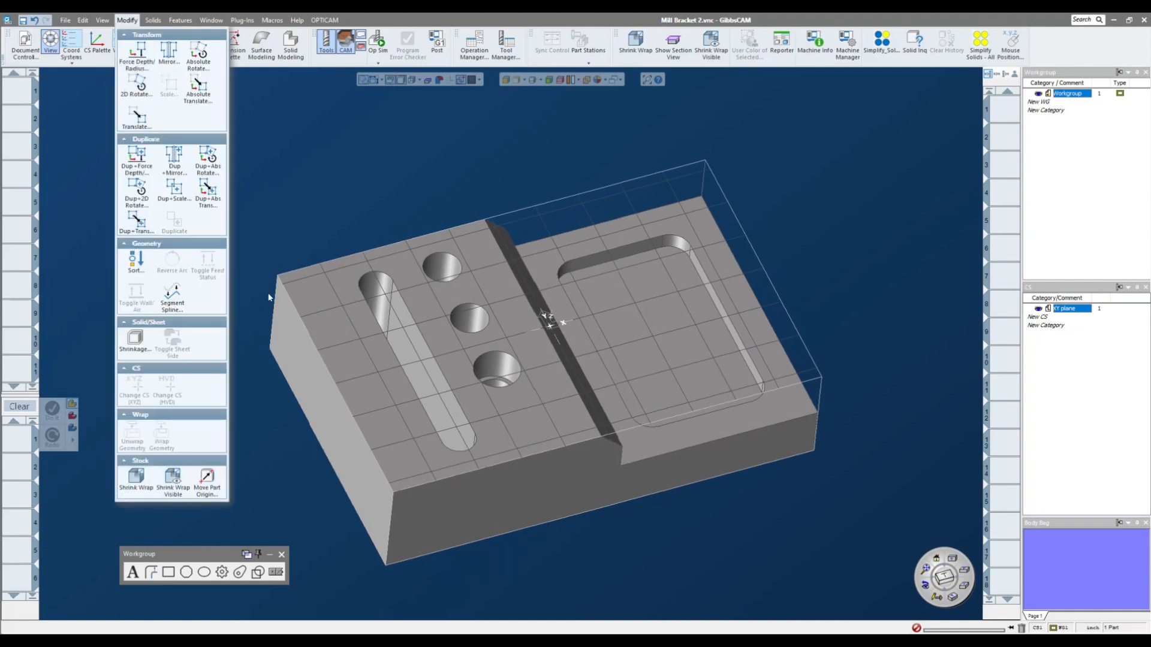
pyautogui.click(213, 481)
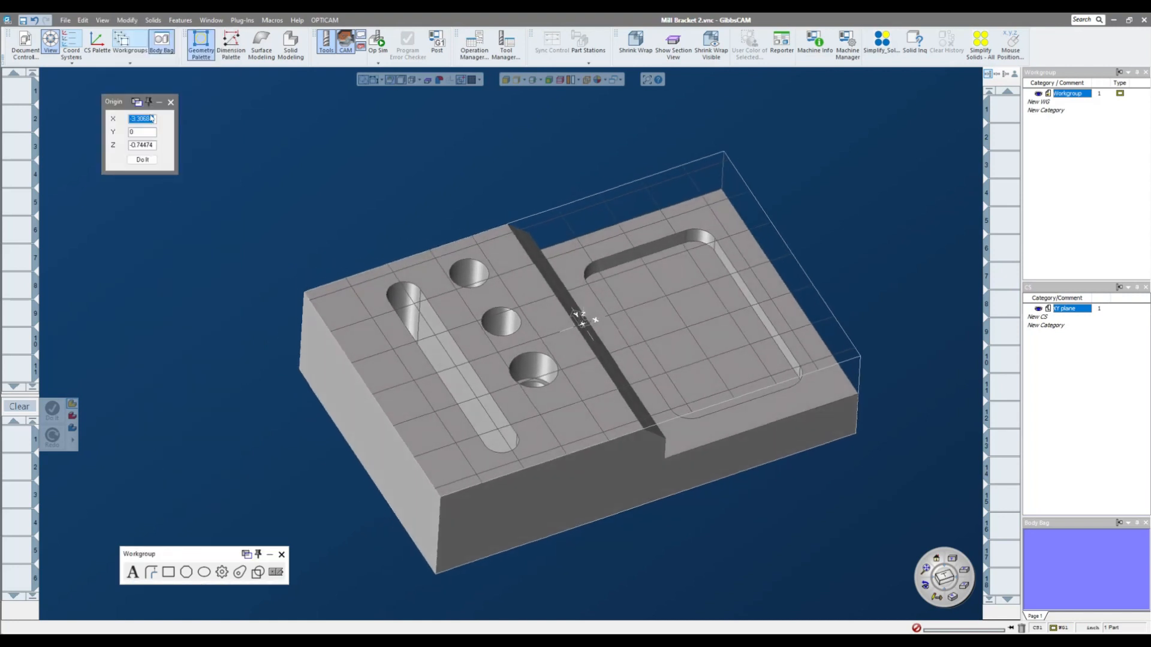
pyautogui.click(149, 119)
pyautogui.doubleClick(146, 121)
pyautogui.write('-3.25')
pyautogui.click(145, 135)
pyautogui.doubleClick(145, 134)
pyautogui.write('2.125')
pyautogui.doubleClick(147, 145)
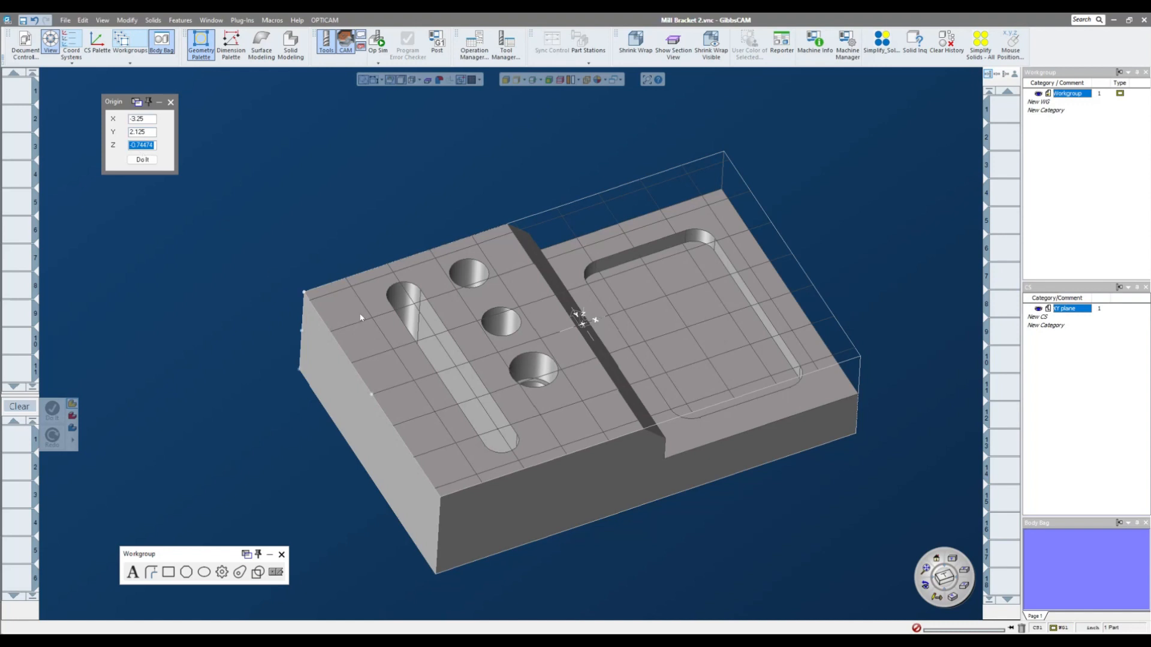
pyautogui.write('0')
pyautogui.click(144, 160)
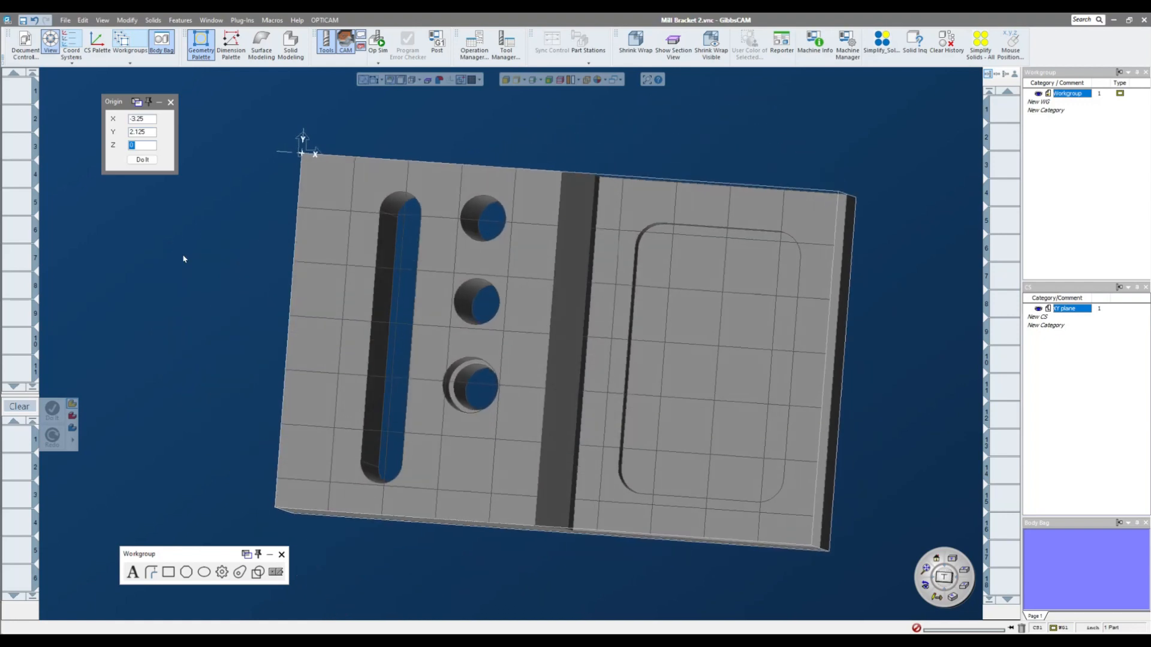
pyautogui.click(939, 561)
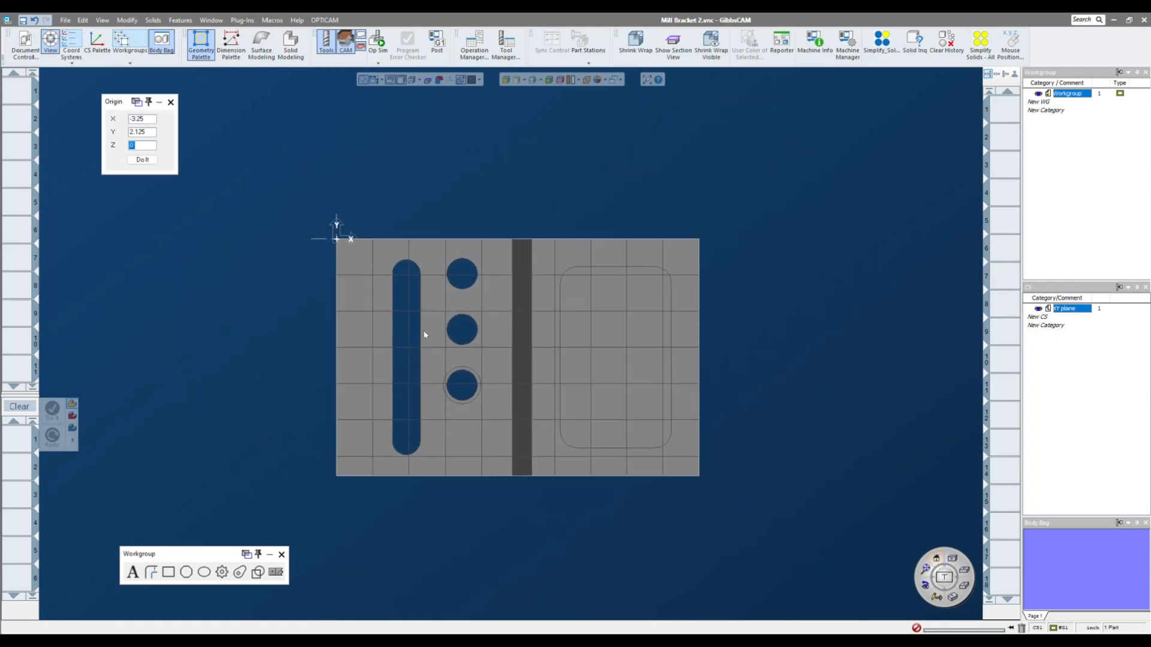
# Enlarge the stock size in the document setup to X Max 6.6, X Min -0.1, Y Max 0.1 and Y Min -4.35.
pyautogui.click(171, 102)
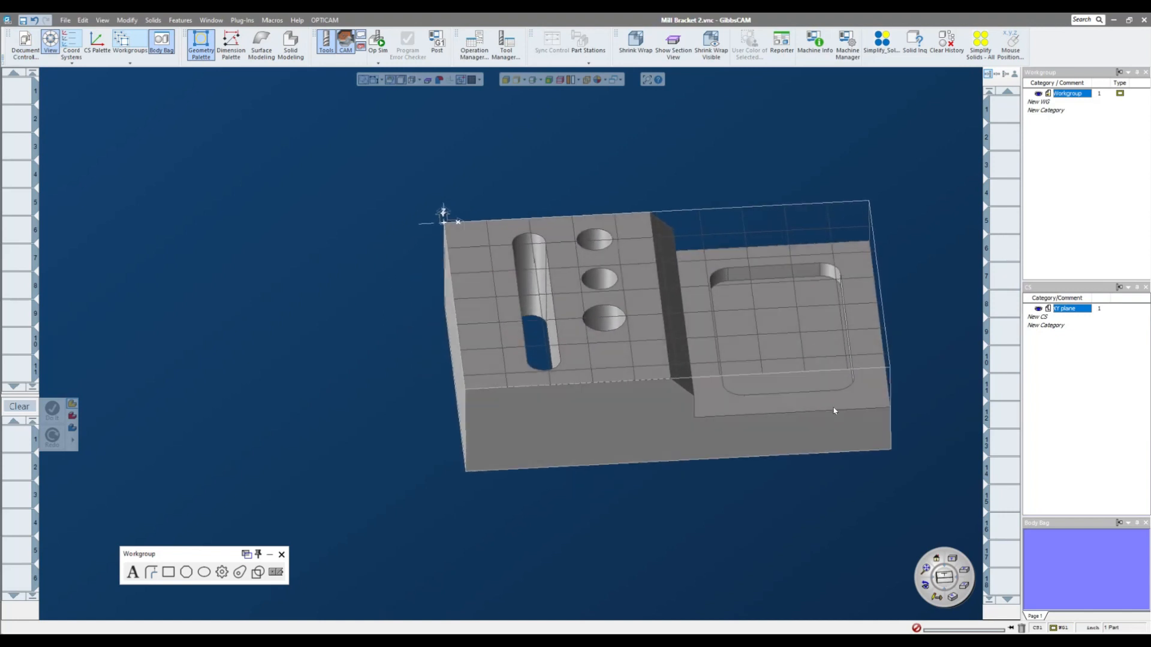
pyautogui.click(935, 557)
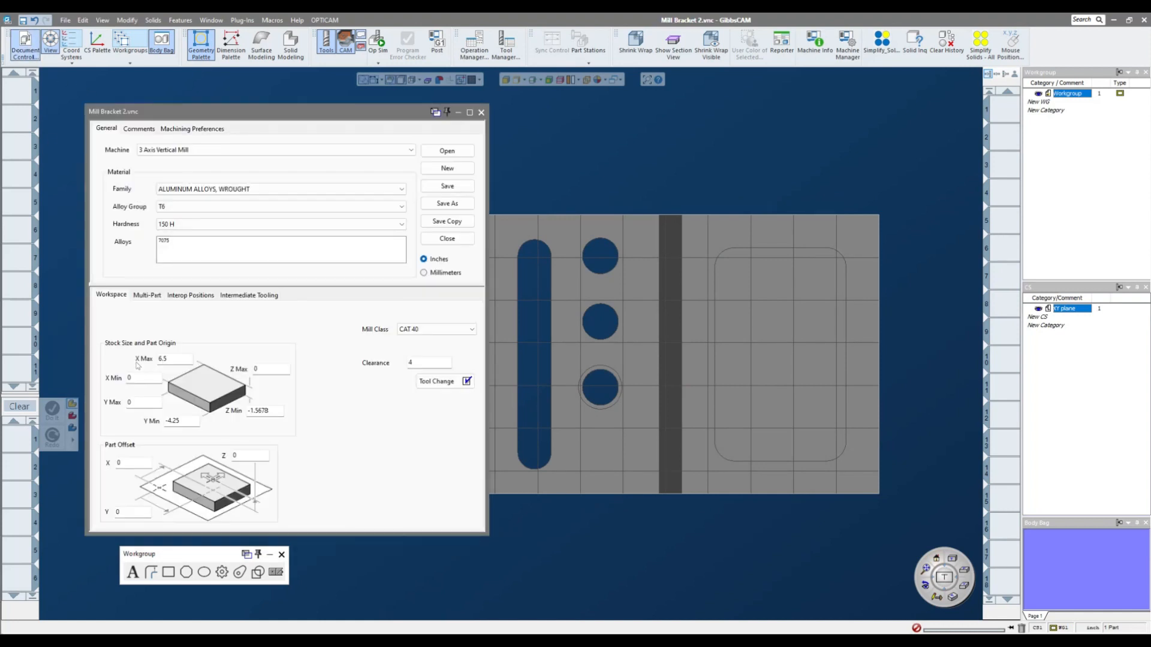
pyautogui.click(183, 359)
pyautogui.scroll(-2, 796, 530)
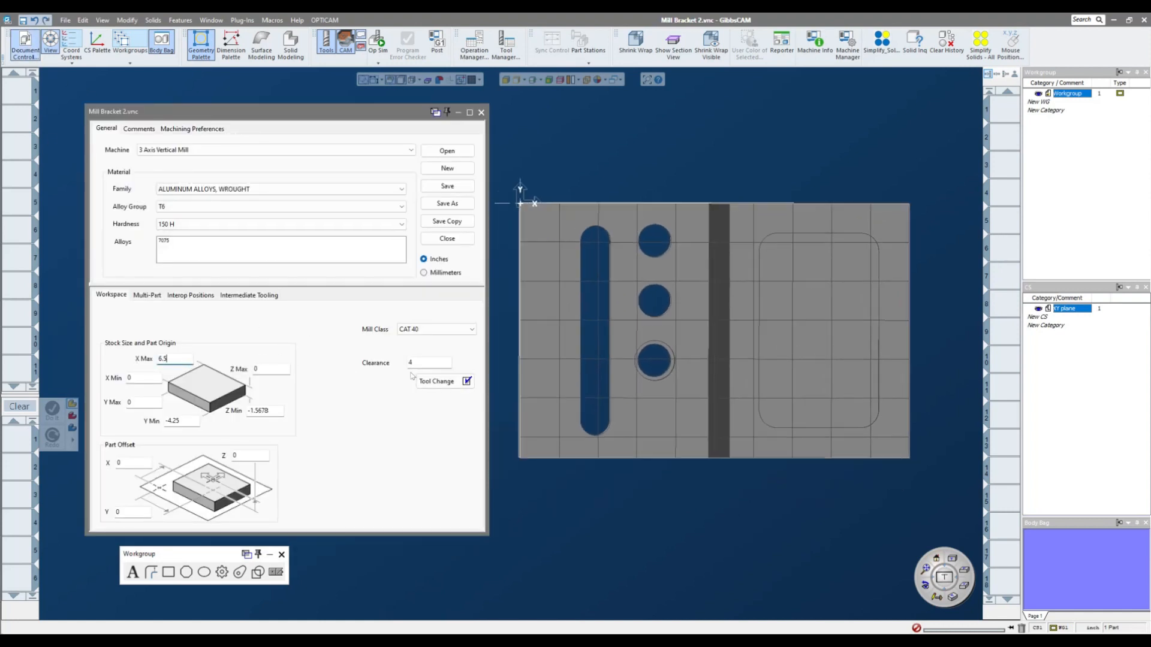
pyautogui.click(935, 558)
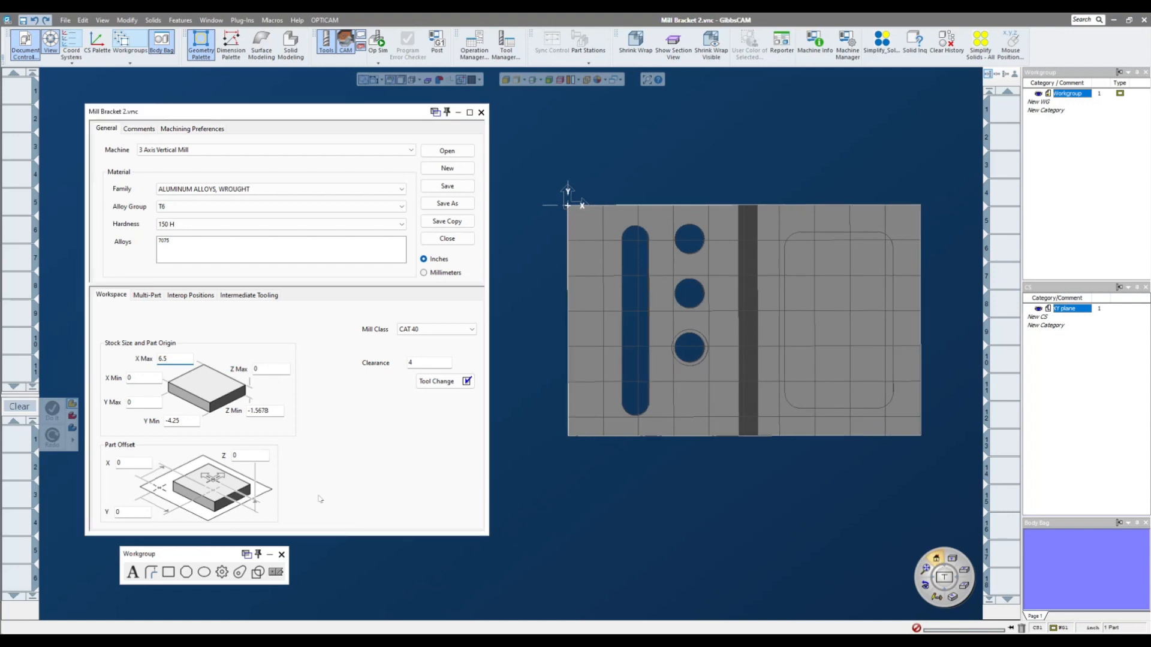
pyautogui.doubleClick(184, 360)
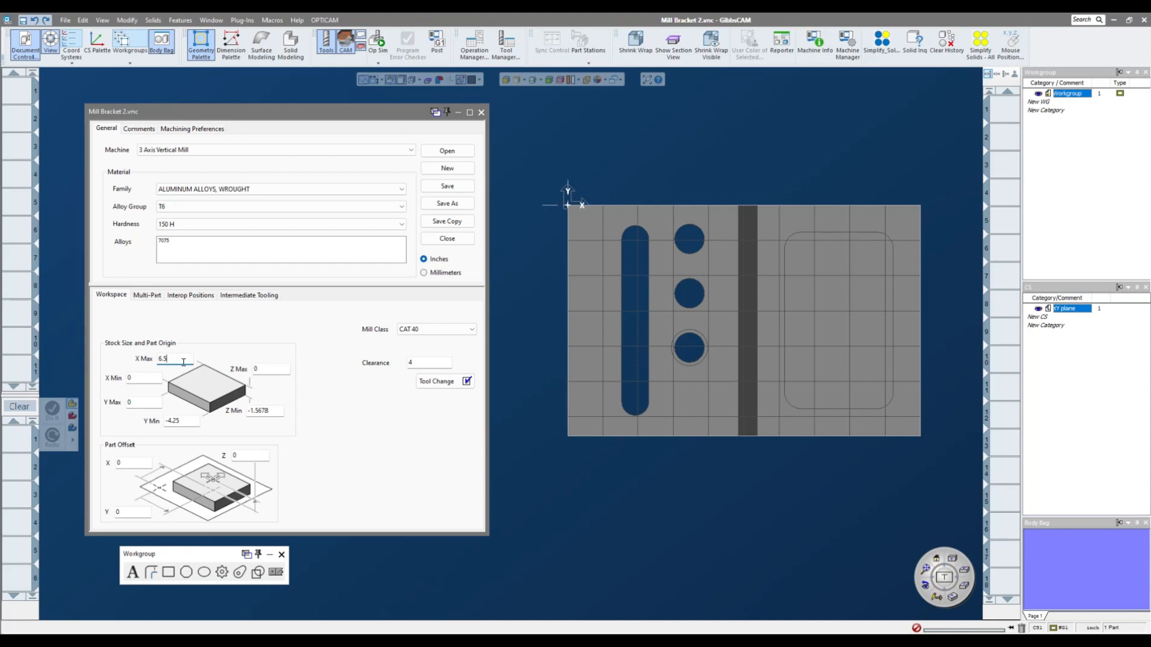
pyautogui.write('+.1')
pyautogui.click(144, 378)
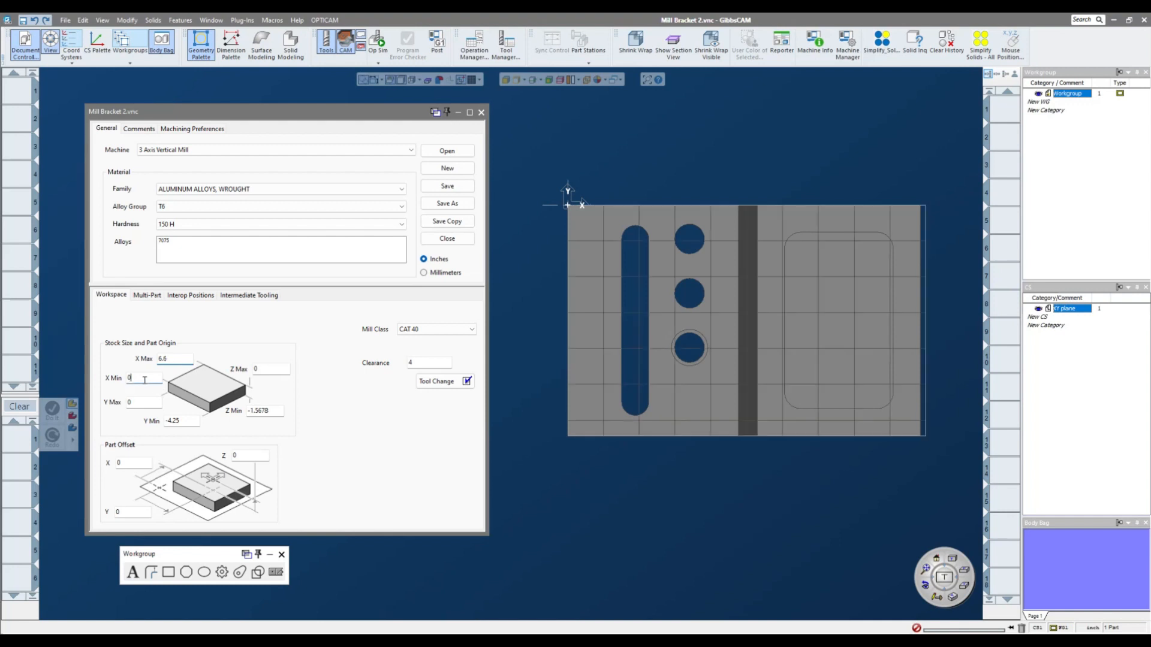
pyautogui.write('-.1')
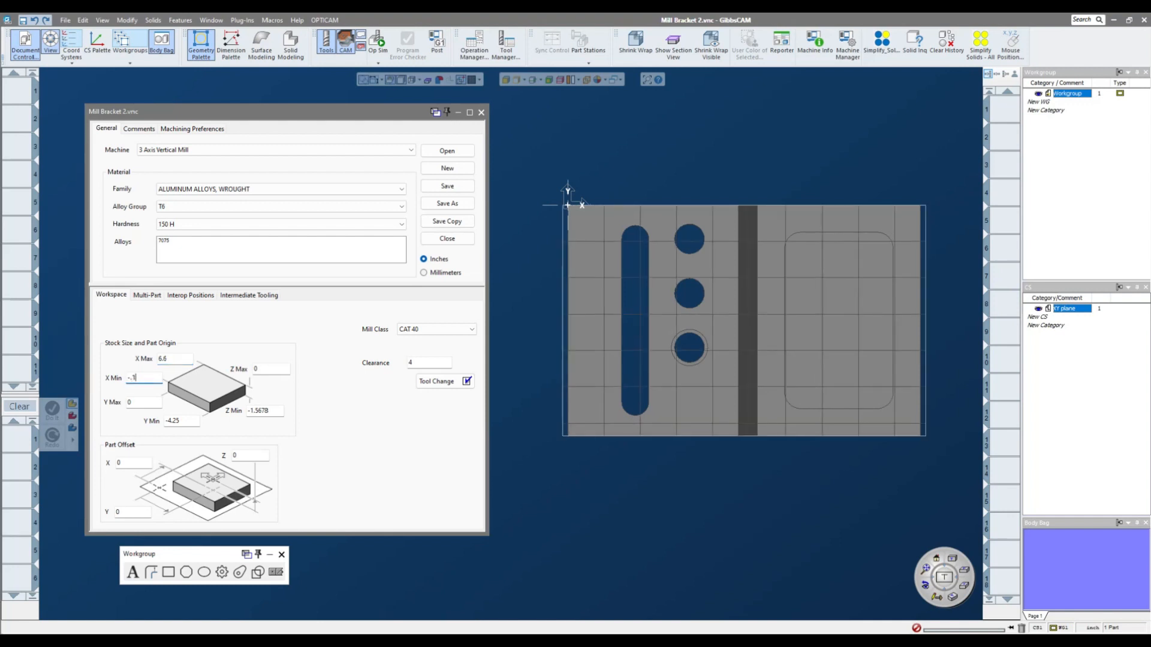
pyautogui.click(138, 407)
pyautogui.write('.1')
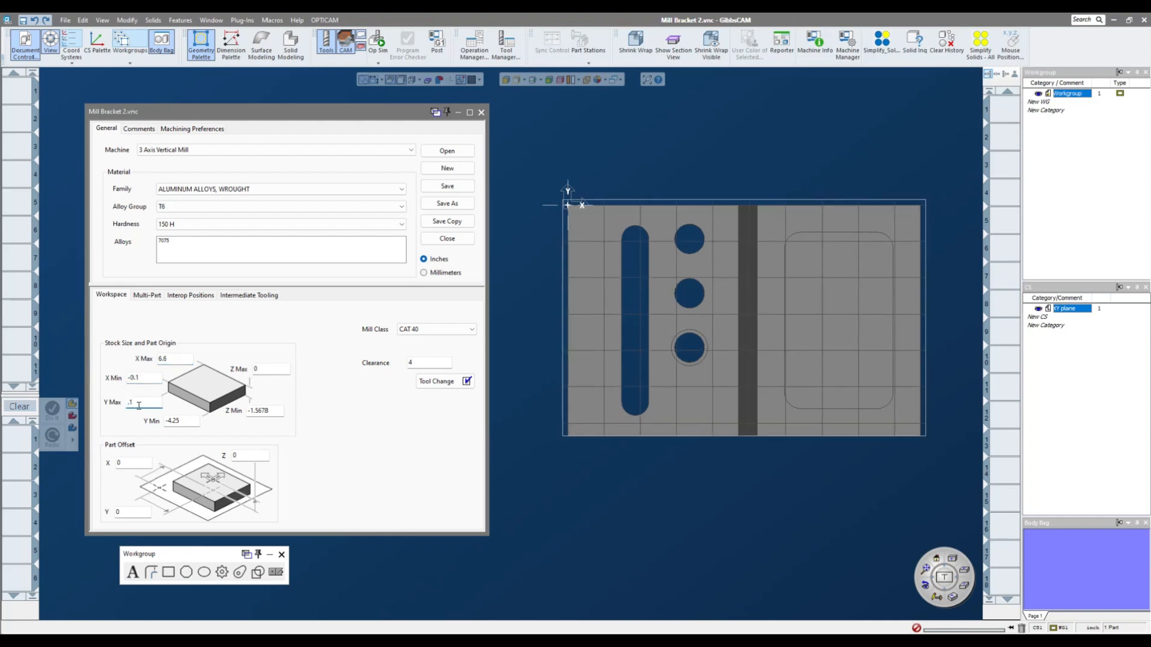
pyautogui.click(182, 421)
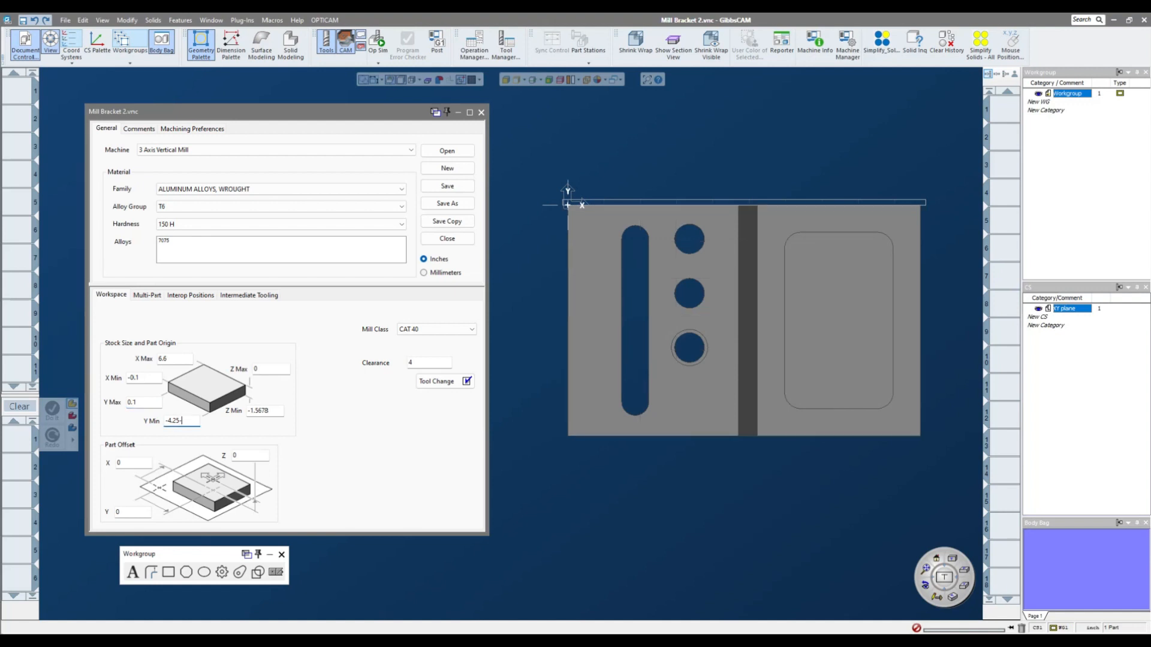
# Set the stock height to Z Max 0.05 and Z Min -1.95 and close the document setup.
pyautogui.click(270, 412)
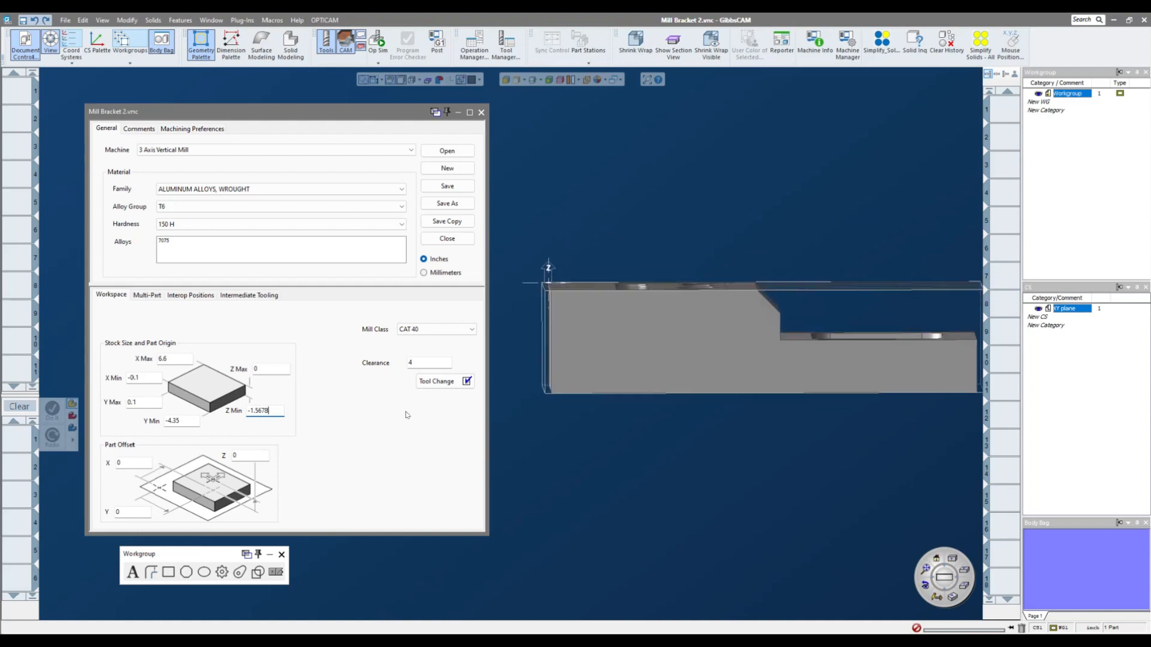
pyautogui.hotkey('shift', 'Tab')
pyautogui.write('.05')
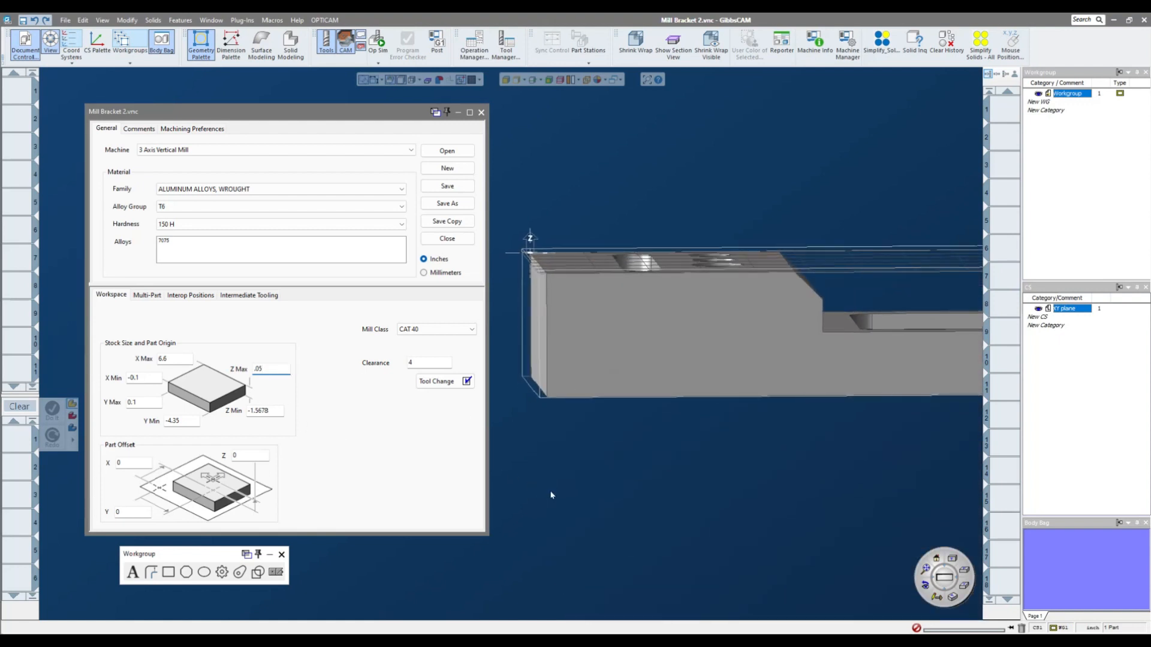
pyautogui.doubleClick(271, 411)
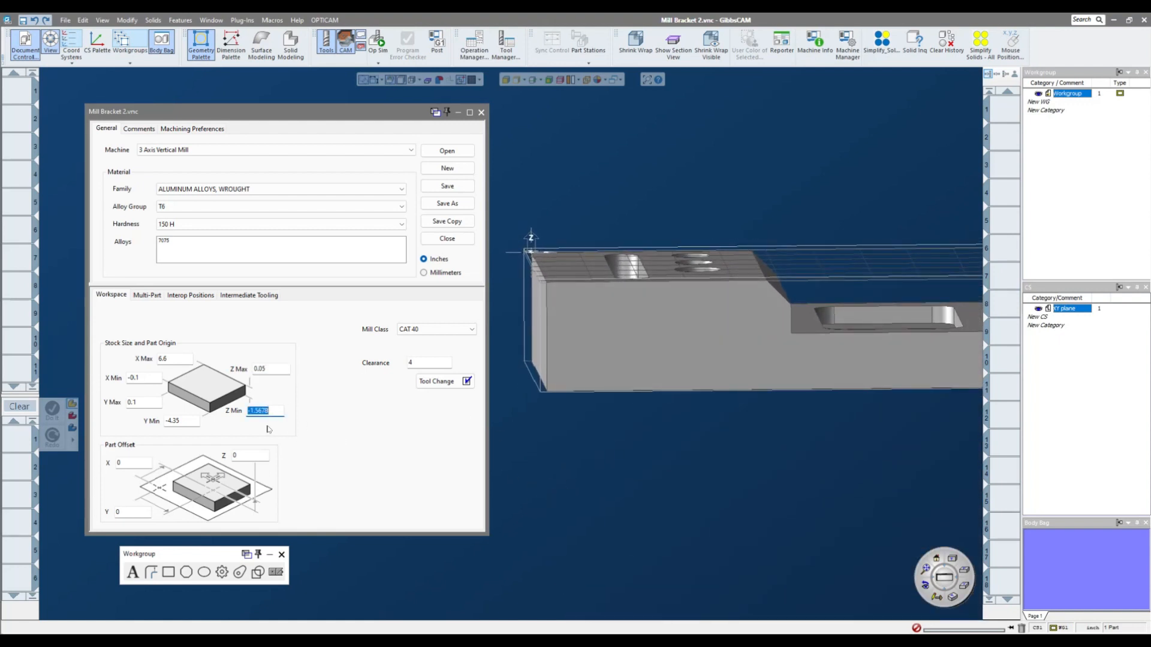
pyautogui.click(276, 411)
pyautogui.moveTo(256, 411); pyautogui.dragTo(295, 418)
pyautogui.moveTo(271, 412); pyautogui.dragTo(224, 414)
pyautogui.write('-1.95')
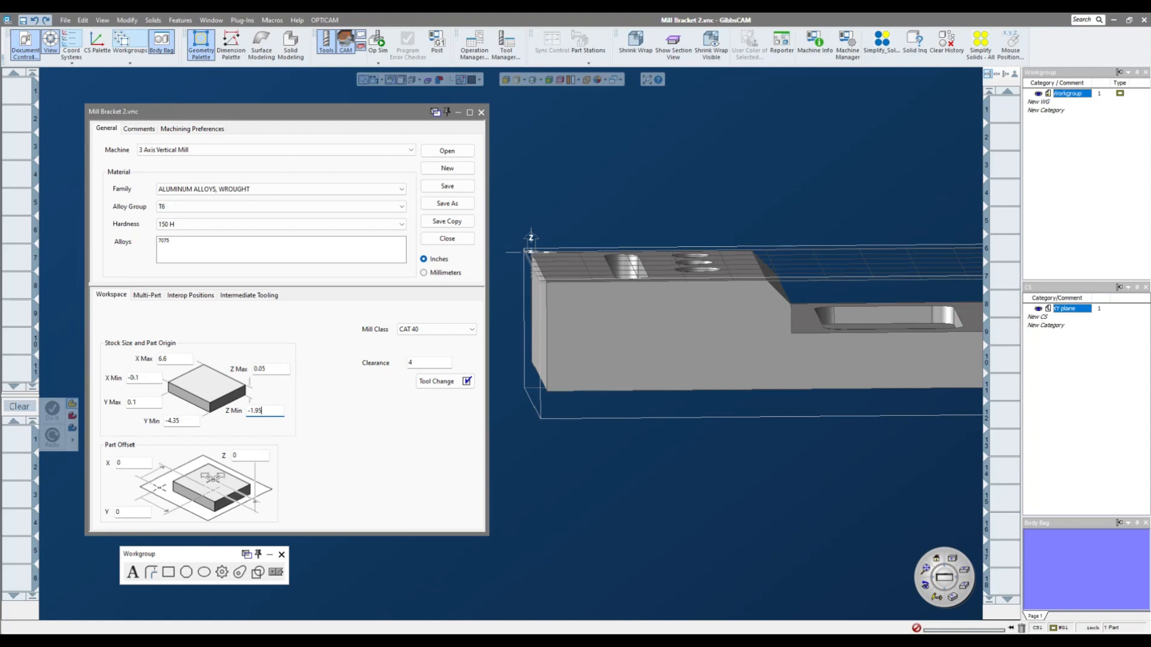
pyautogui.moveTo(590, 455); pyautogui.dragTo(610, 404, button='middle')
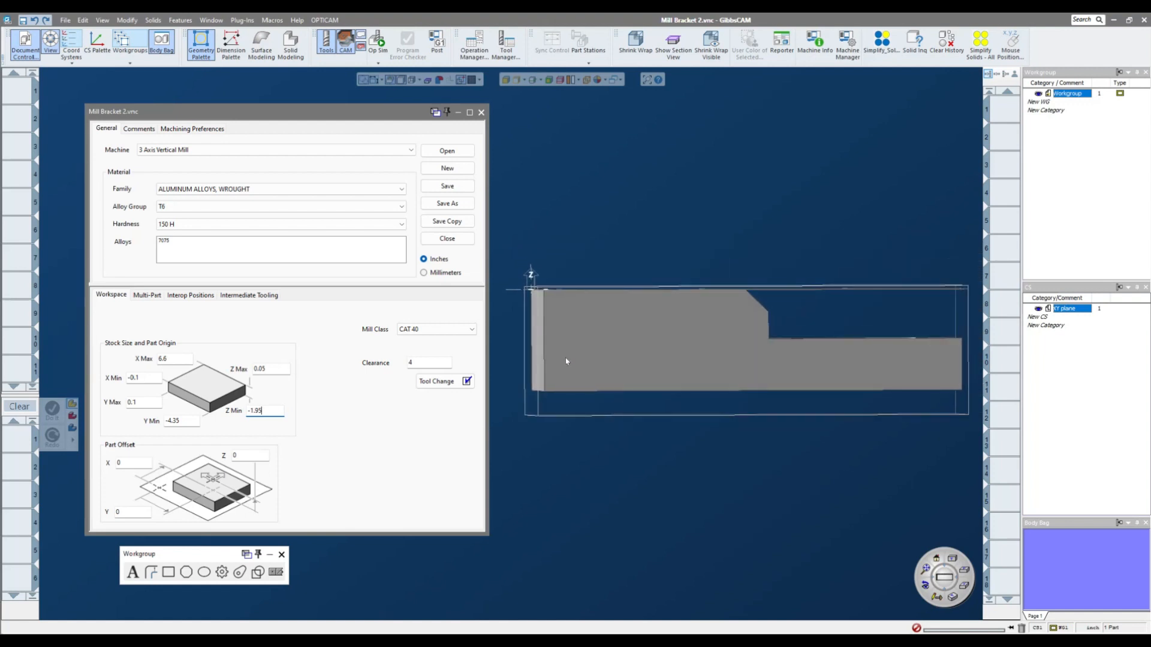
pyautogui.click(480, 113)
pyautogui.moveTo(409, 287); pyautogui.dragTo(865, 403, button='middle')
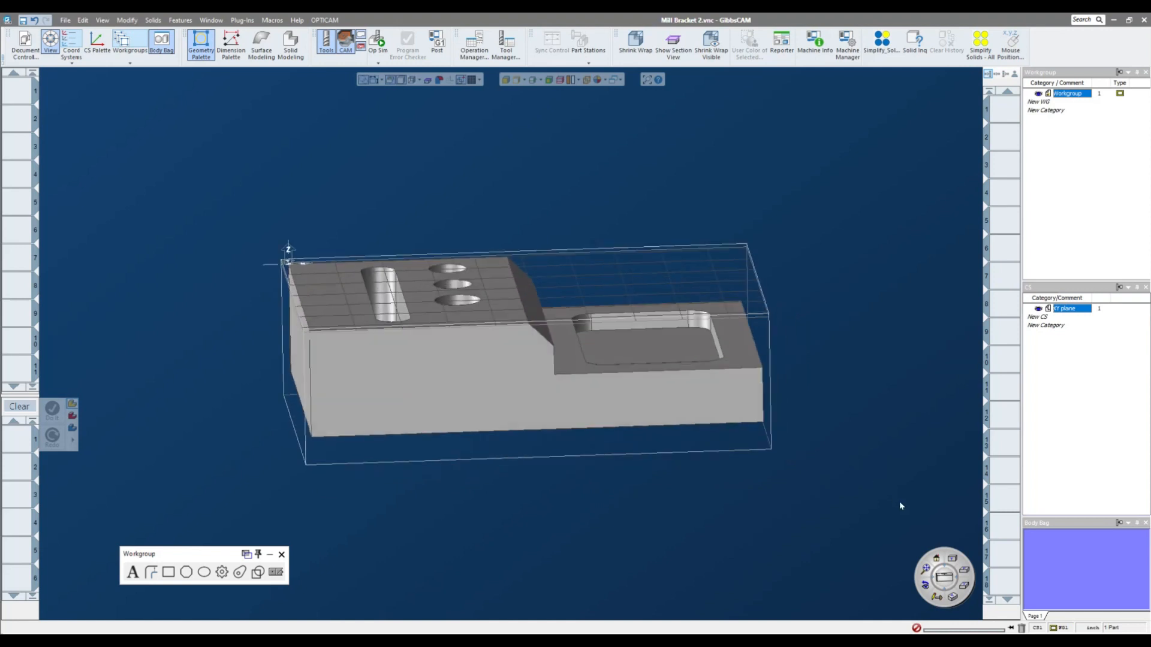
# Chamfer the bracket's four vertical corner edges with a length of 0.2.
pyautogui.click(951, 595)
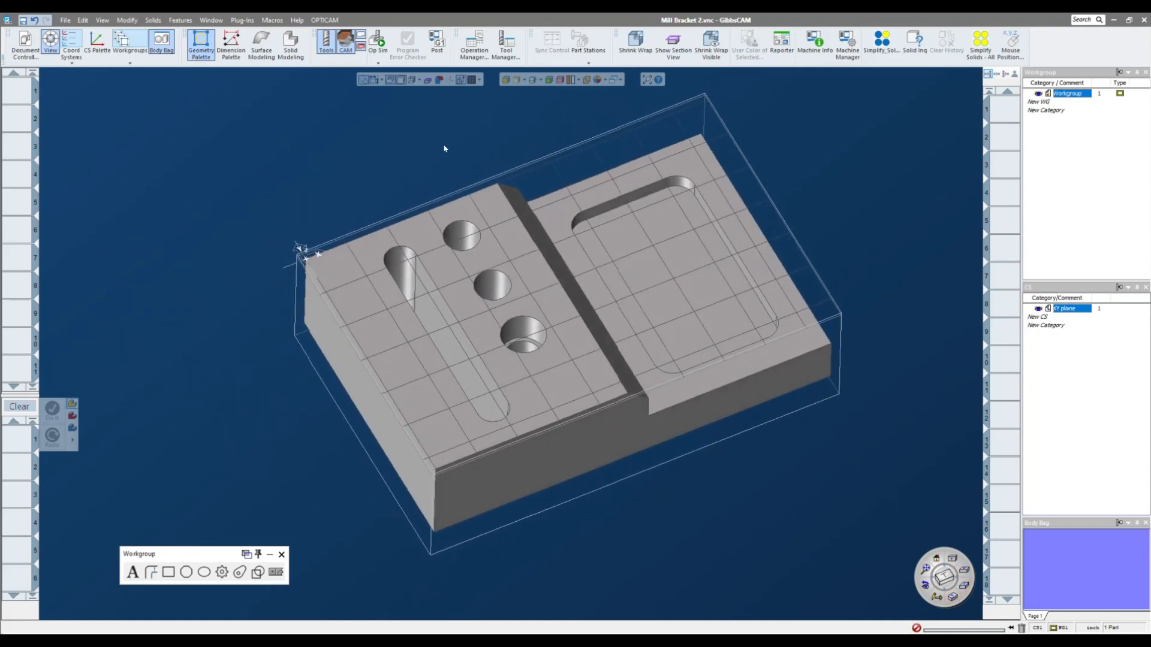
pyautogui.moveTo(445, 148); pyautogui.dragTo(372, 144, button='middle')
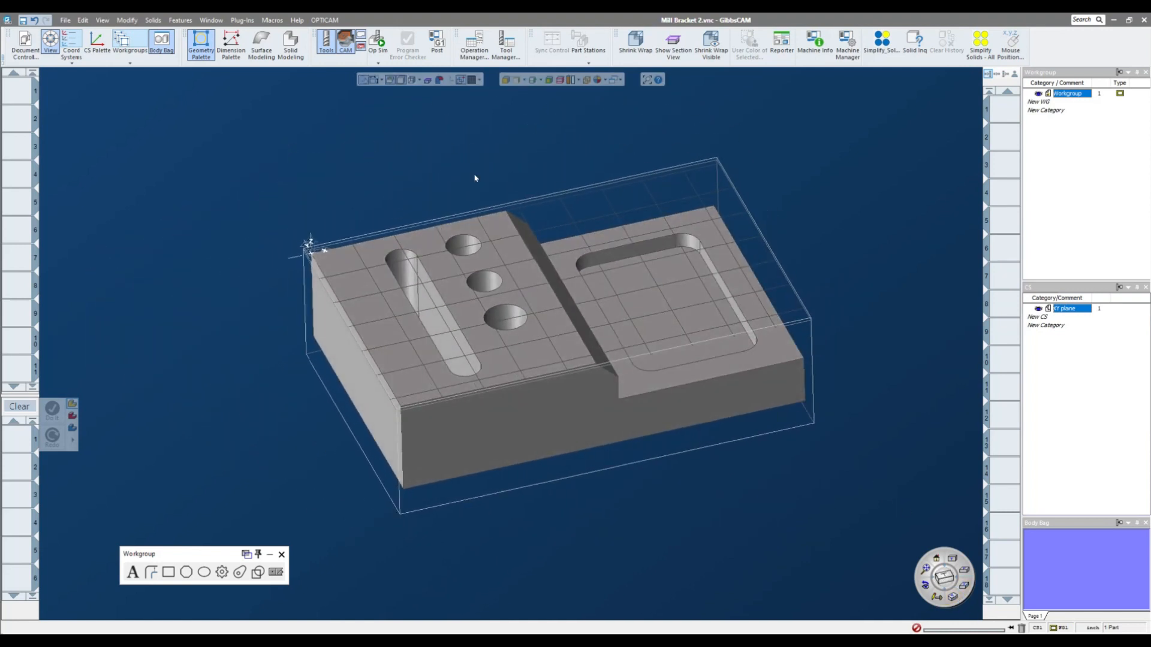
pyautogui.moveTo(340, 205); pyautogui.dragTo(343, 183, button='middle')
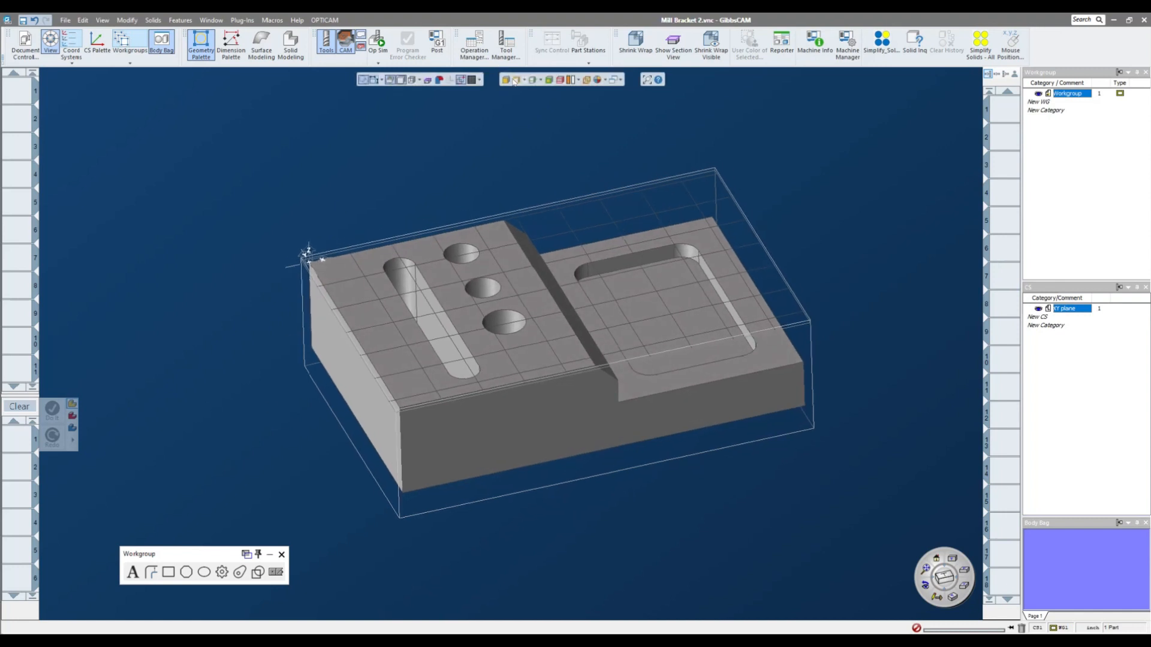
pyautogui.click(518, 81)
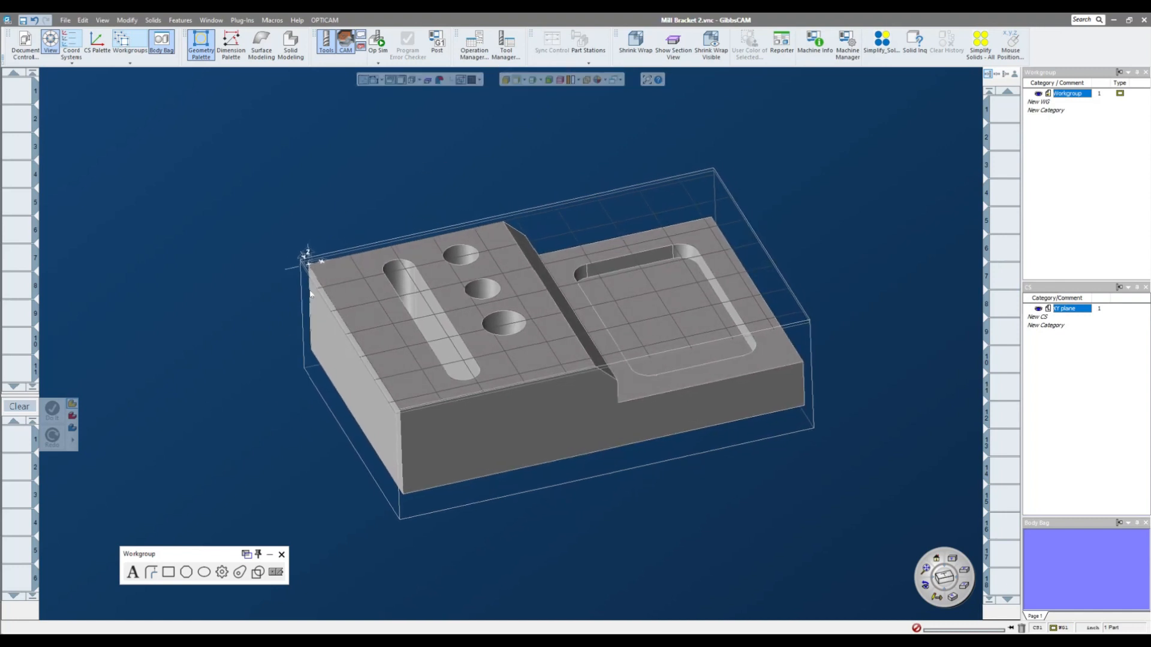
pyautogui.click(326, 380)
pyautogui.click(400, 431)
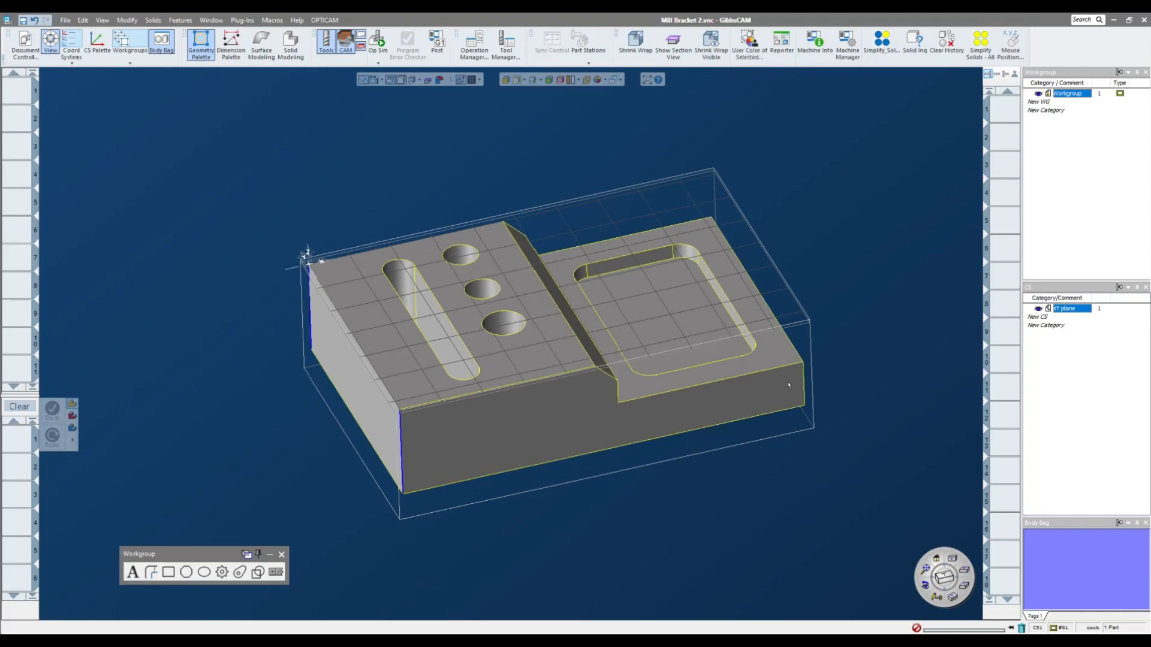
pyautogui.moveTo(805, 386); pyautogui.dragTo(696, 376, button='middle')
pyautogui.click(697, 377)
pyautogui.click(290, 45)
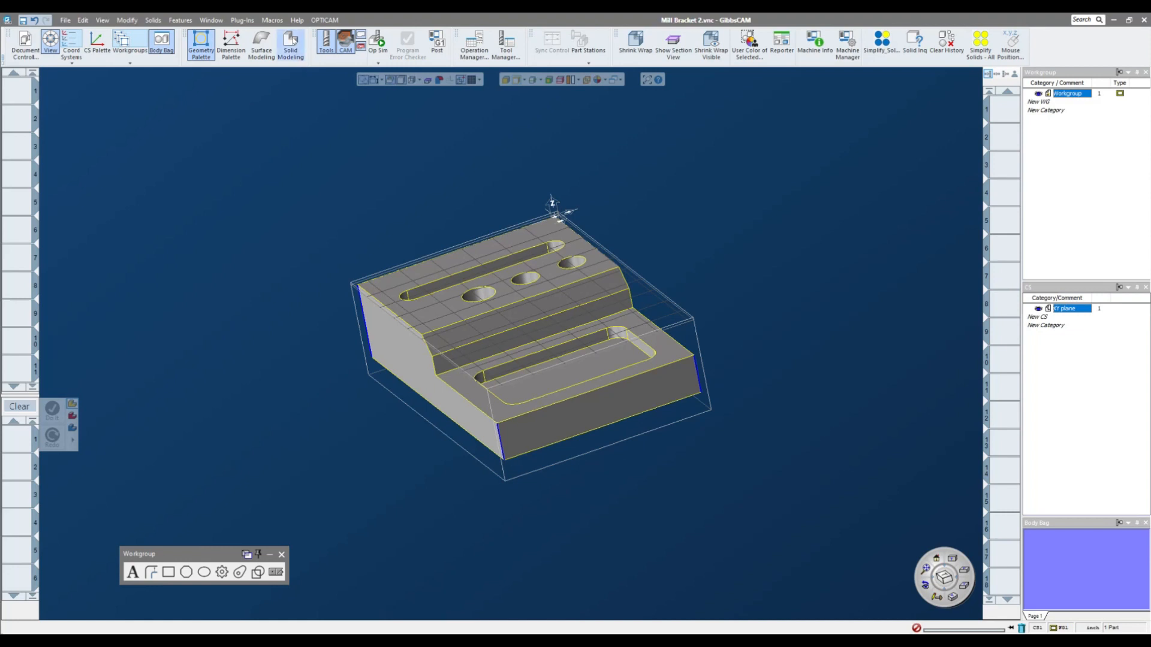
pyautogui.click(159, 219)
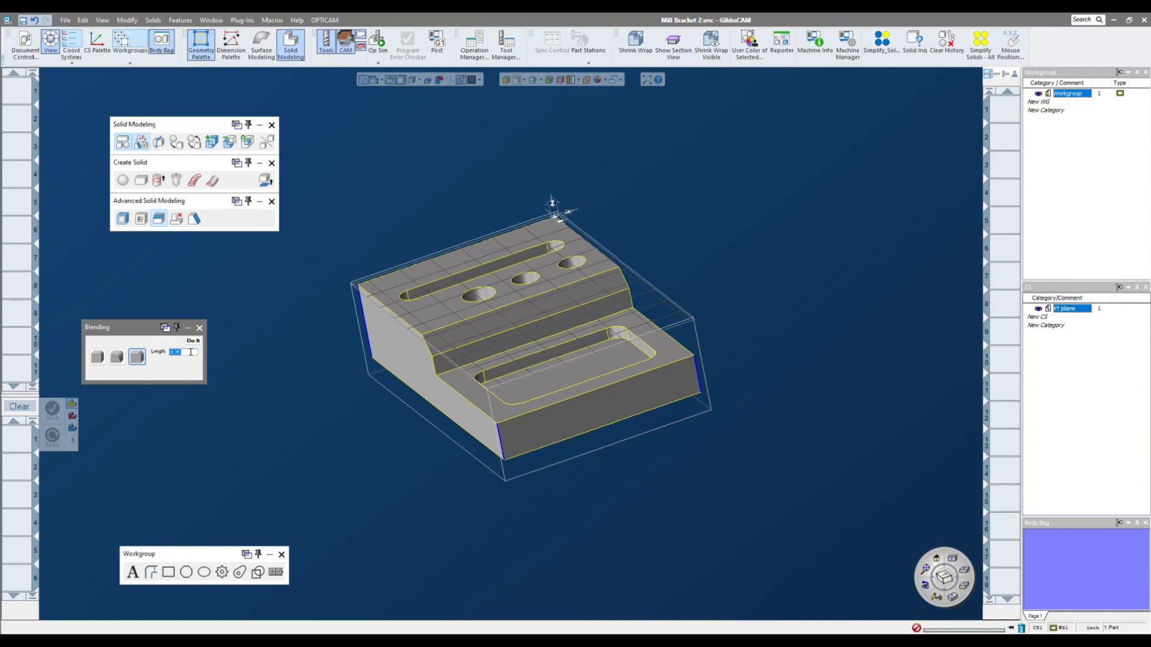
pyautogui.write('.2')
pyautogui.press('Return')
pyautogui.moveTo(252, 264); pyautogui.dragTo(227, 296, button='middle')
pyautogui.click(272, 124)
pyautogui.click(518, 81)
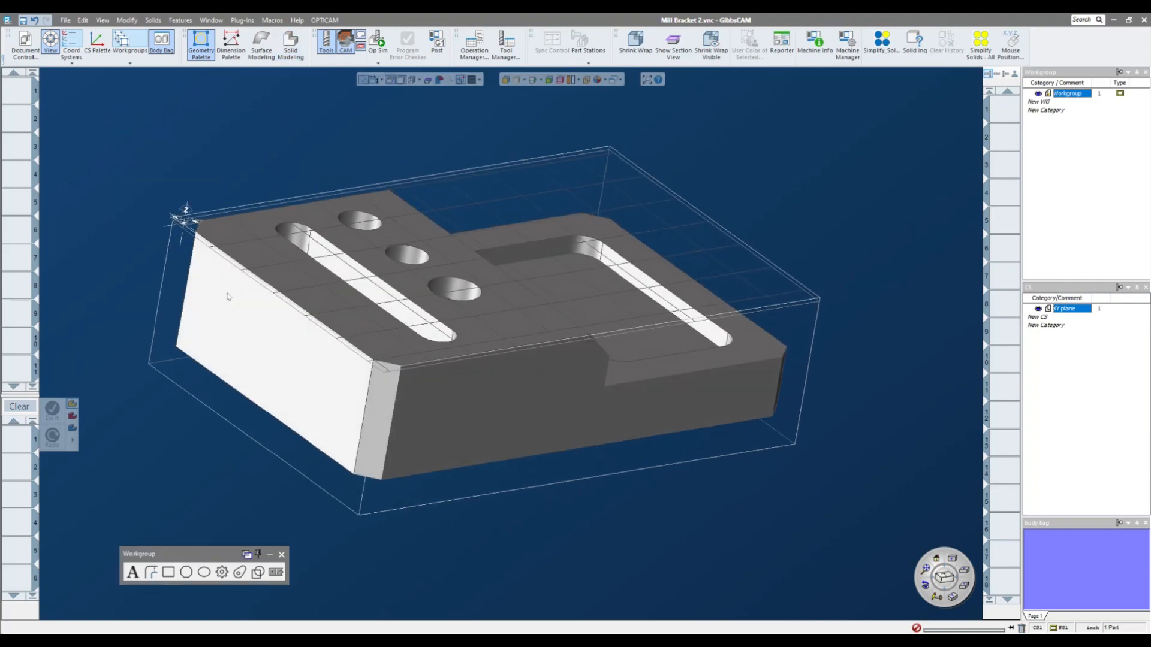
pyautogui.click(227, 297)
pyautogui.click(297, 205)
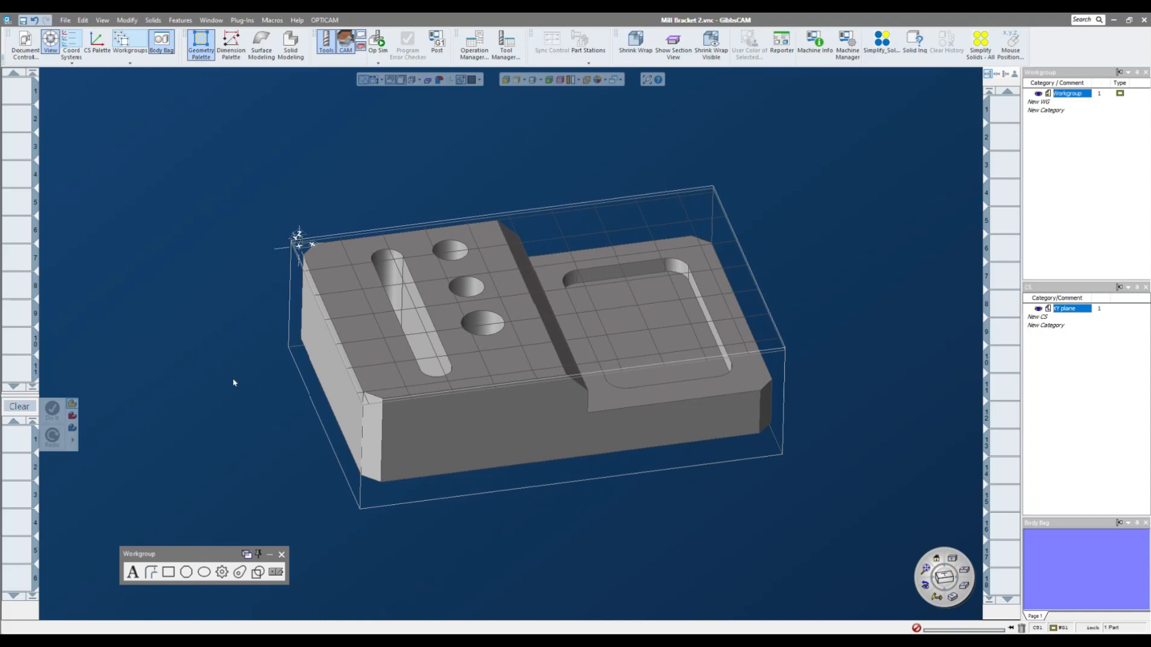
# Load the tool file Solids Light Tool List.tlst into the part's tool list, preserving the tool numbers.
pyautogui.rightClick(23, 97)
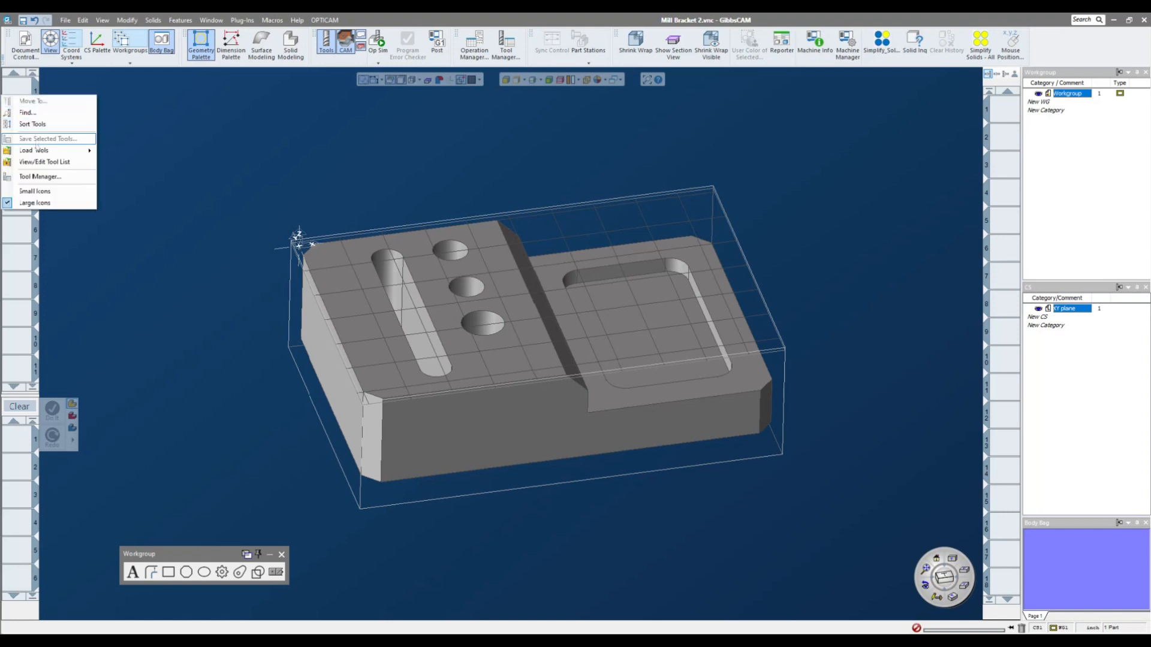
pyautogui.moveTo(37, 155)
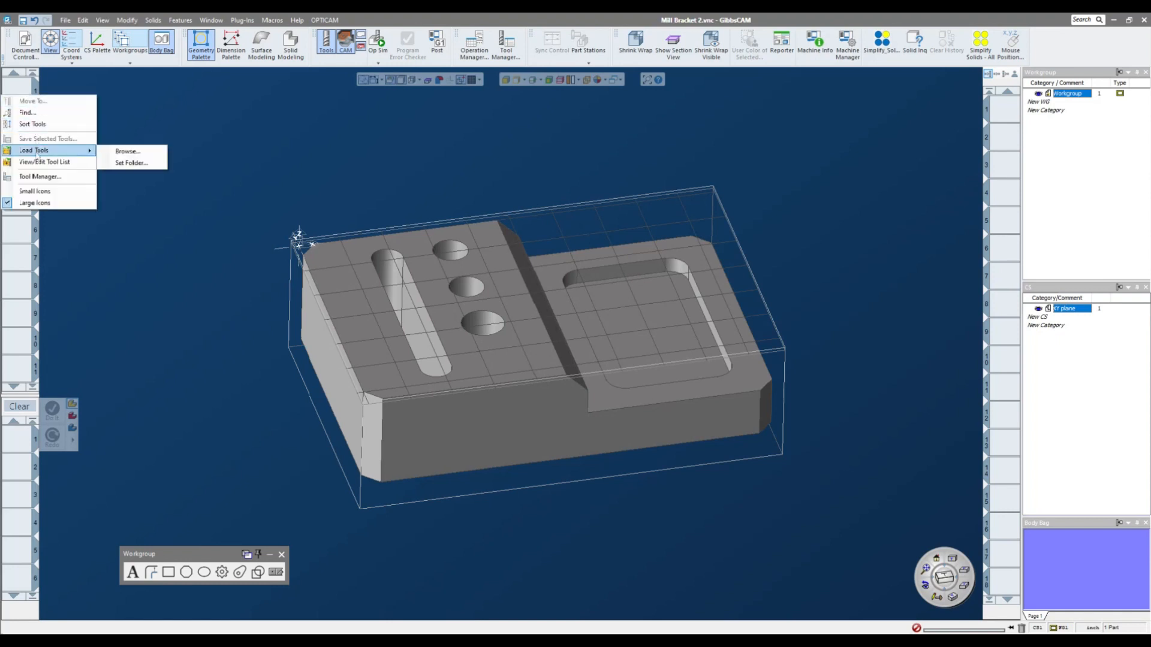
pyautogui.click(126, 152)
pyautogui.click(249, 176)
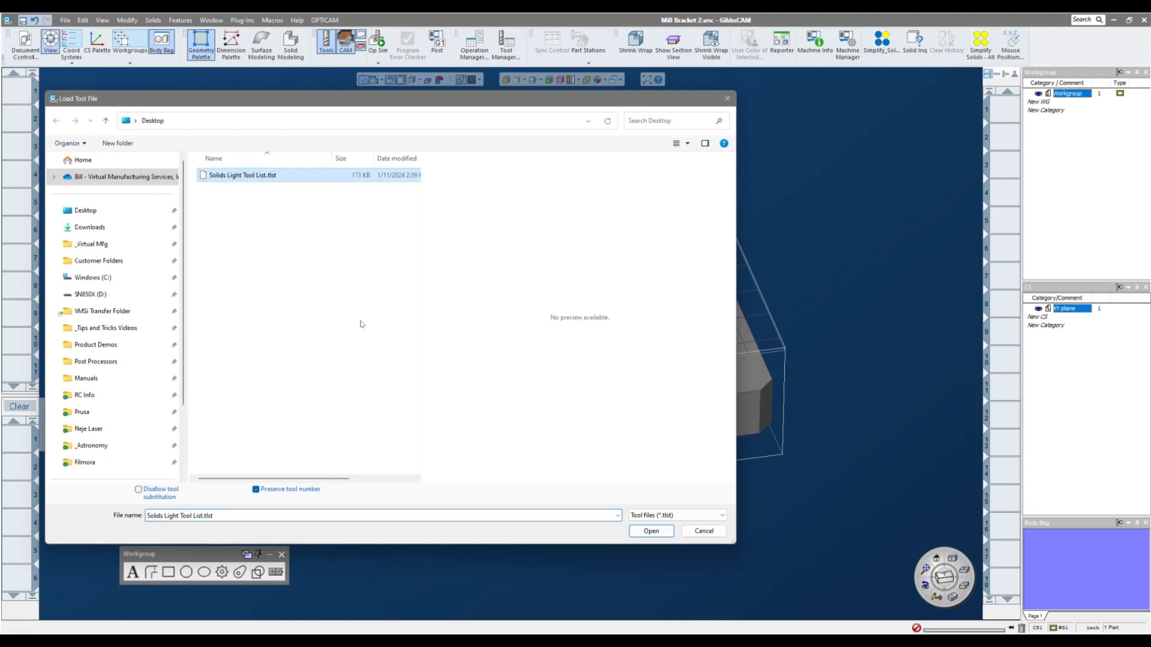
pyautogui.click(643, 532)
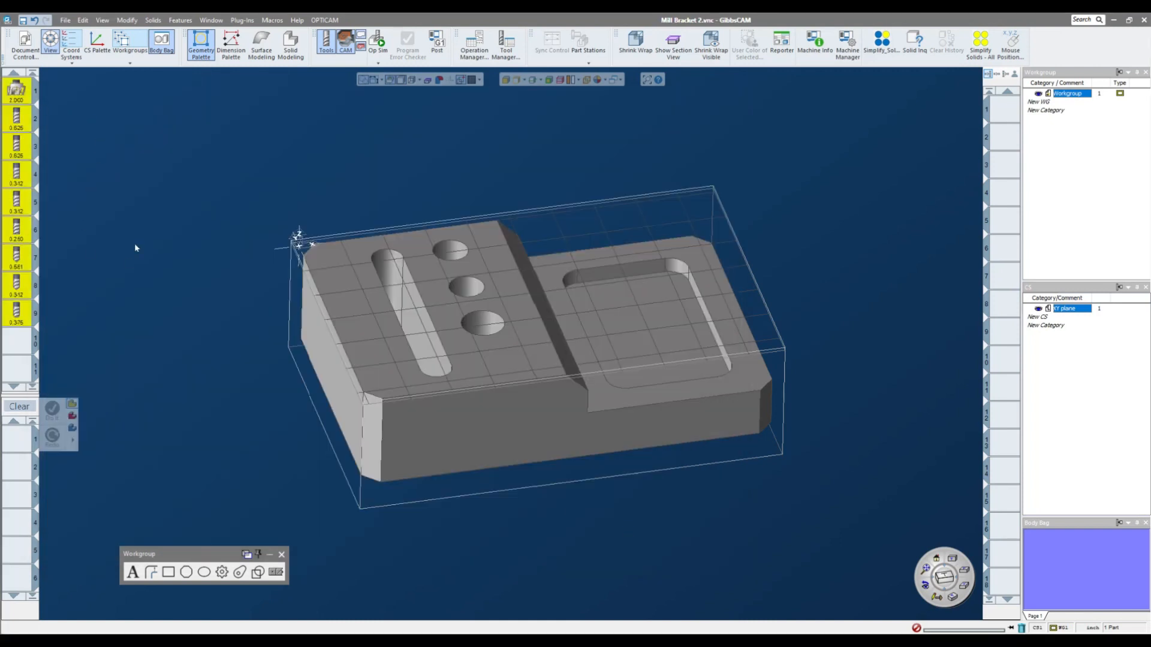
# Look over the loaded tools and examine the definition and comment of milling tool 1.
pyautogui.click(27, 97)
pyautogui.click(18, 118)
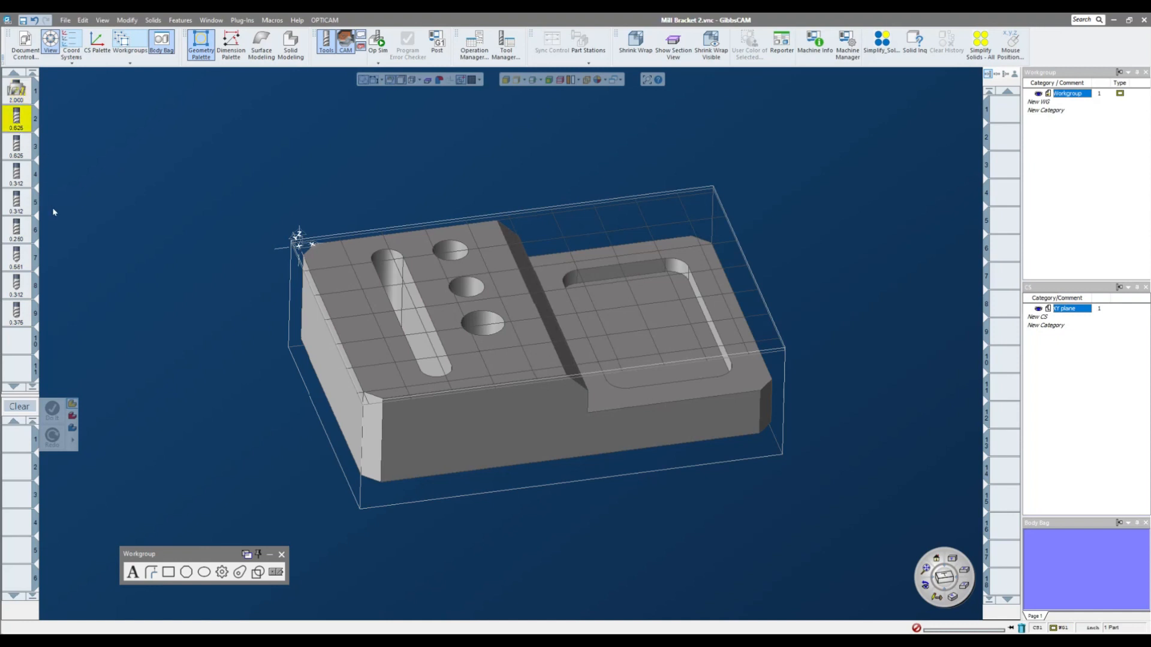
pyautogui.click(26, 254)
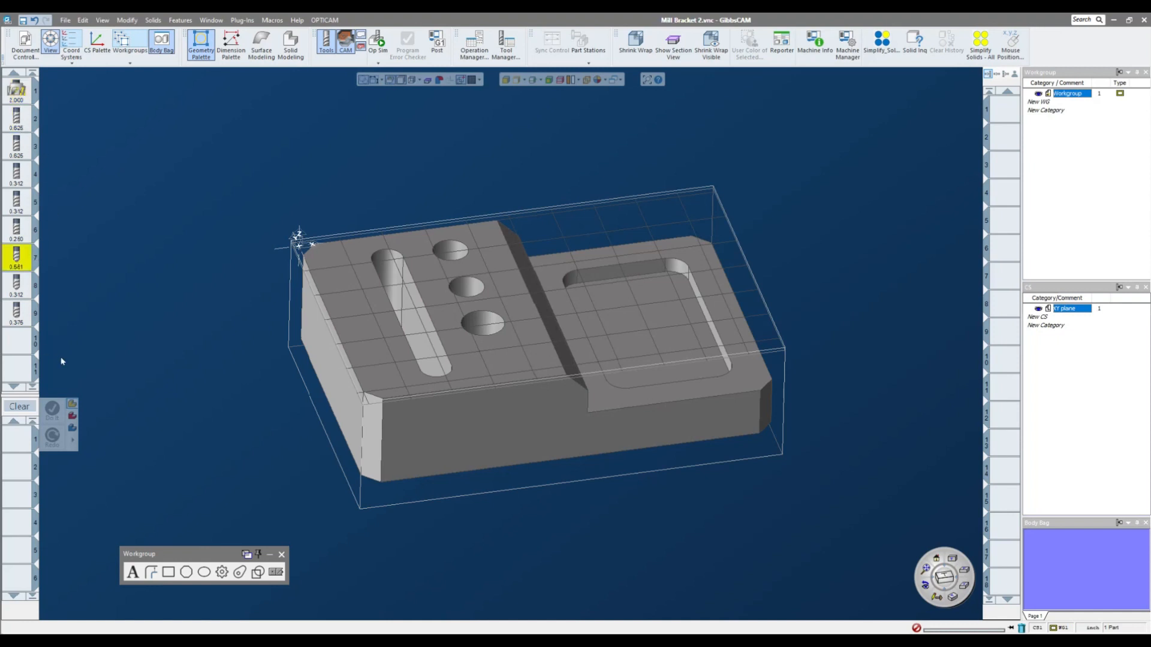
pyautogui.doubleClick(16, 89)
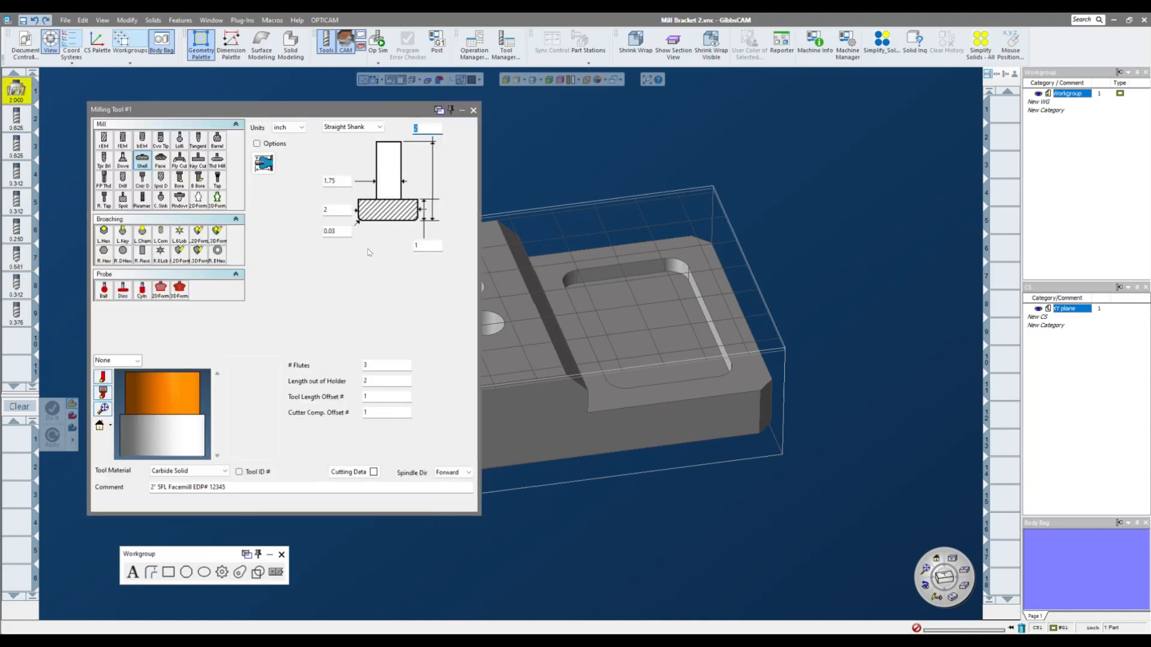
pyautogui.click(236, 492)
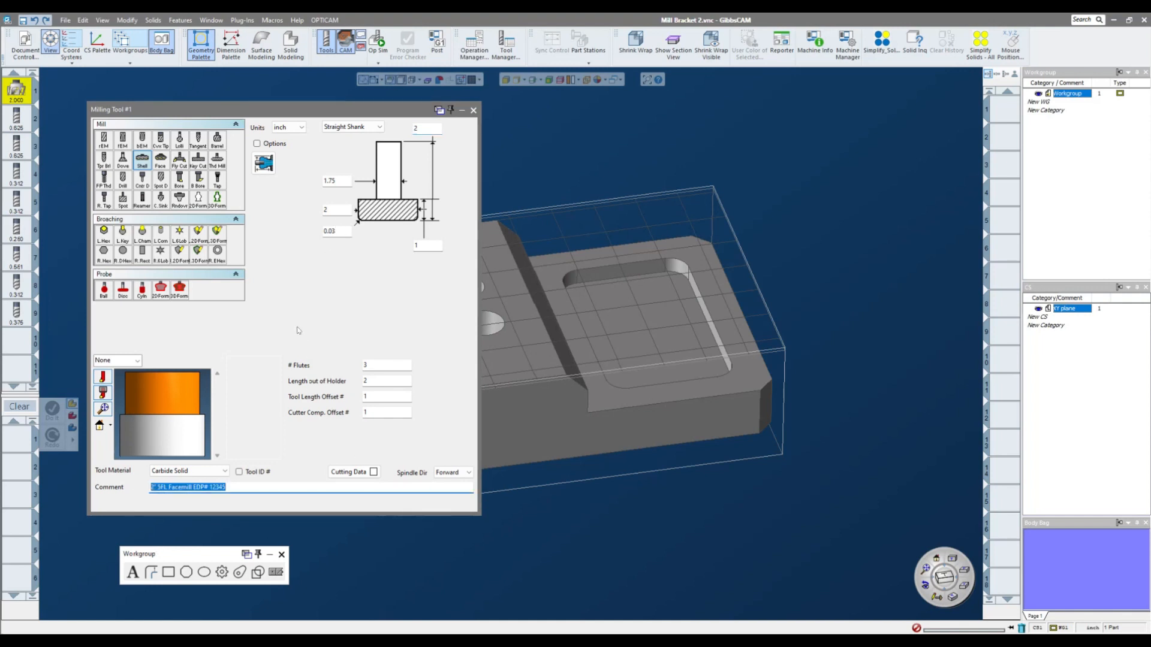
pyautogui.click(472, 111)
# Create a roughing process with milling tool 1 and set it to Face Milling of the stock.
pyautogui.moveTo(26, 95); pyautogui.dragTo(18, 438)
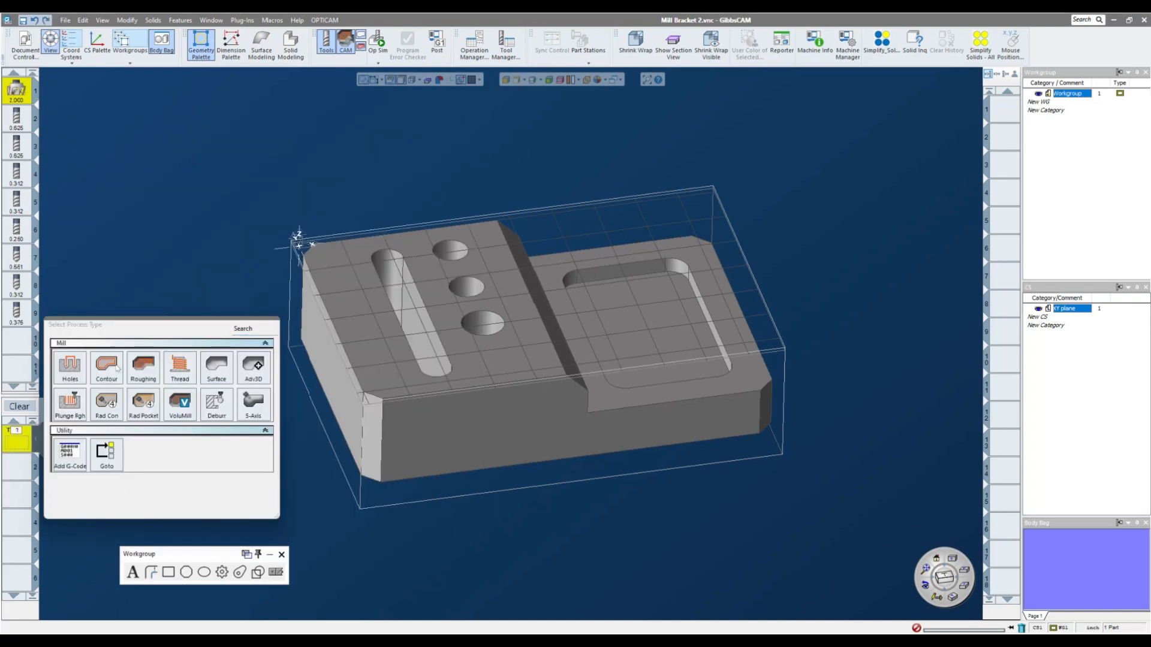
pyautogui.click(144, 367)
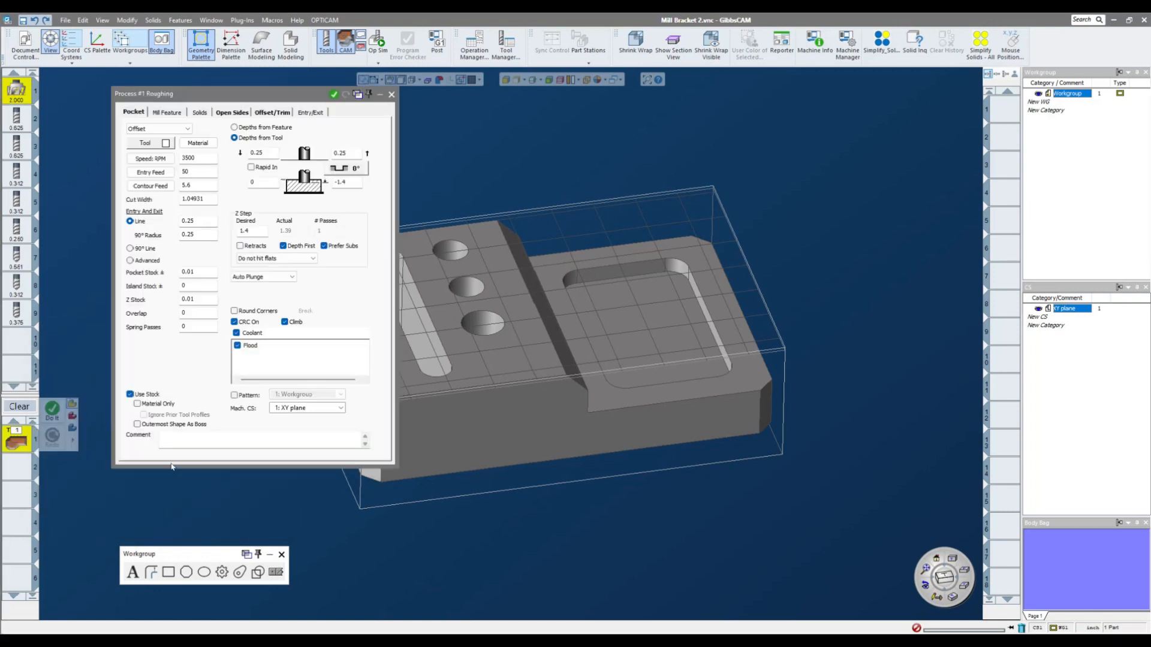
pyautogui.click(158, 129)
pyautogui.click(150, 159)
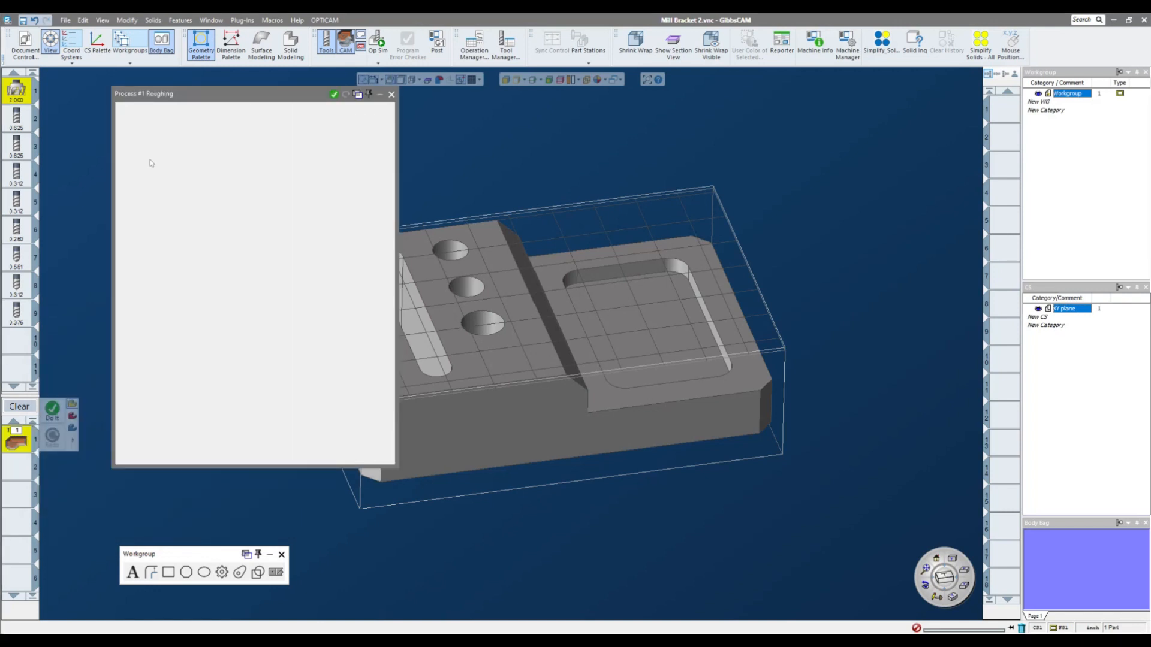
pyautogui.click(129, 227)
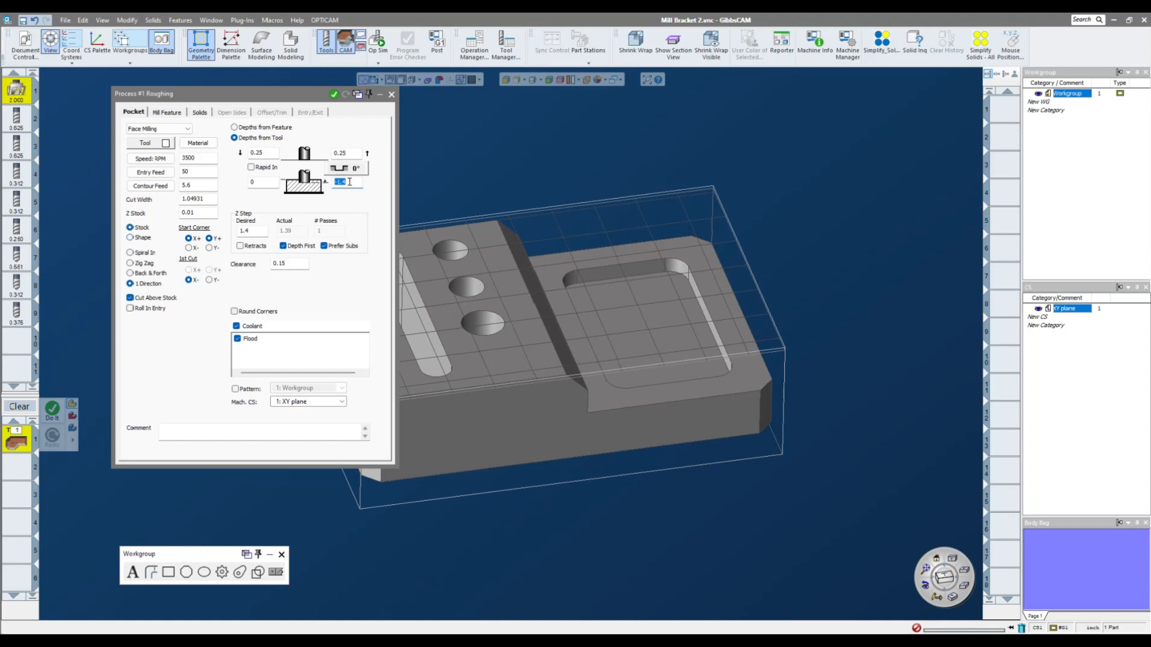
# Set the face milling to start at Z 0.05 and finish at Z 0, generate its toolpath and close the process.
pyautogui.doubleClick(264, 183)
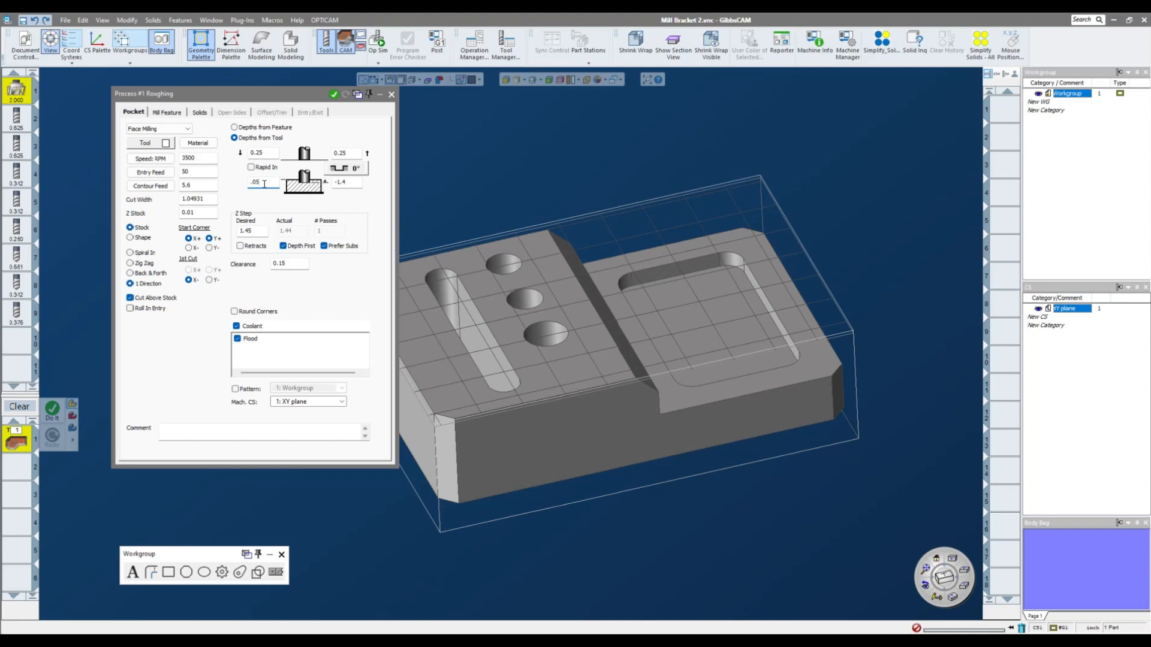
pyautogui.write('.05')
pyautogui.doubleClick(356, 183)
pyautogui.write('0')
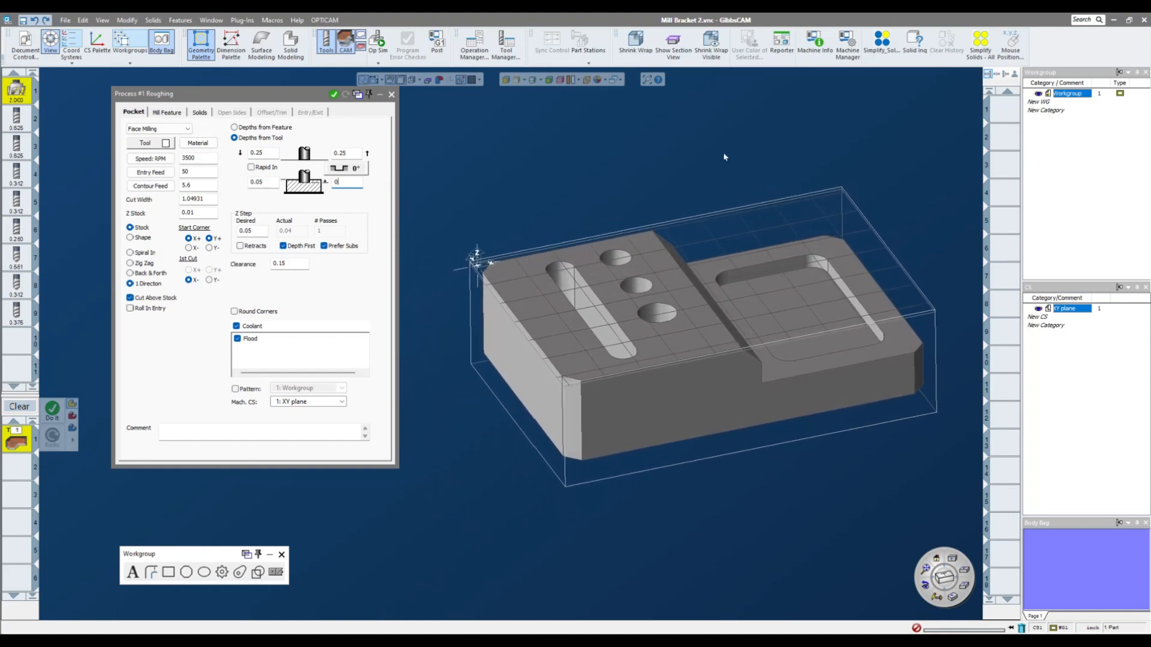
pyautogui.click(137, 241)
pyautogui.click(334, 94)
pyautogui.moveTo(540, 264); pyautogui.dragTo(596, 274, button='middle')
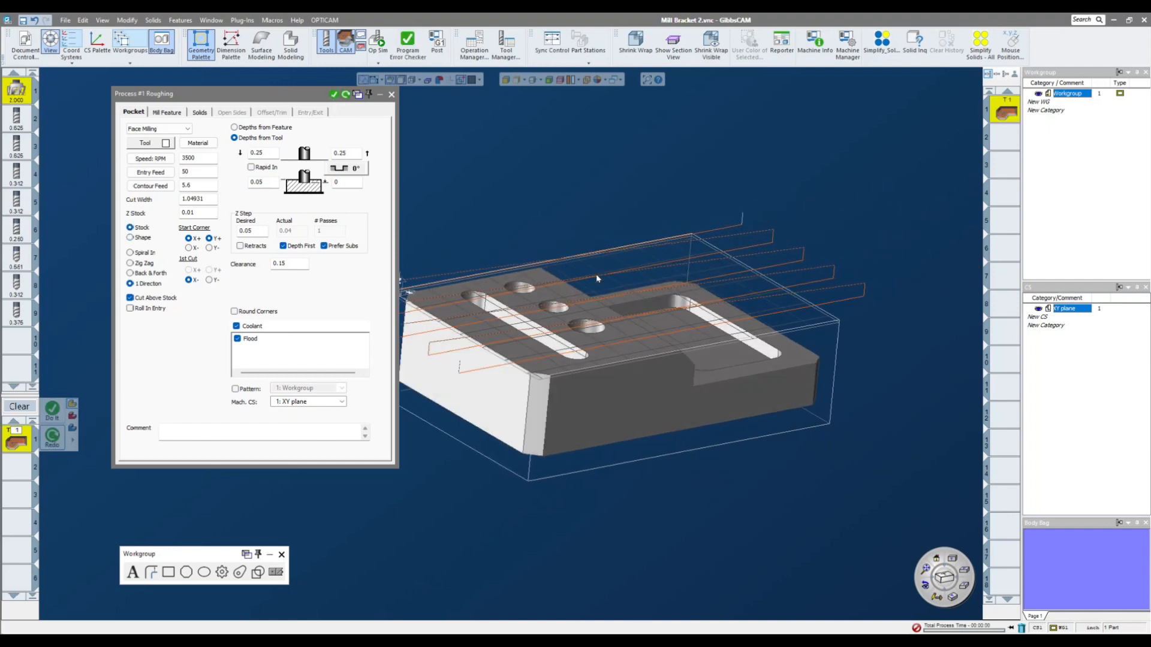
pyautogui.hotkey('ctrl', 'i')
pyautogui.click(391, 94)
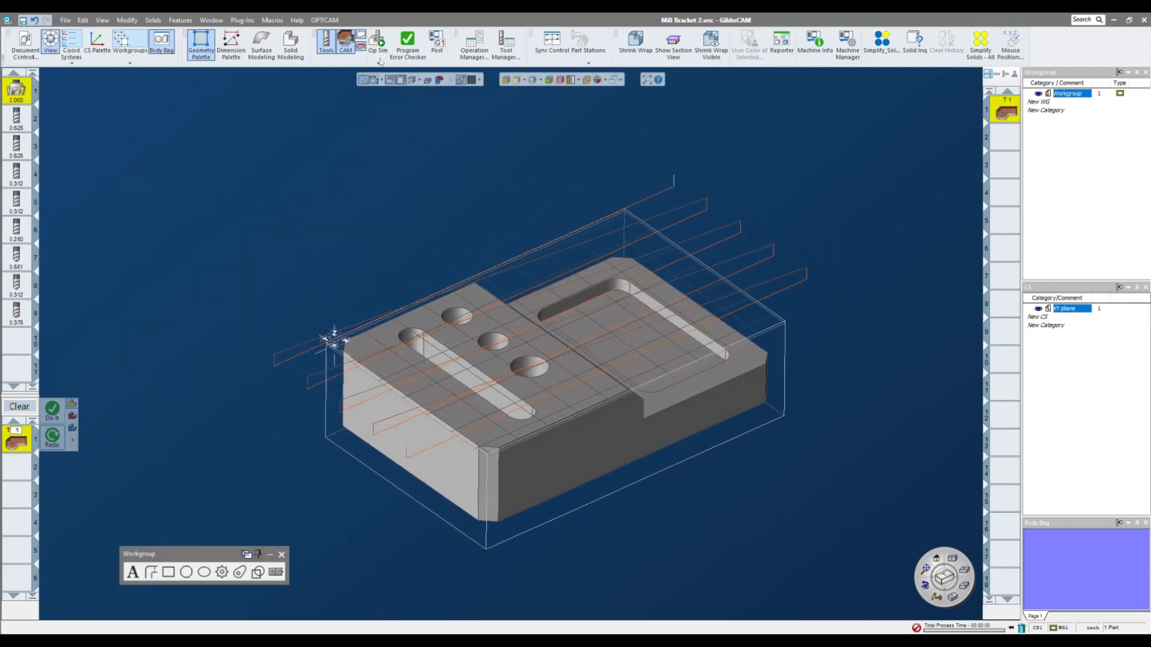
# Run the Op Sim rendering of the face-milling operation from the beginning at a reduced speed.
pyautogui.click(379, 58)
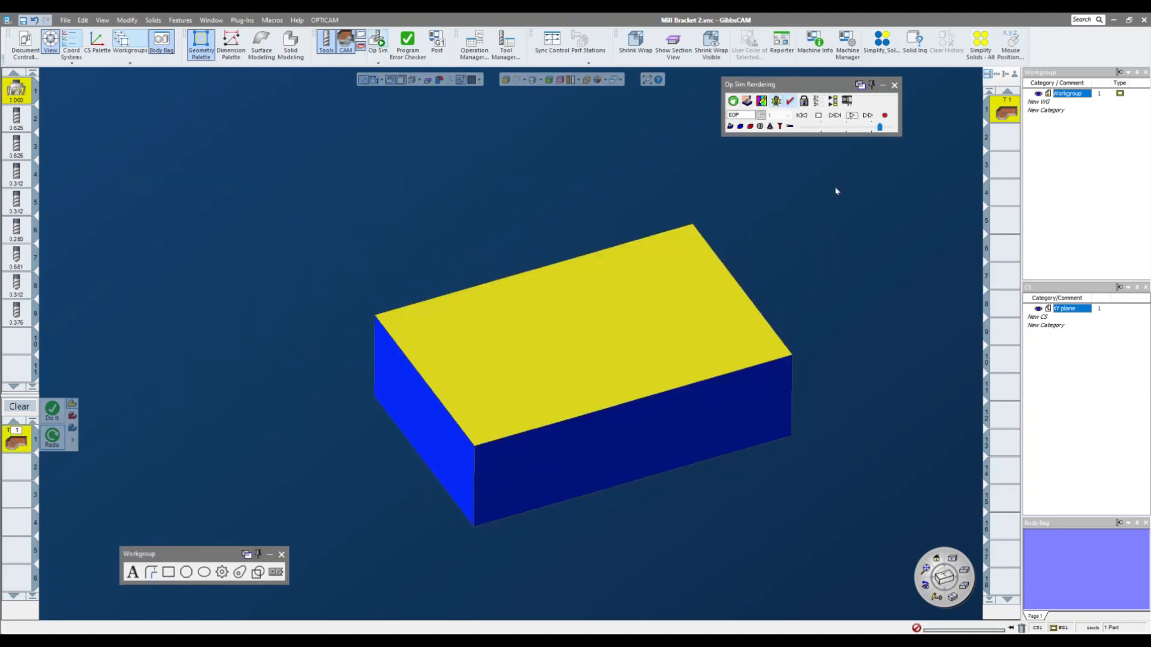
pyautogui.click(821, 127)
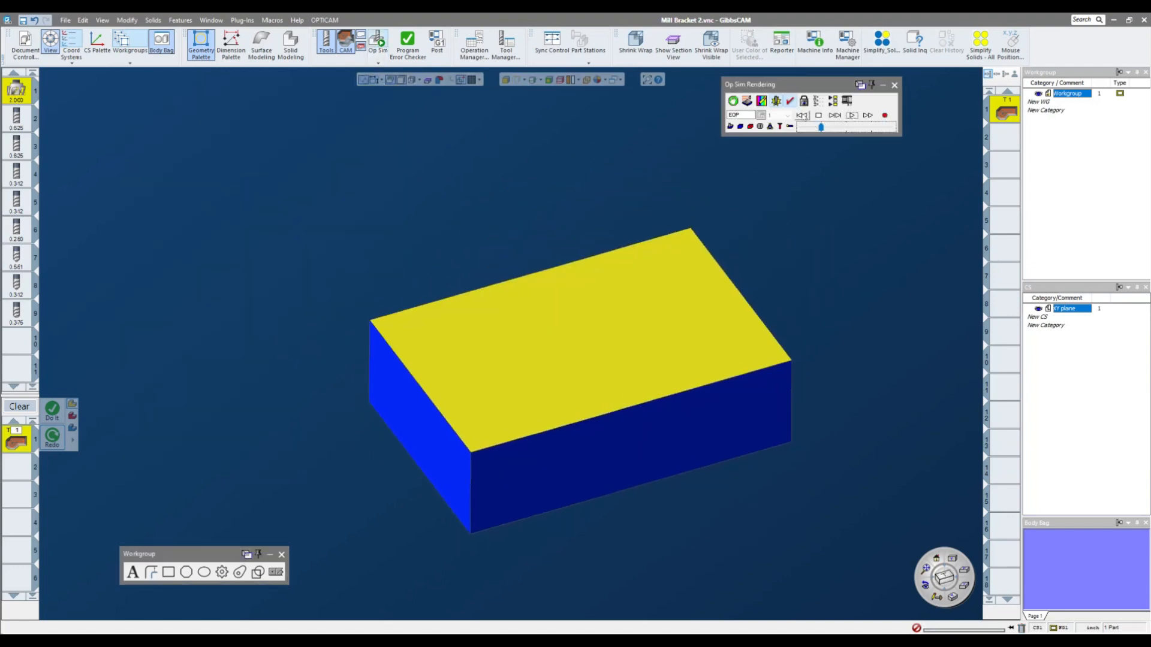
pyautogui.click(802, 115)
pyautogui.click(849, 117)
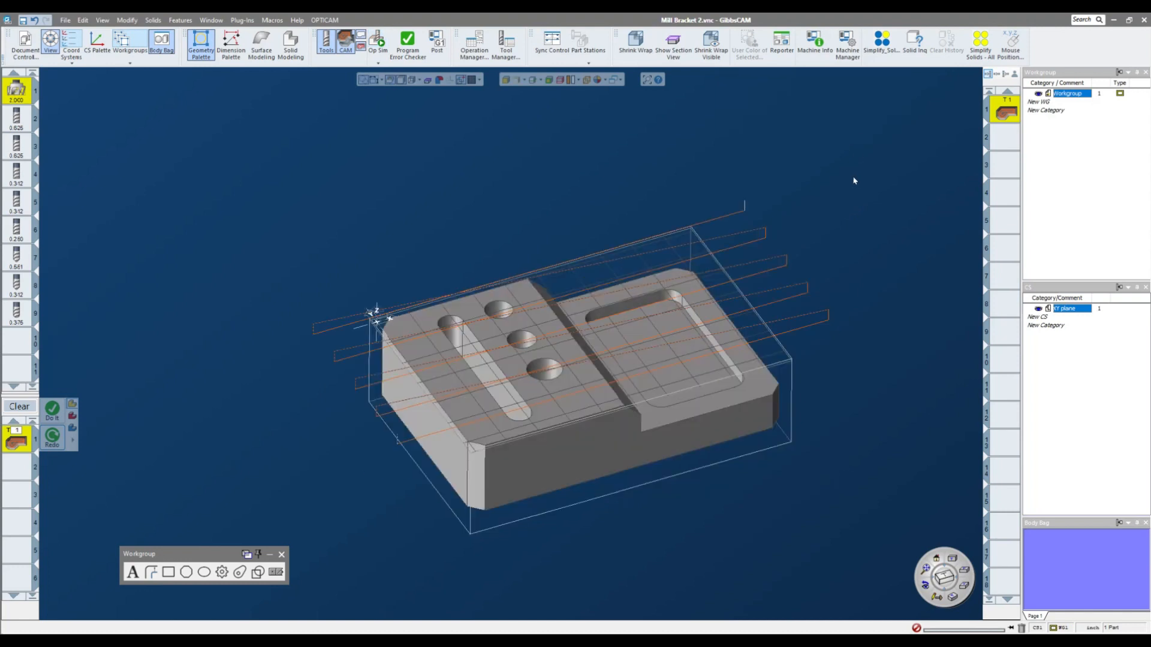
# Change the face-milling start corner to X- and regenerate the operation's toolpath.
pyautogui.doubleClick(25, 435)
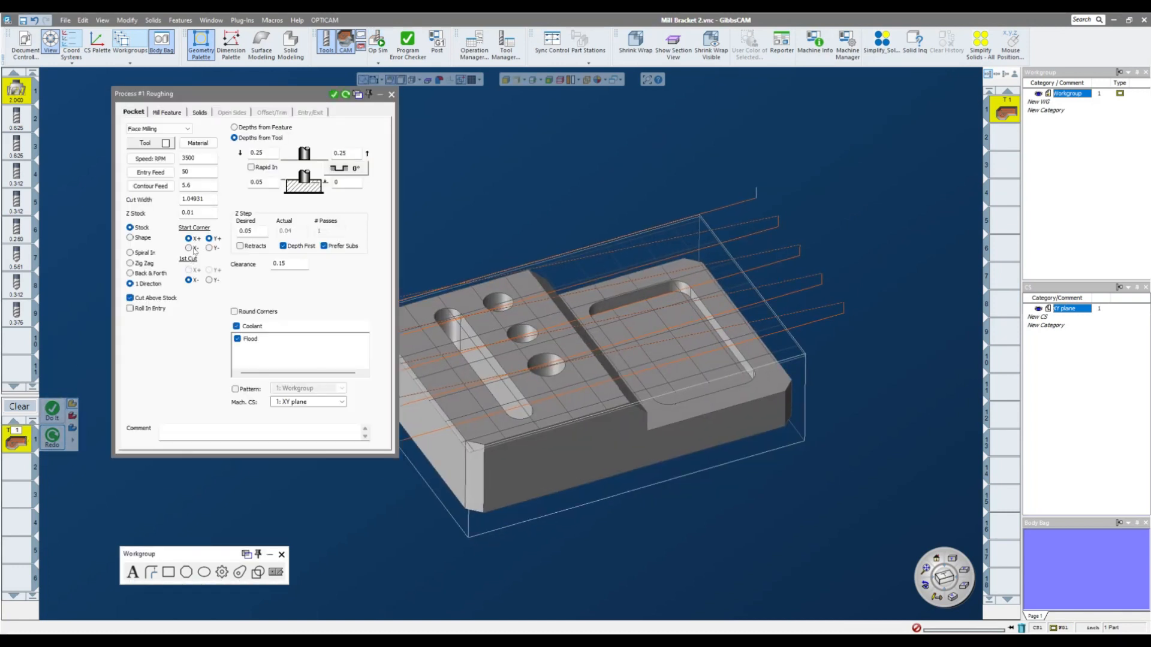
pyautogui.click(189, 248)
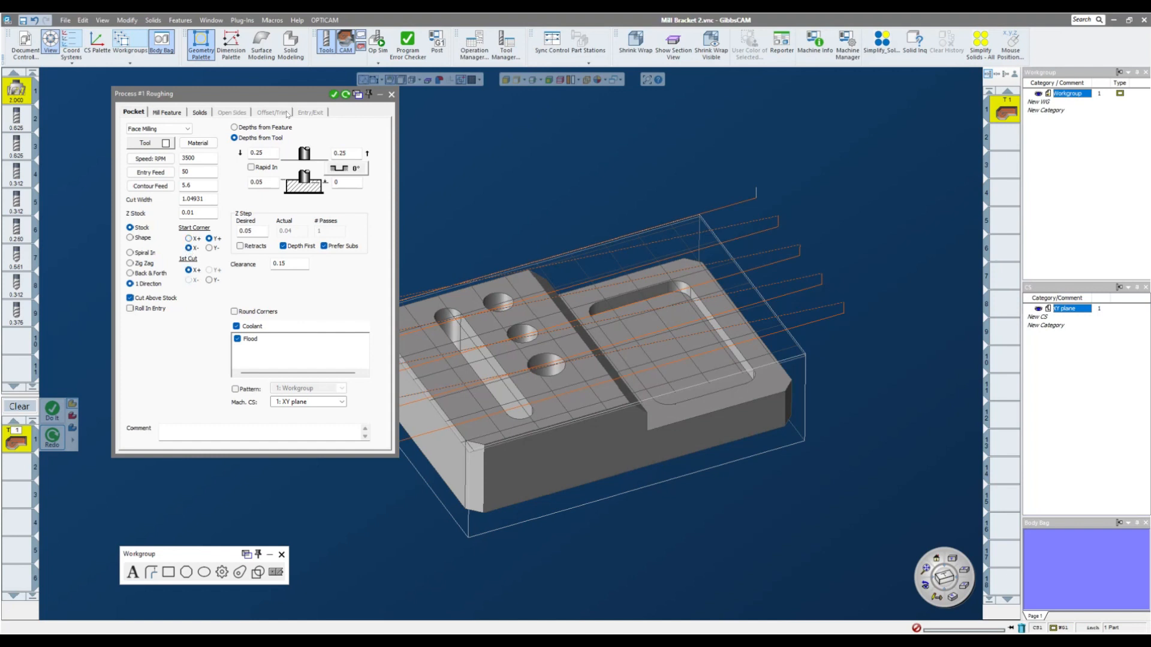
pyautogui.click(344, 95)
# Simulate the face milling again from its new start corner and close the simulation.
pyautogui.click(378, 45)
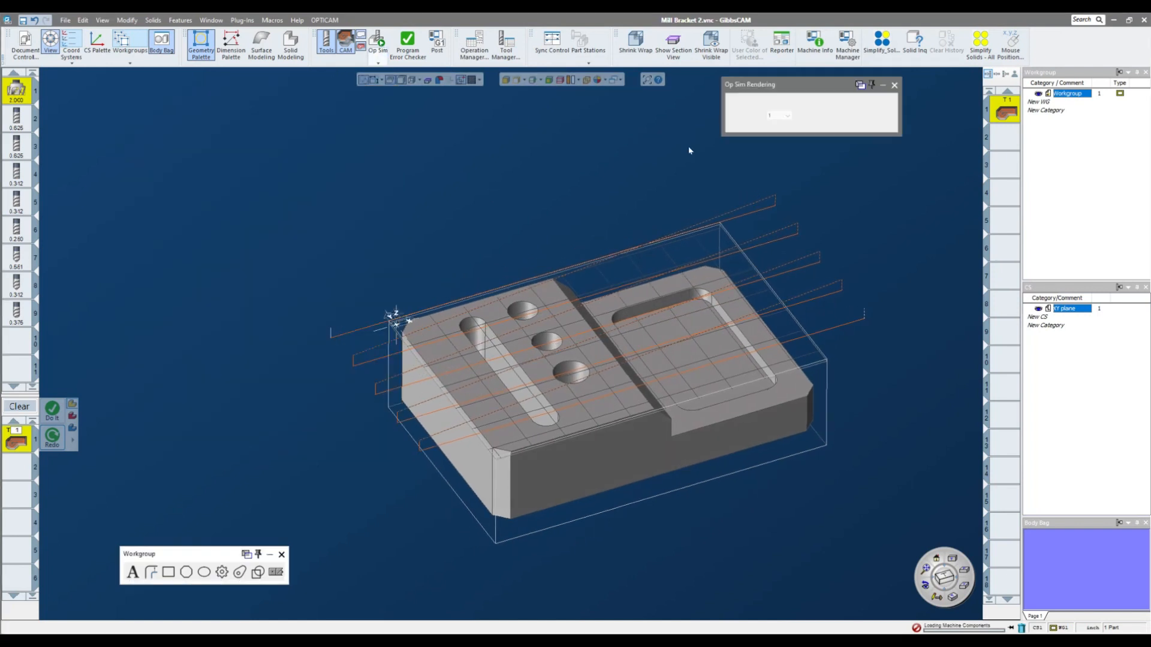
pyautogui.click(851, 115)
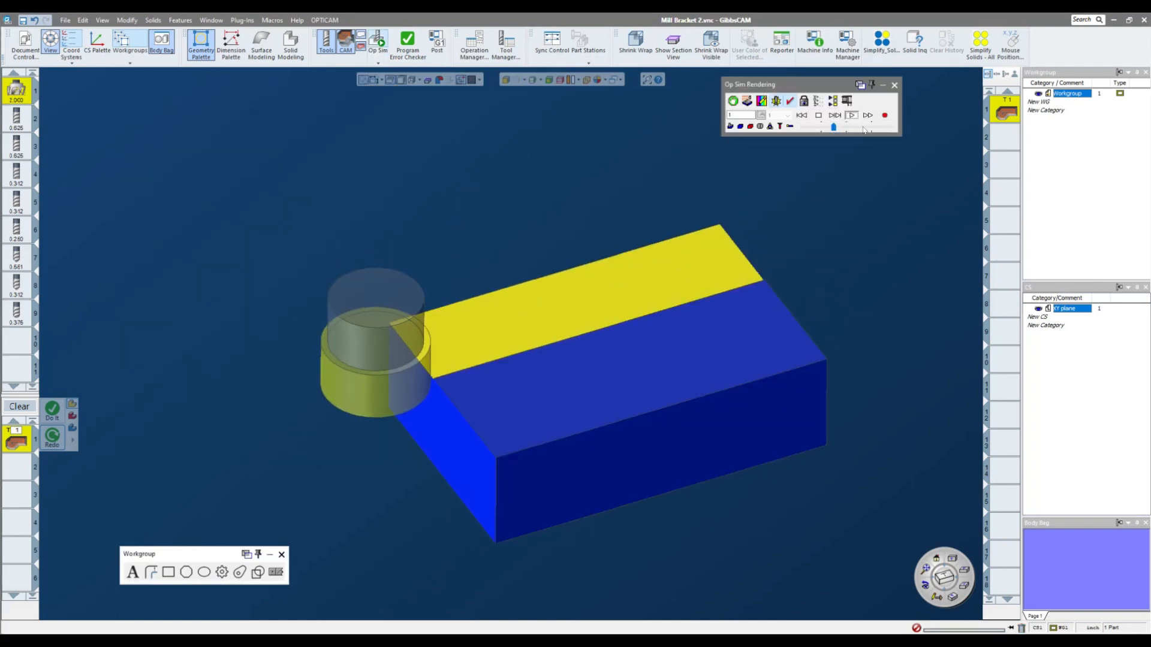
pyautogui.click(894, 85)
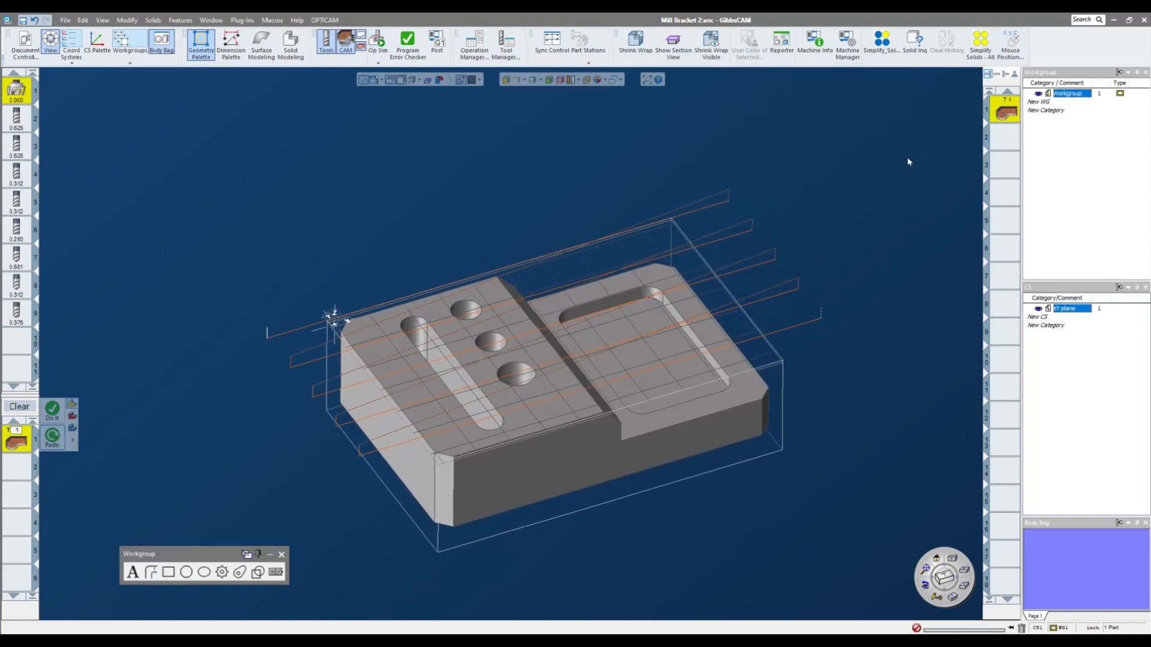
# Make the empty second operation slot active and clear the finished roughing process from the process list.
pyautogui.click(999, 136)
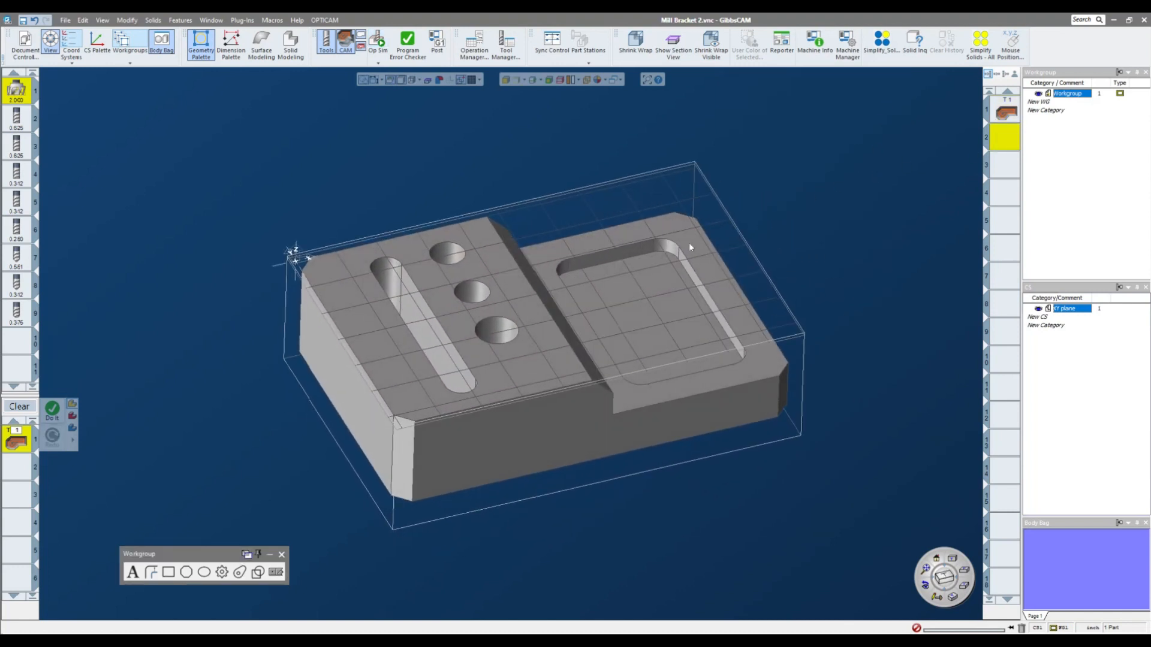
pyautogui.click(53, 409)
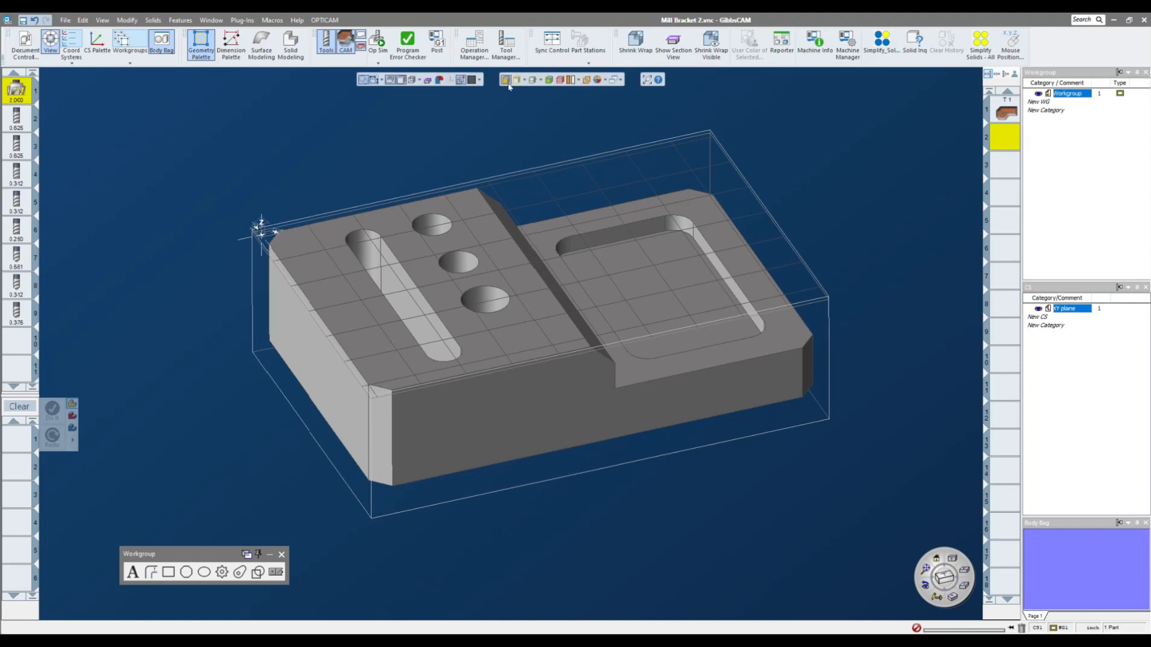
# Try out face selection on the bracket's top, lower step and bottom faces, comparing it with selecting the whole body.
pyautogui.click(448, 375)
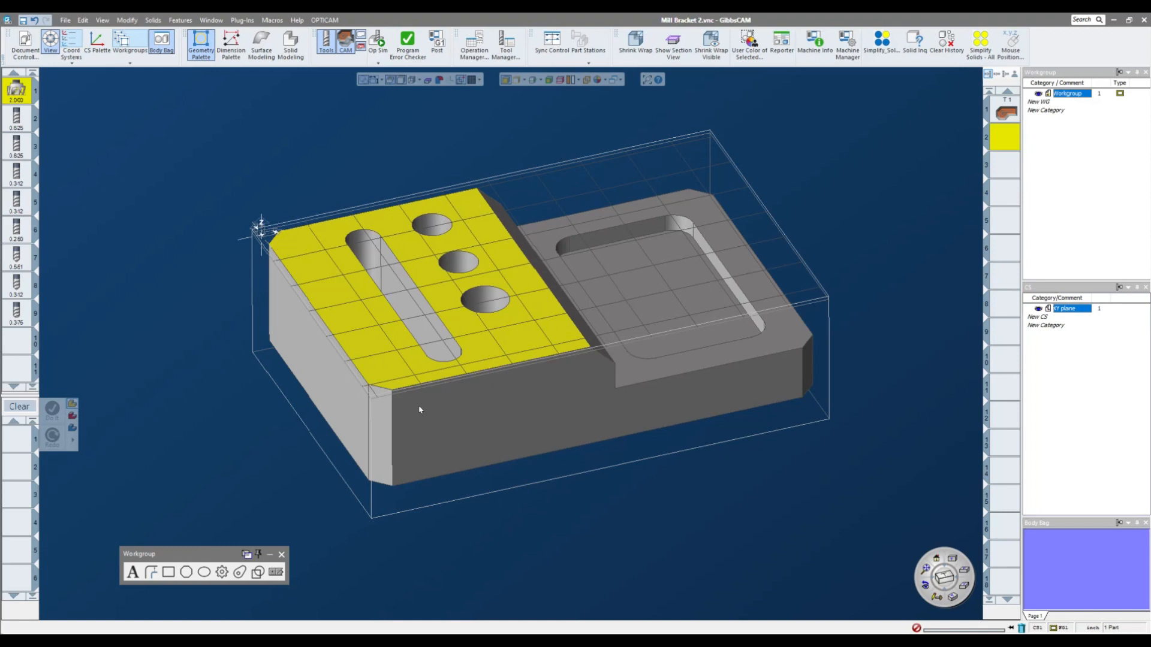
pyautogui.click(557, 231)
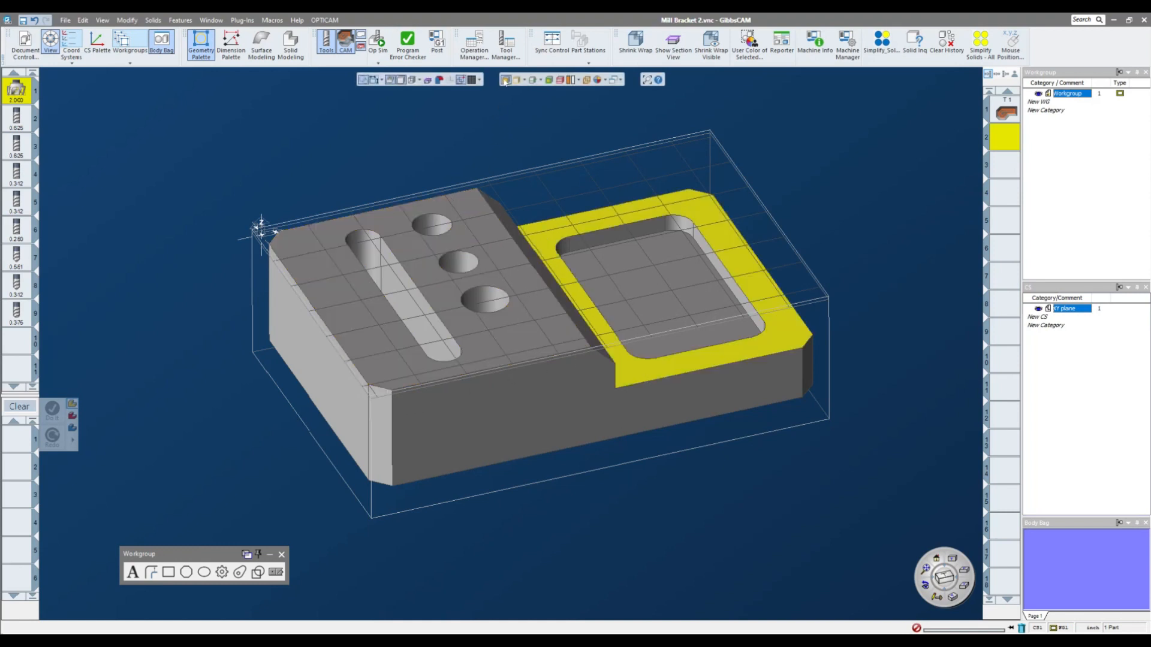
pyautogui.click(868, 305)
pyautogui.doubleClick(601, 365)
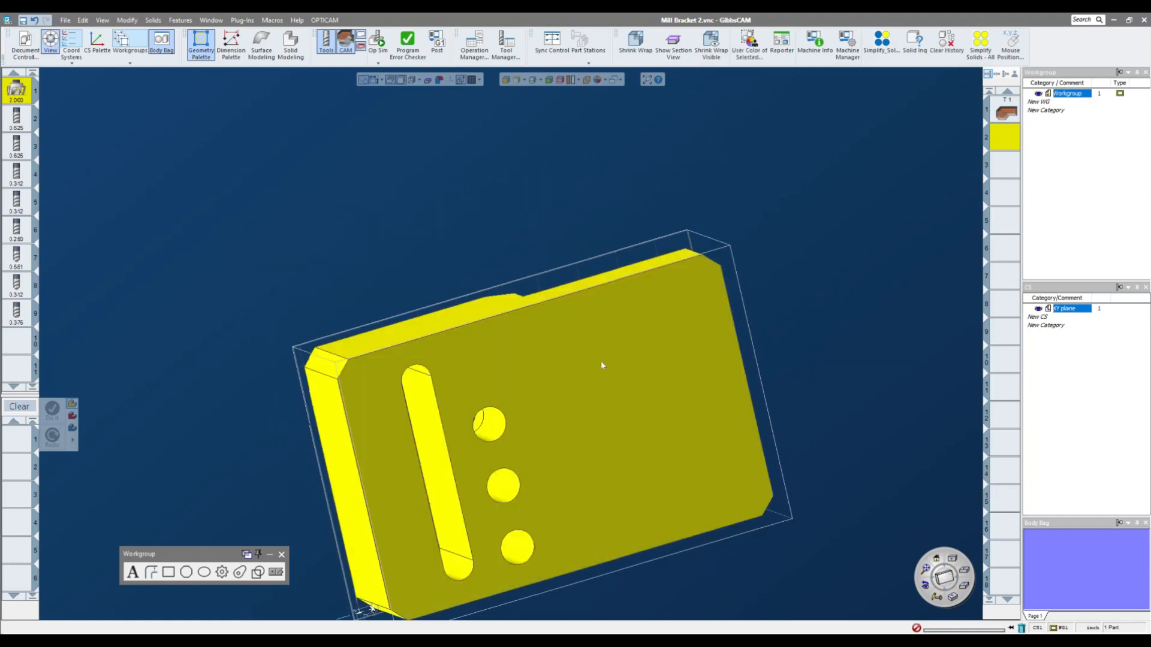
pyautogui.click(506, 80)
pyautogui.click(565, 344)
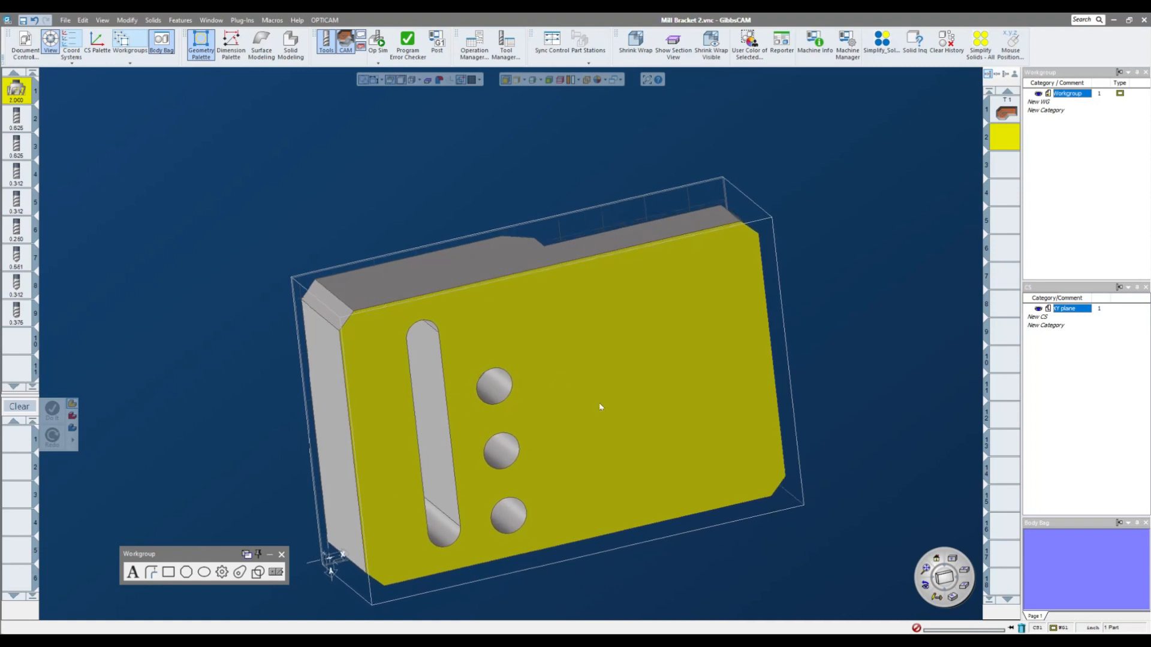
pyautogui.click(508, 80)
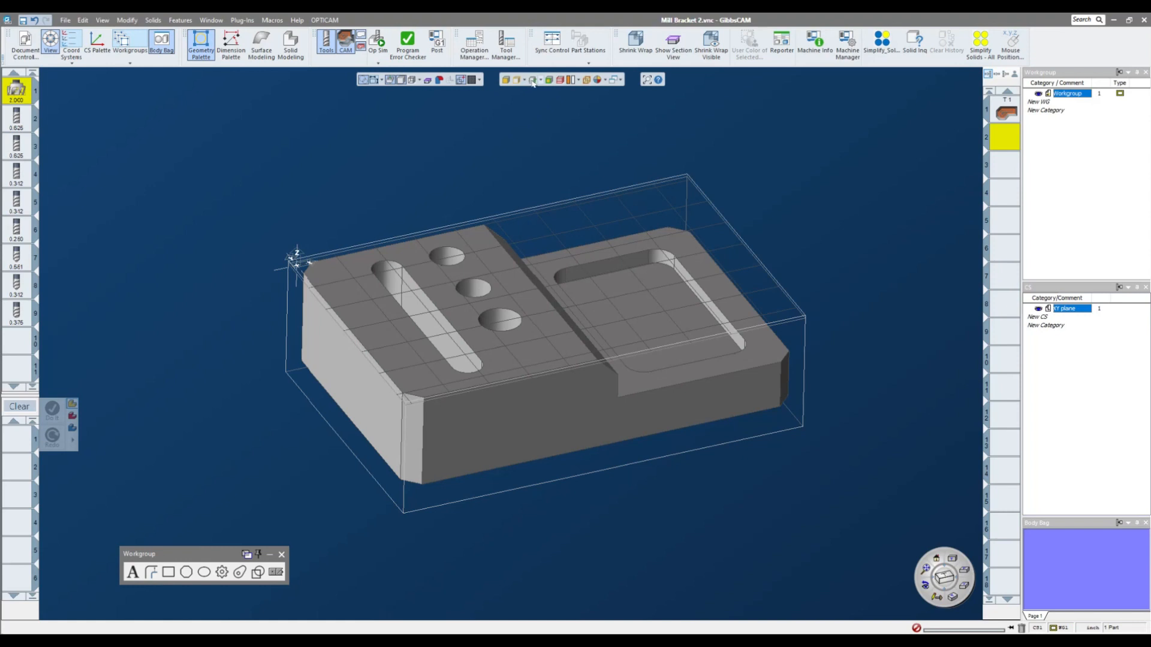
# Slice the bracket below its lower step with the profiler and extract the outer profile as geometry.
pyautogui.click(532, 80)
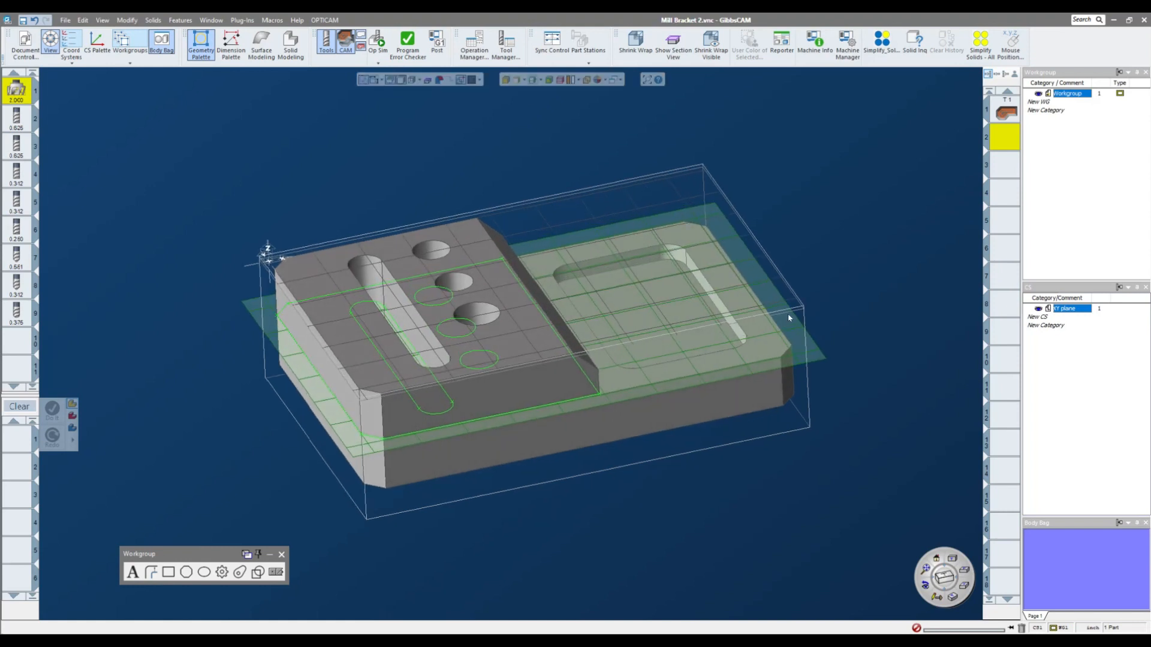
pyautogui.moveTo(792, 328); pyautogui.dragTo(790, 371)
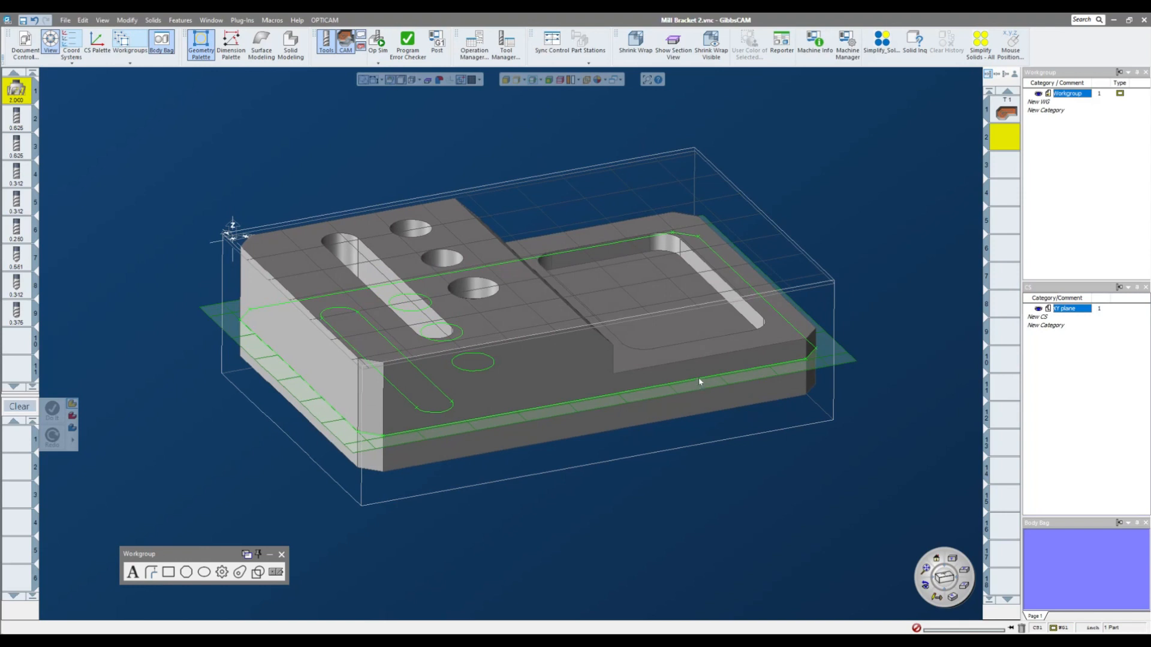
pyautogui.click(699, 380)
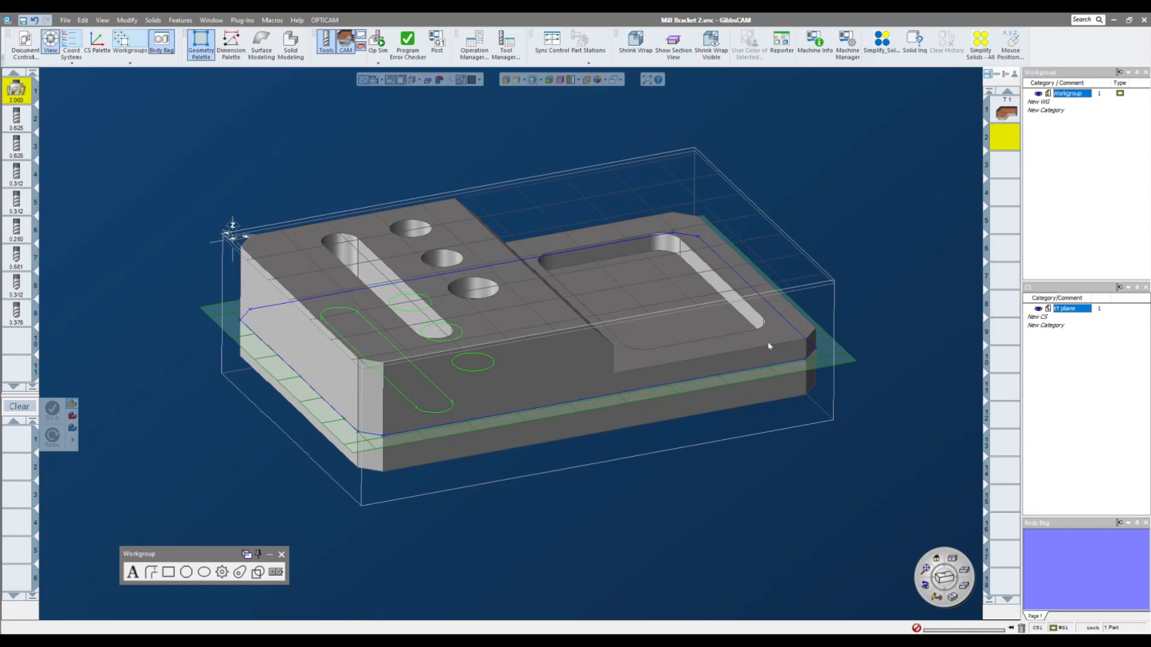
pyautogui.rightClick(705, 380)
pyautogui.click(729, 383)
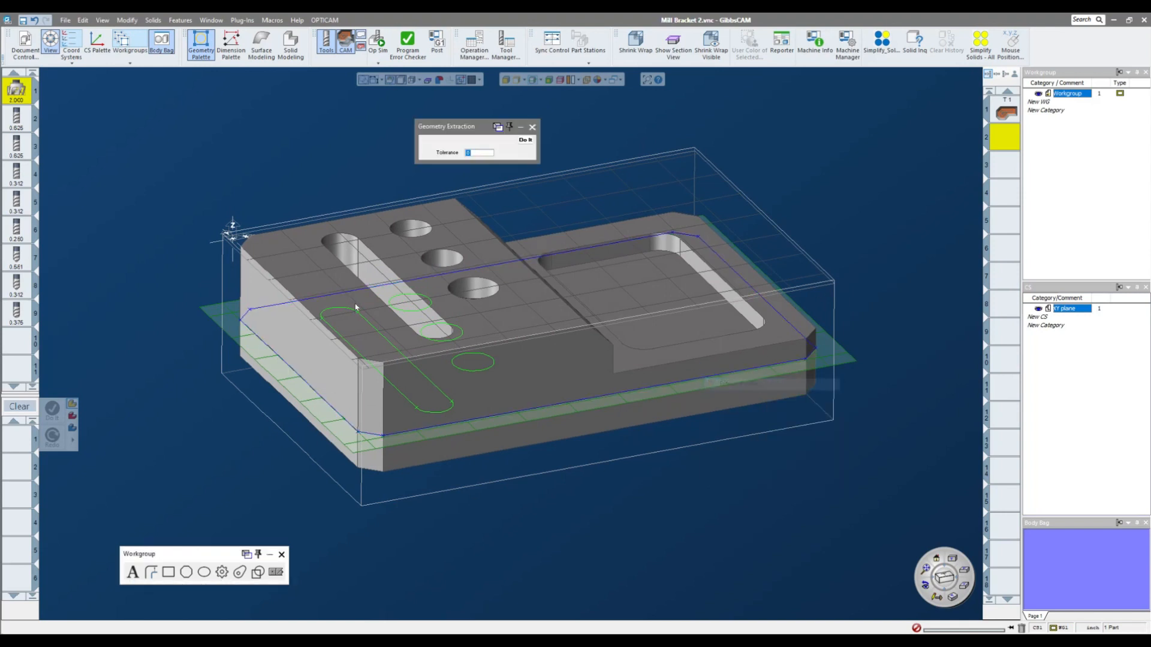
pyautogui.click(525, 140)
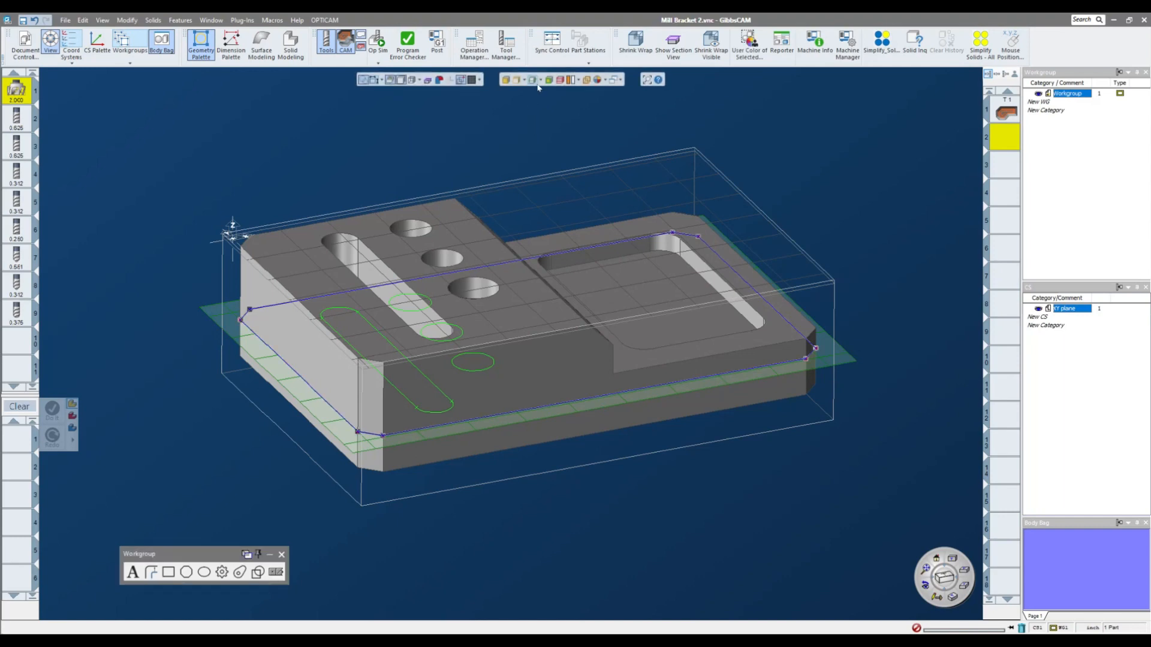
# Set the flute length of the 0.625 end mill, milling tool 2, to 1.75.
pyautogui.moveTo(268, 166); pyautogui.dragTo(317, 306, button='middle')
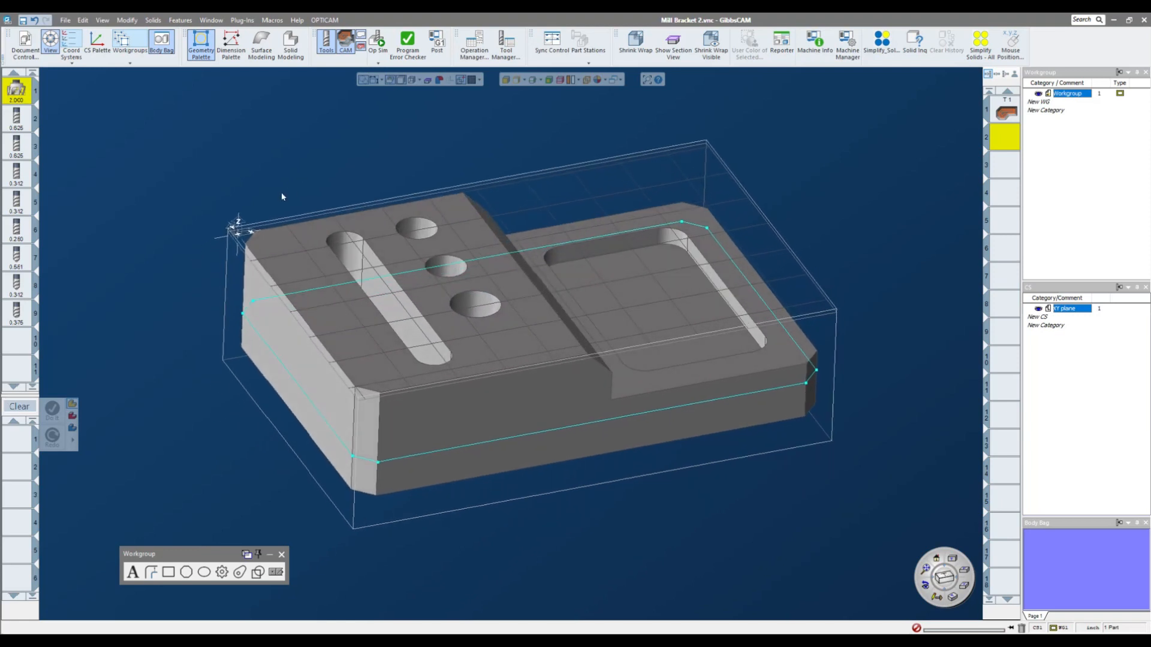
pyautogui.moveTo(282, 196); pyautogui.dragTo(475, 181, button='middle')
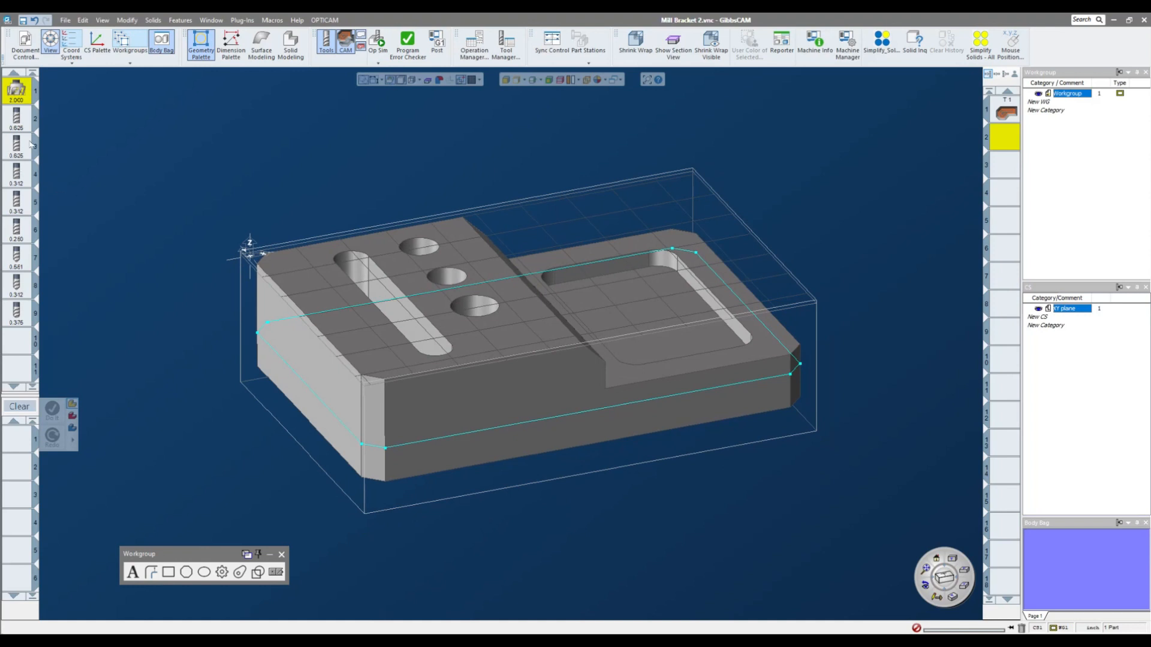
pyautogui.doubleClick(18, 118)
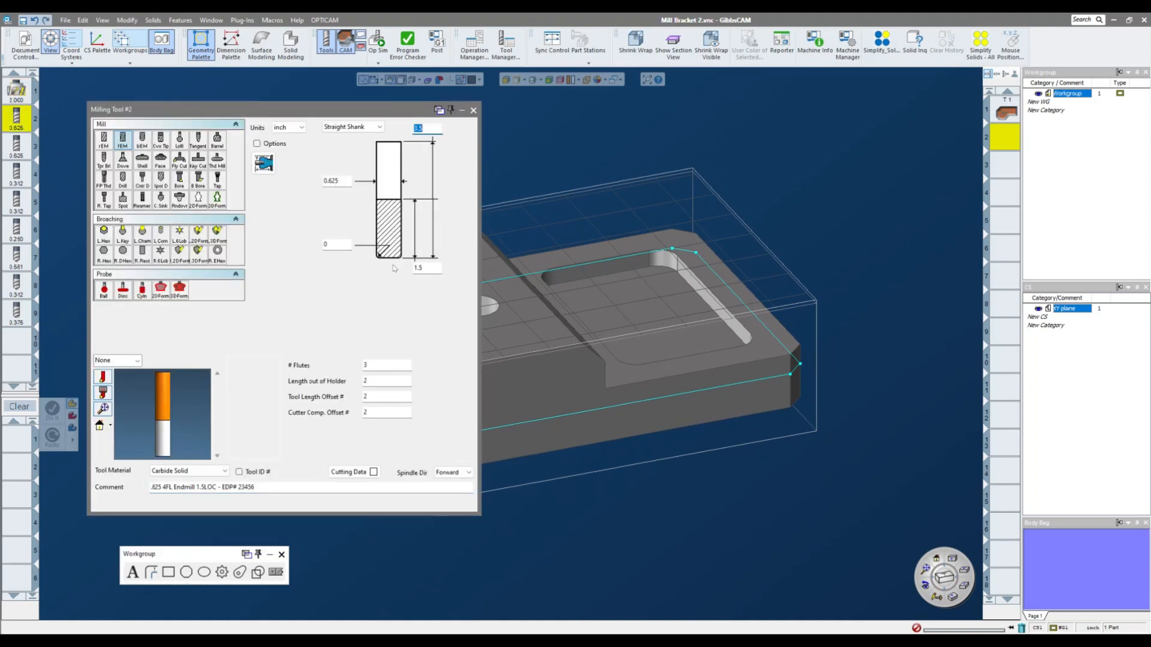
pyautogui.click(427, 267)
pyautogui.write('1.75')
pyautogui.click(473, 110)
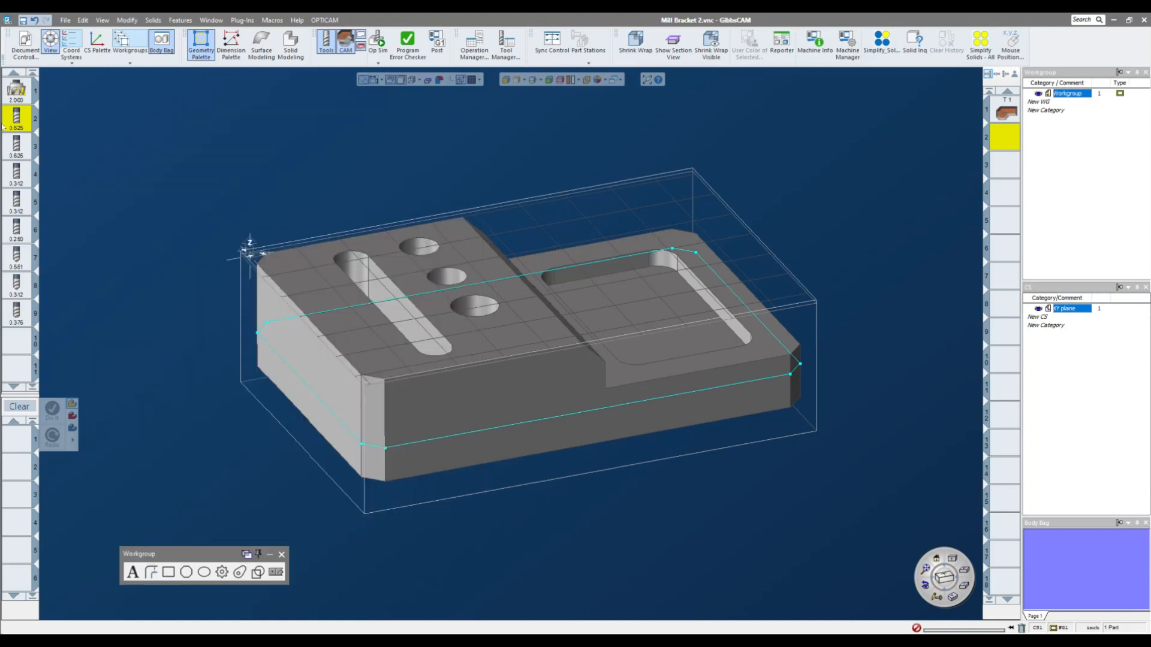
# Create a contour process with the 0.625 end mill, tool 2, with surface depth 0 and final depth -1.5928.
pyautogui.moveTo(3, 126); pyautogui.dragTo(18, 439)
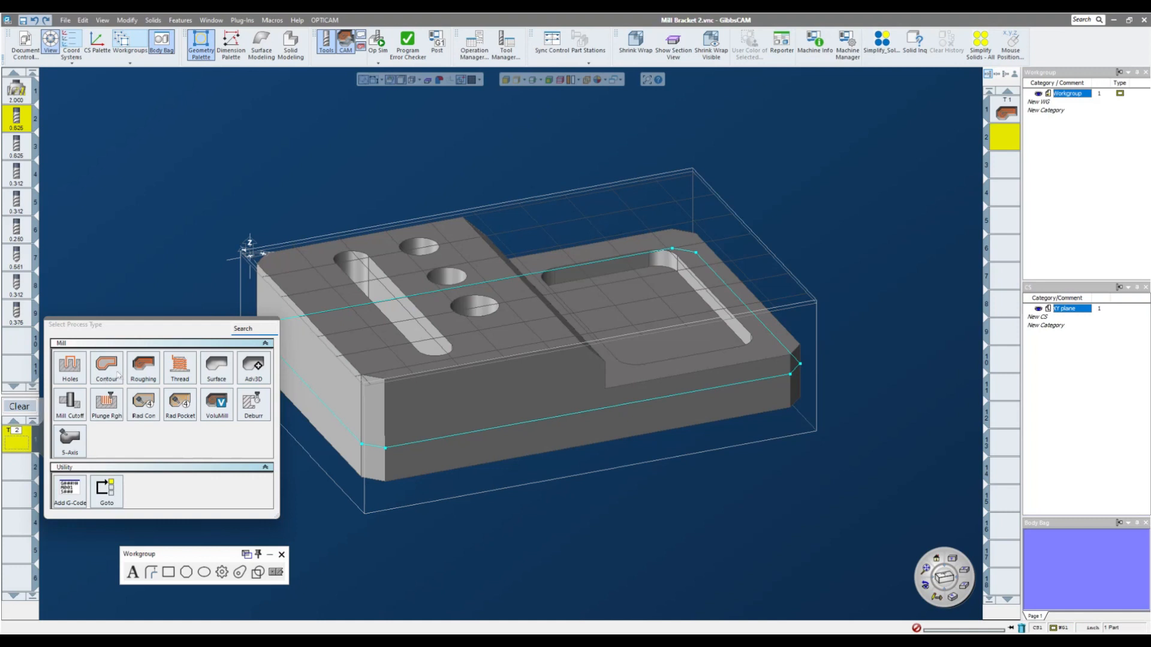
pyautogui.click(118, 375)
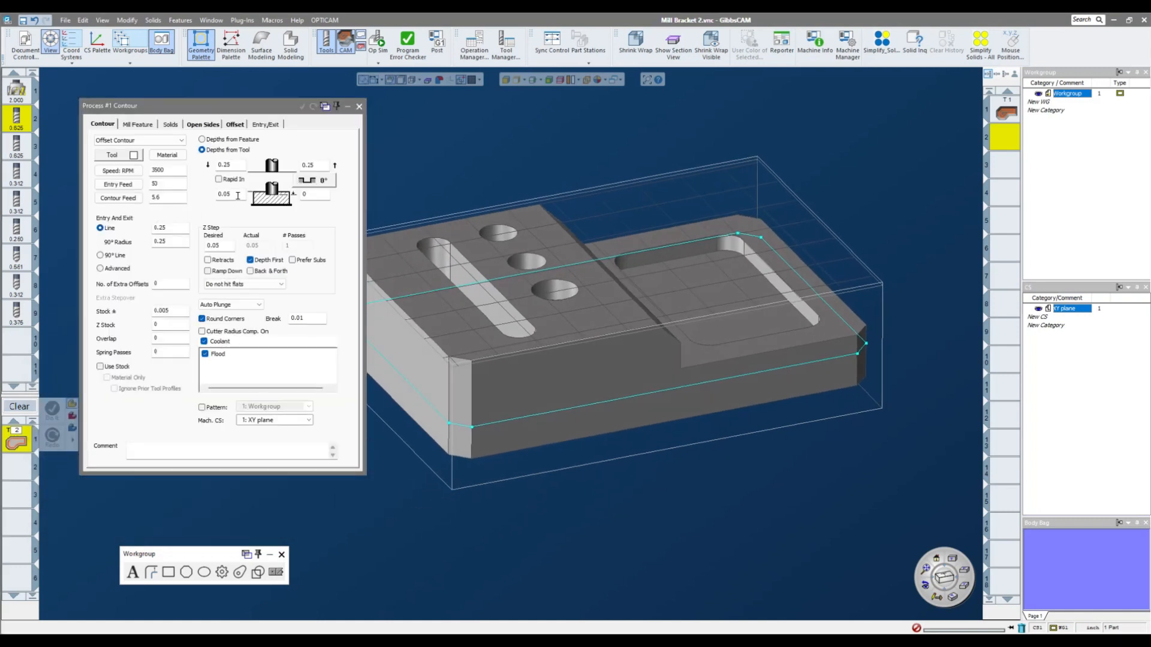
pyautogui.doubleClick(237, 195)
pyautogui.write('0')
pyautogui.doubleClick(305, 195)
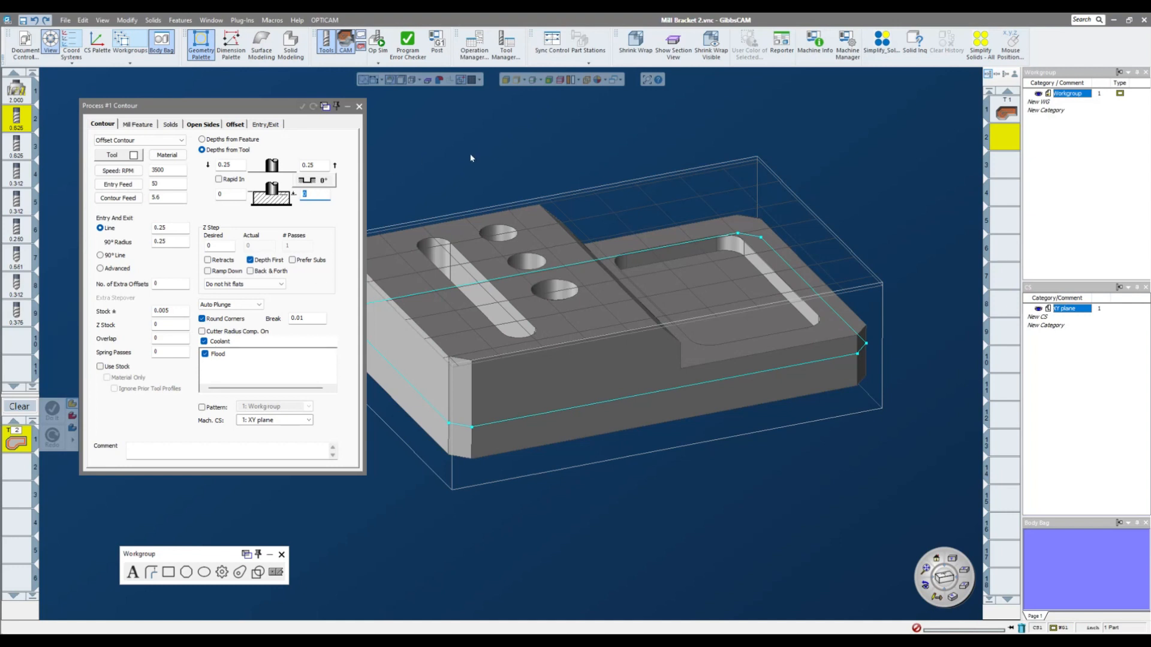
pyautogui.click(518, 387)
pyautogui.write('-.025')
# Set the roughing contour's desired Z step to 0.25 and its side stock allowance to 0.02.
pyautogui.doubleClick(231, 246)
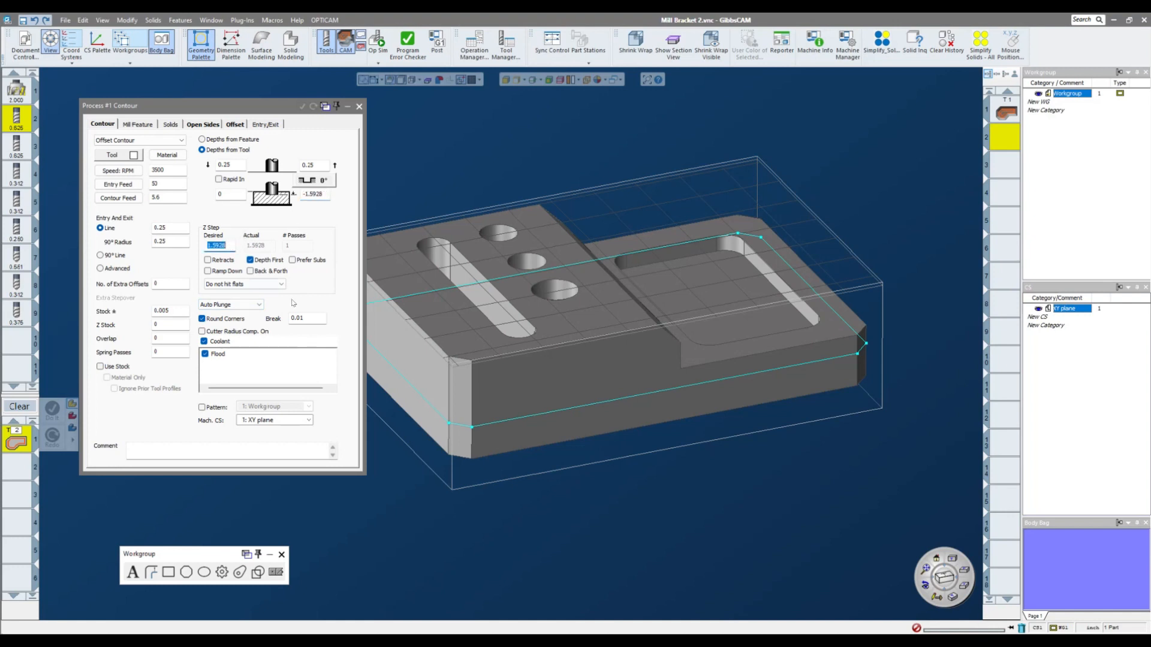
pyautogui.write('.25')
pyautogui.doubleClick(168, 311)
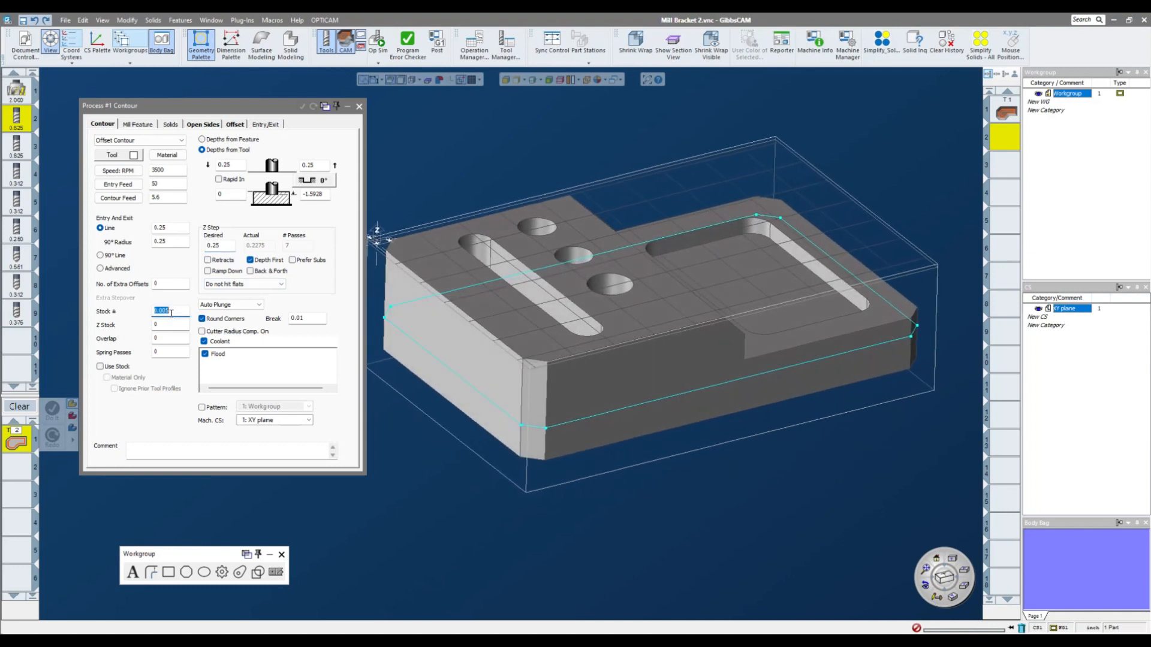
pyautogui.write('.02')
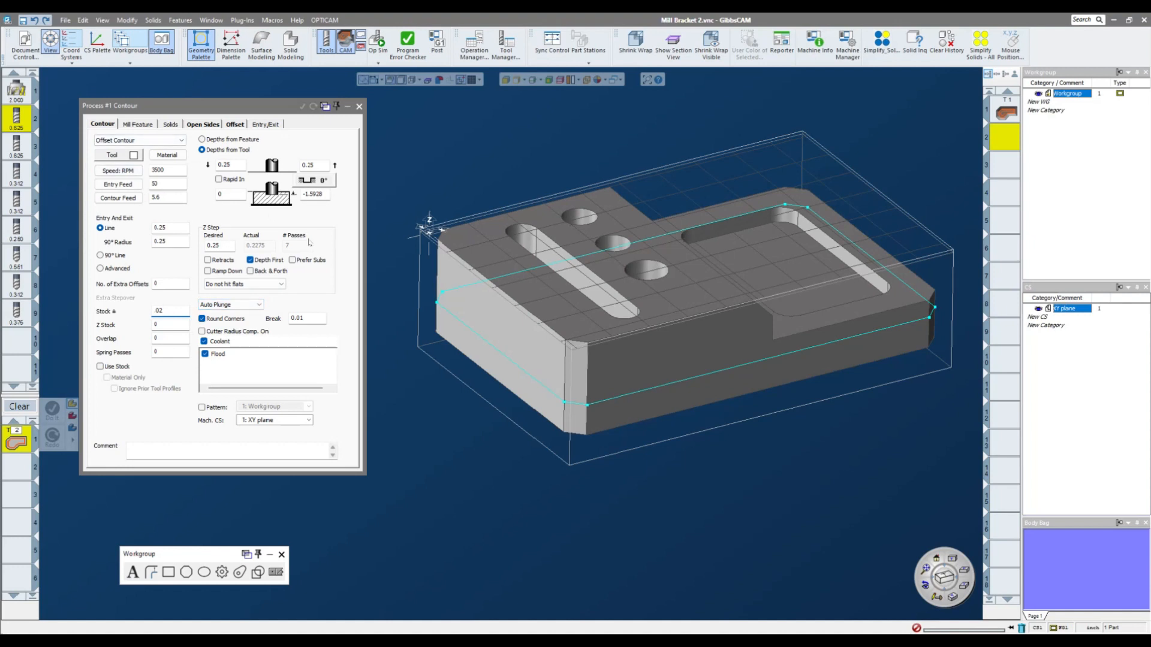
# Generate the roughing contour toolpath around the extracted outer profile and move the operation to slot 3.
pyautogui.click(495, 348)
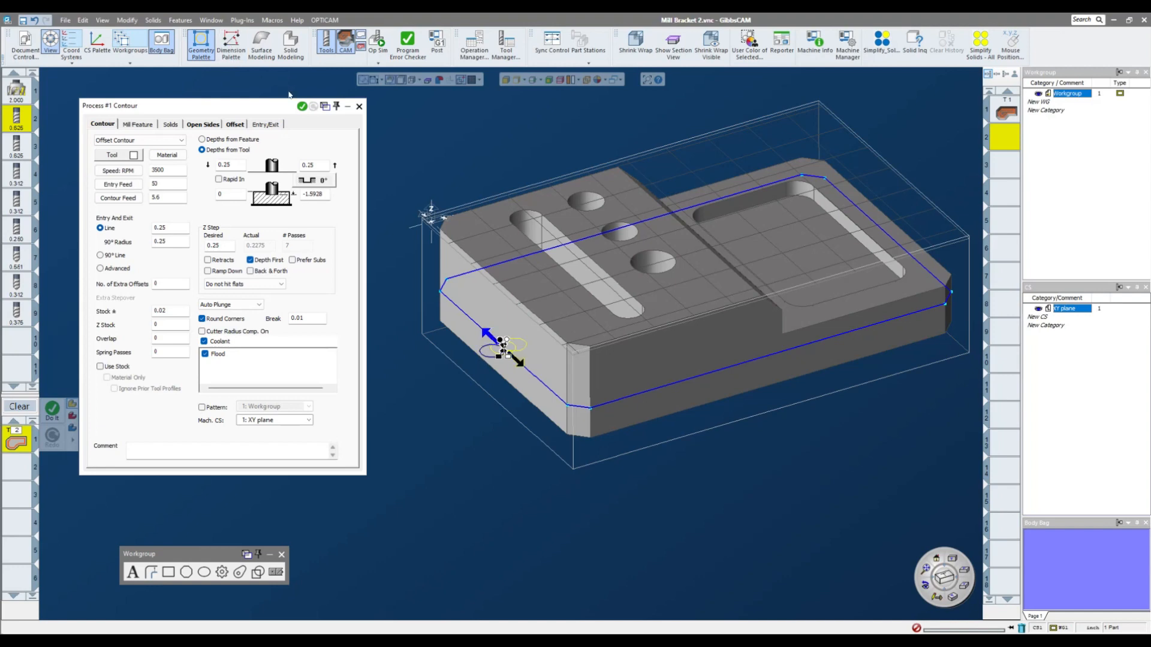
pyautogui.click(303, 107)
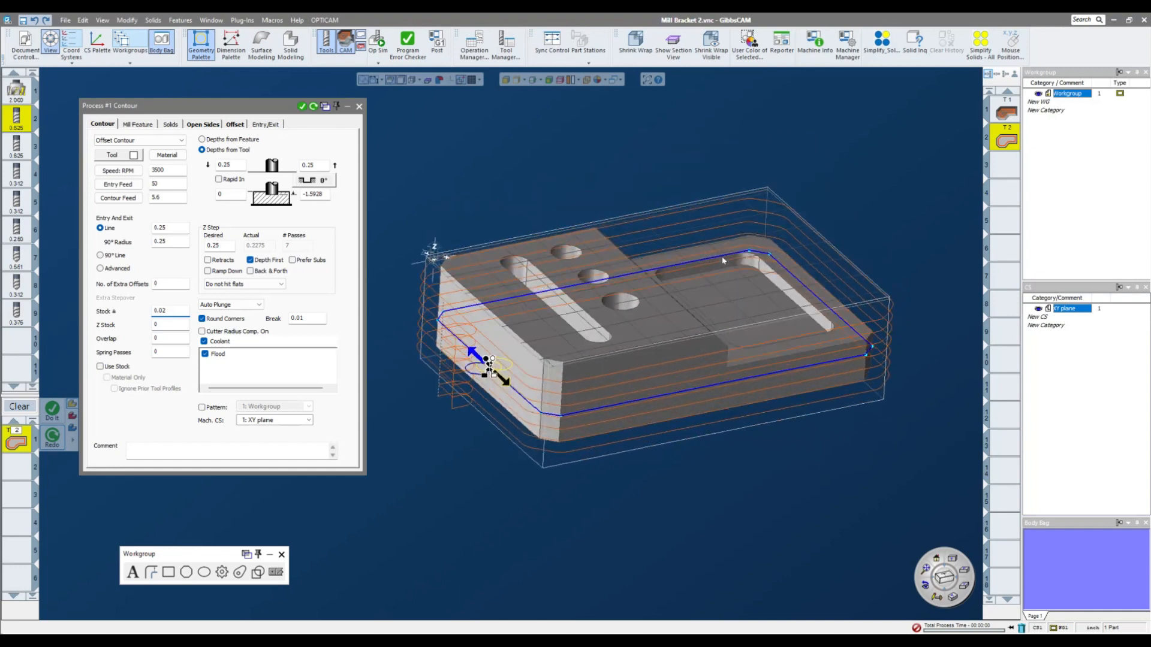
pyautogui.moveTo(723, 260); pyautogui.dragTo(950, 226, button='middle')
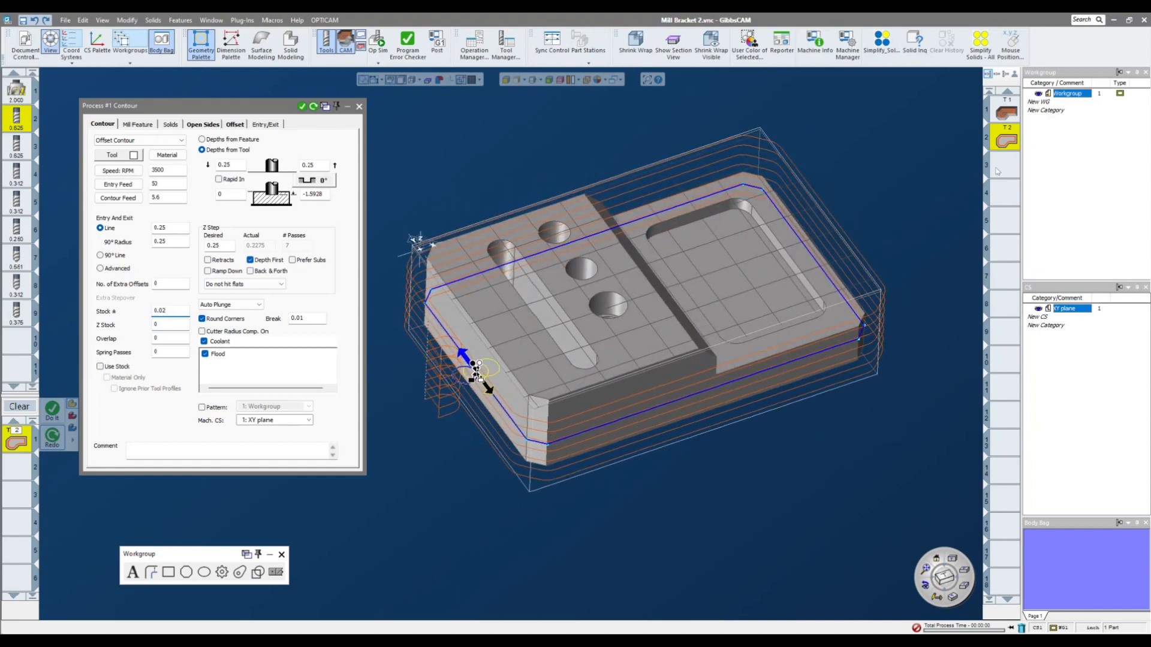
pyautogui.moveTo(1006, 147); pyautogui.dragTo(1006, 171)
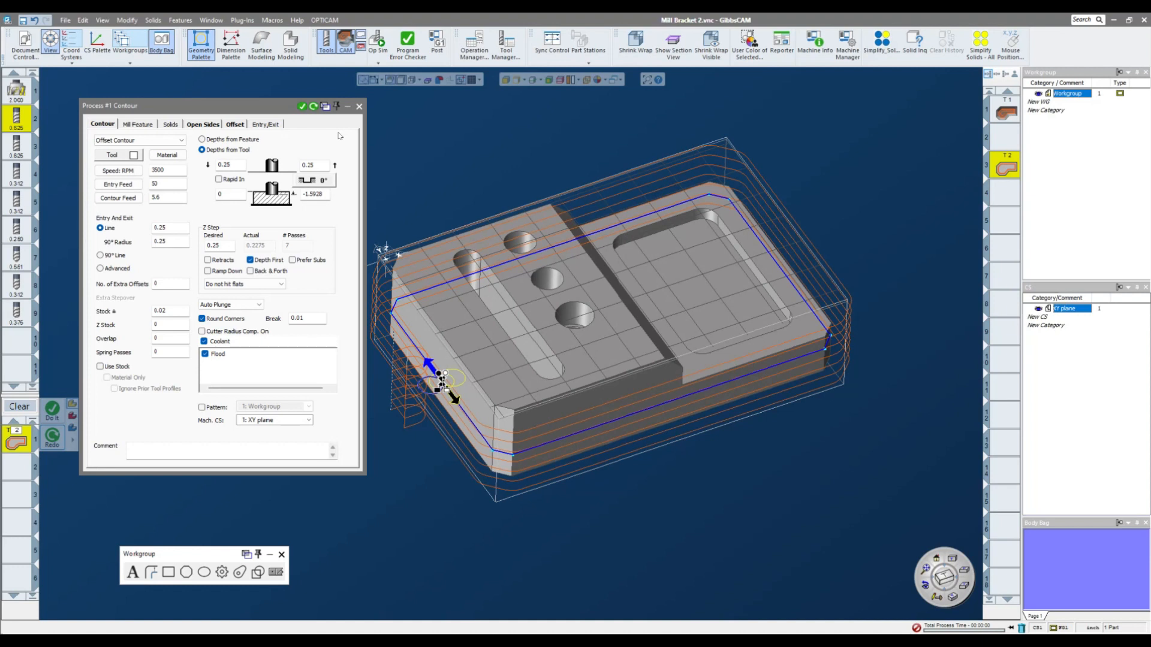
# Generate a full-depth finishing contour in operation slot 4 with Z step 0, stock 0 and contour feed 25.
pyautogui.click(1005, 191)
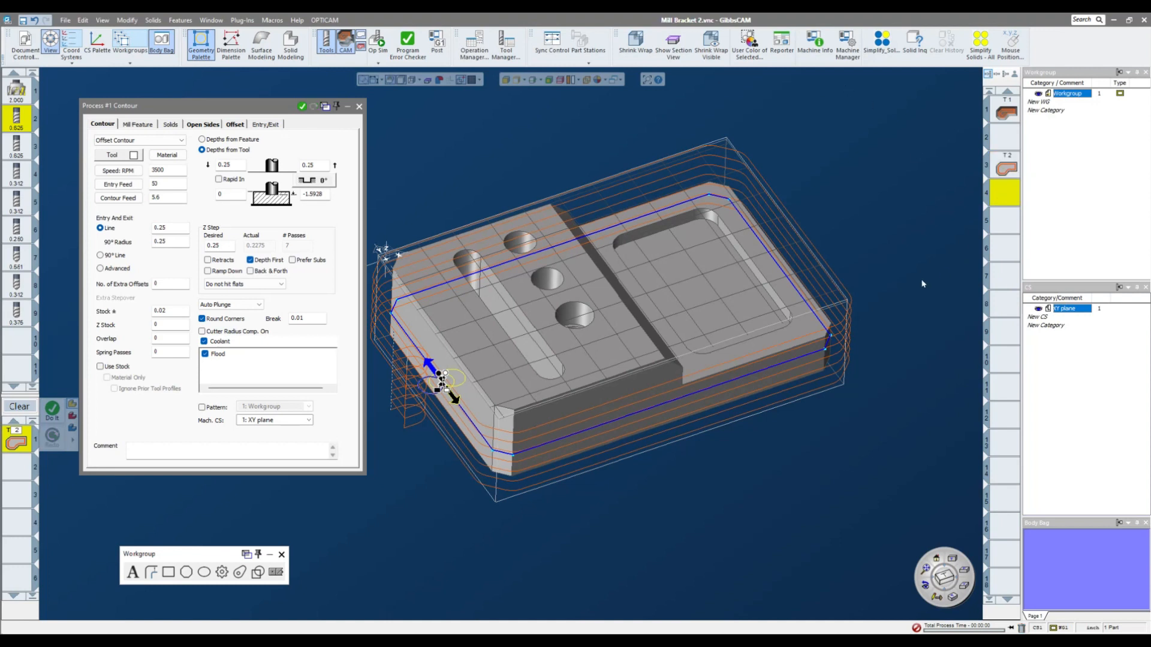
pyautogui.doubleClick(219, 245)
pyautogui.write('0')
pyautogui.doubleClick(172, 311)
pyautogui.write('0')
pyautogui.doubleClick(165, 194)
pyautogui.write('25')
pyautogui.click(301, 107)
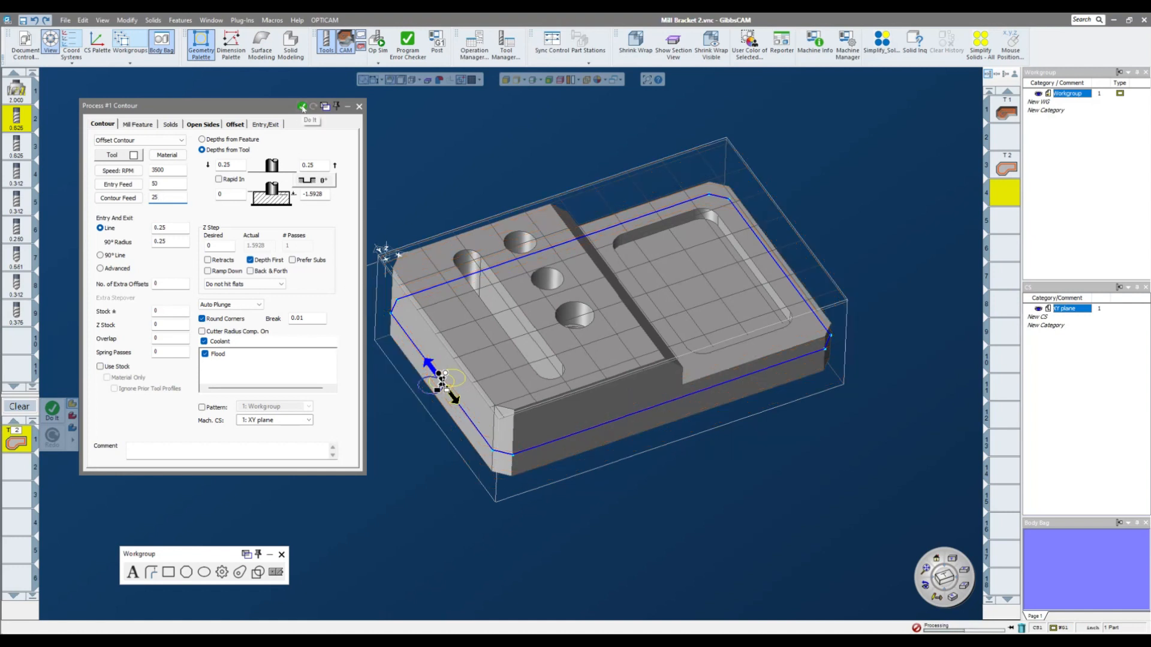
pyautogui.click(359, 106)
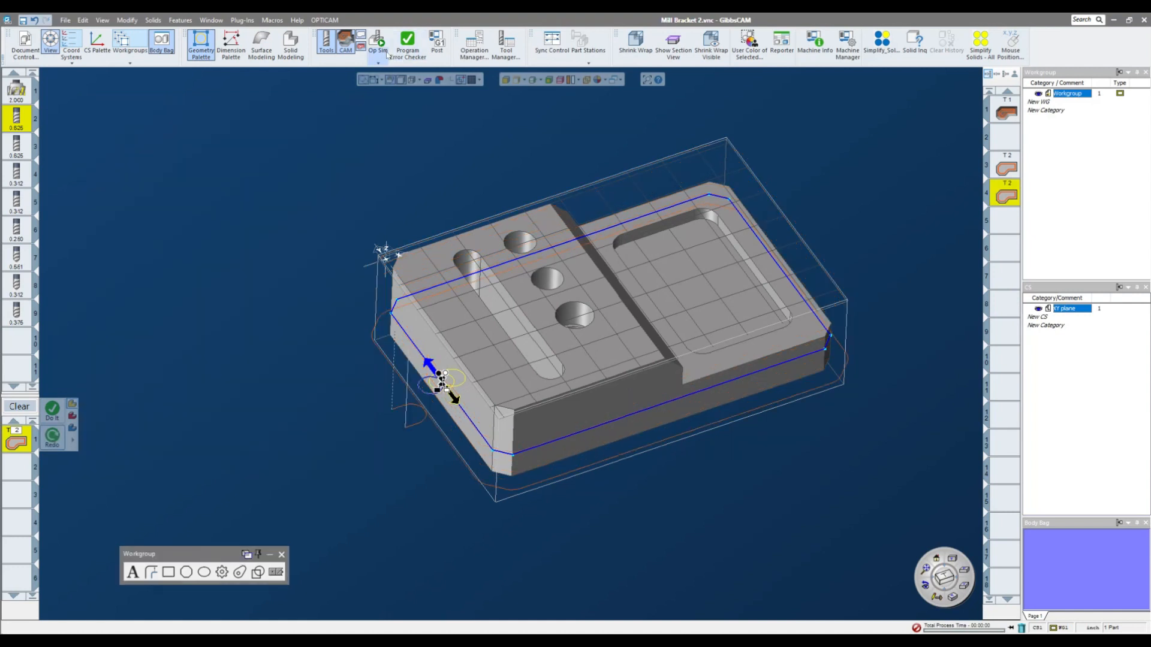
# Simulate the face-milling and contour operations on the stock at increased speed.
pyautogui.click(377, 41)
pyautogui.click(853, 116)
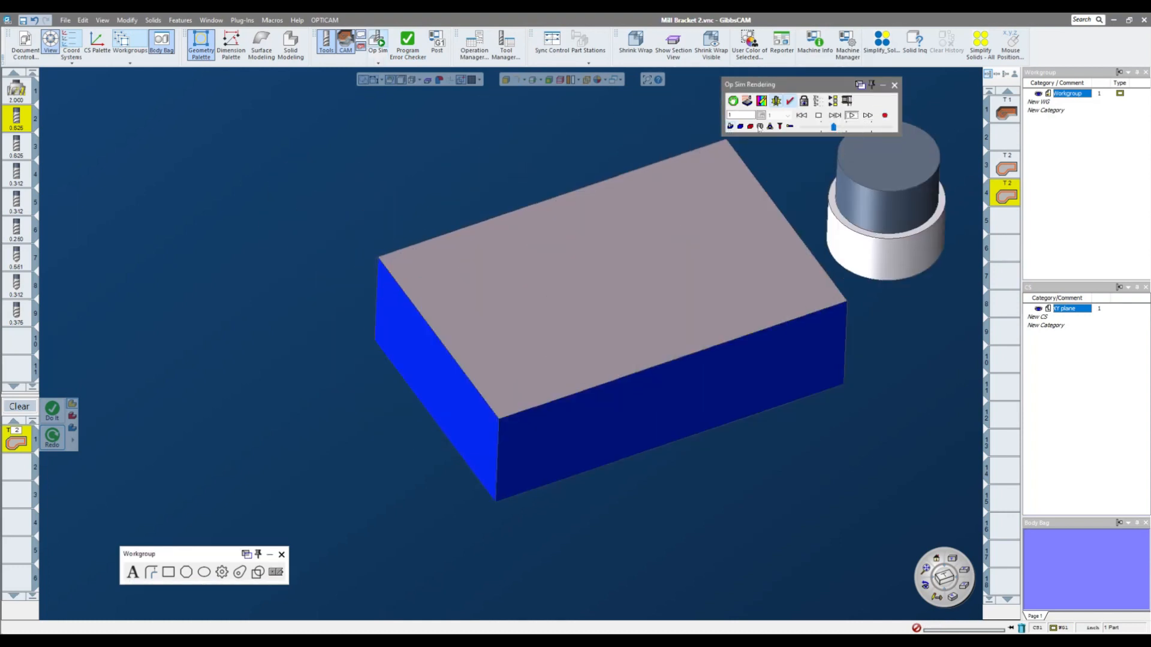
pyautogui.moveTo(834, 126); pyautogui.dragTo(860, 128)
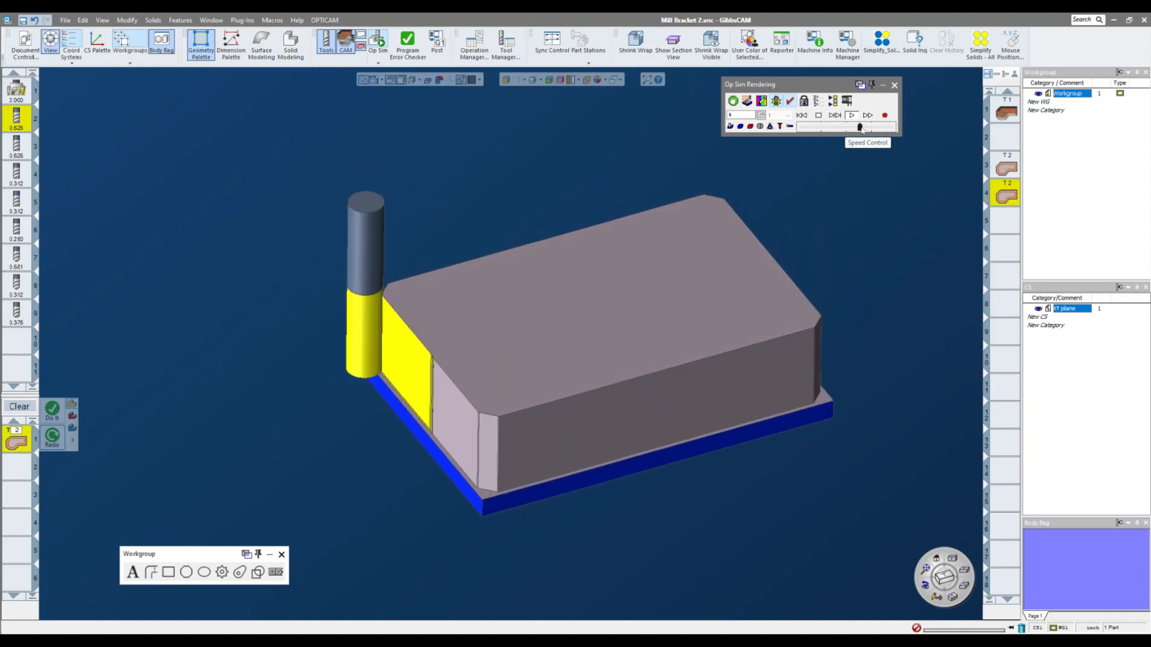
pyautogui.click(894, 85)
pyautogui.click(747, 199)
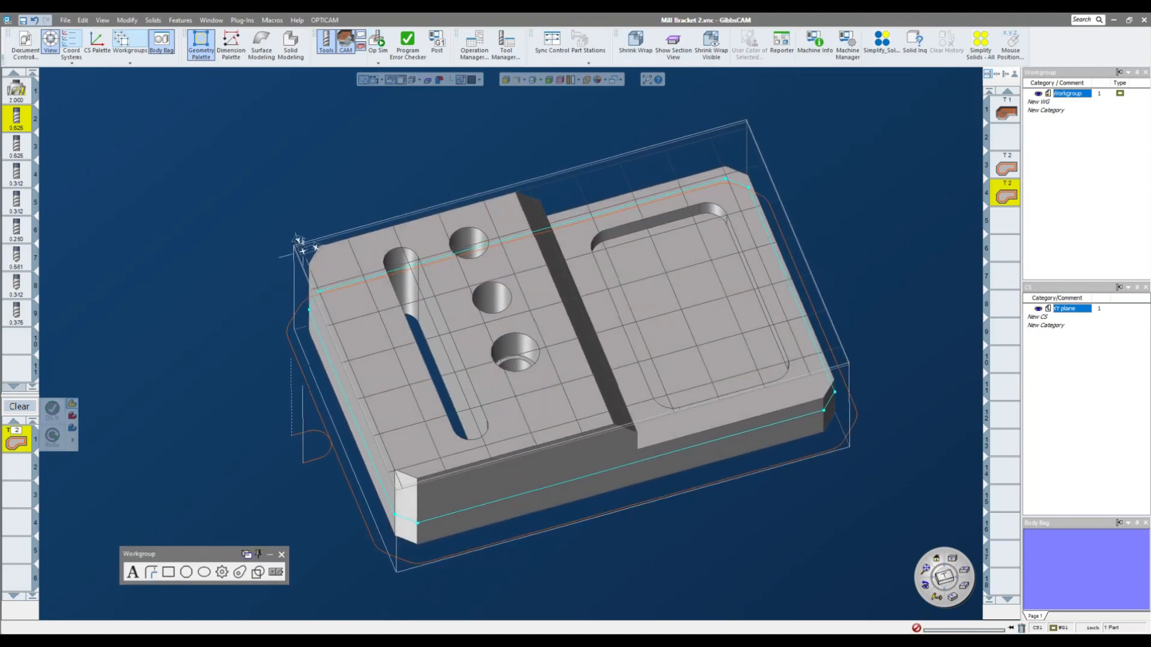
# Clear the process list, recall the finishing contour operation and move it to slot 5.
pyautogui.click(18, 409)
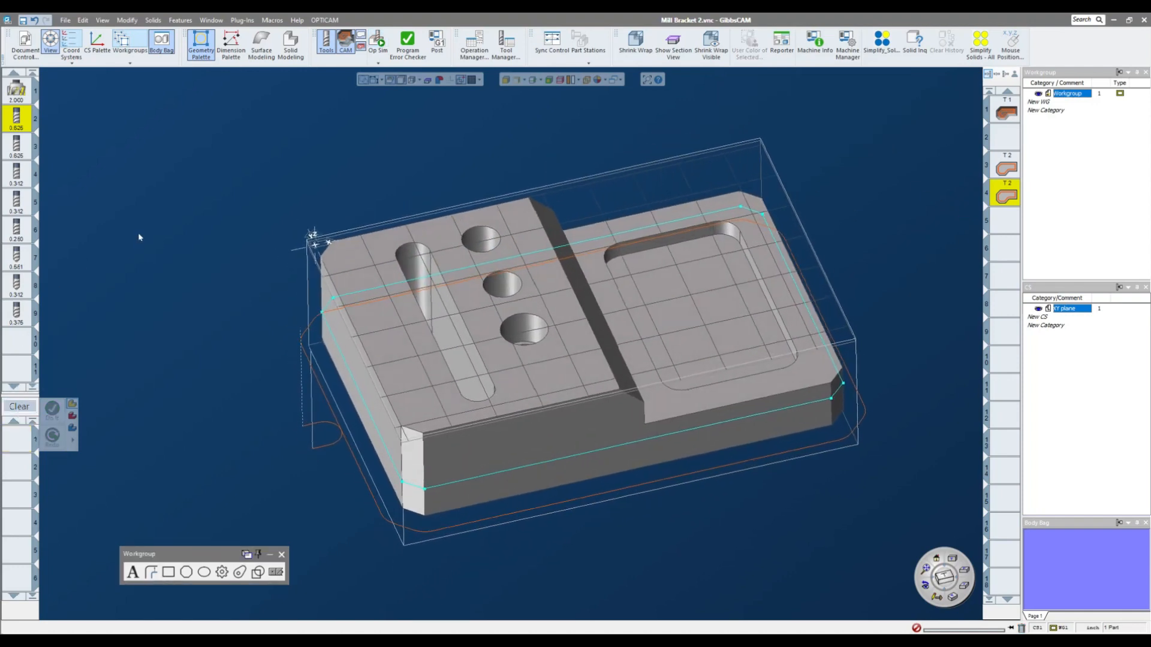
pyautogui.doubleClick(1004, 169)
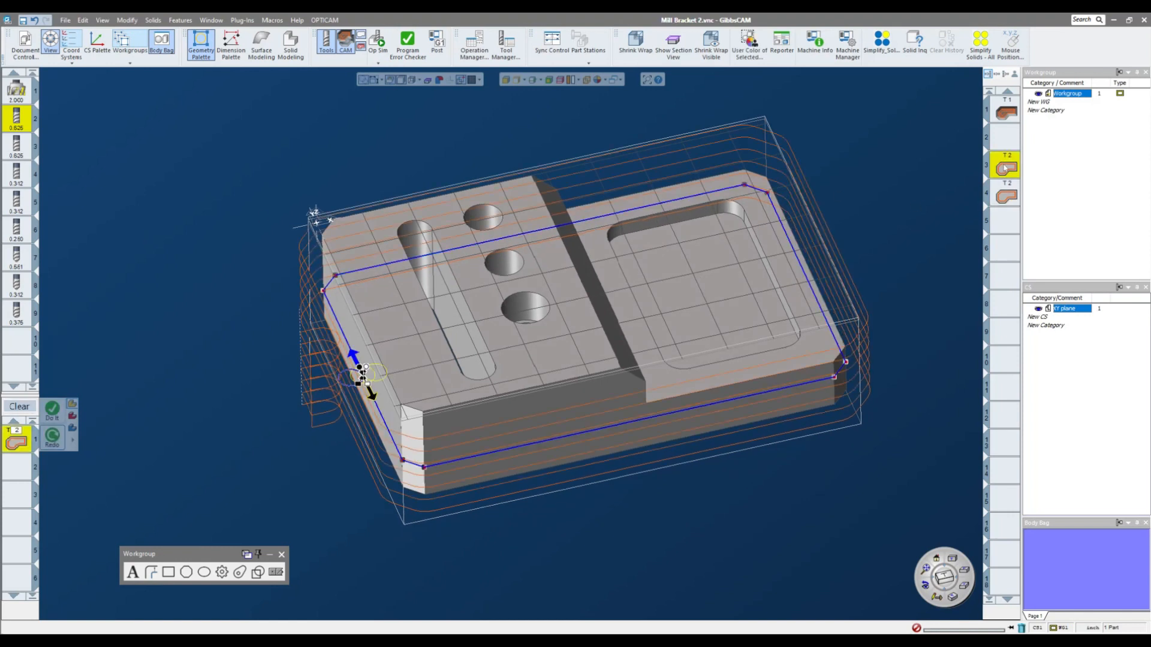
pyautogui.click(1007, 197)
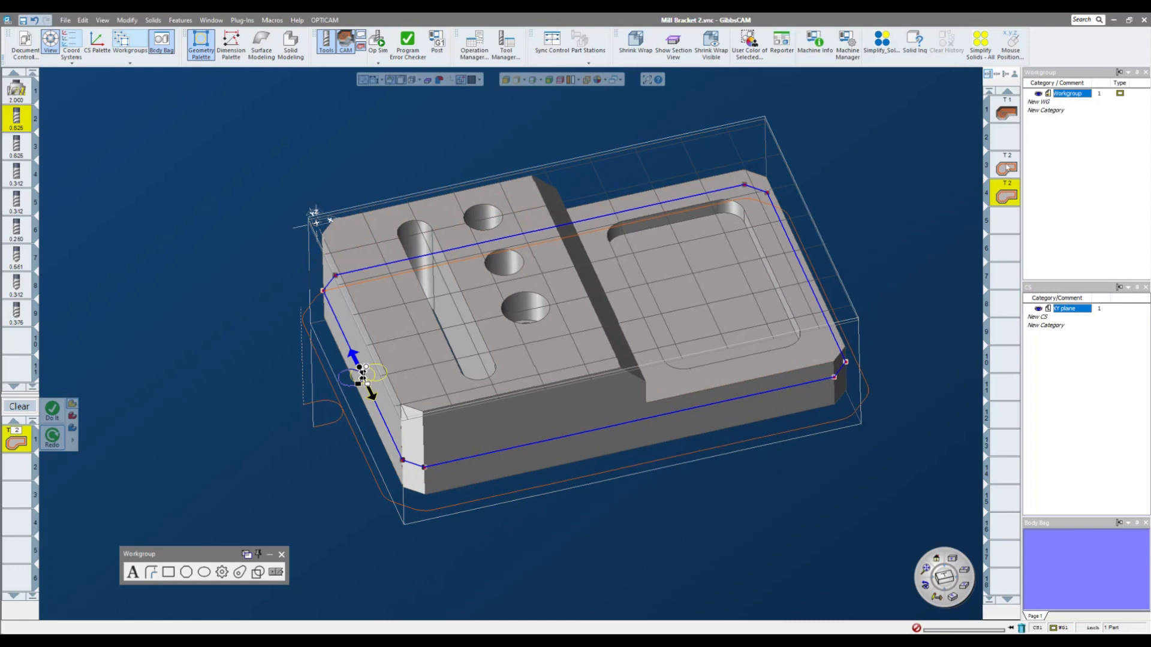
pyautogui.moveTo(1008, 196); pyautogui.dragTo(1008, 228)
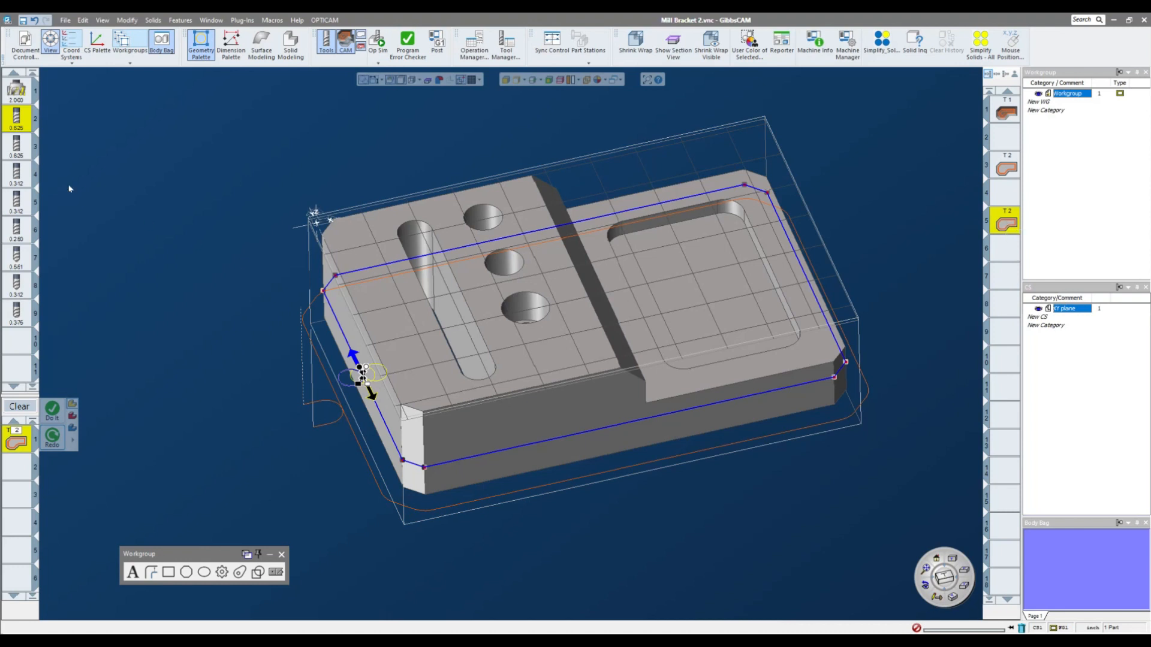
# Reassign the finishing contour process to milling tool 3 and regenerate the operation.
pyautogui.moveTo(29, 148); pyautogui.dragTo(52, 448)
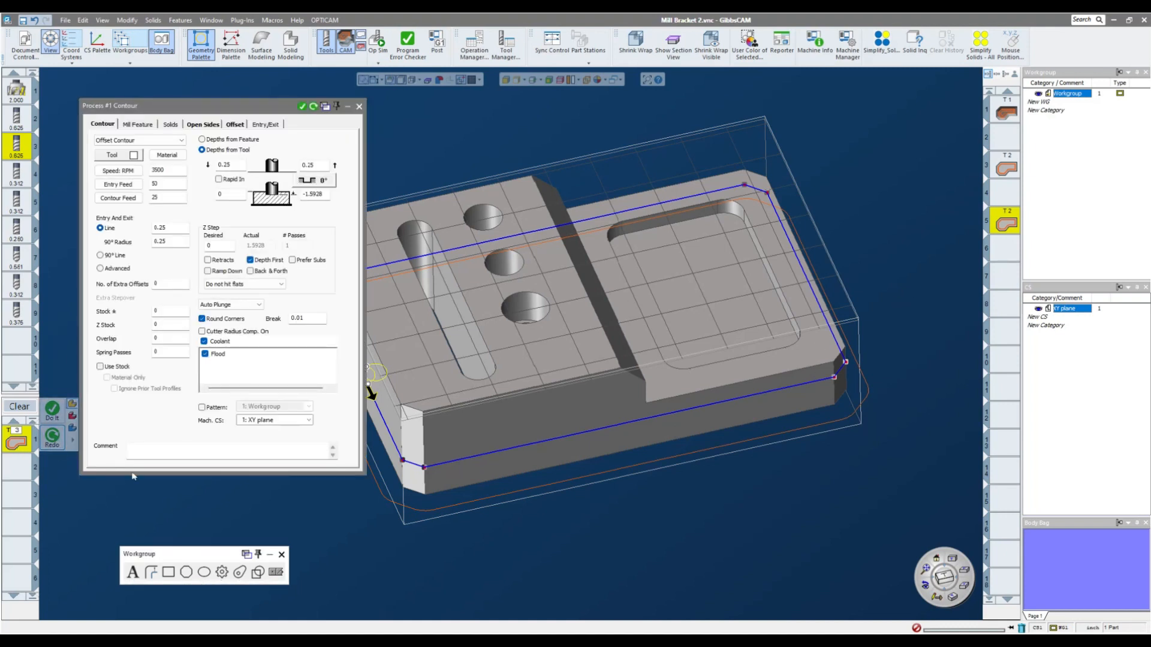
pyautogui.click(51, 438)
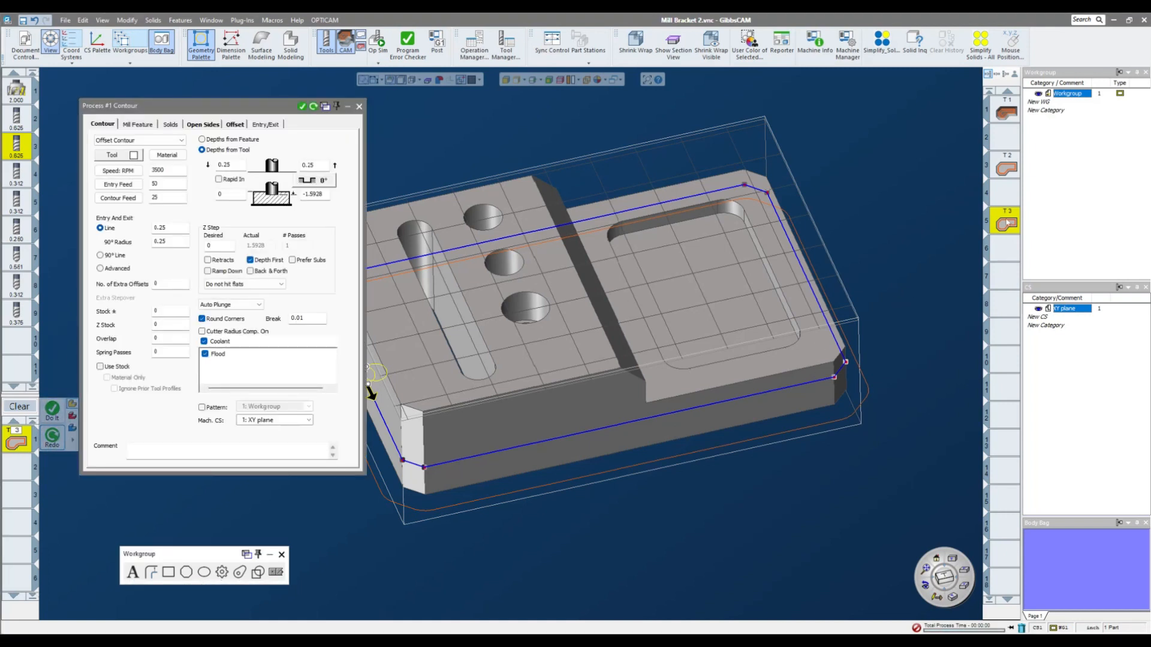
pyautogui.doubleClick(1007, 221)
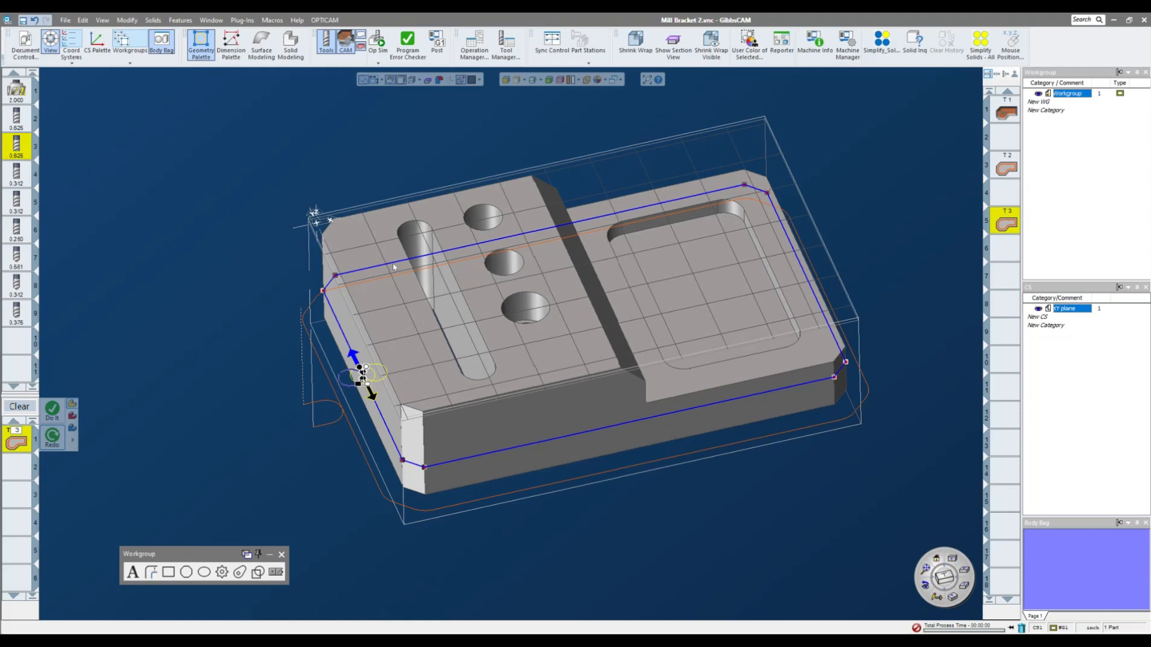
# Clear the process list, recall each finished operation for review and make operation slot 7 active.
pyautogui.click(20, 407)
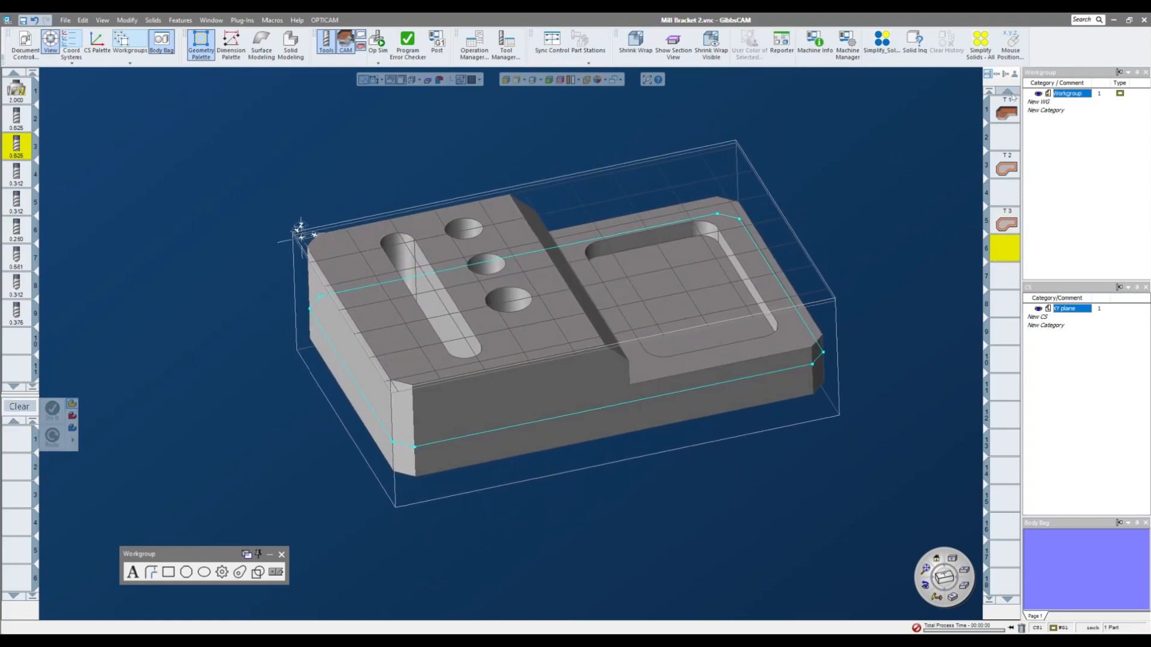
pyautogui.doubleClick(1006, 111)
pyautogui.click(1006, 168)
pyautogui.doubleClick(1006, 168)
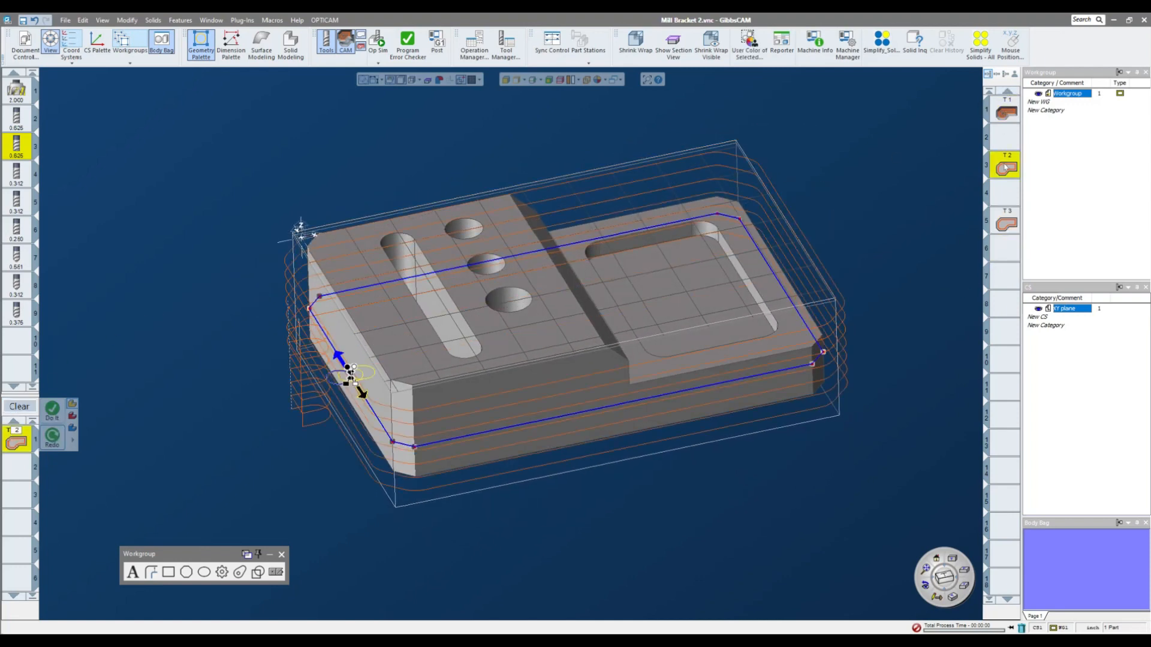
pyautogui.doubleClick(1001, 222)
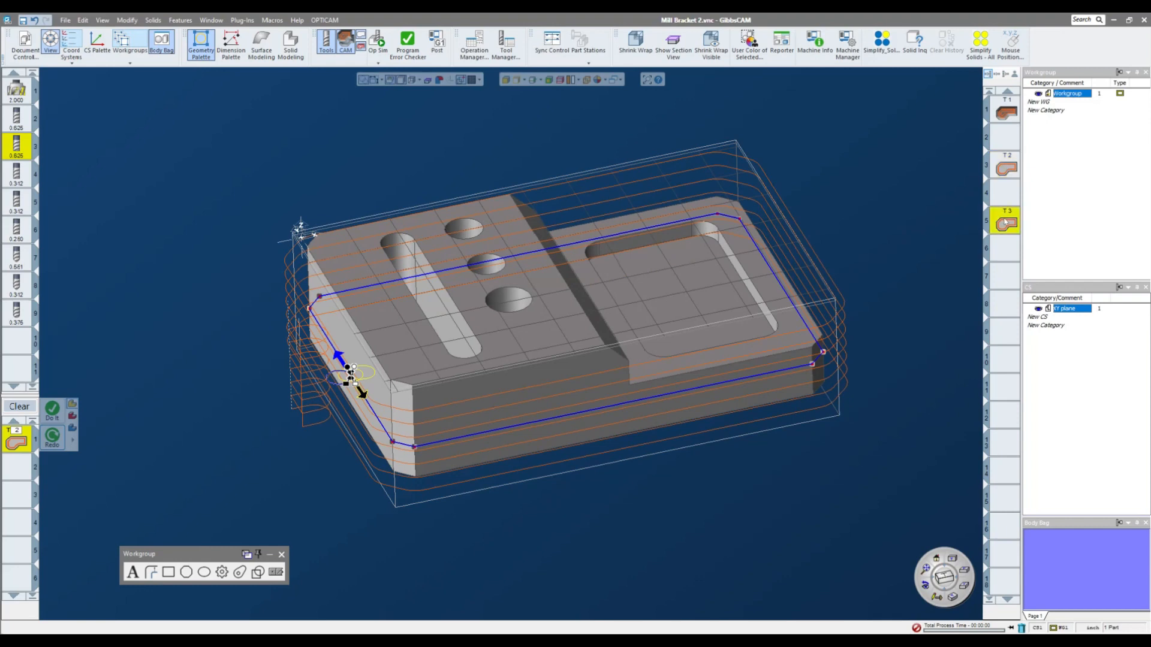
pyautogui.click(1002, 277)
pyautogui.moveTo(678, 202); pyautogui.dragTo(450, 300, button='middle')
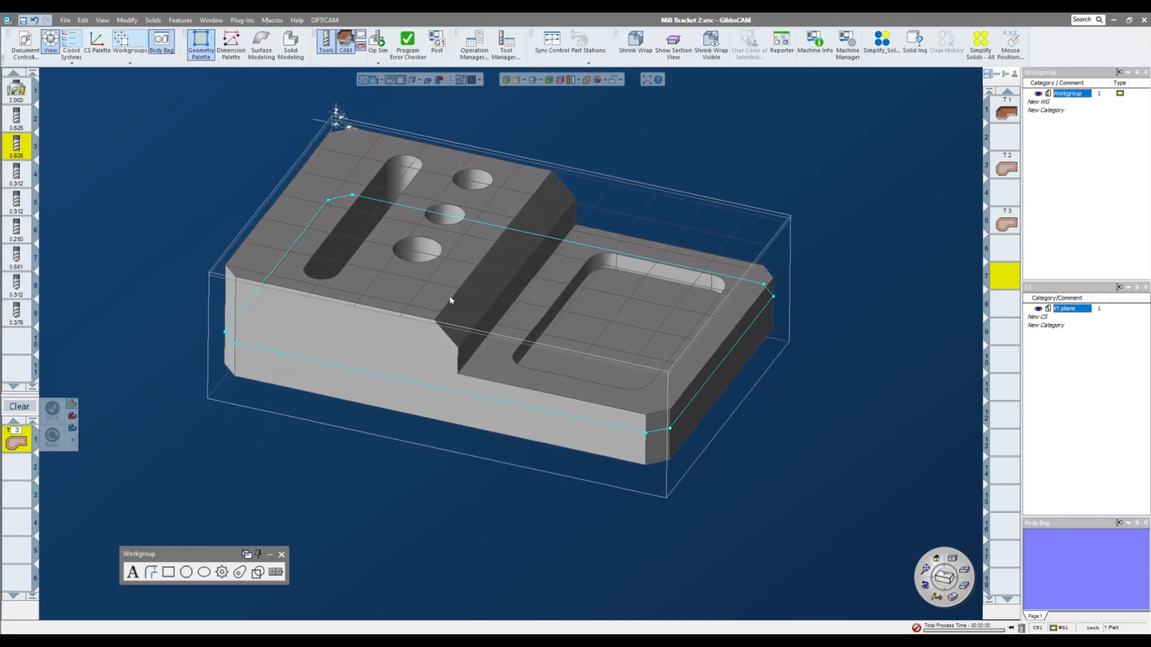
pyautogui.moveTo(670, 162); pyautogui.dragTo(280, 304, button='middle')
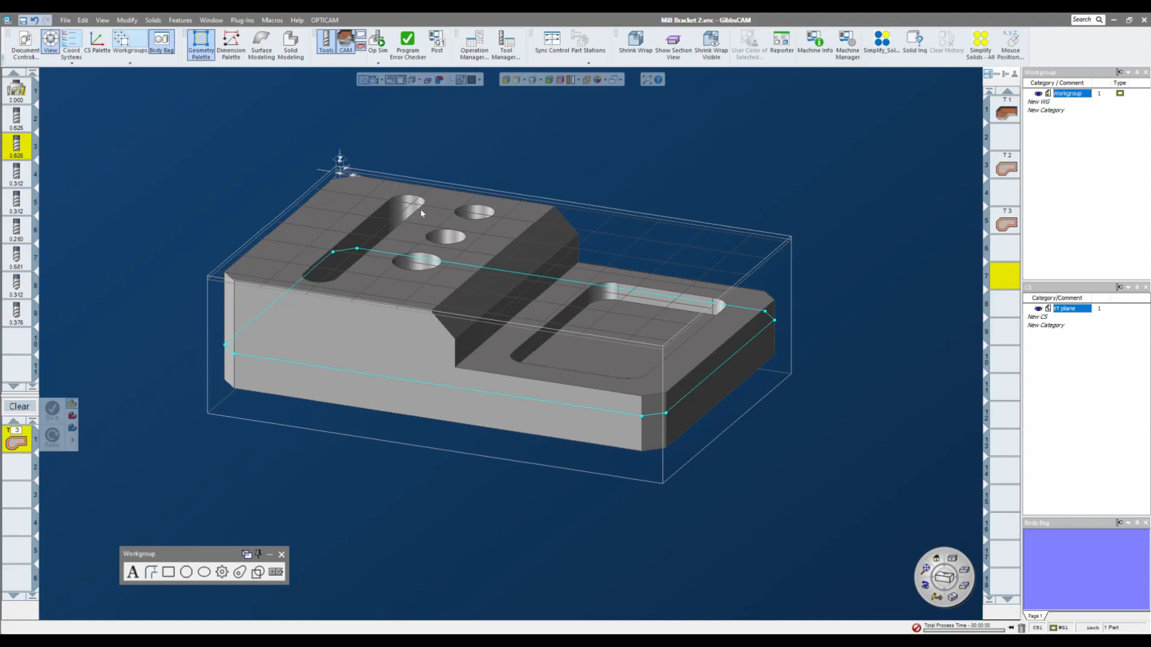
pyautogui.click(1071, 94)
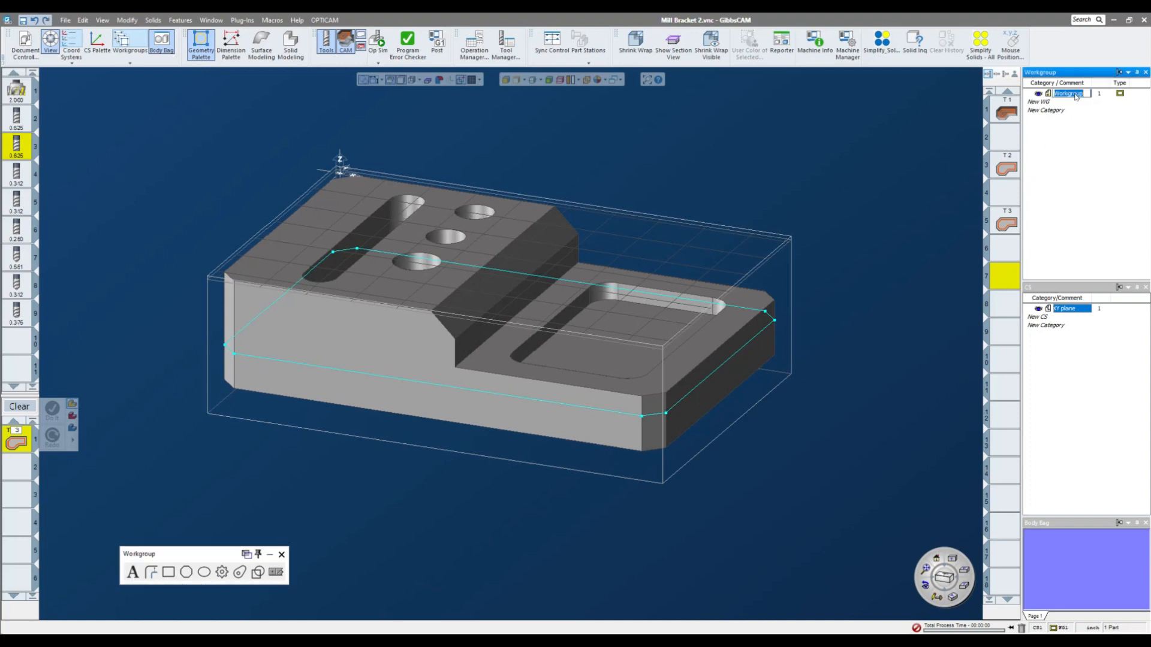
pyautogui.write('Outer r')
pyautogui.press('super+p')
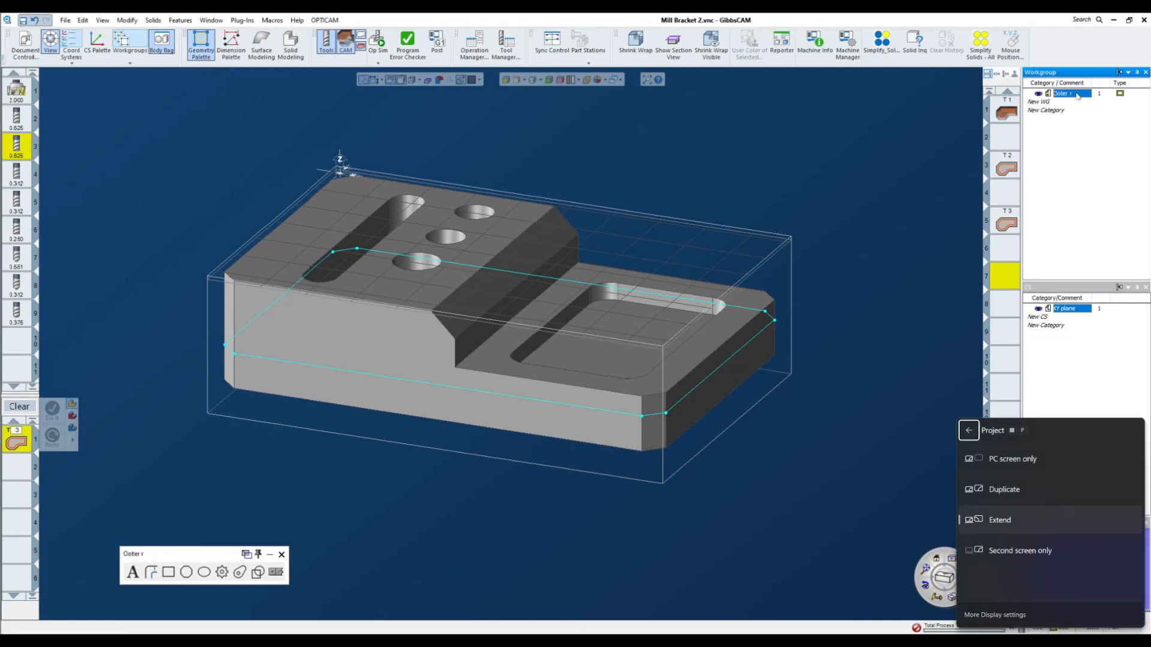
pyautogui.click(1059, 110)
pyautogui.click(1075, 102)
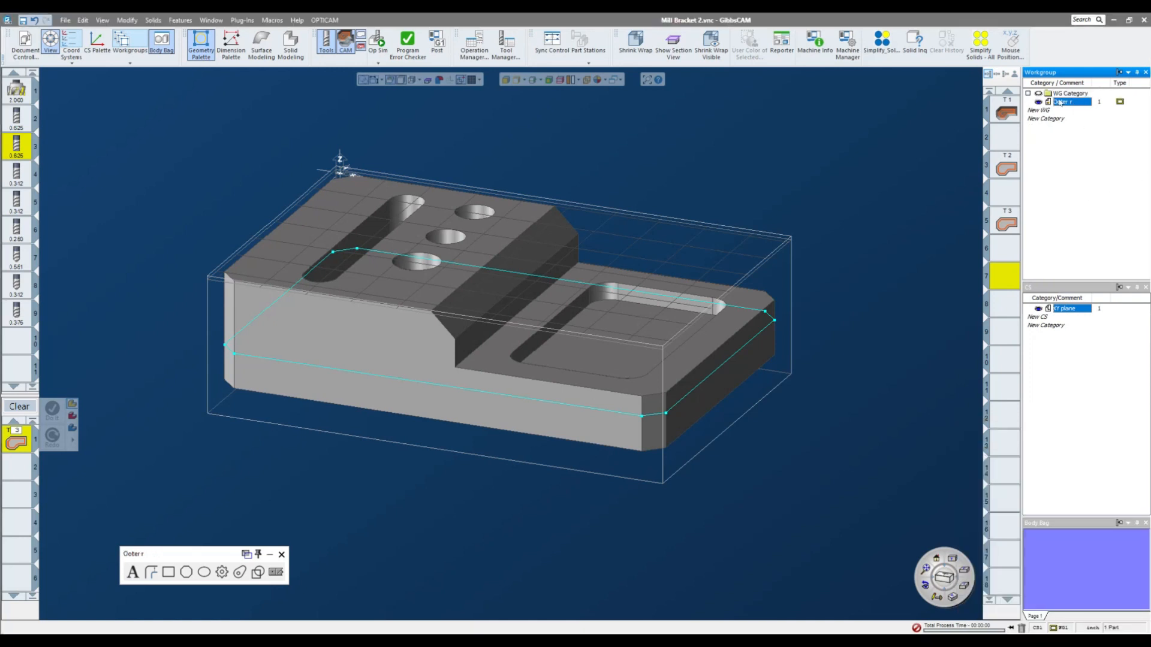
pyautogui.click(1059, 95)
pyautogui.press('Delete')
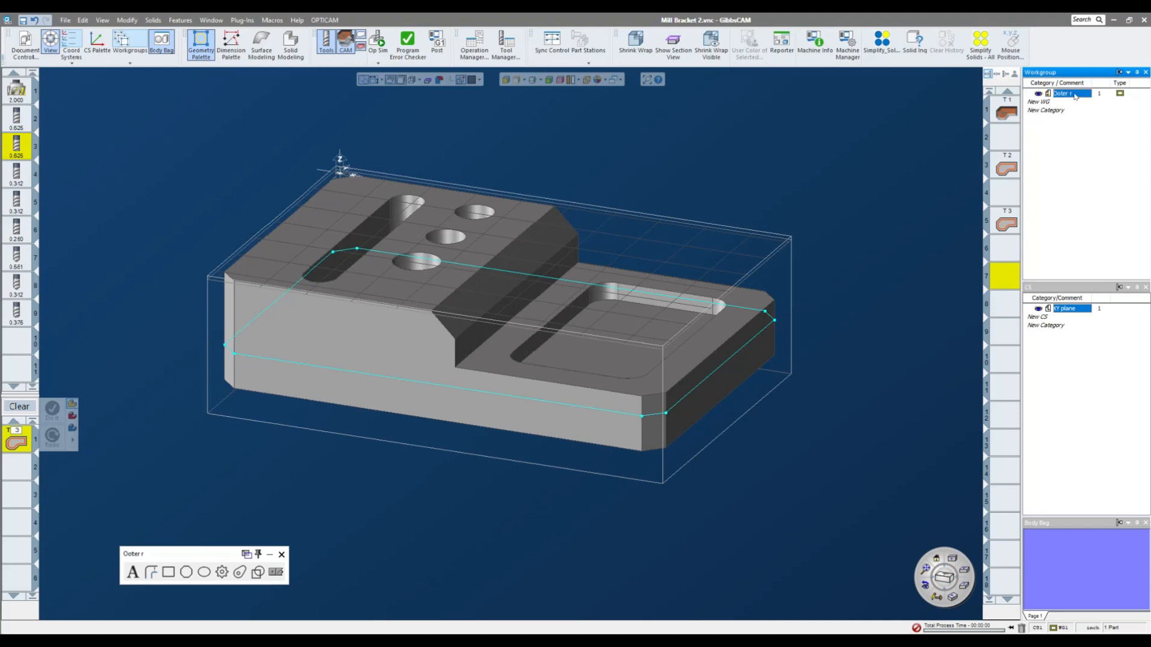
# Rename the workgroup holding the extracted contour as Outer Profile.
pyautogui.click(1074, 96)
pyautogui.press('Return')
# Create a second workgroup and name it Top Step.
pyautogui.doubleClick(1048, 103)
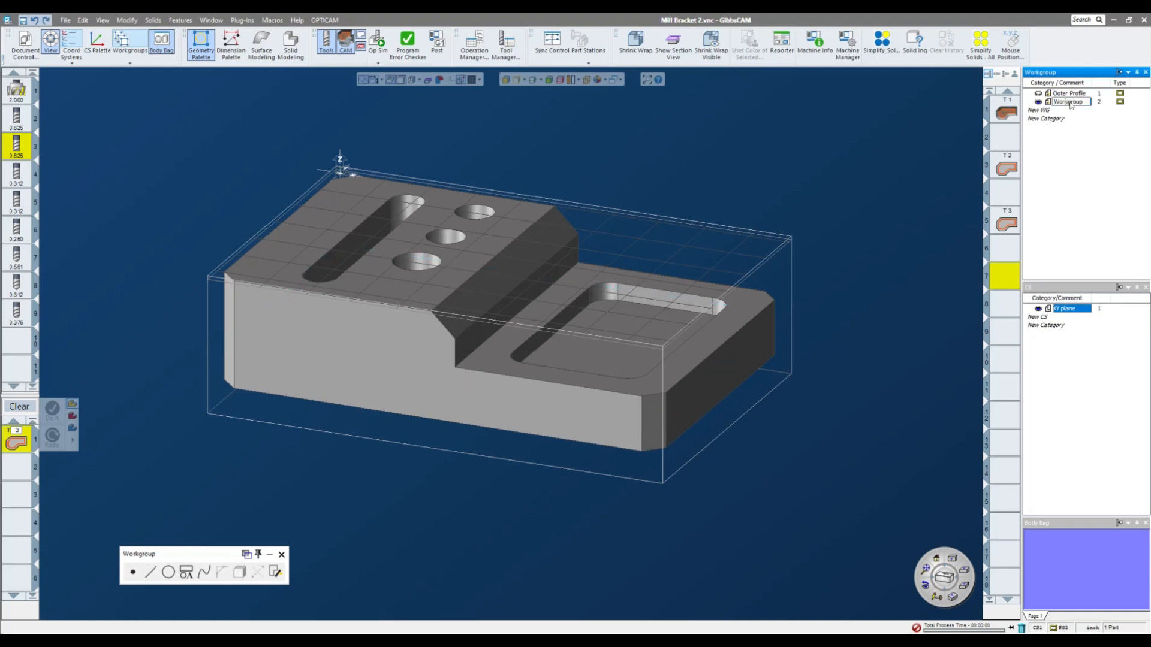
pyautogui.moveTo(1087, 102); pyautogui.dragTo(1052, 102)
pyautogui.write('Top STe')
pyautogui.press('BackSpace')
pyautogui.press('BackSpace')
pyautogui.press('BackSpace')
pyautogui.write('Step')
pyautogui.press('Return')
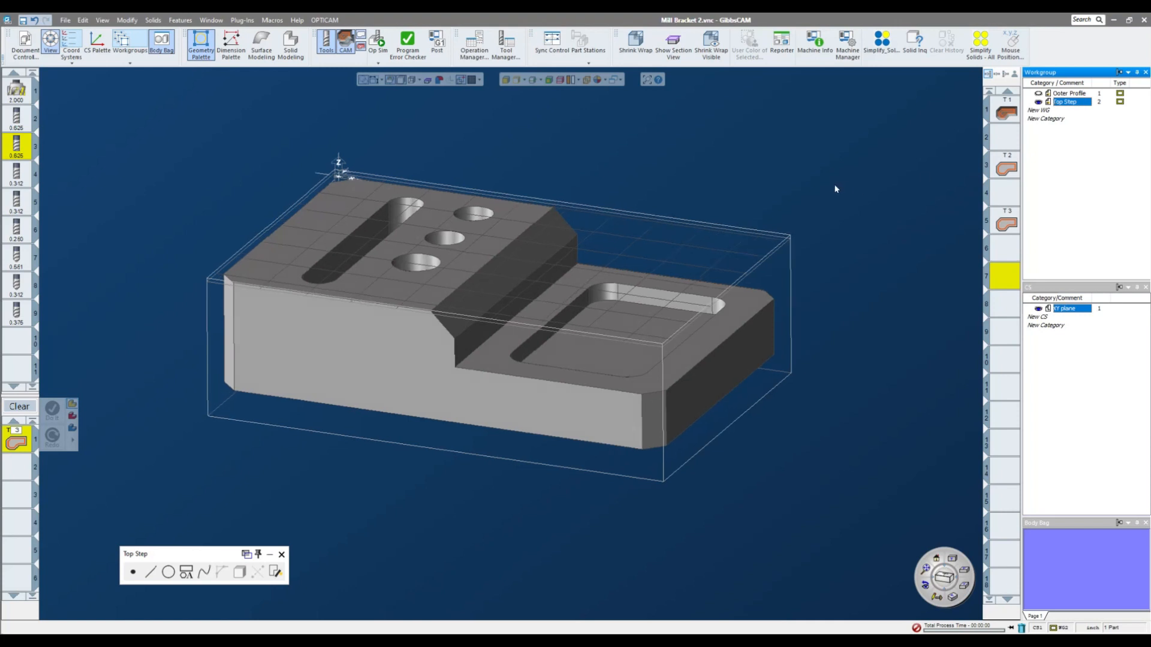
pyautogui.moveTo(835, 188); pyautogui.dragTo(623, 334, button='middle')
pyautogui.scroll(-2, 903, 287)
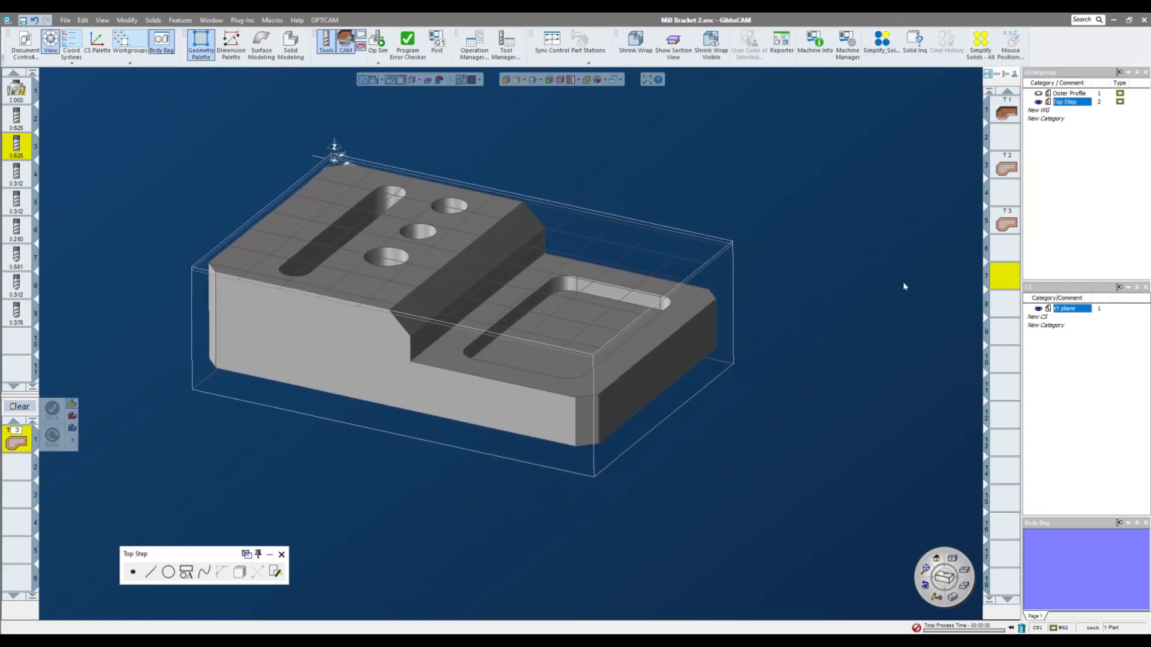
# Extract the edge where the step wall meets the lower floor as geometry in the Top Step workgroup.
pyautogui.keyDown('shift'); pyautogui.moveTo(903, 283); pyautogui.dragTo(919, 300, button='middle'); pyautogui.keyUp('shift')
pyautogui.moveTo(16, 89); pyautogui.dragTo(40, 100)
pyautogui.moveTo(414, 89); pyautogui.dragTo(500, 88, button='middle')
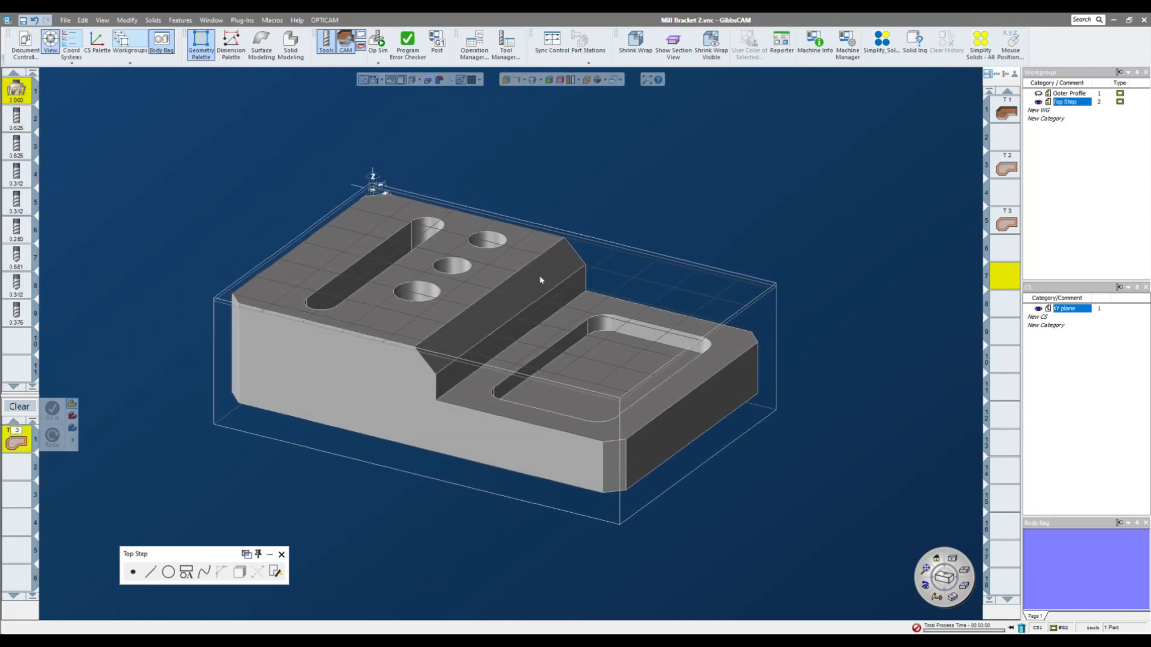
pyautogui.click(564, 308)
pyautogui.rightClick(564, 308)
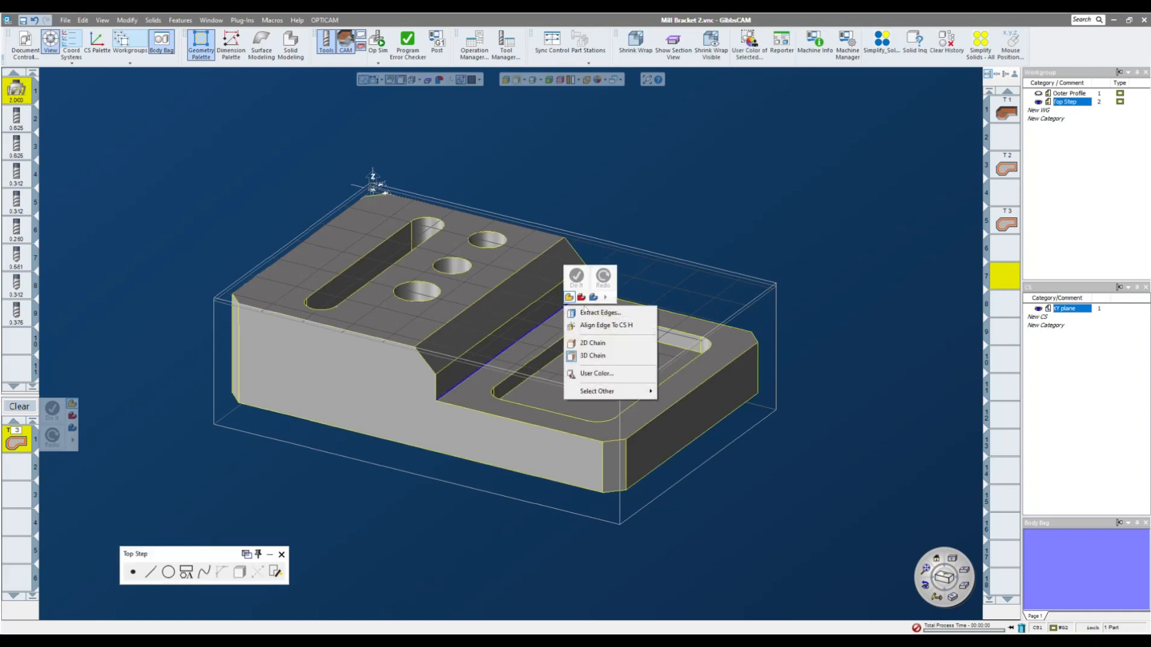
pyautogui.click(591, 312)
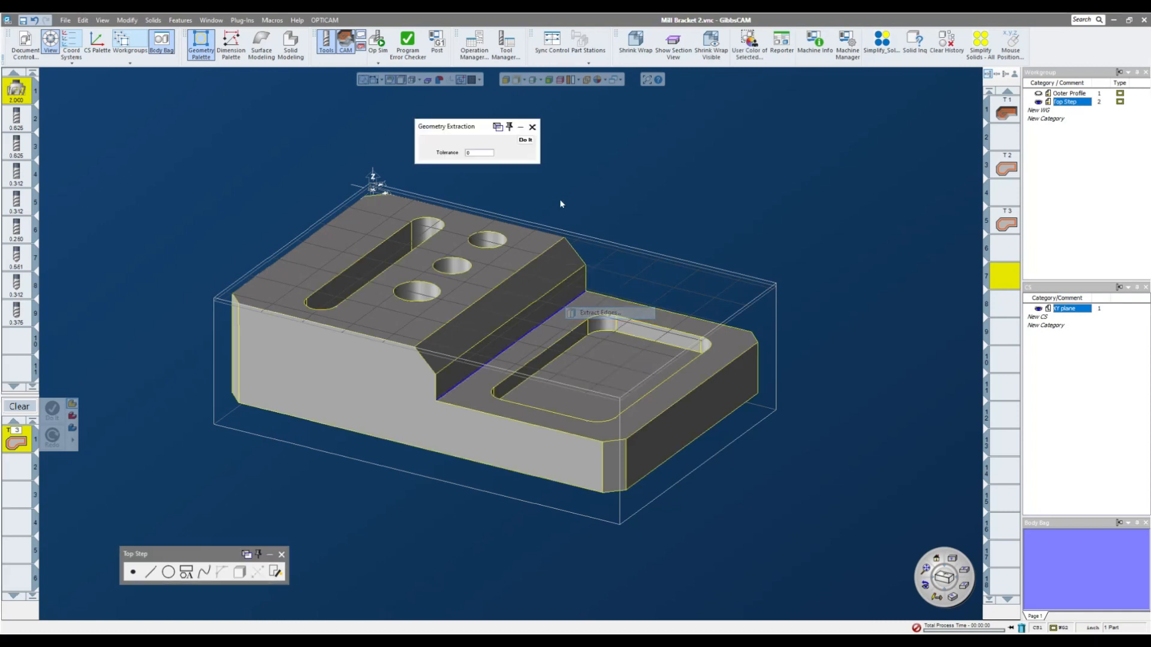
pyautogui.click(526, 123)
pyautogui.click(667, 172)
pyautogui.moveTo(629, 267); pyautogui.dragTo(563, 282, button='middle')
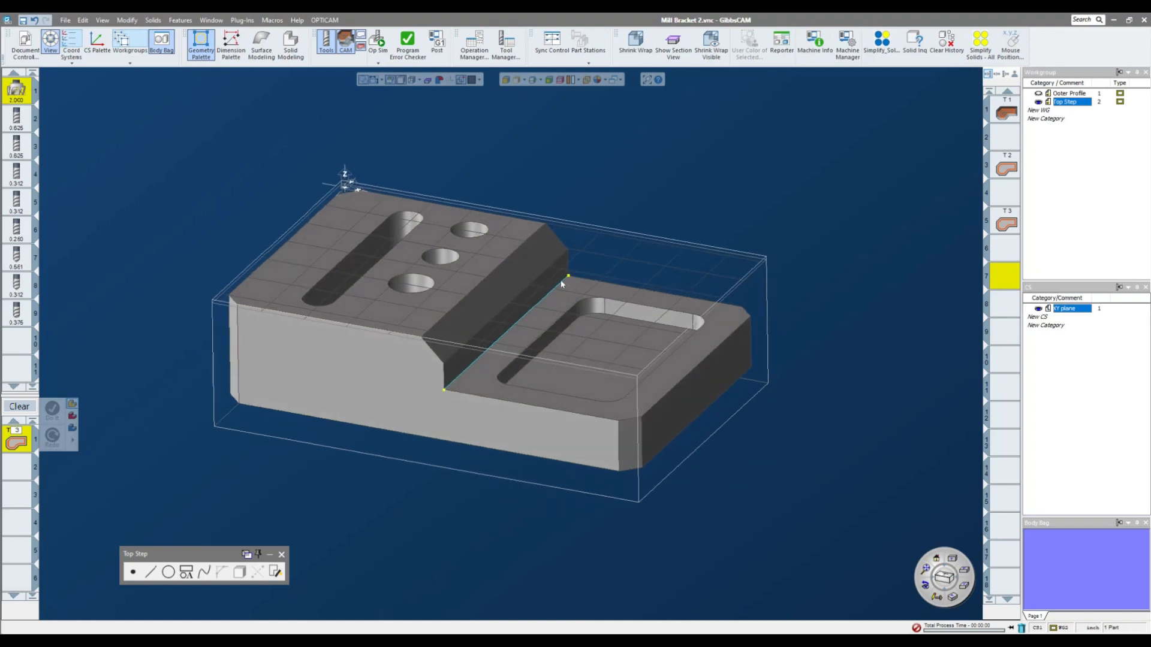
pyautogui.moveTo(751, 324); pyautogui.dragTo(372, 175, button='middle')
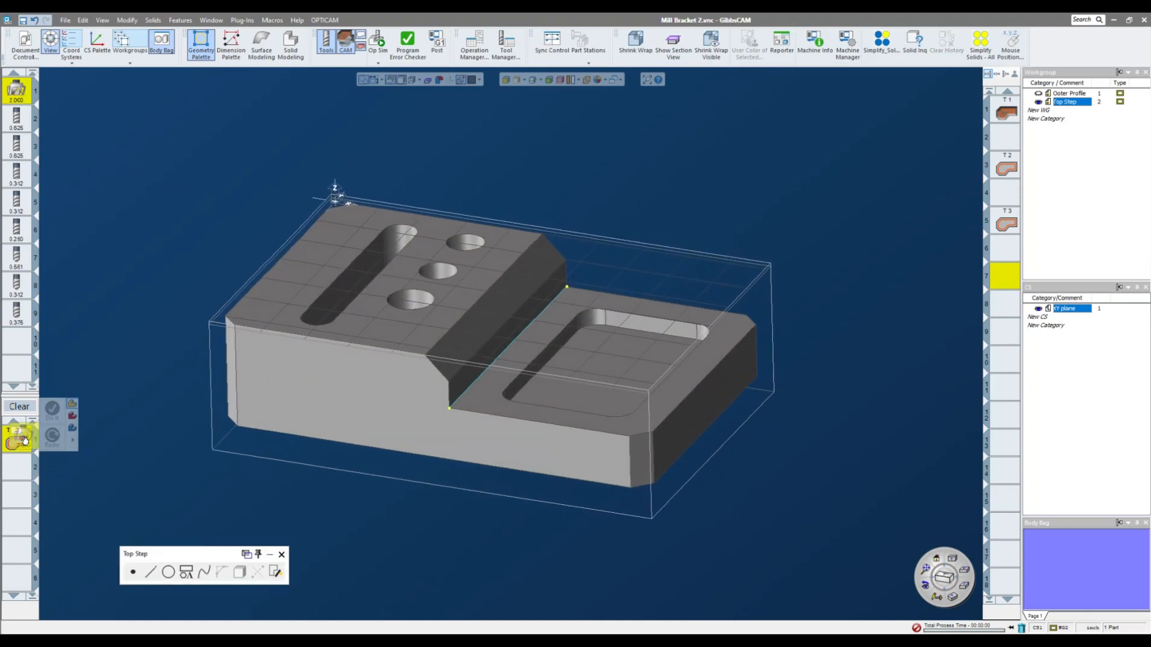
# Reassign the contour process to milling tool 1, and set its final depth to -0.765 and desired Z step to 0.2.
pyautogui.moveTo(36, 452); pyautogui.dragTo(32, 447)
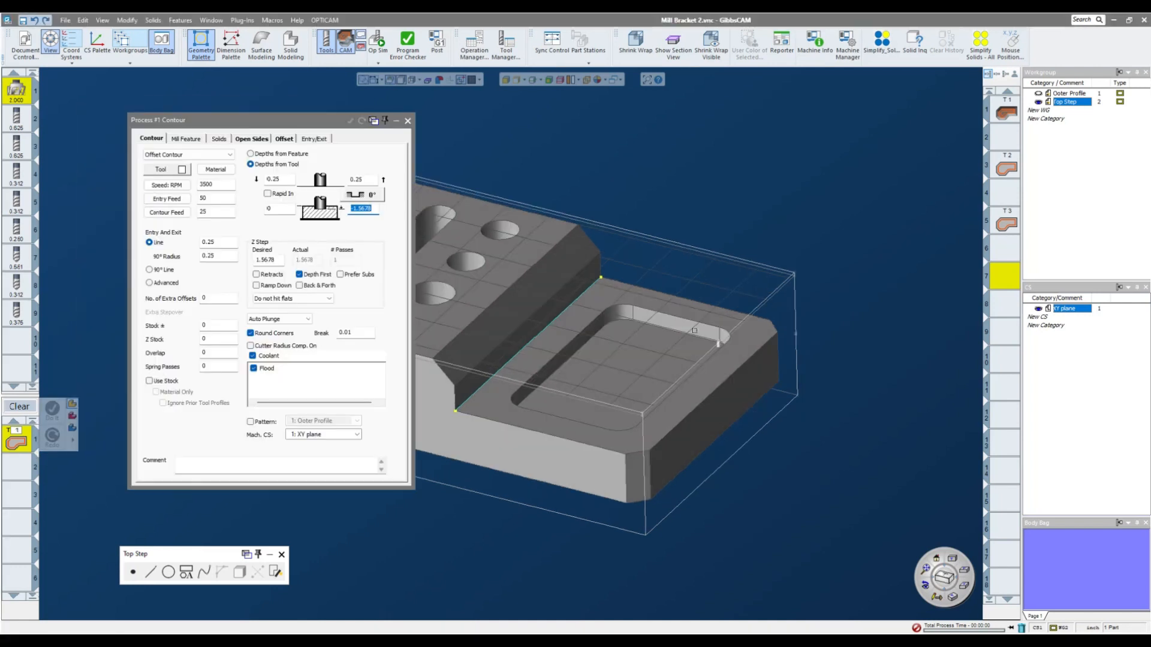
pyautogui.write('-0.765')
pyautogui.click(281, 261)
pyautogui.doubleClick(281, 261)
pyautogui.write('.2')
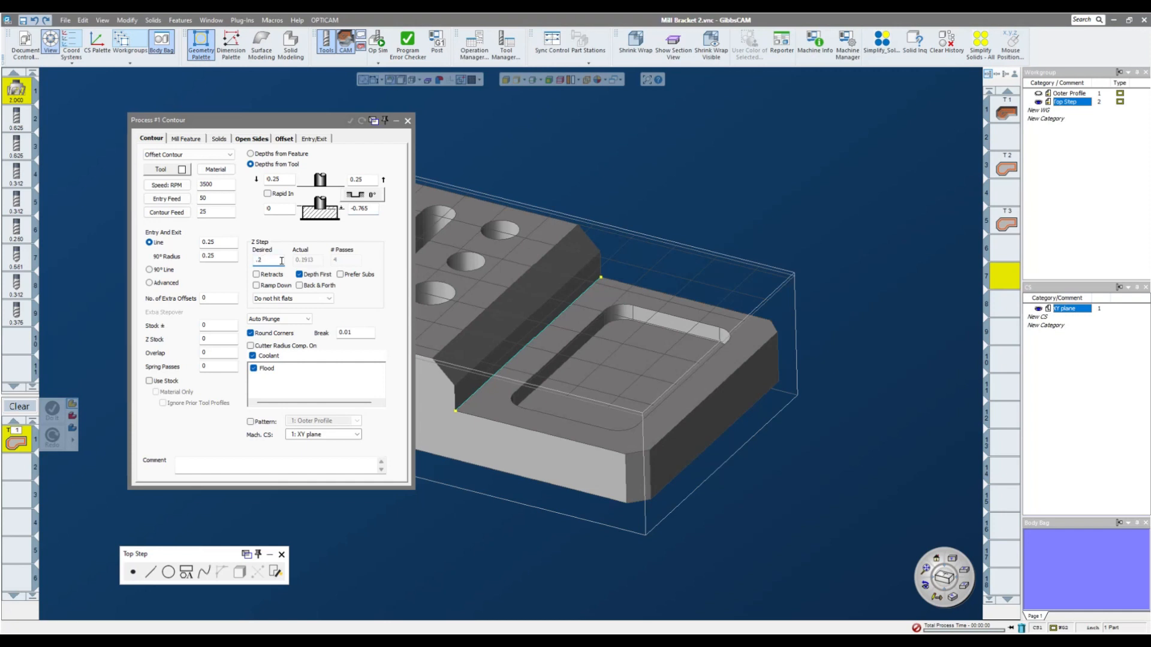
# Use the extracted step edge as the cut shape and generate the contour toolpath on the lower-floor side of the line.
pyautogui.click(601, 279)
pyautogui.moveTo(732, 276)
pyautogui.mouseDown(button='middle')
pyautogui.moveTo(797, 258)
pyautogui.moveTo(783, 257)
pyautogui.mouseUp(button='middle')
pyautogui.doubleClick(224, 242)
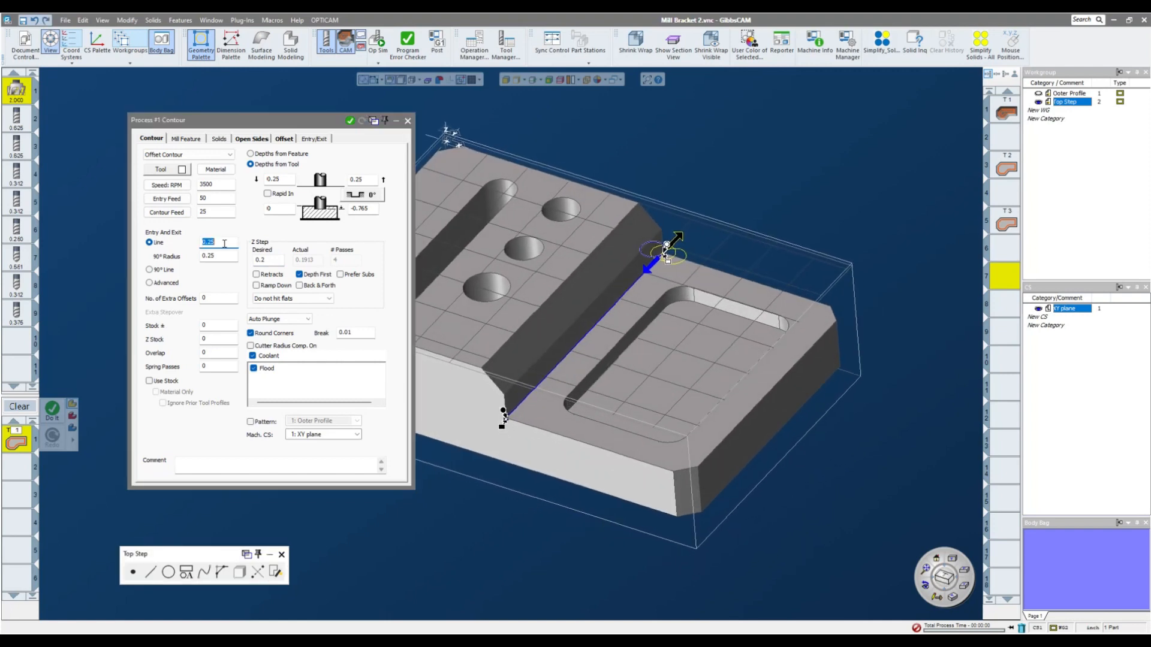
pyautogui.click(350, 121)
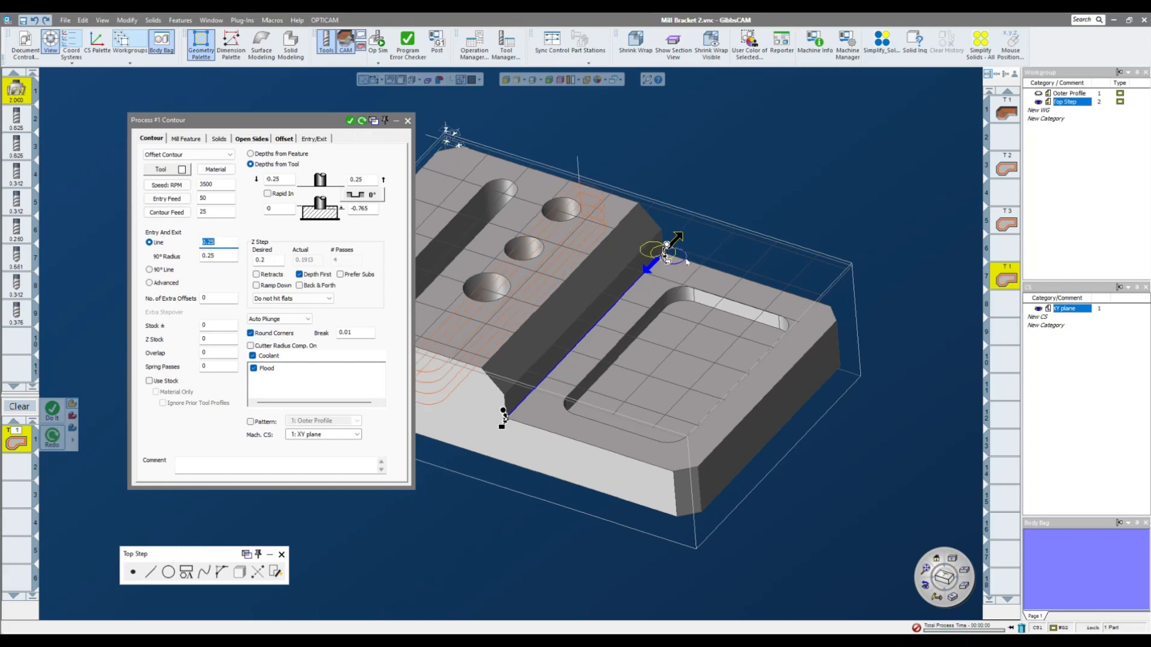
pyautogui.click(362, 121)
# Set the contour's entry and exit line to 1.25 and its 90° radius to 0, and regenerate the toolpath.
pyautogui.click(222, 255)
pyautogui.write('0')
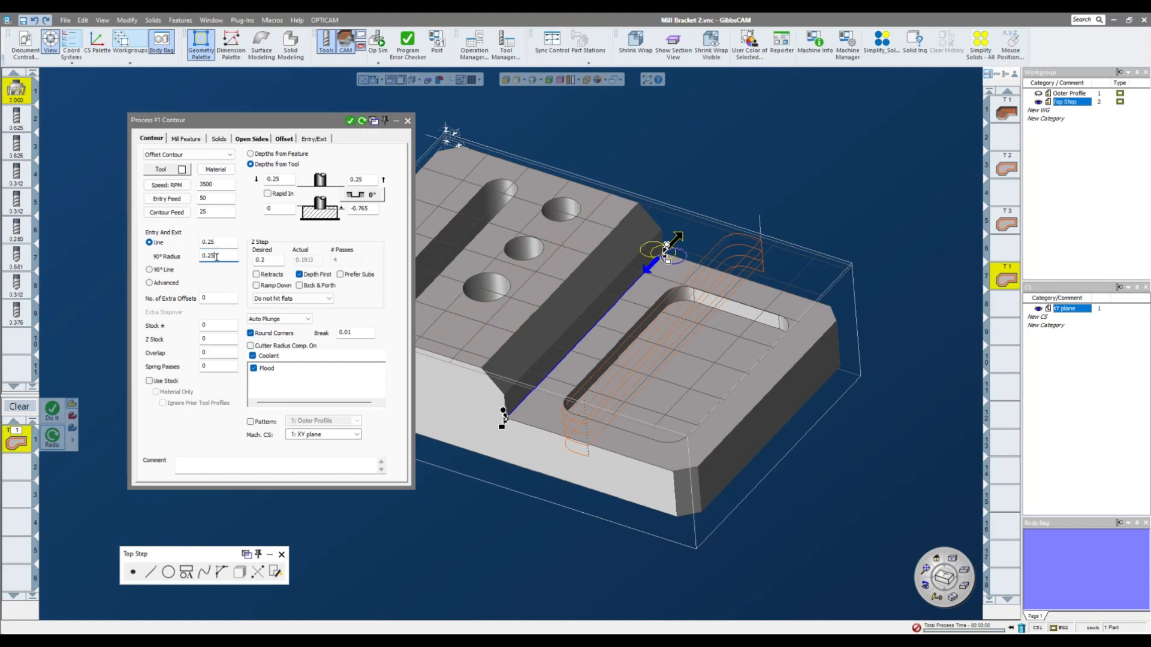
pyautogui.doubleClick(221, 255)
pyautogui.write('0')
pyautogui.doubleClick(220, 243)
pyautogui.write('1')
pyautogui.click(362, 121)
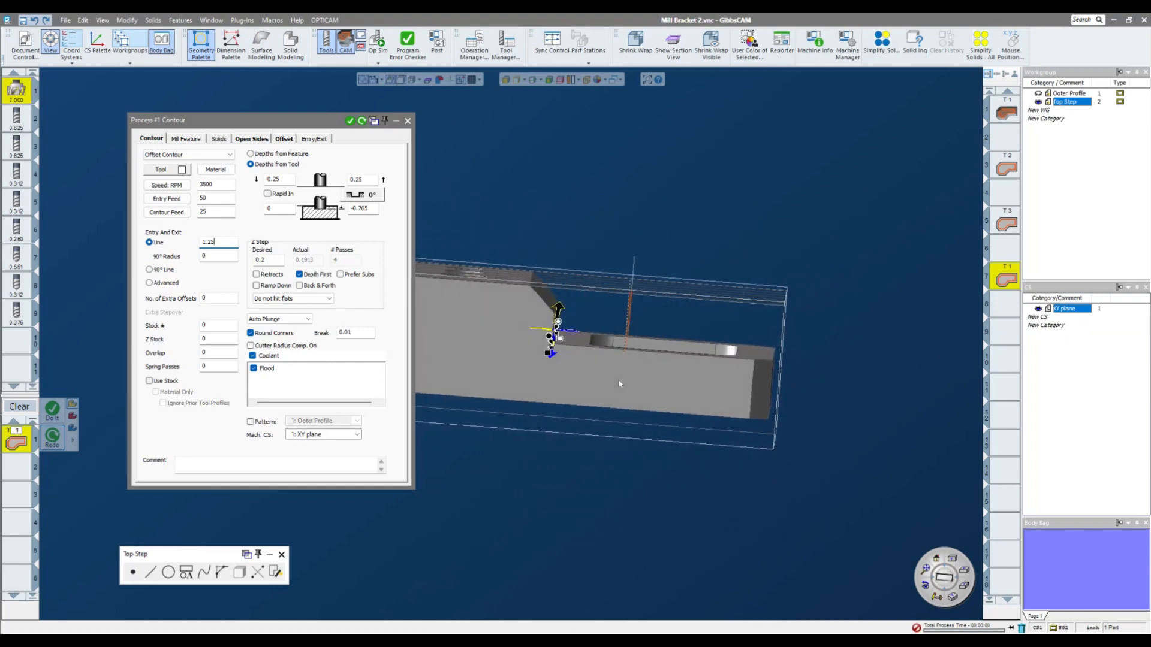
pyautogui.moveTo(618, 383); pyautogui.dragTo(620, 336, button='middle')
pyautogui.moveTo(696, 335); pyautogui.dragTo(689, 399, button='middle')
# Add 2 extra offsets with an extra stepover of 0.7 to the contour process and regenerate the operations.
pyautogui.click(216, 299)
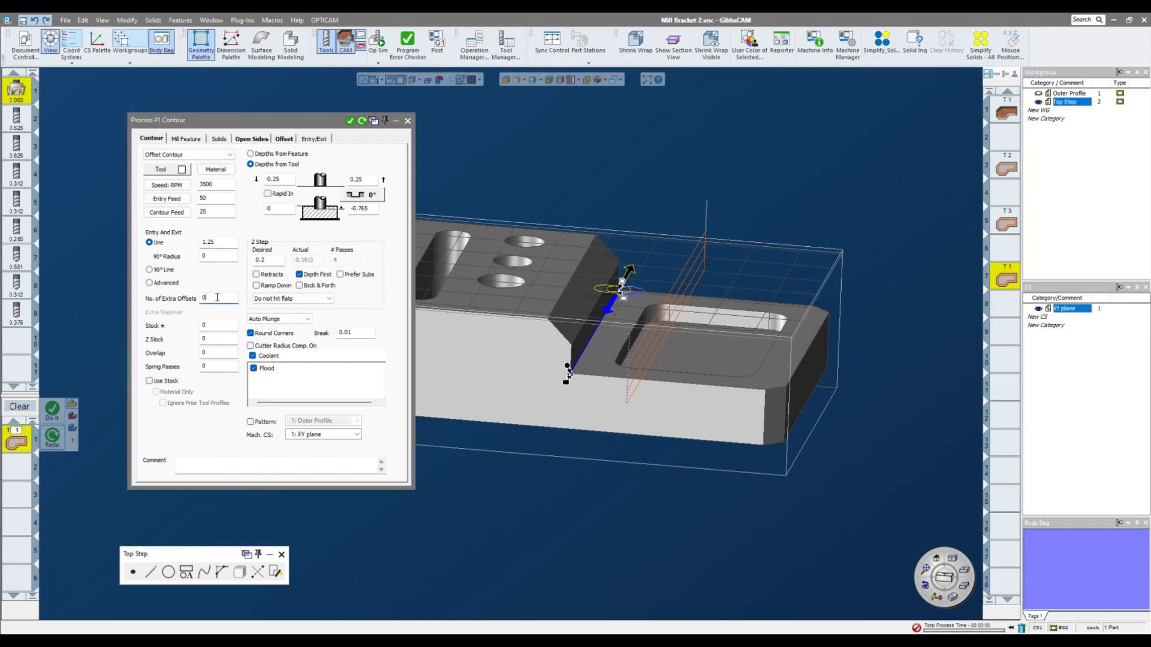
pyautogui.write('2')
pyautogui.doubleClick(213, 310)
pyautogui.write('0.7')
pyautogui.click(362, 121)
pyautogui.moveTo(938, 172); pyautogui.dragTo(787, 286, button='middle')
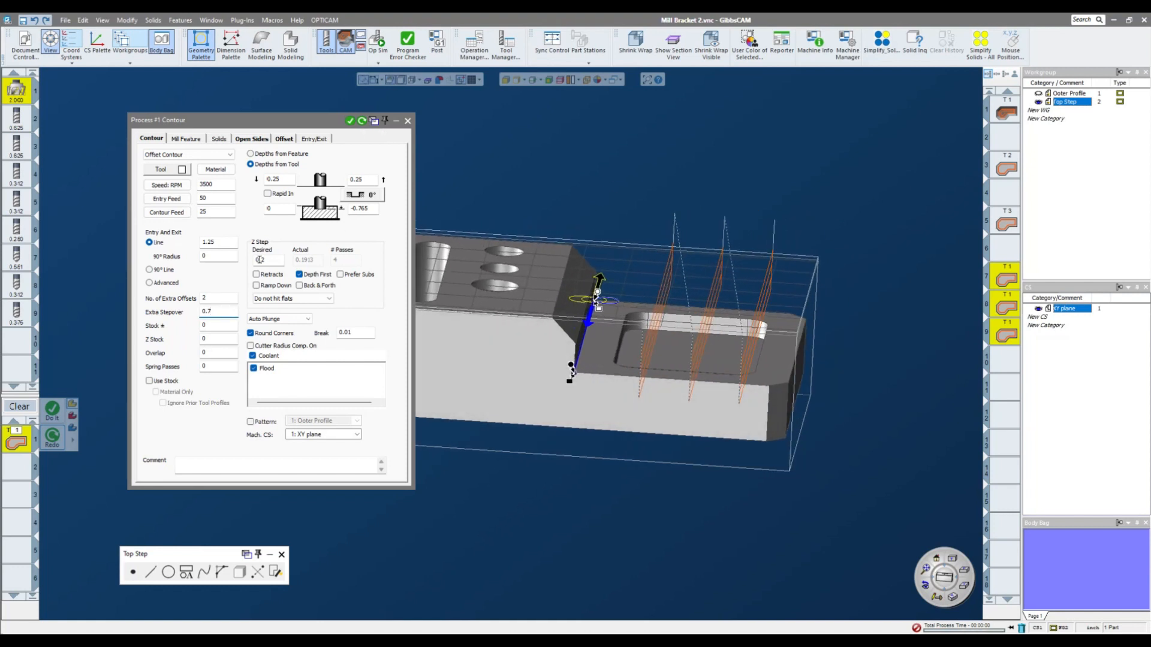
# Increase the contour's extra stepover to 0.8, regenerate the operations and close the process settings.
pyautogui.click(223, 310)
pyautogui.write('.8')
pyautogui.click(361, 121)
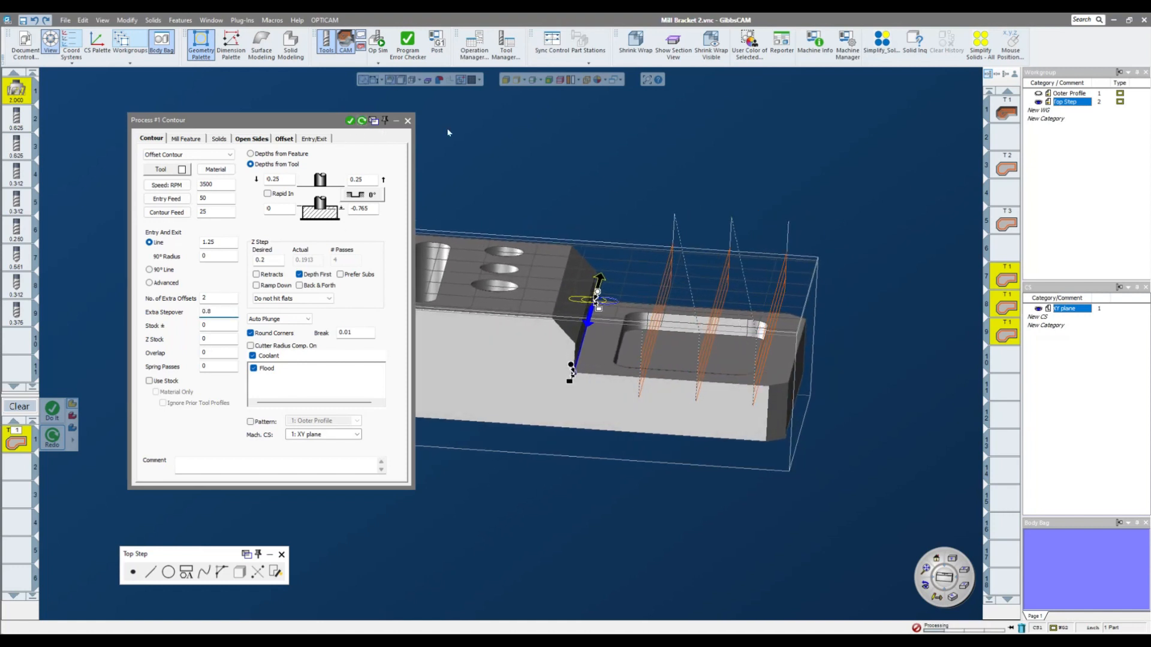
pyautogui.moveTo(653, 222); pyautogui.dragTo(743, 191, button='middle')
pyautogui.click(407, 121)
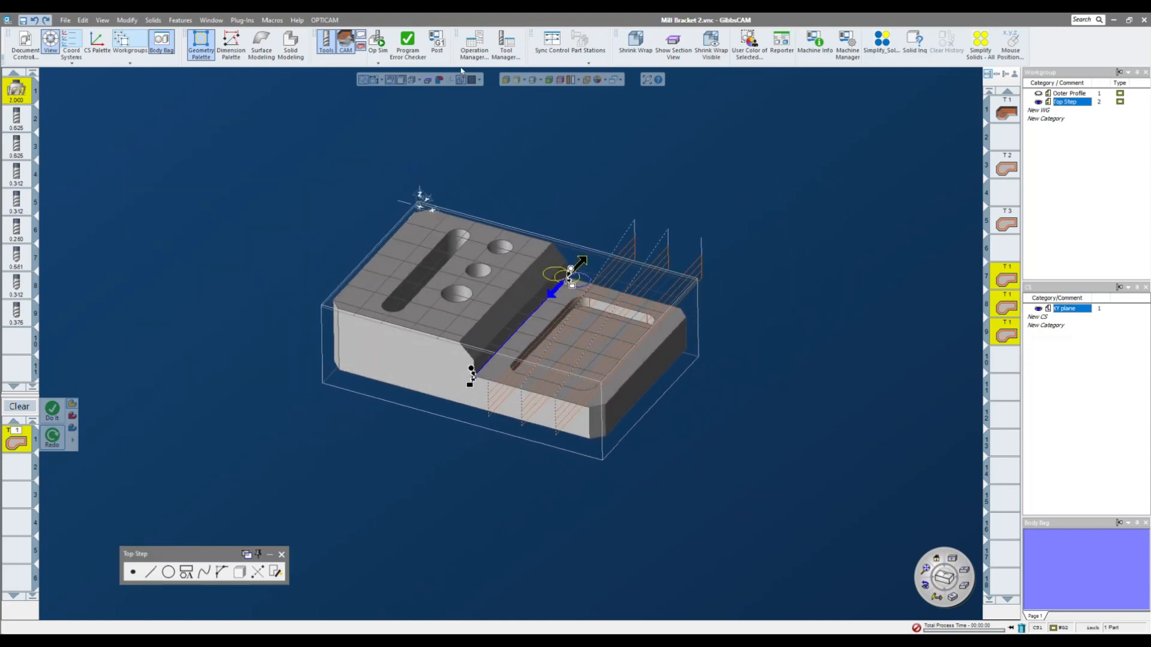
# Rewind the operation simulation, lock its point of view to Fixed Part and exit the simulation.
pyautogui.click(378, 39)
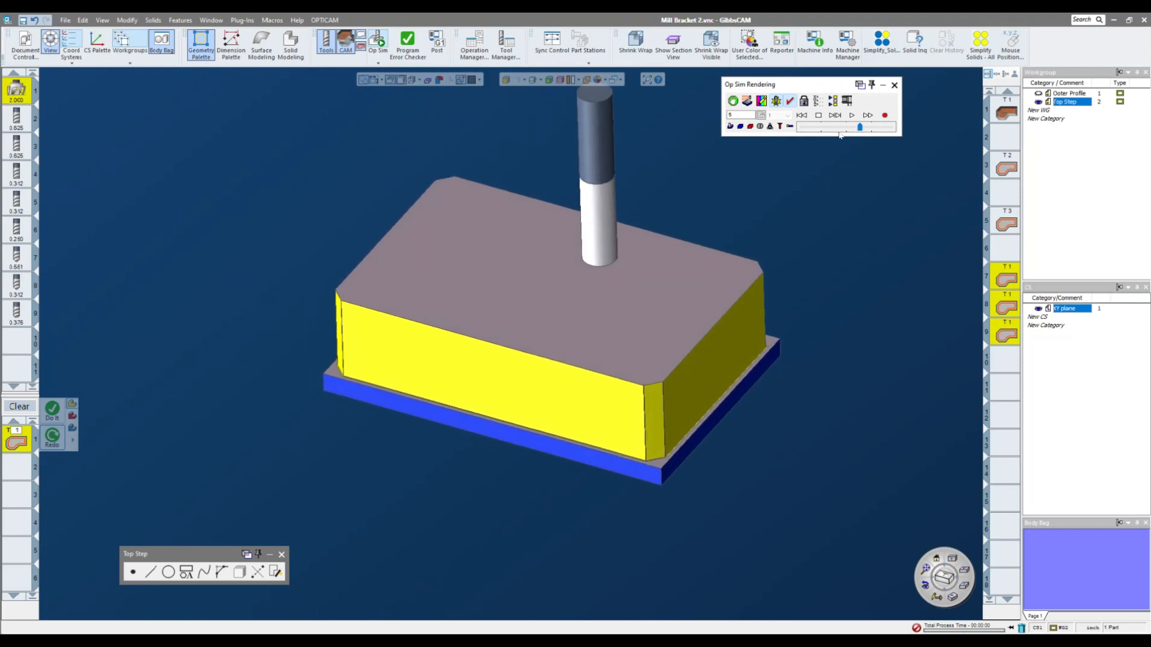
pyautogui.click(802, 116)
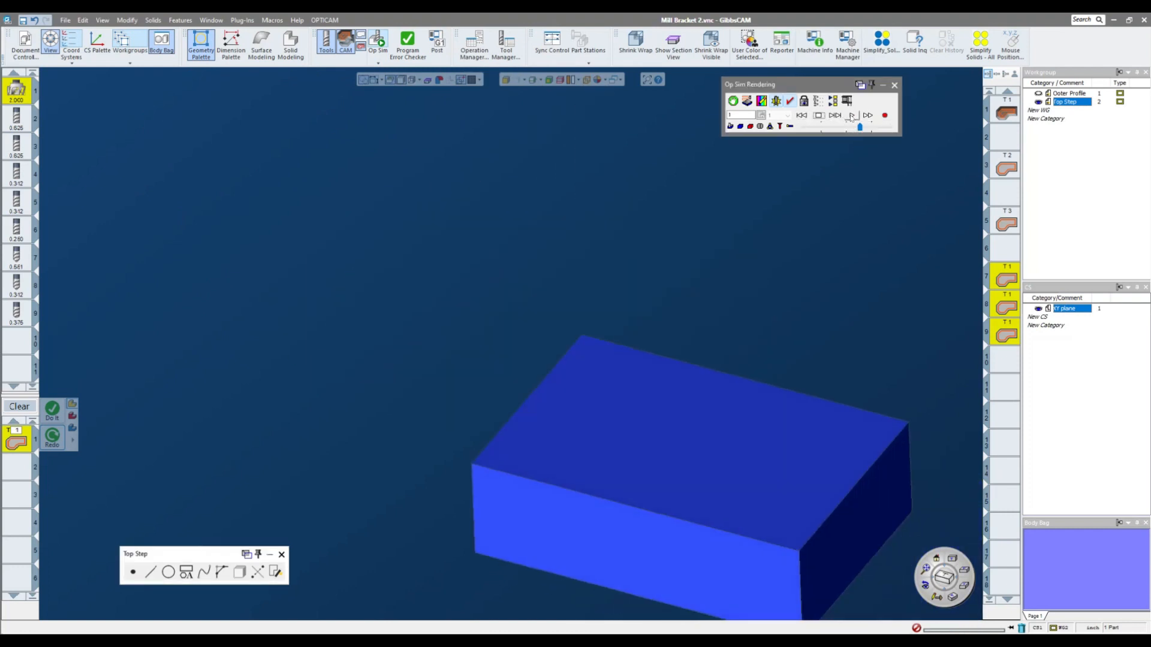
pyautogui.click(804, 101)
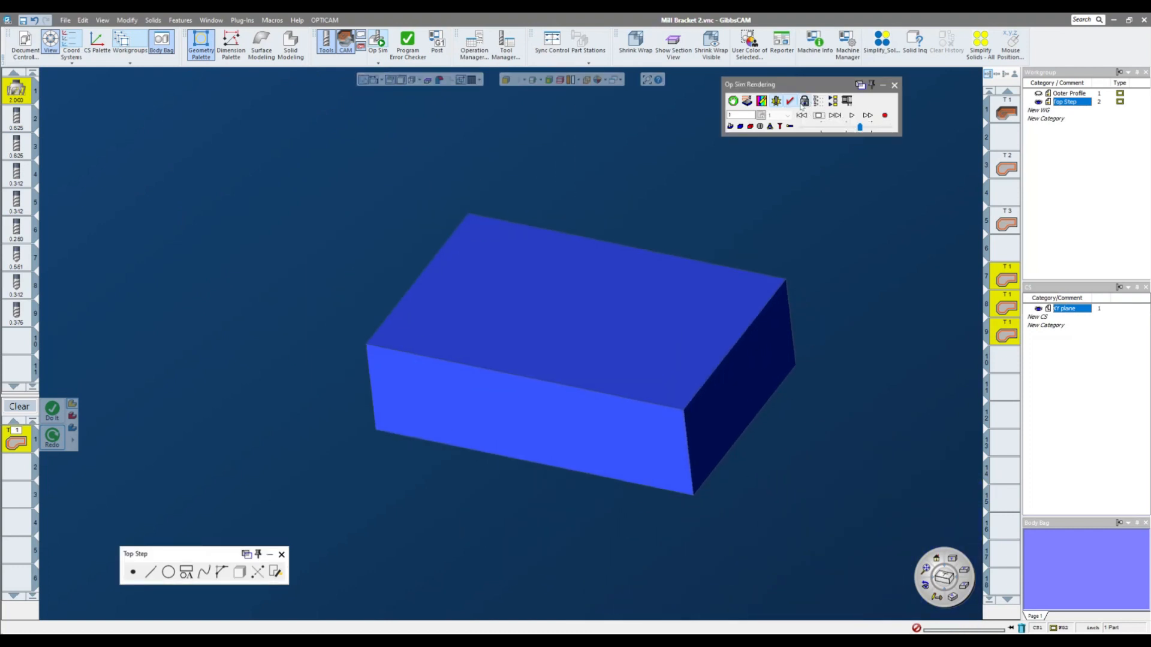
pyautogui.click(448, 329)
pyautogui.click(448, 337)
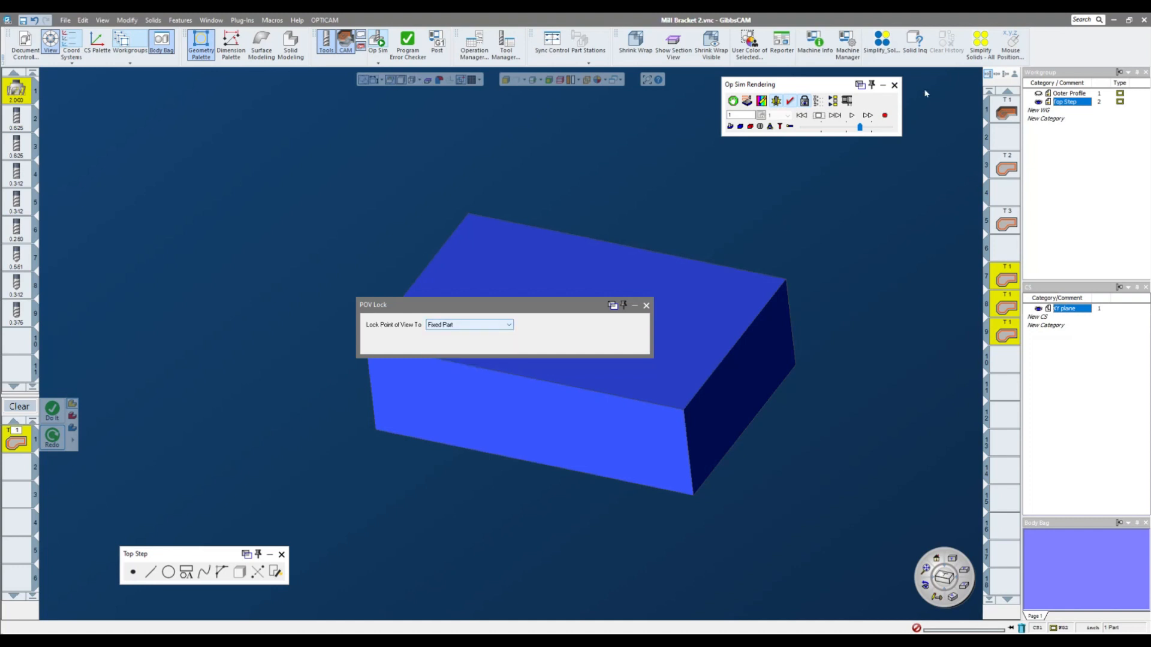
pyautogui.click(893, 86)
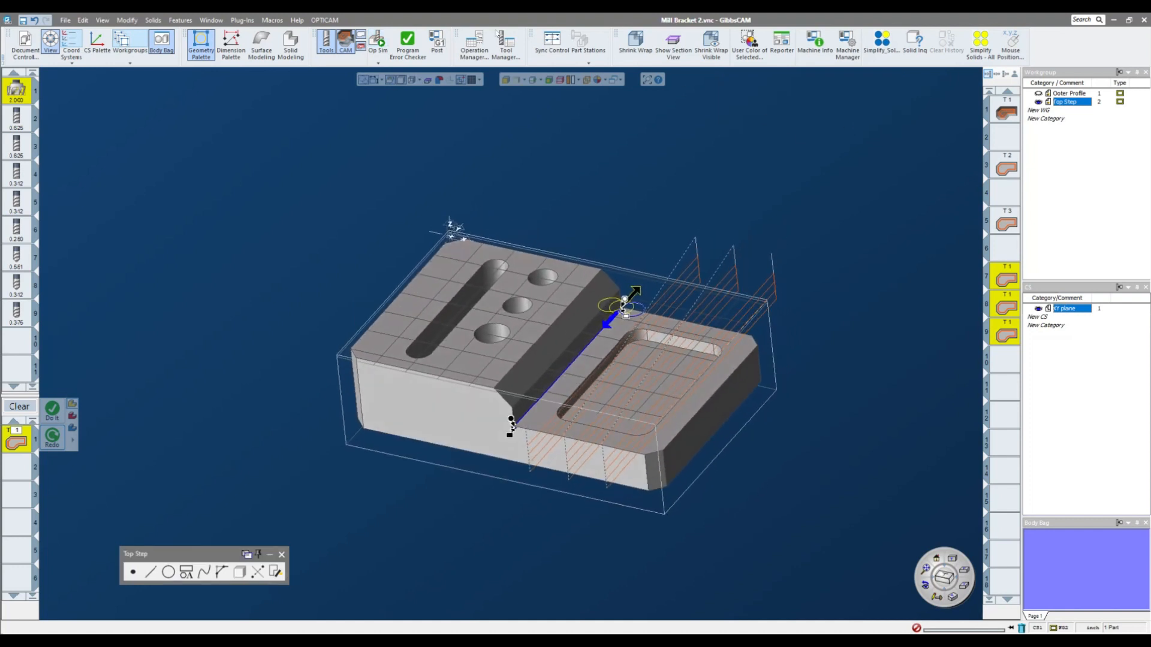
# Run the full machining simulation at a faster speed, continue past the collision stop and inspect the cut from the side.
pyautogui.click(378, 40)
pyautogui.click(851, 115)
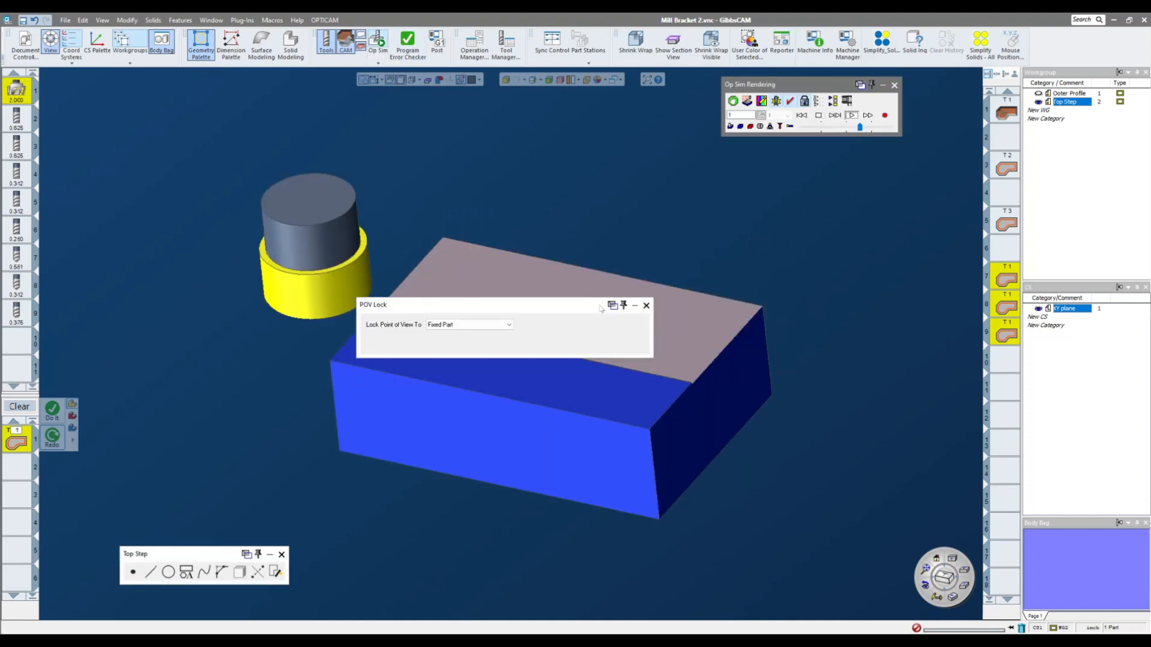
pyautogui.click(647, 305)
pyautogui.moveTo(860, 126); pyautogui.dragTo(880, 126)
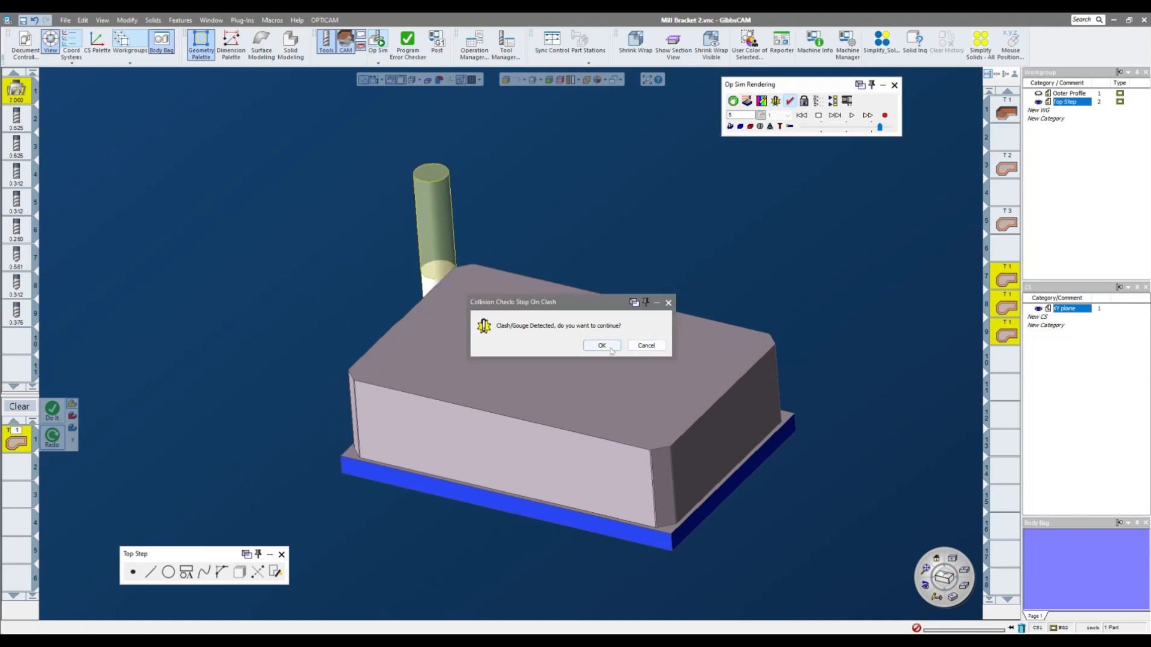
pyautogui.click(602, 346)
pyautogui.moveTo(694, 331); pyautogui.dragTo(347, 348, button='middle')
pyautogui.click(895, 85)
# Set the flute length of the finishing contour's milling tool 3 to 1.75 and make operation slot 10 active.
pyautogui.doubleClick(1003, 224)
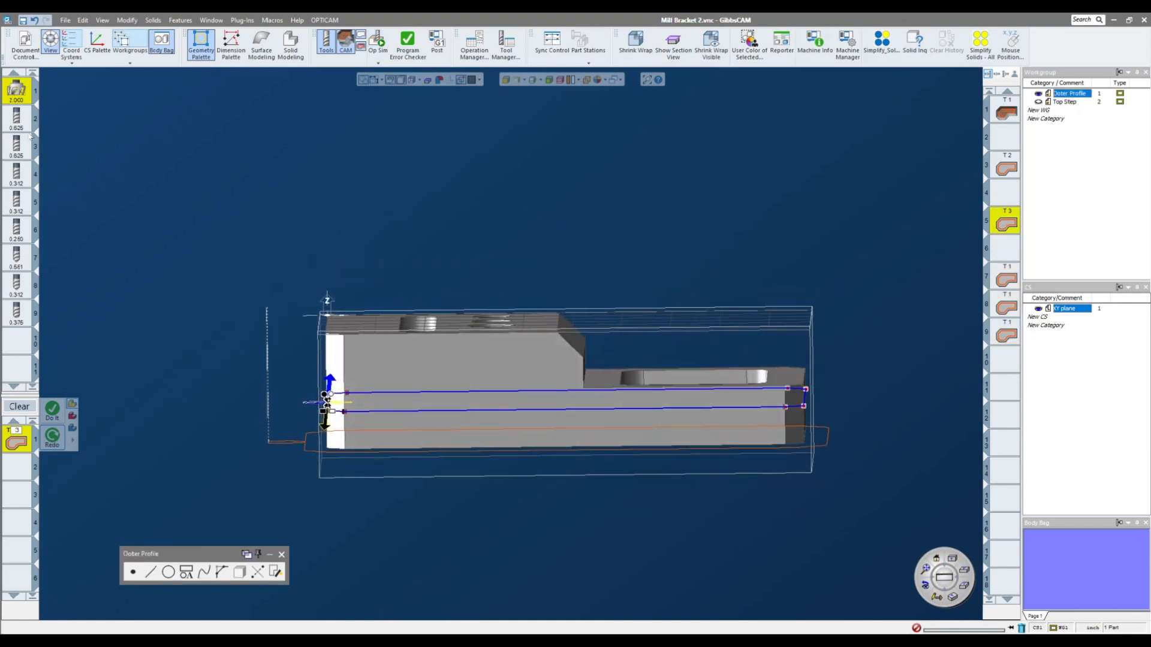
pyautogui.doubleClick(17, 146)
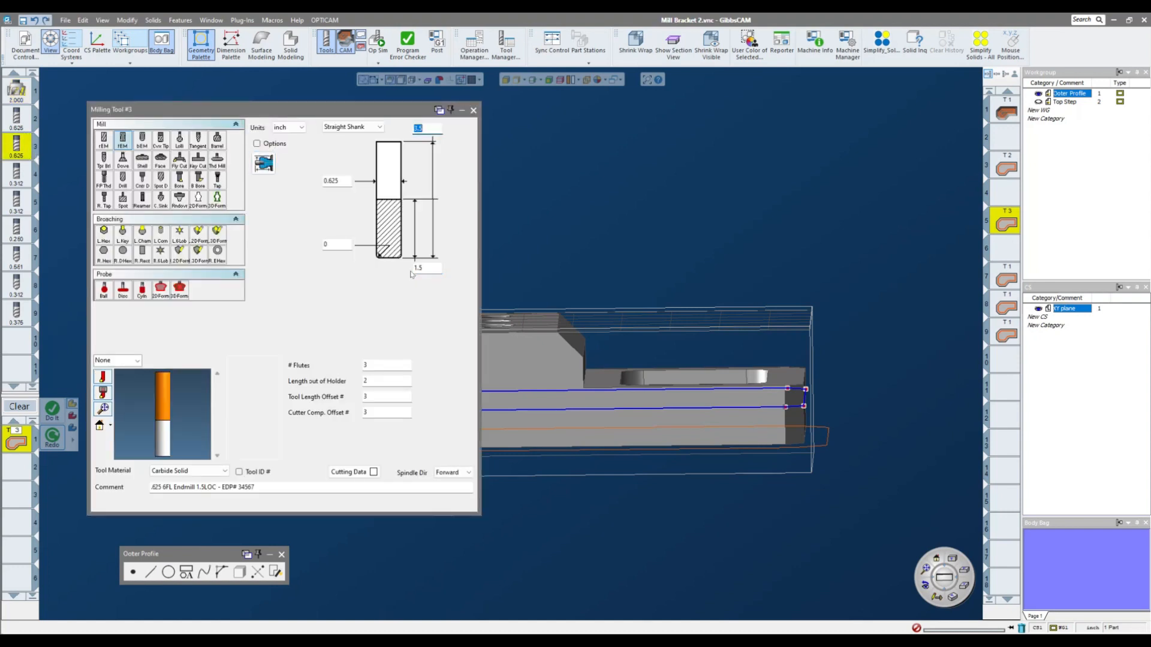
pyautogui.doubleClick(429, 269)
pyautogui.write('1.75')
pyautogui.click(474, 111)
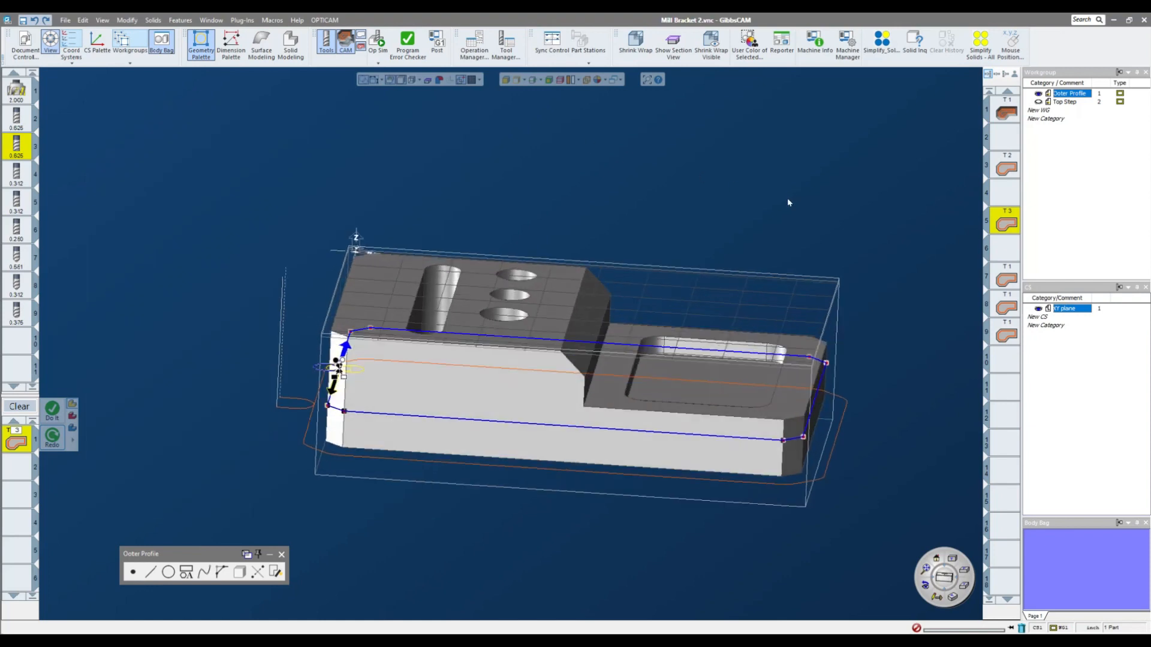
pyautogui.click(767, 196)
pyautogui.click(1005, 257)
pyautogui.click(1006, 363)
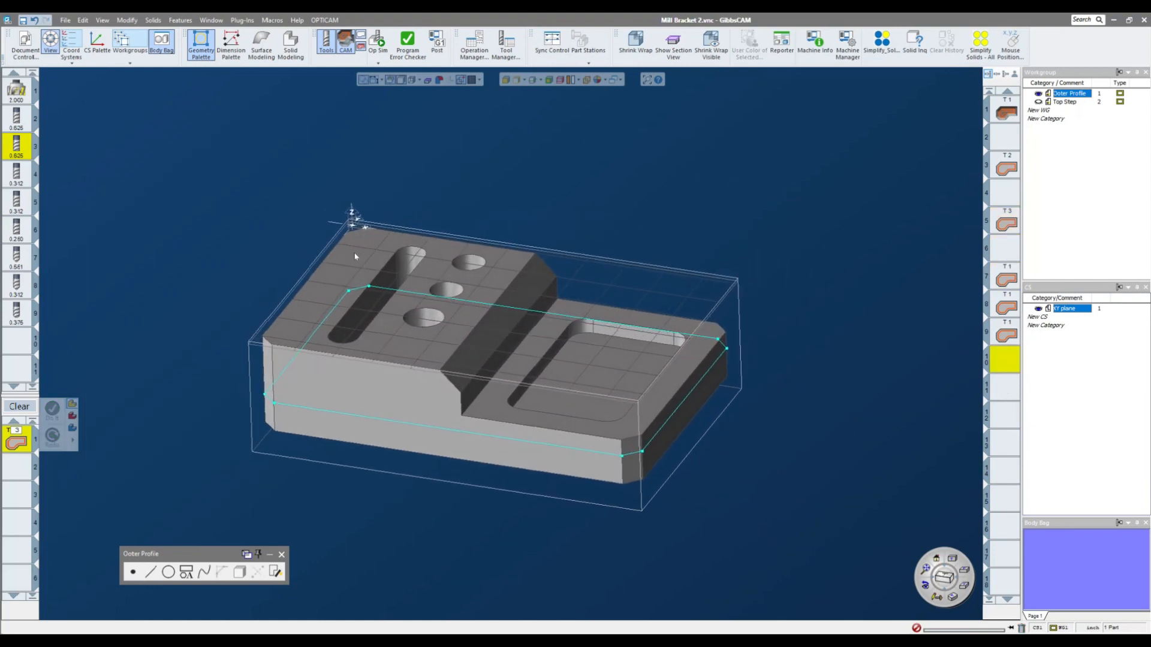
# Rerun the complete machining simulation at a higher speed to check all operations through the top step, and exit it.
pyautogui.click(377, 42)
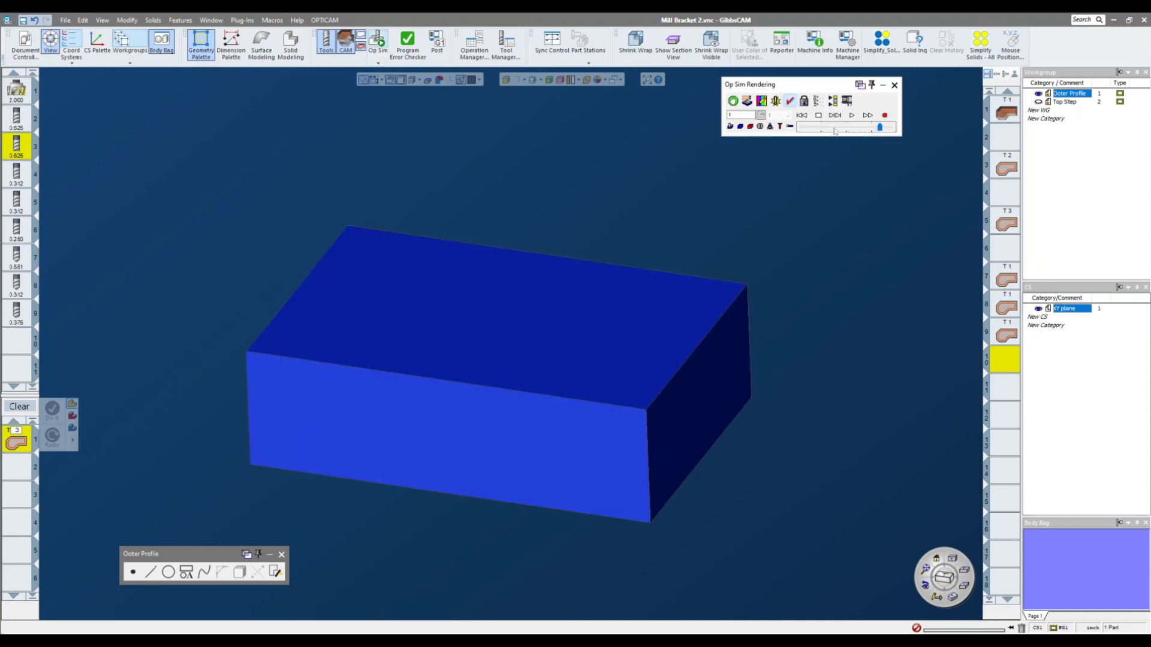
pyautogui.click(852, 115)
pyautogui.moveTo(880, 128)
pyautogui.mouseDown()
pyautogui.moveTo(903, 126)
pyautogui.moveTo(890, 130)
pyautogui.mouseUp()
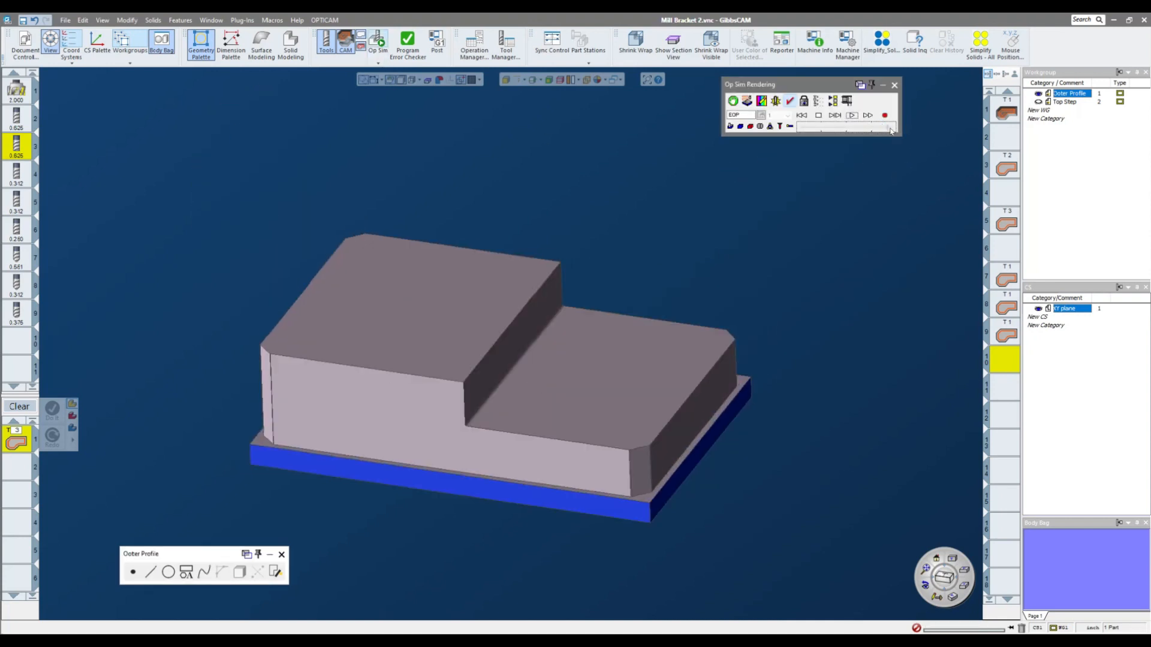
pyautogui.click(893, 86)
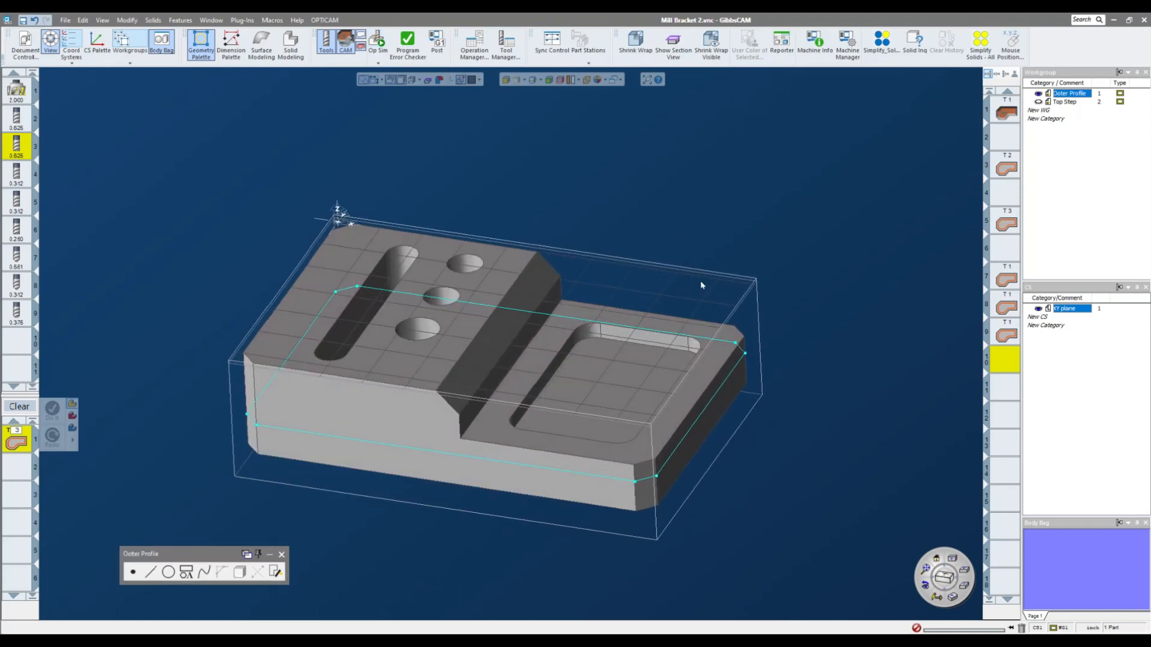
# Extract the edges of the rectangular pocket's floor face as geometry in the Outer Profile workgroup.
pyautogui.scroll(2, 702, 285)
pyautogui.moveTo(703, 286); pyautogui.dragTo(783, 264, button='middle')
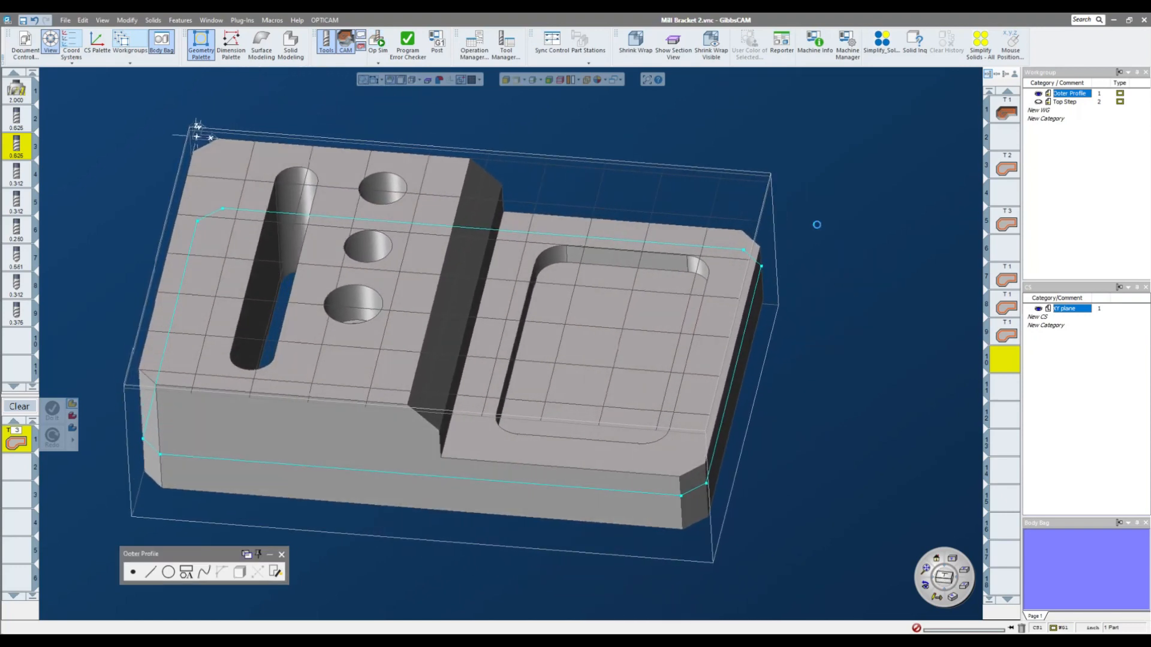
pyautogui.moveTo(612, 318); pyautogui.dragTo(535, 105, button='middle')
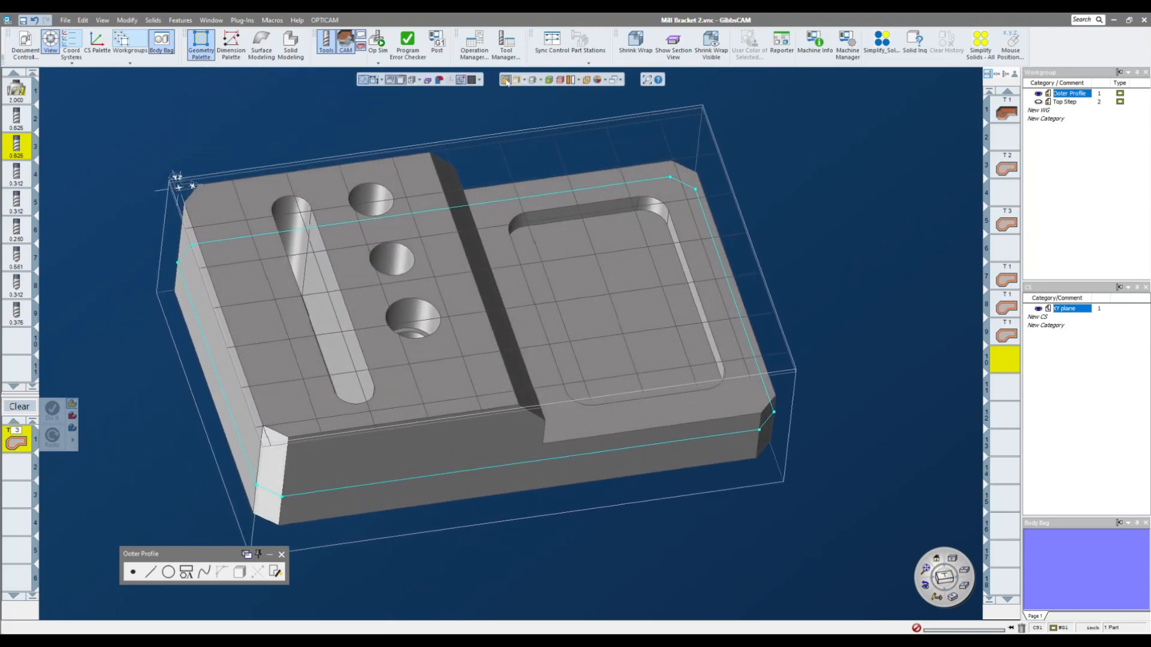
pyautogui.click(591, 359)
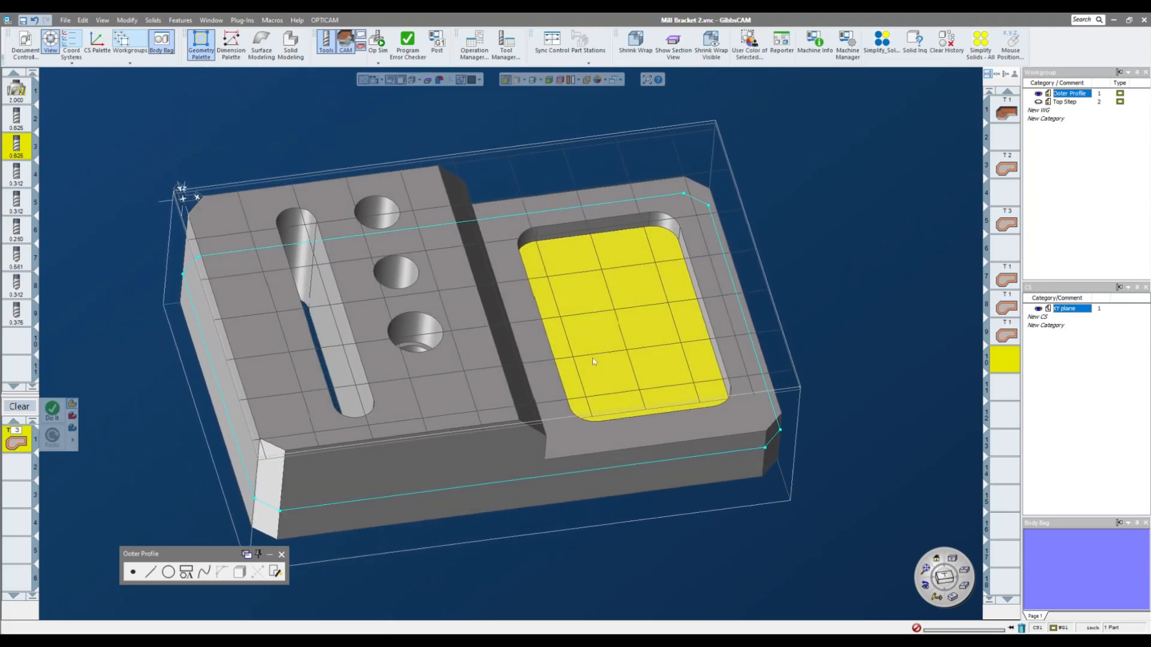
pyautogui.rightClick(610, 318)
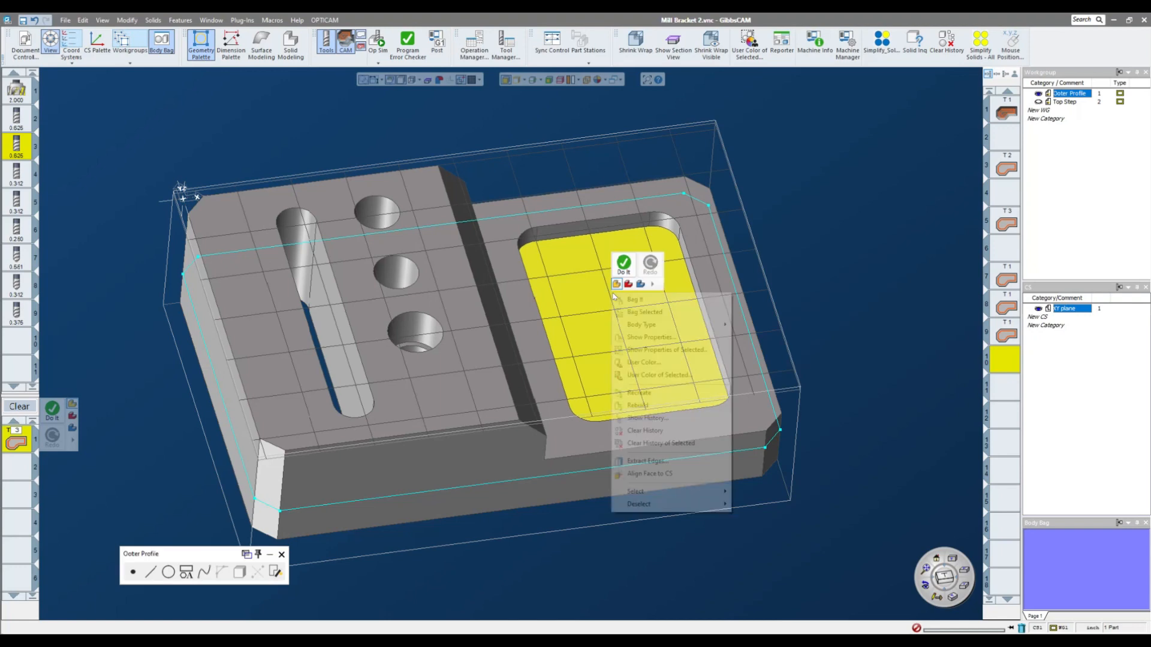
pyautogui.click(656, 465)
pyautogui.click(525, 140)
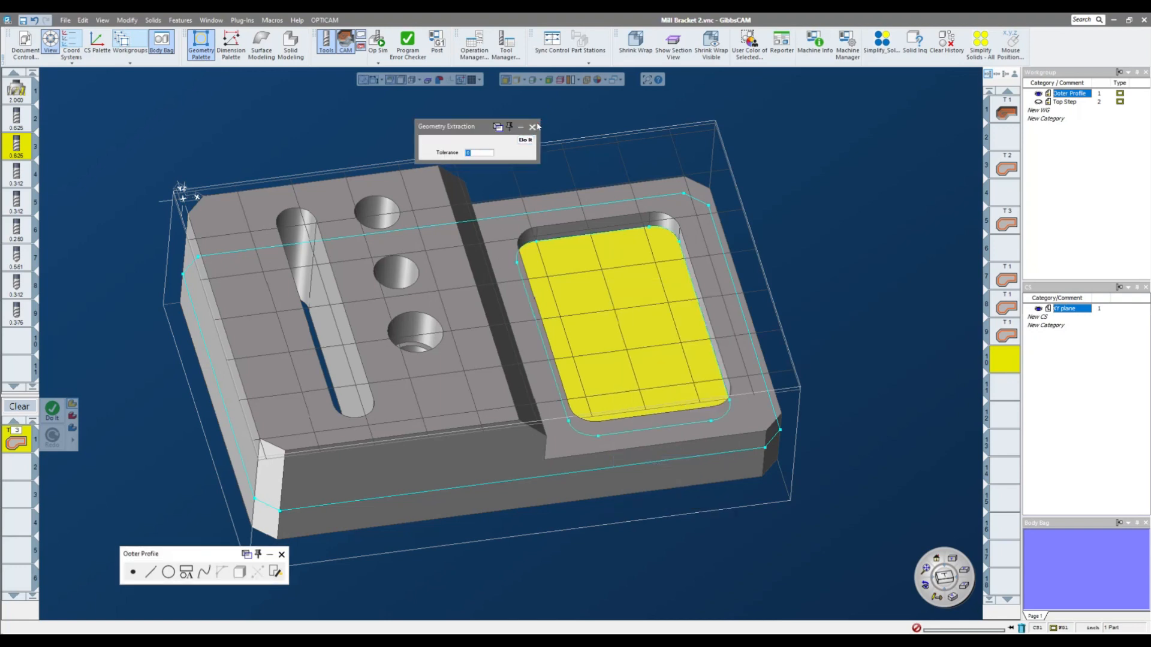
pyautogui.click(533, 126)
pyautogui.click(530, 119)
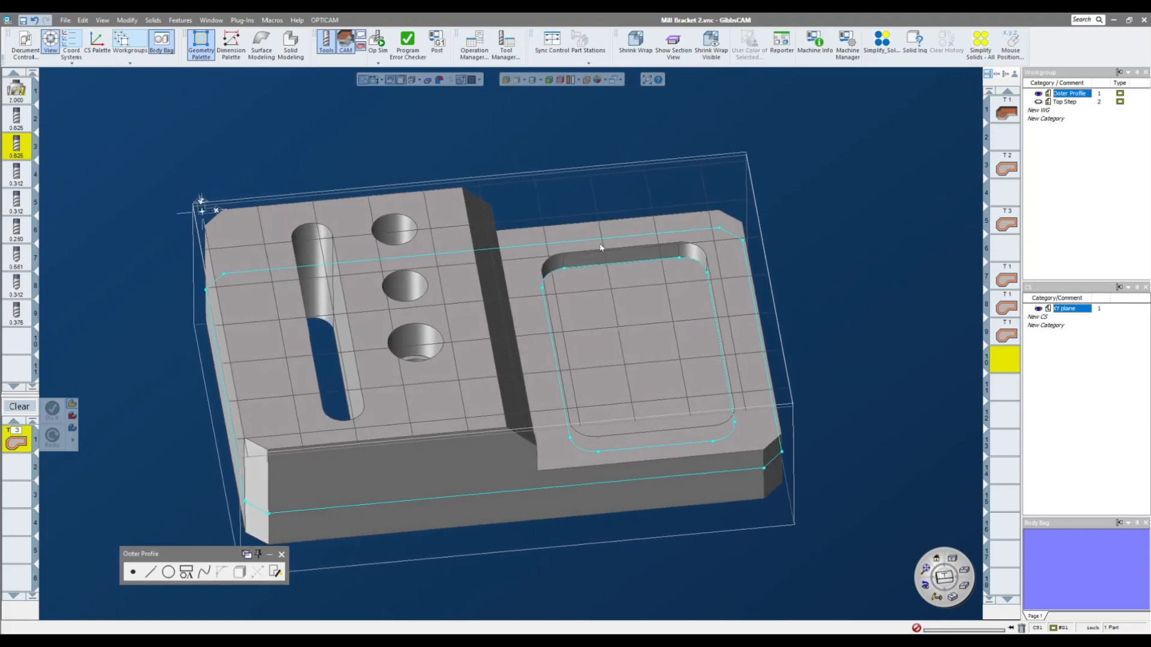
# Clear the process list and make operation slot 11 active.
pyautogui.moveTo(601, 247); pyautogui.dragTo(695, 221, button='middle')
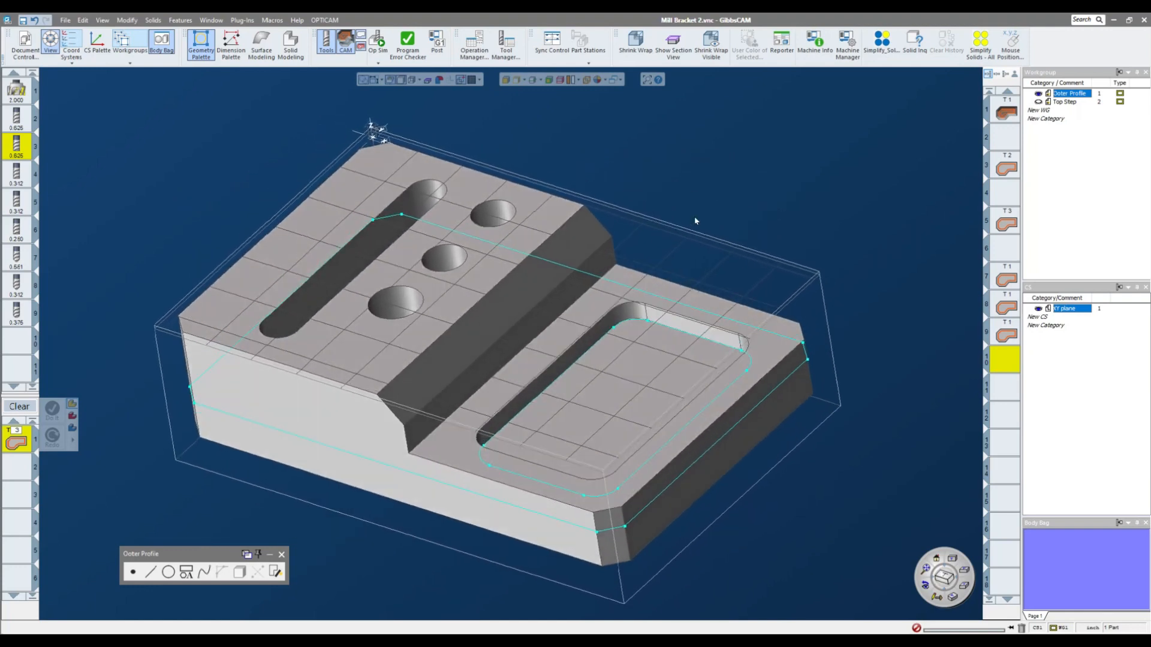
pyautogui.scroll(5, 690, 281)
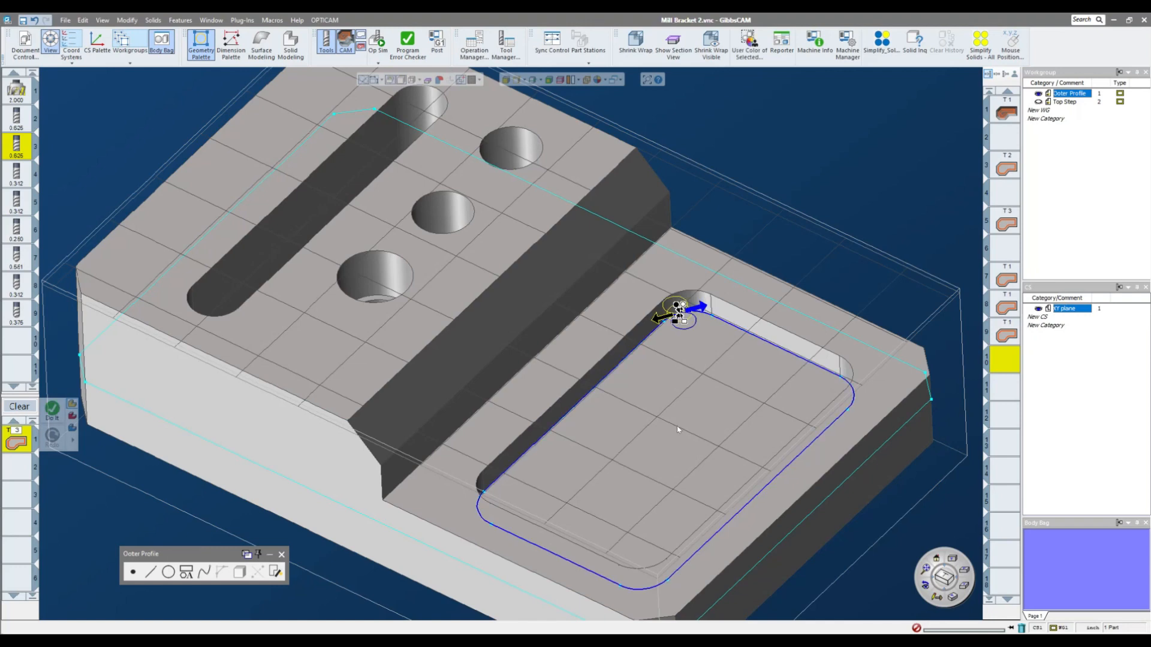
pyautogui.click(19, 406)
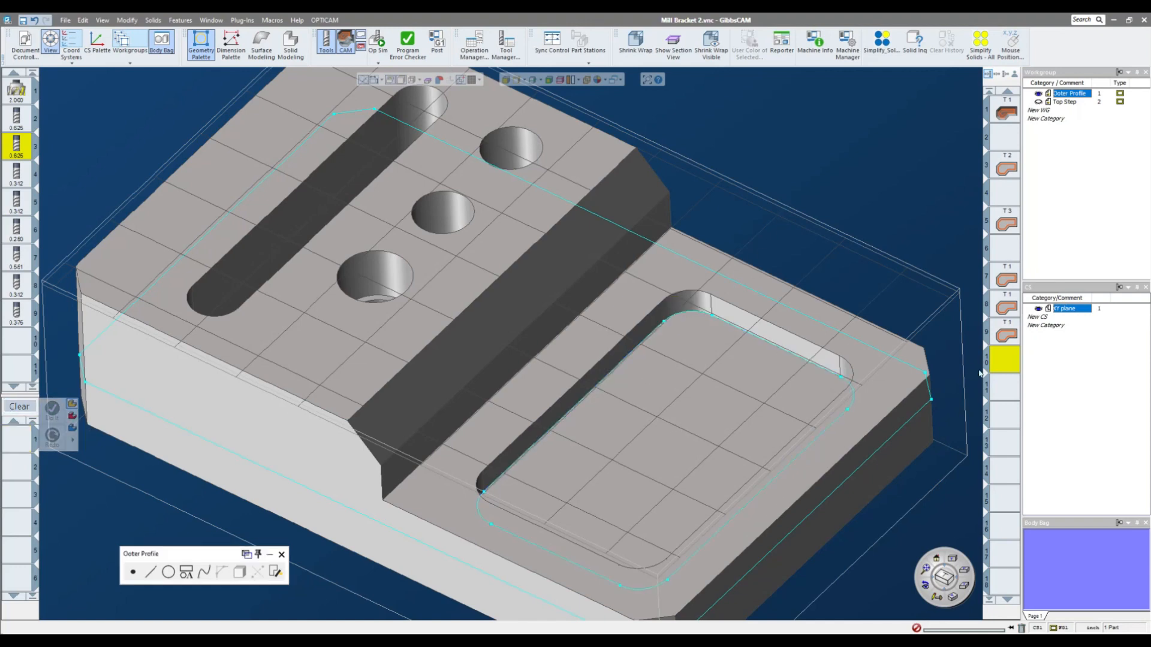
pyautogui.click(1012, 386)
# Check the radius of the rectangular pocket's corner face with Solid Inquiry, close the report and deselect the face.
pyautogui.moveTo(899, 203); pyautogui.dragTo(822, 156, button='middle')
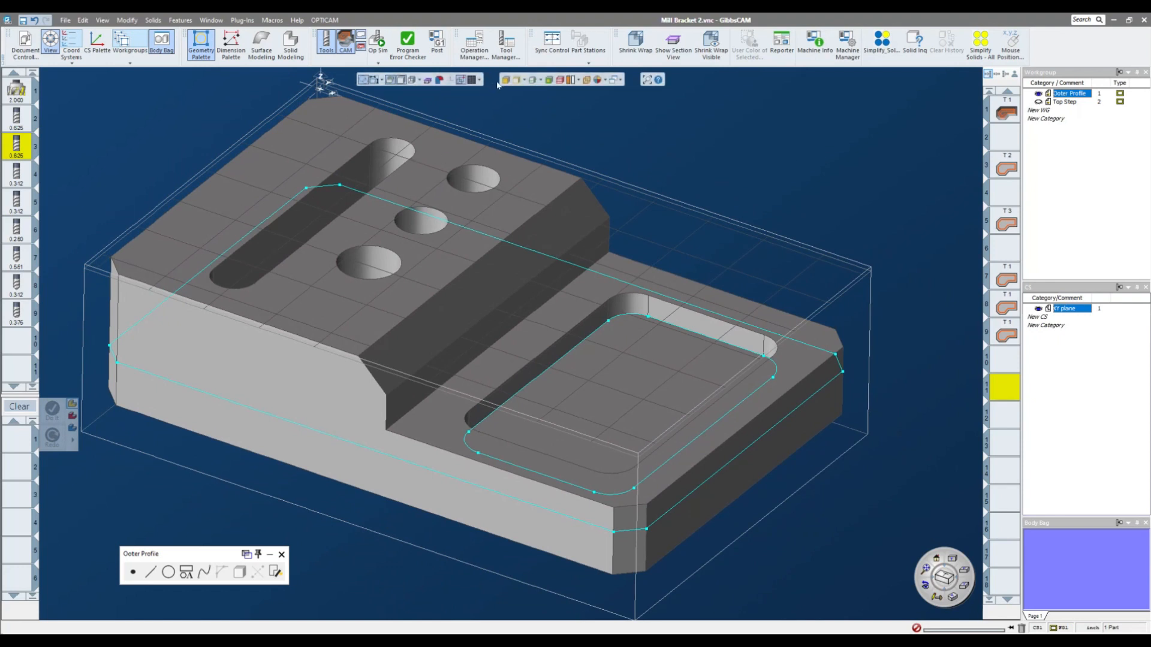
pyautogui.click(623, 309)
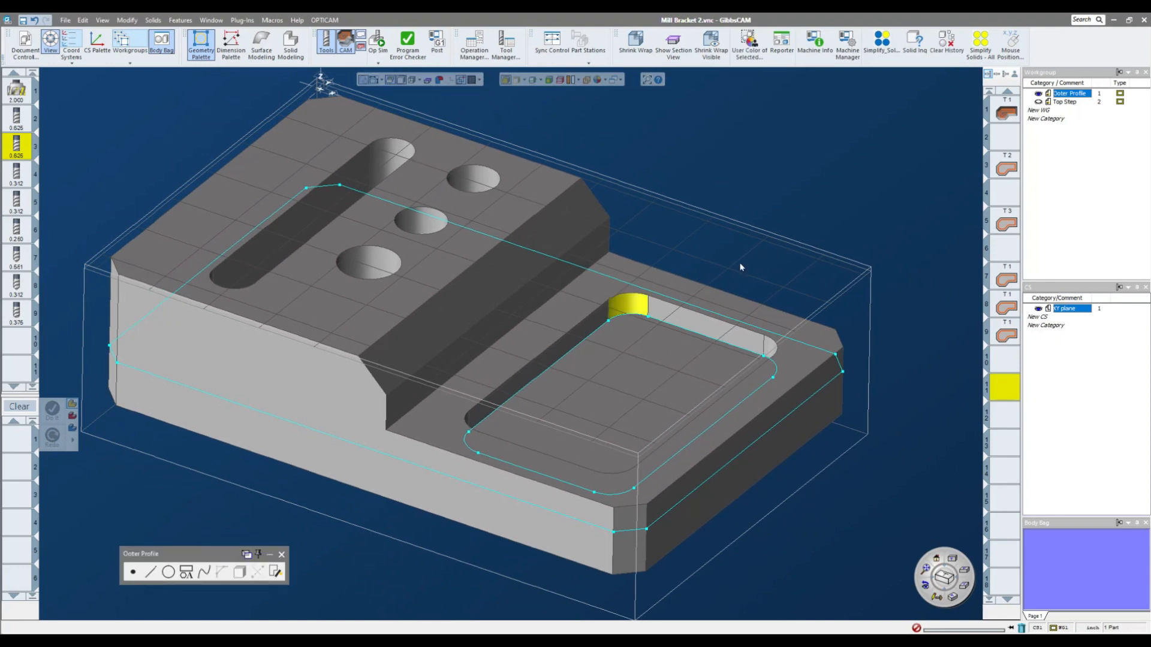
pyautogui.click(915, 42)
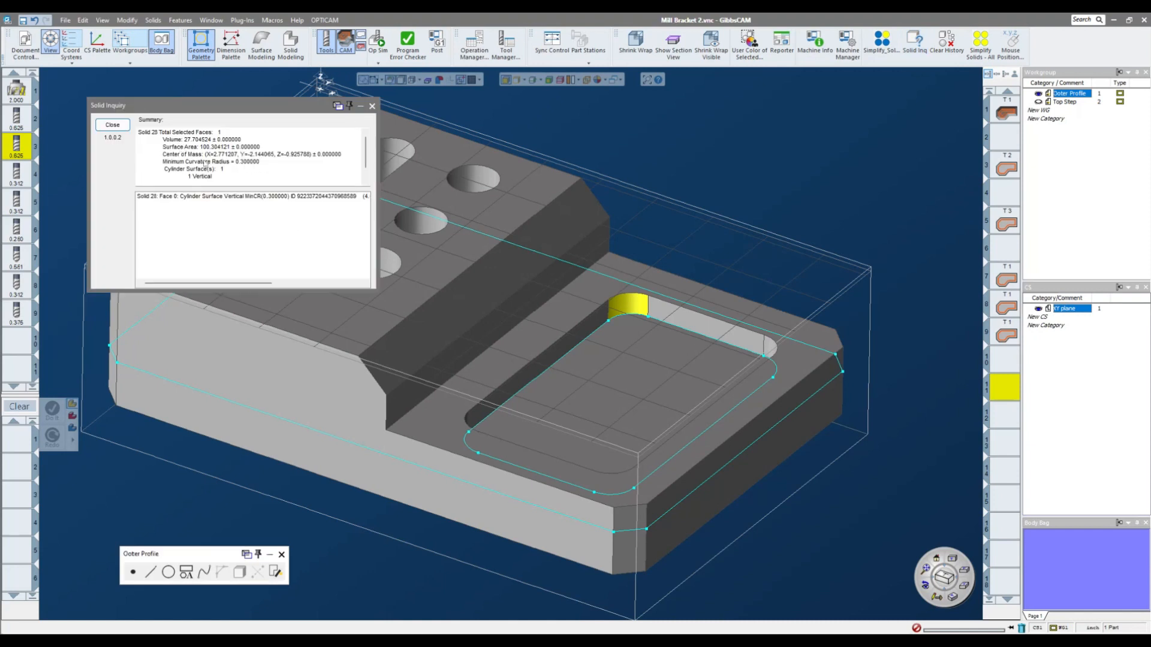
pyautogui.click(372, 105)
pyautogui.click(762, 177)
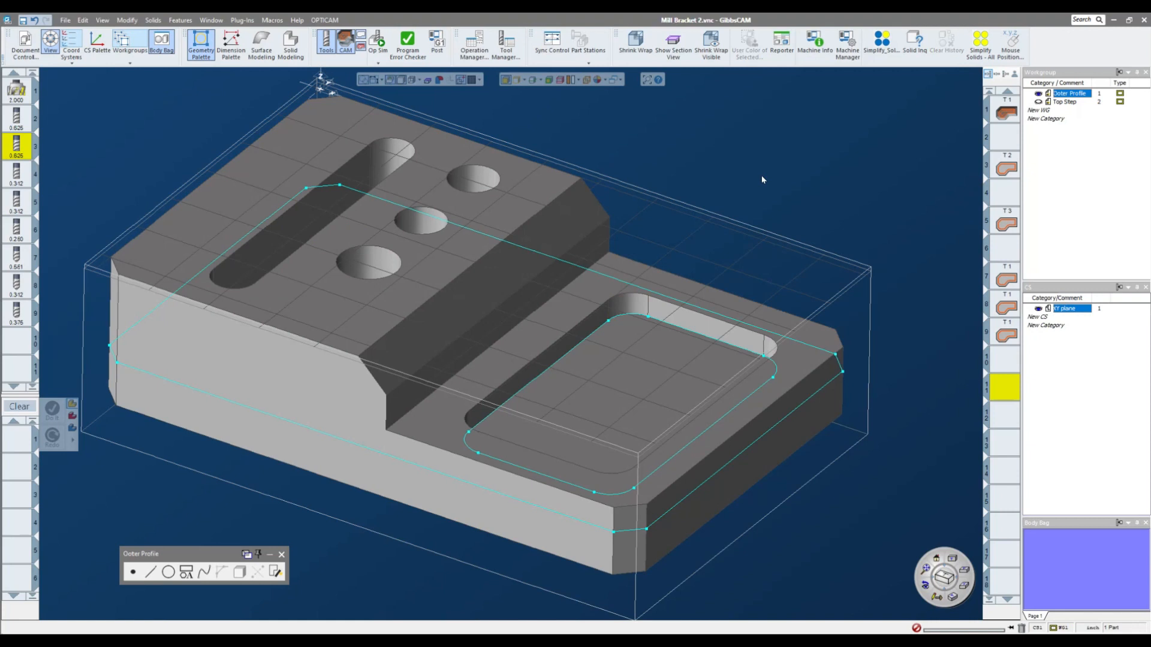
# Create a Roughing process with the 0.312 tool 4 for the rectangular pocket.
pyautogui.moveTo(762, 176); pyautogui.dragTo(675, 146, button='middle')
pyautogui.scroll(-1, 675, 146)
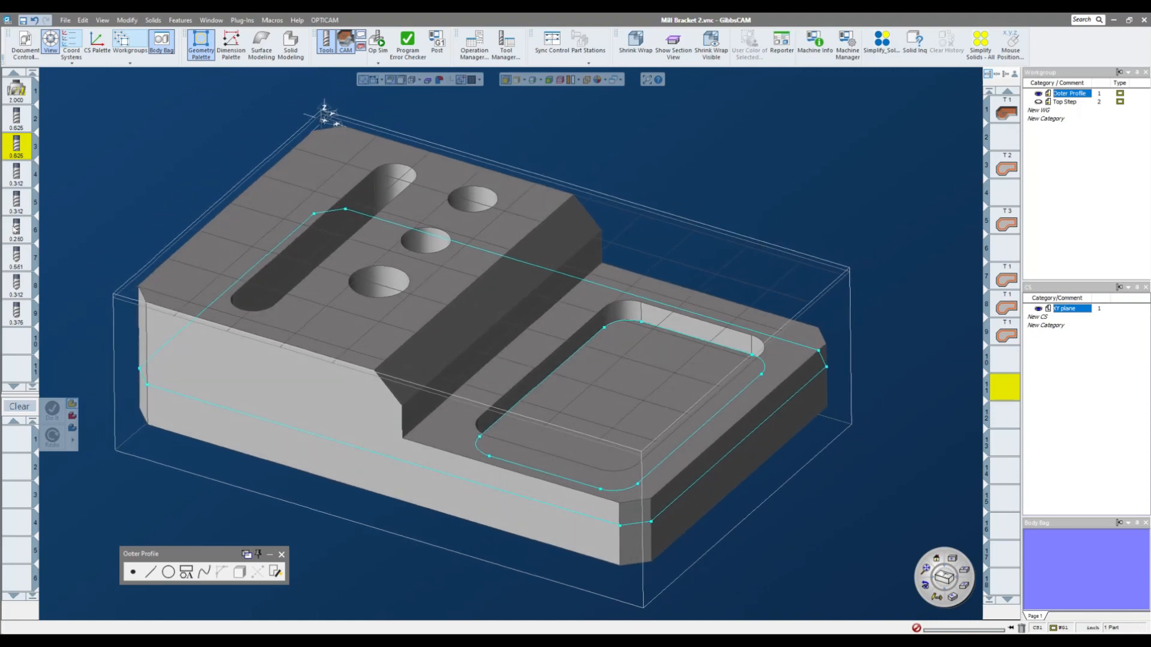
pyautogui.click(17, 174)
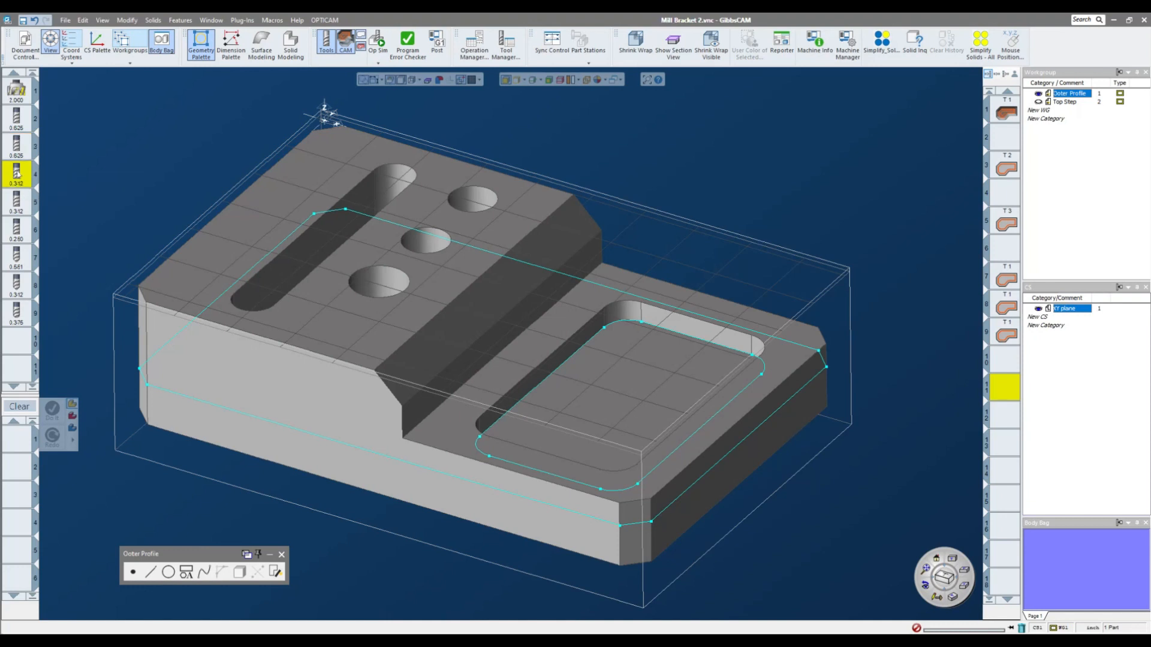
pyautogui.click(17, 438)
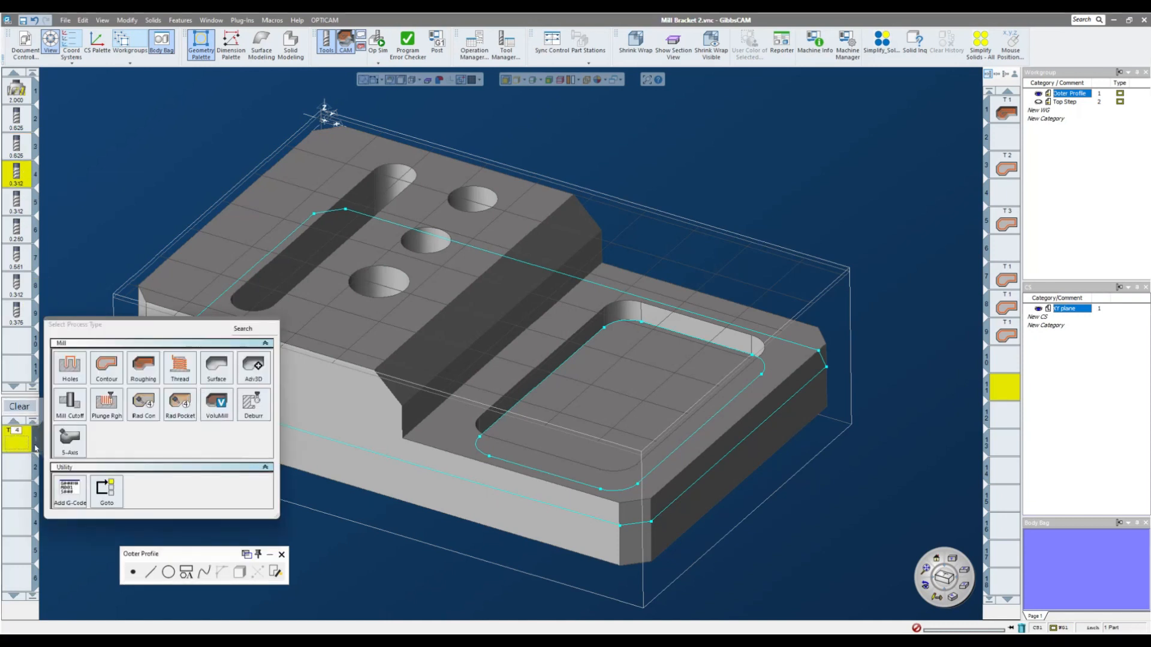
pyautogui.click(143, 366)
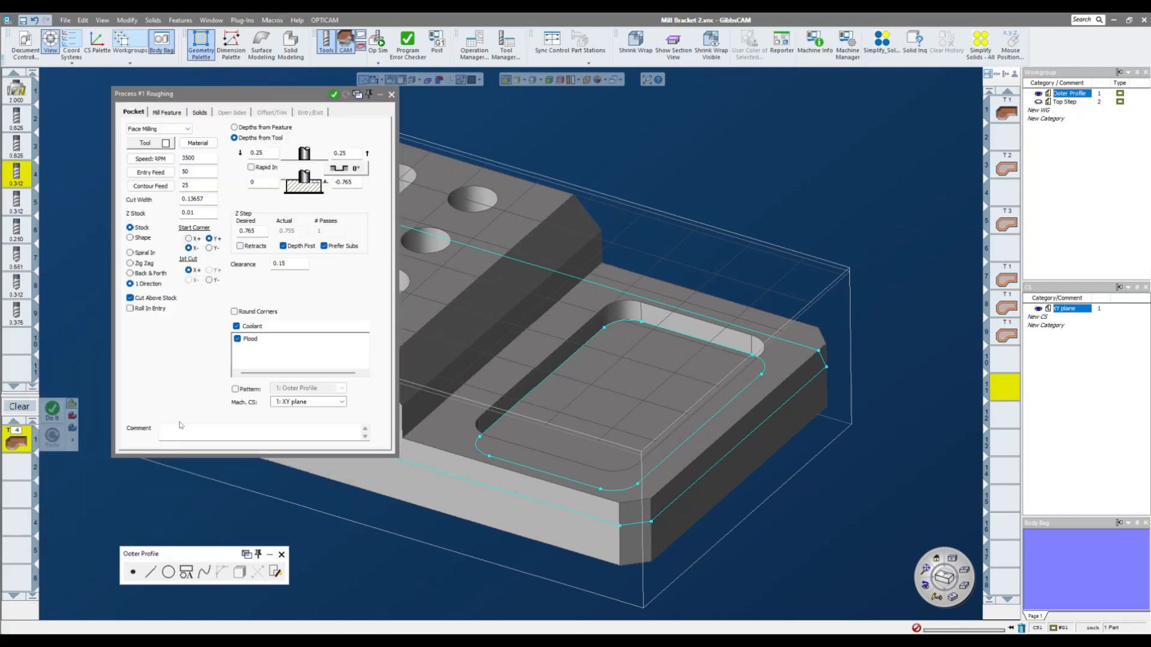
# Set the roughing surface Z to -0.765, the floor Z to -1.015, the desired Z step to 0.125 and the pocket type to Offset.
pyautogui.doubleClick(270, 182)
pyautogui.write('-0.765')
pyautogui.doubleClick(354, 183)
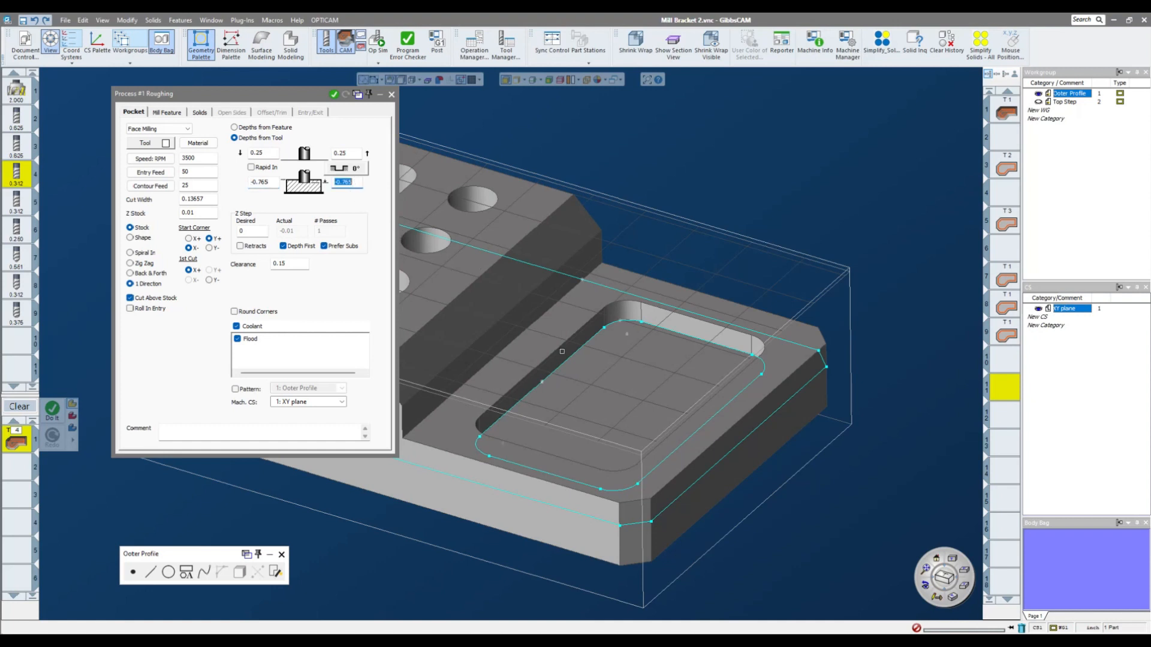
pyautogui.write('-1.015')
pyautogui.doubleClick(261, 232)
pyautogui.write('.125')
pyautogui.click(186, 129)
pyautogui.click(157, 139)
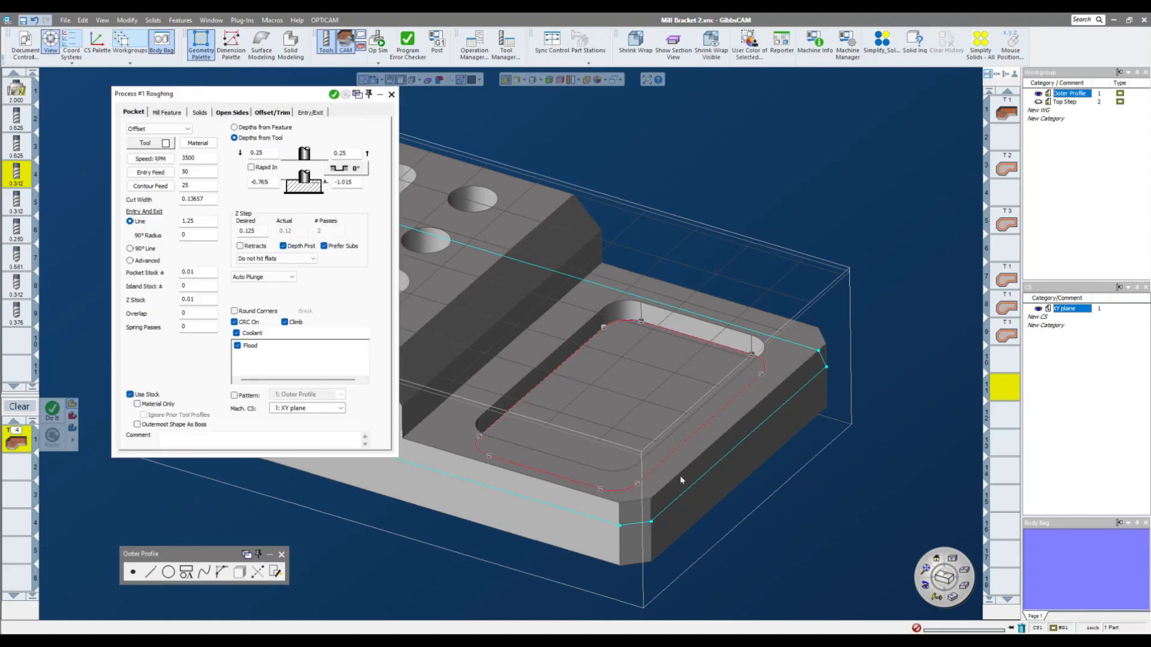
# Generate the roughing toolpath from the rectangular pocket's loop and close the process settings.
pyautogui.click(334, 94)
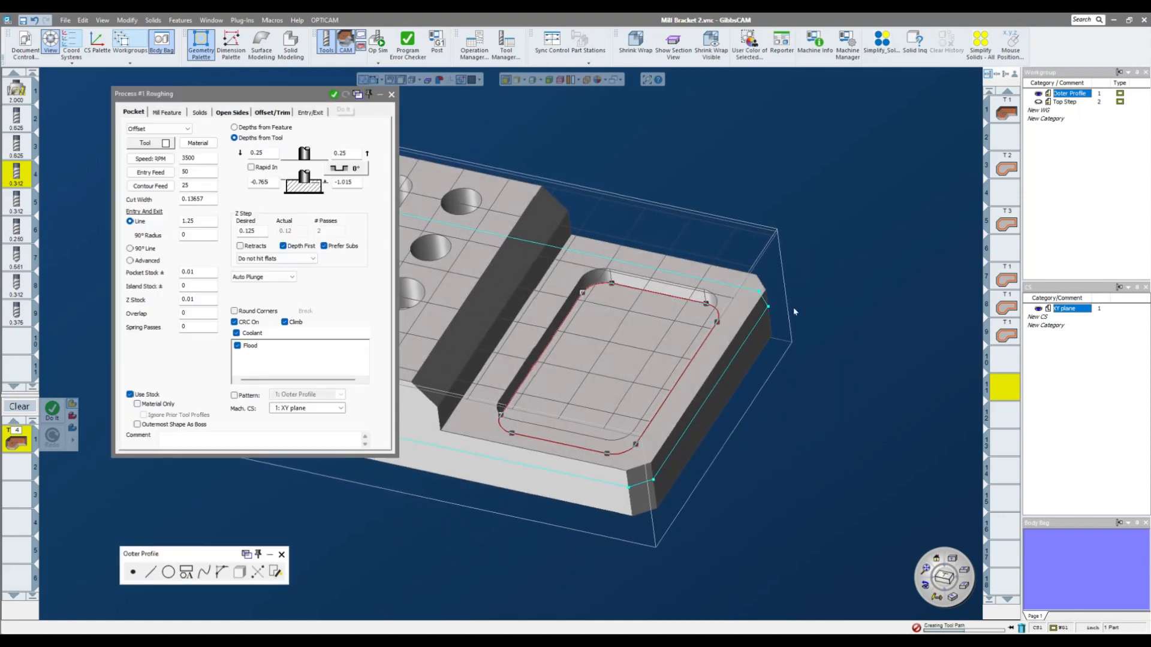
pyautogui.scroll(-3, 794, 309)
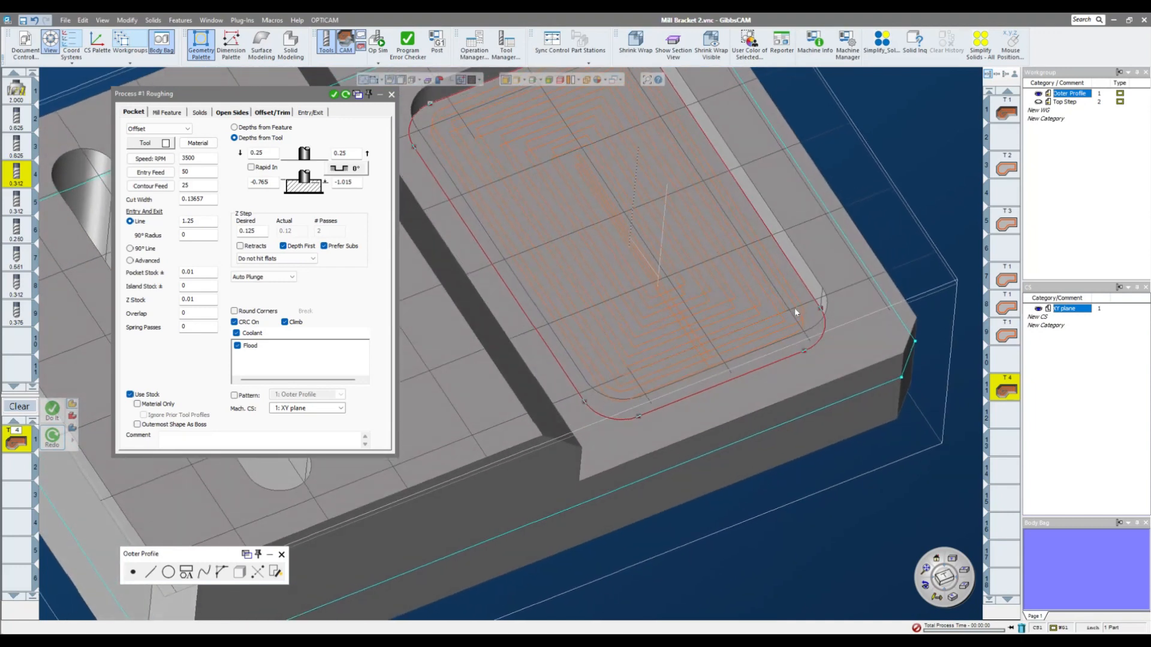
pyautogui.click(391, 95)
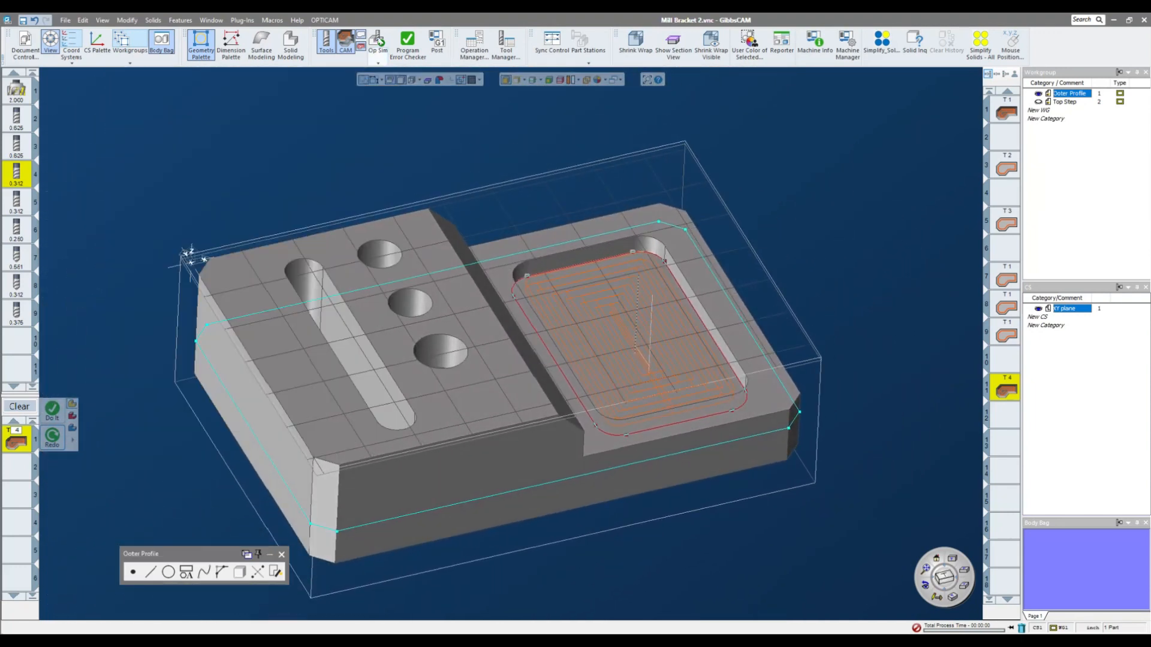
# Simulate the machining with Op Sim to check the rectangular pocket's cut, and exit the simulation.
pyautogui.click(378, 41)
pyautogui.moveTo(841, 201); pyautogui.dragTo(830, 172, button='middle')
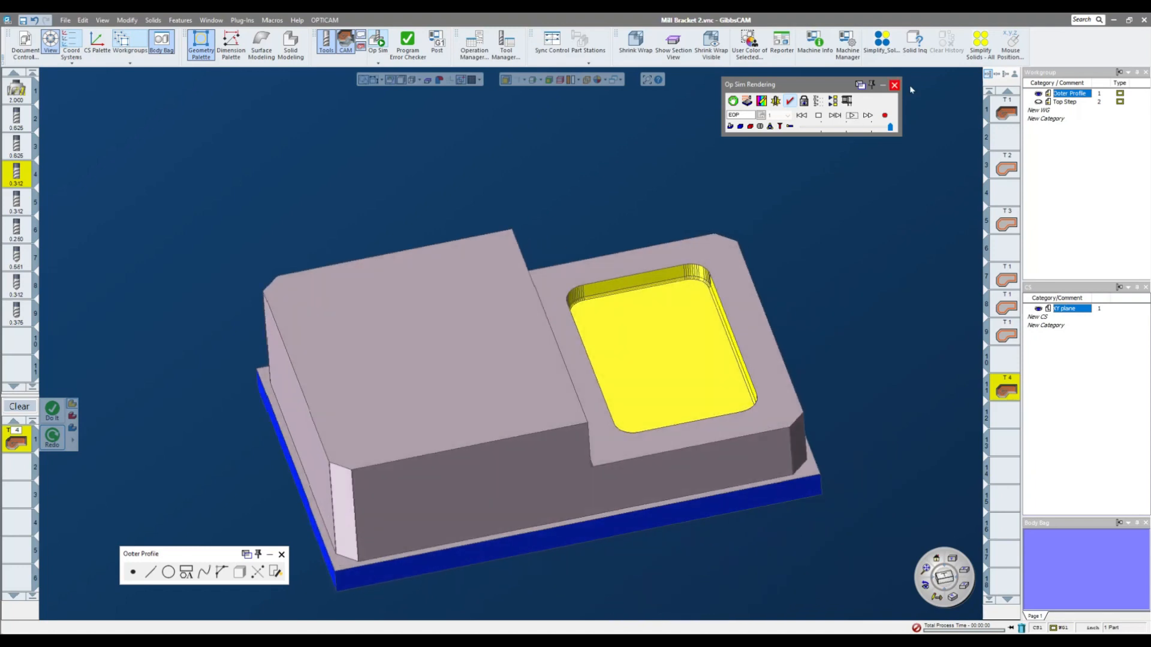
pyautogui.click(894, 85)
# Make operation slot 12 active, deselect the pocket geometry and empty the process list.
pyautogui.click(1006, 419)
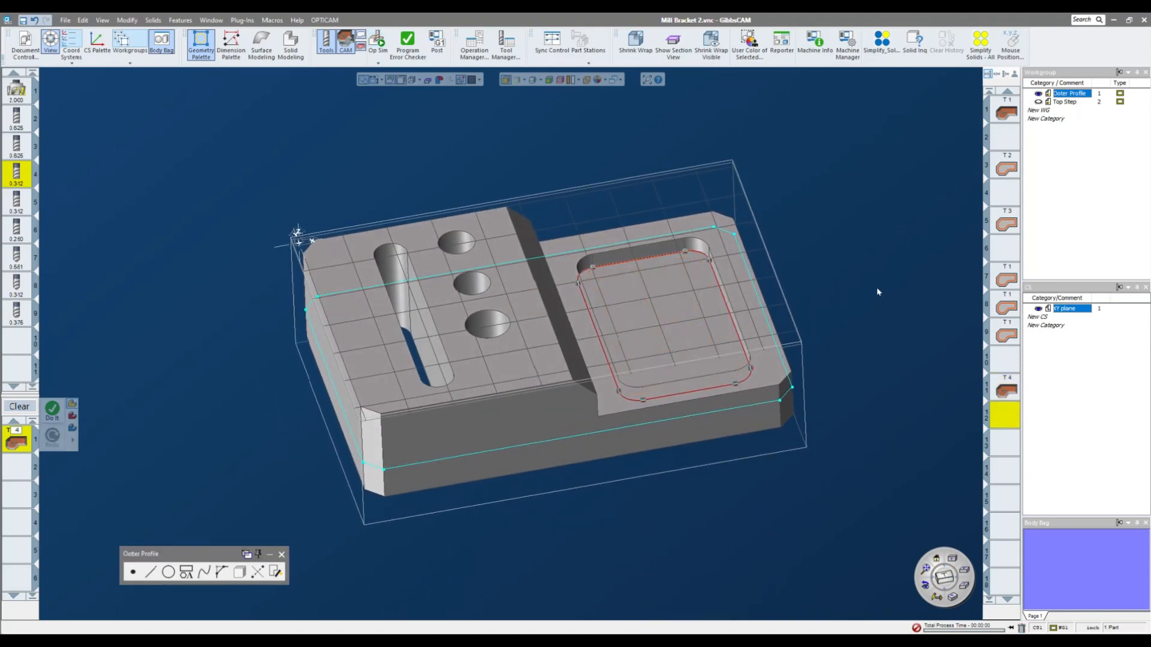
pyautogui.click(876, 290)
pyautogui.moveTo(195, 192); pyautogui.dragTo(434, 291, button='middle')
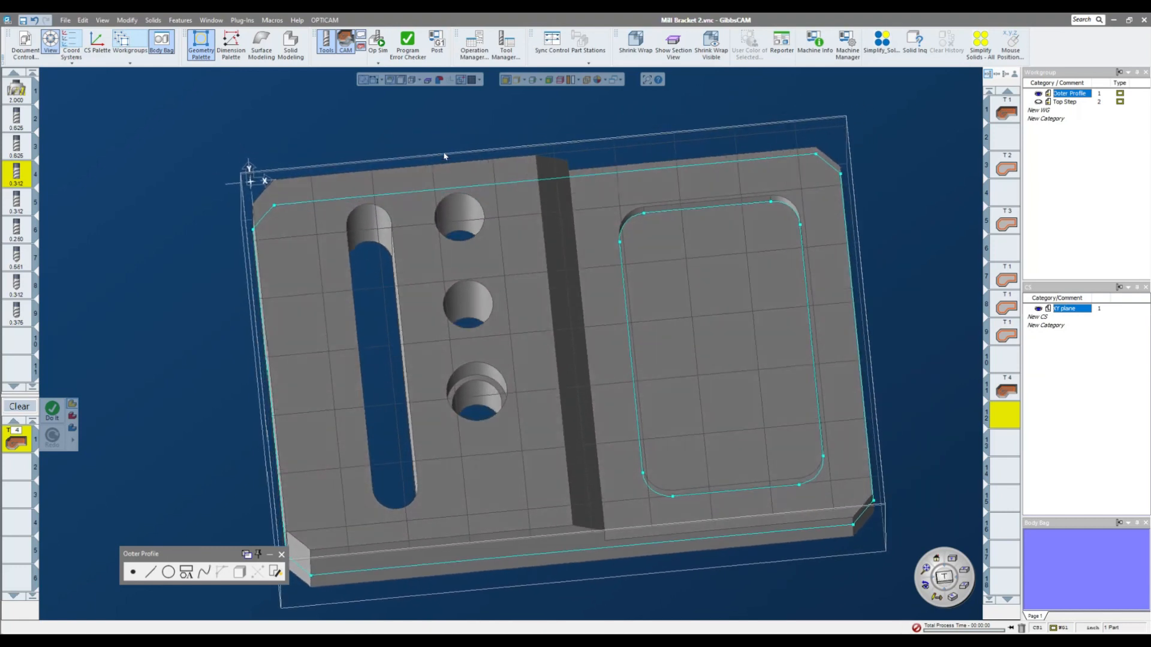
pyautogui.click(20, 407)
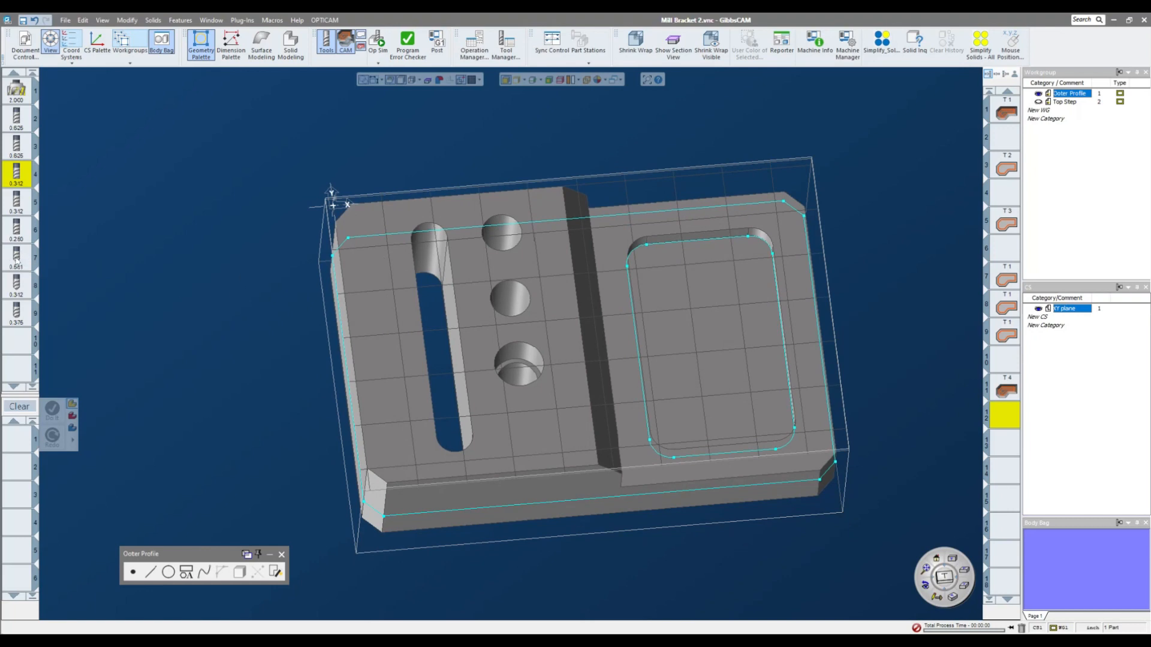
# Create a Holes process with tool 7 and set its surface Z to 0.
pyautogui.moveTo(17, 262); pyautogui.dragTo(18, 437)
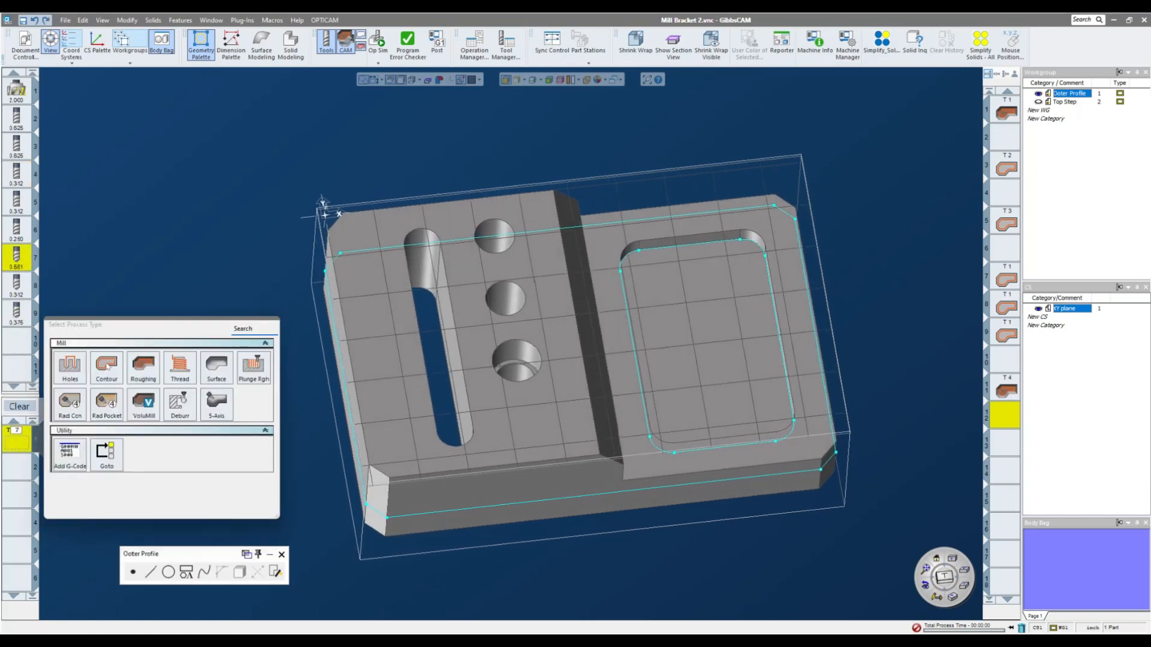
pyautogui.click(69, 373)
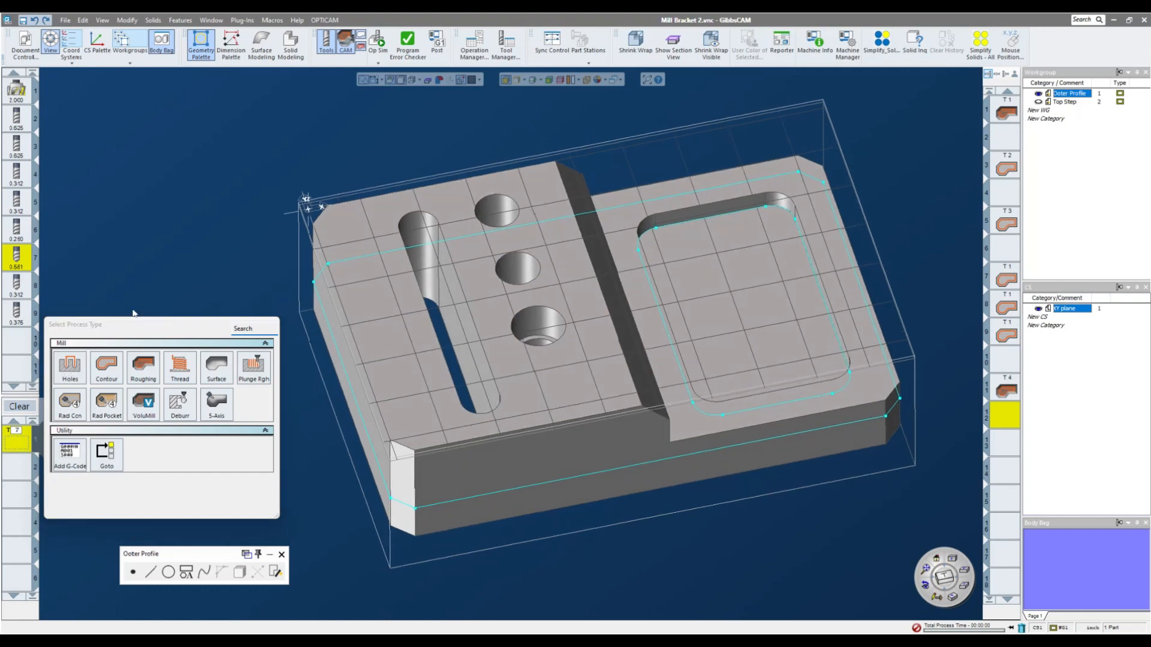
pyautogui.doubleClick(263, 215)
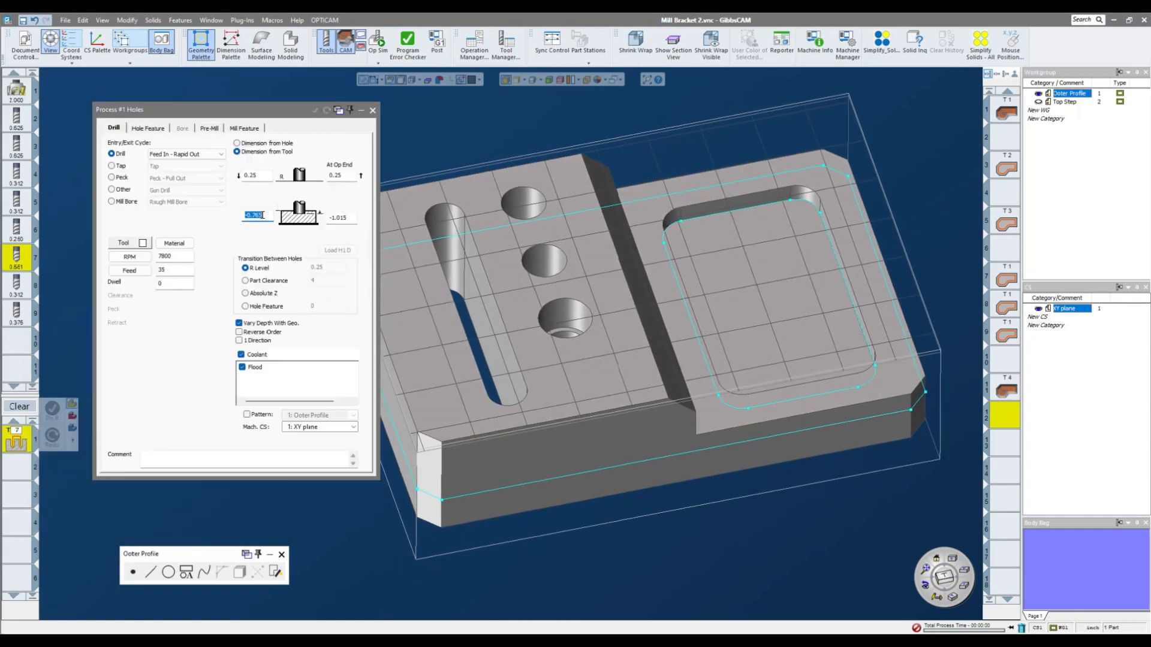
pyautogui.write('5')
# Extract the top edges of the three round holes as geometry with the Extract Edges command.
pyautogui.click(518, 81)
pyautogui.click(534, 217)
pyautogui.keyDown('shift'); pyautogui.click(562, 253); pyautogui.keyUp('shift')
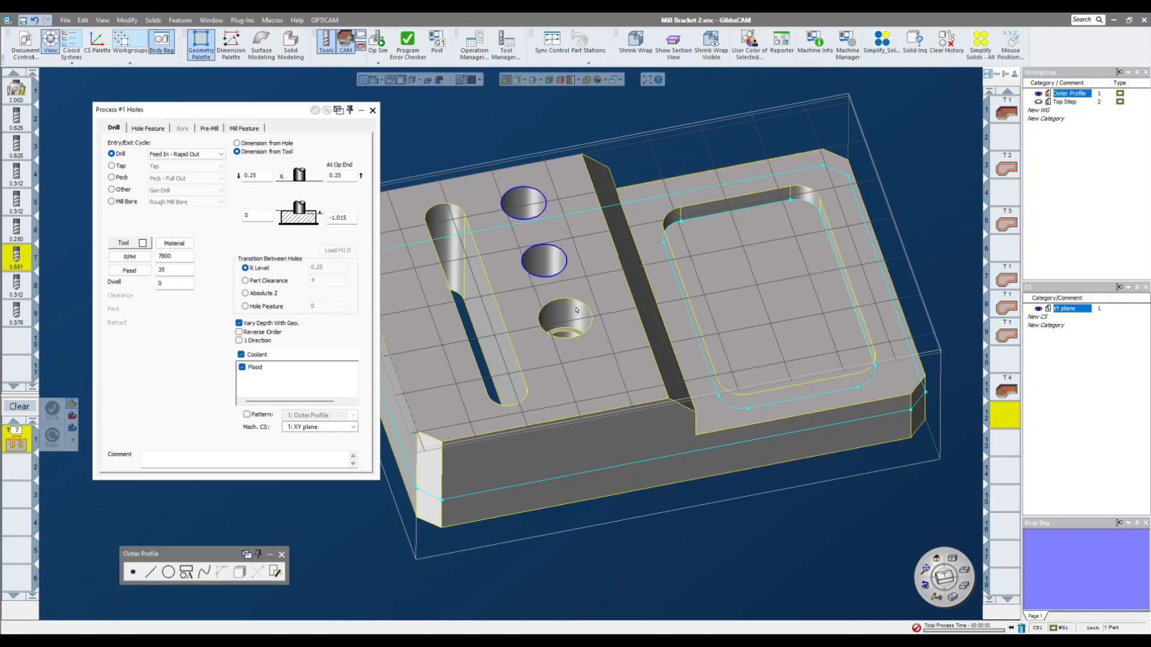
pyautogui.keyDown('shift'); pyautogui.click(577, 303); pyautogui.keyUp('shift')
pyautogui.rightClick(577, 303)
pyautogui.click(606, 308)
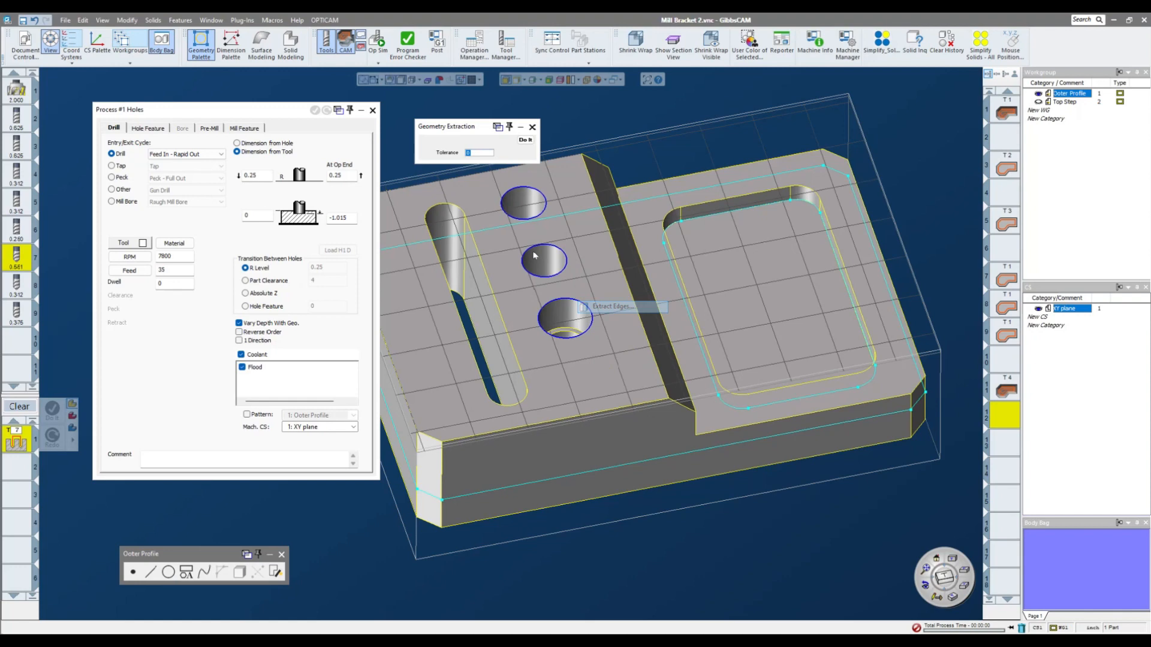
pyautogui.click(525, 140)
pyautogui.click(533, 127)
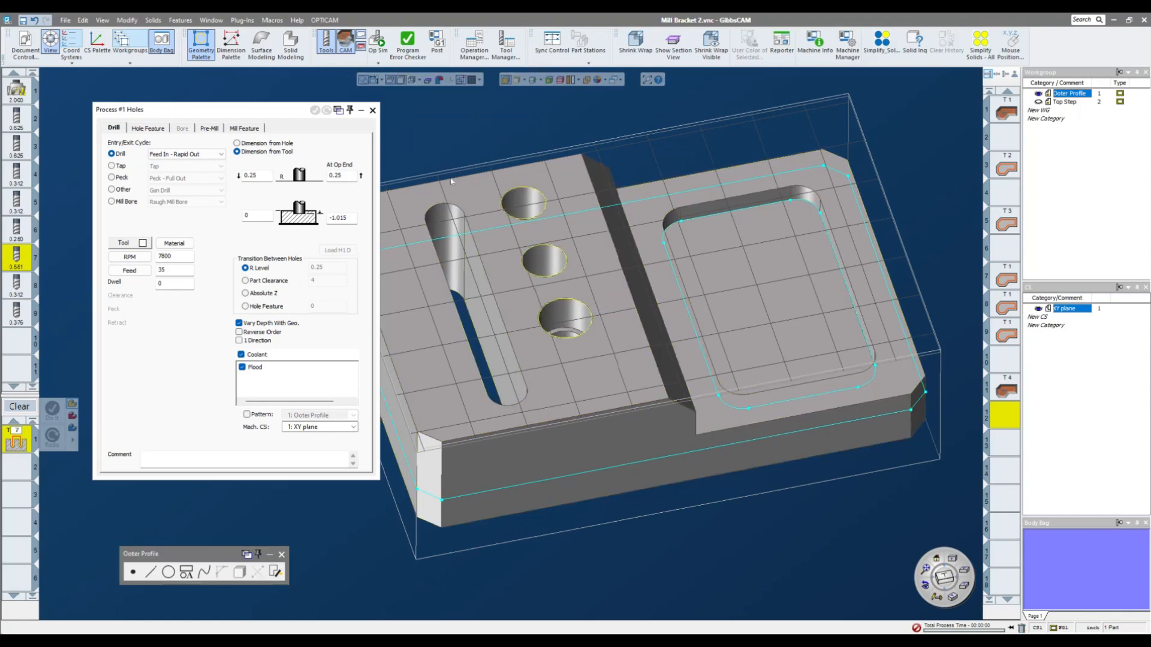
# Set the drilling depth to -1.6178 by picking the through hole's bottom and adding extra depth.
pyautogui.moveTo(441, 238); pyautogui.dragTo(381, 245, button='middle')
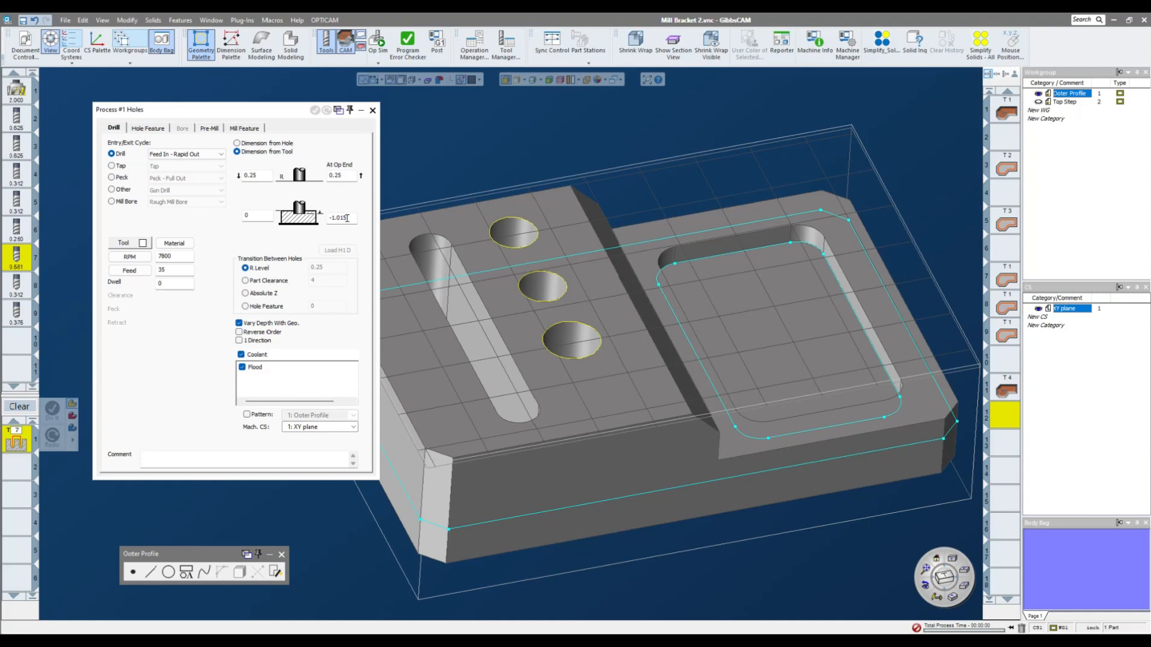
pyautogui.click(570, 325)
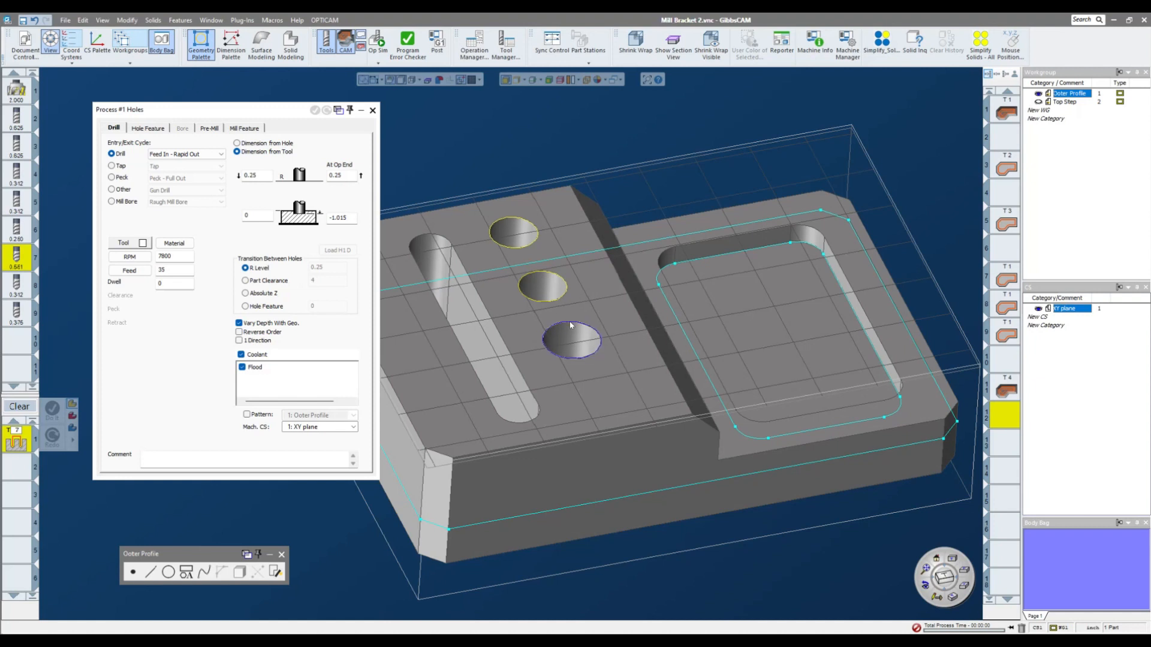
pyautogui.click(499, 159)
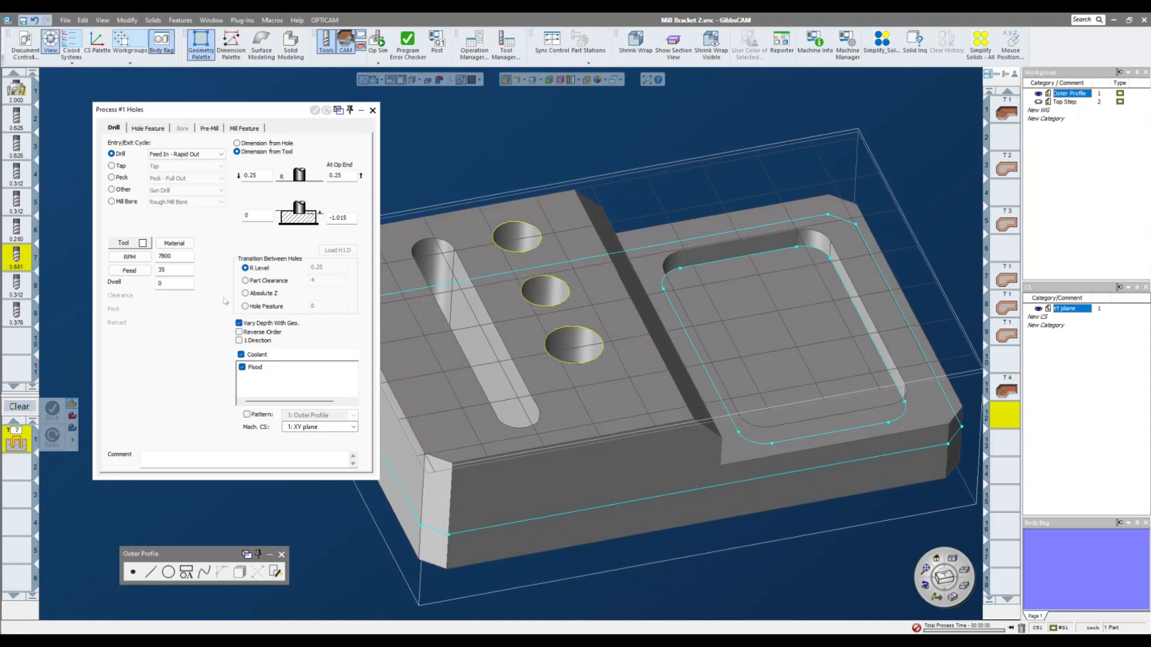
pyautogui.doubleClick(334, 219)
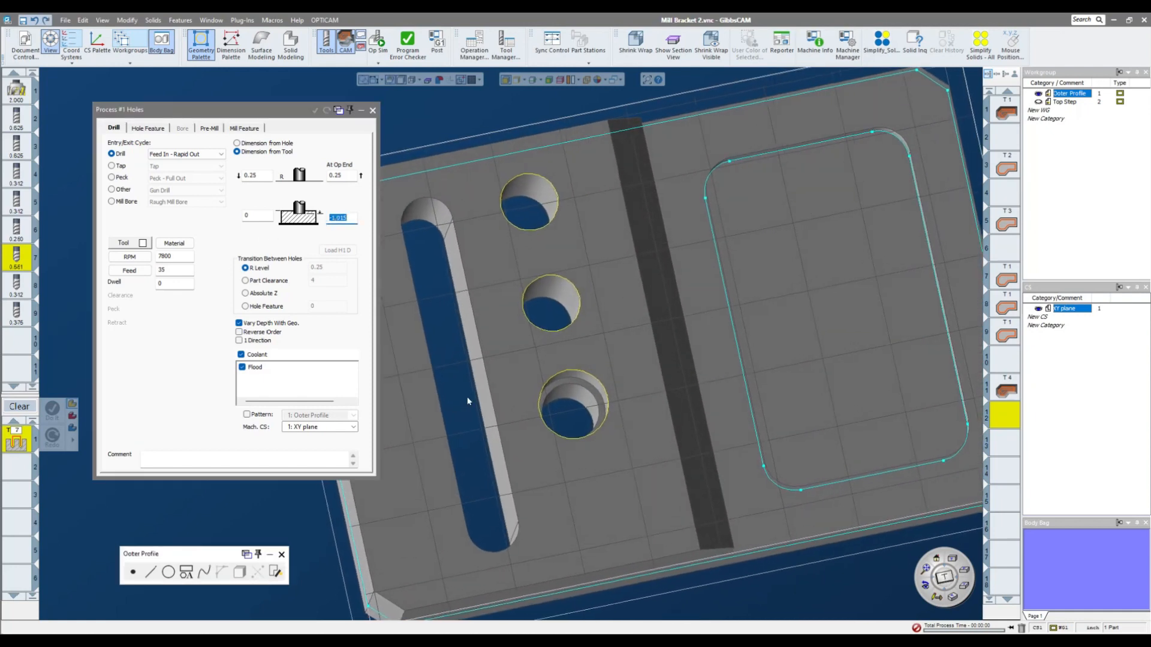
pyautogui.click(508, 208)
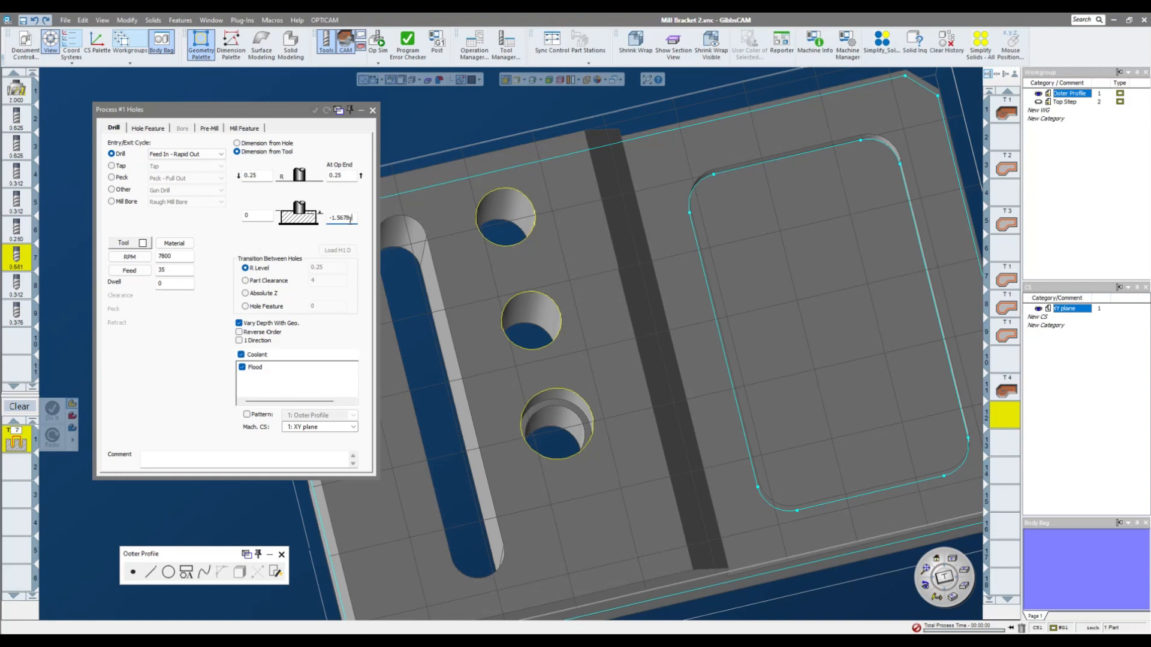
pyautogui.write('-.65')
# Generate the drilling operation on the three hole circles, move it to operation slot 13 and check its depth from the side.
pyautogui.moveTo(522, 276); pyautogui.dragTo(483, 260, button='middle')
pyautogui.keyDown('ctrl'); pyautogui.click(493, 259); pyautogui.keyUp('ctrl')
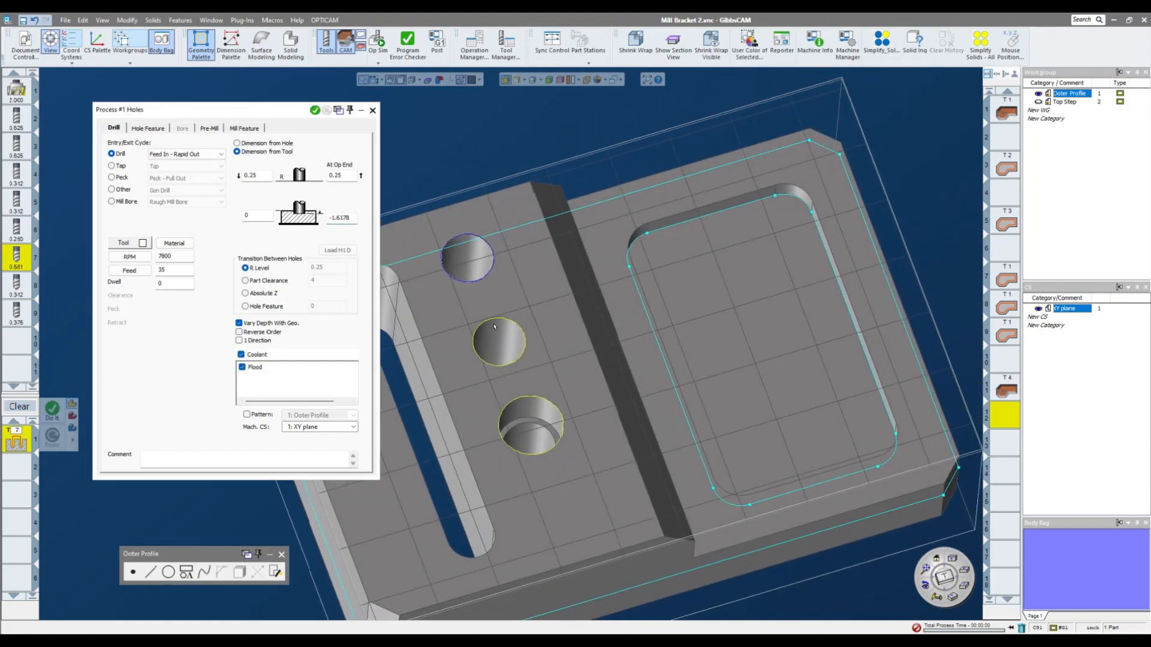
pyautogui.keyDown('ctrl'); pyautogui.click(495, 318); pyautogui.keyUp('ctrl')
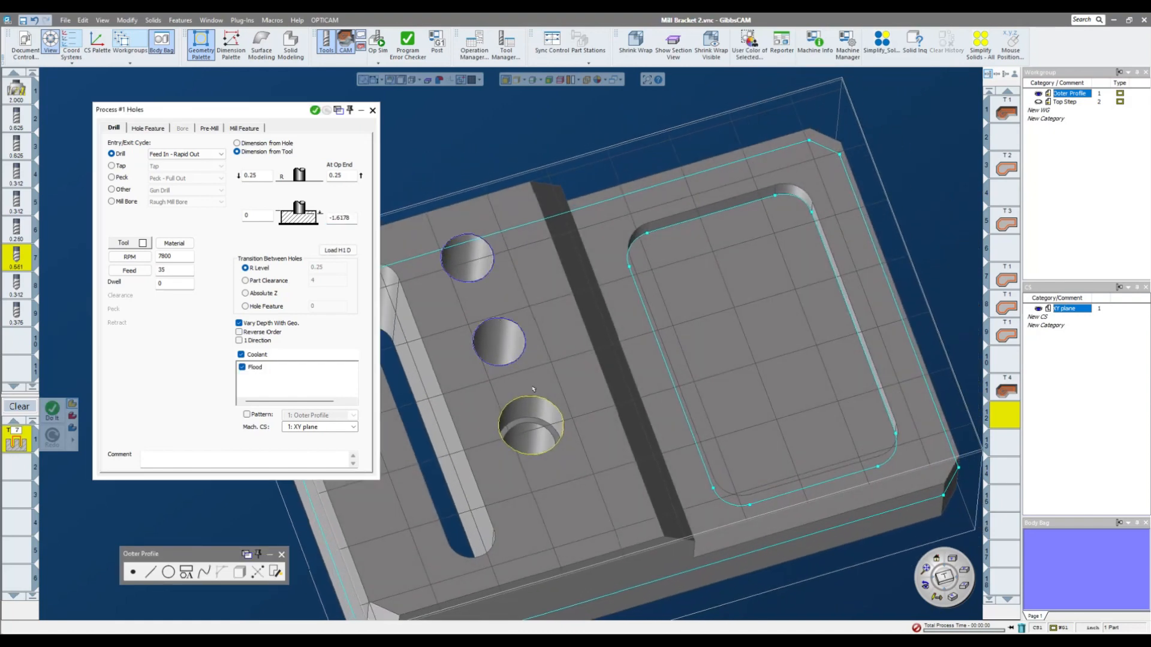
pyautogui.click(315, 111)
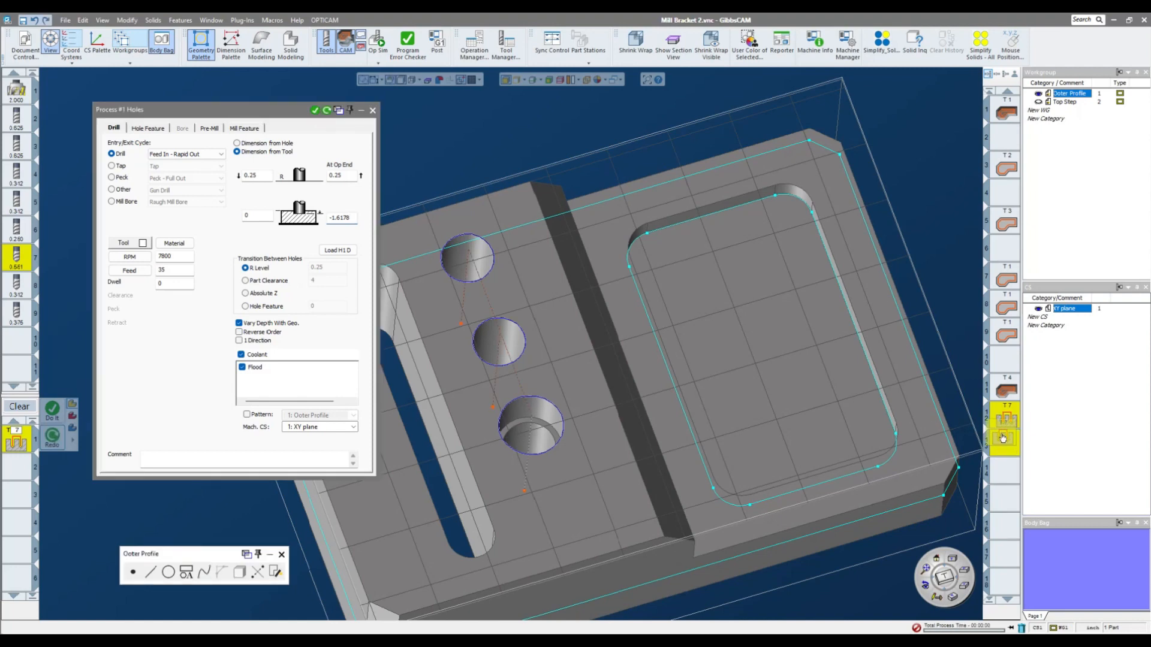
pyautogui.moveTo(1003, 438); pyautogui.dragTo(1004, 442)
pyautogui.moveTo(764, 473); pyautogui.dragTo(531, 460, button='middle')
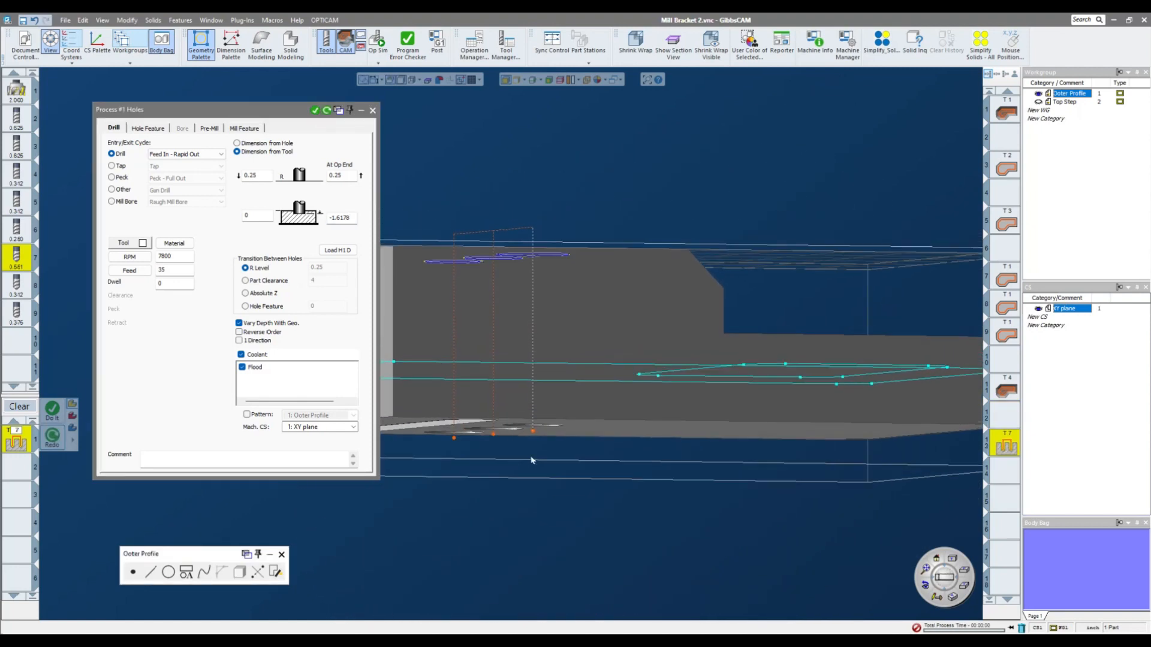
# Set the point angle of drill tool 7 to 140 degrees and check the tip in the tool preview.
pyautogui.doubleClick(21, 259)
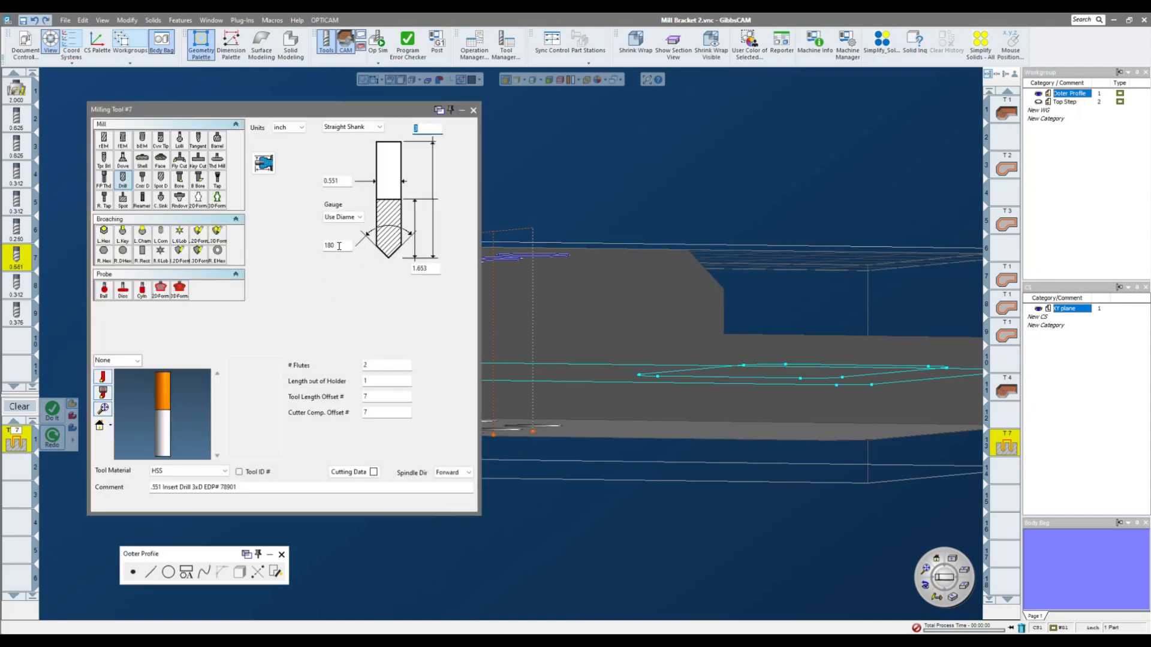
pyautogui.doubleClick(339, 246)
pyautogui.write('140')
pyautogui.scroll(-1, 176, 425)
pyautogui.scroll(5, 168, 444)
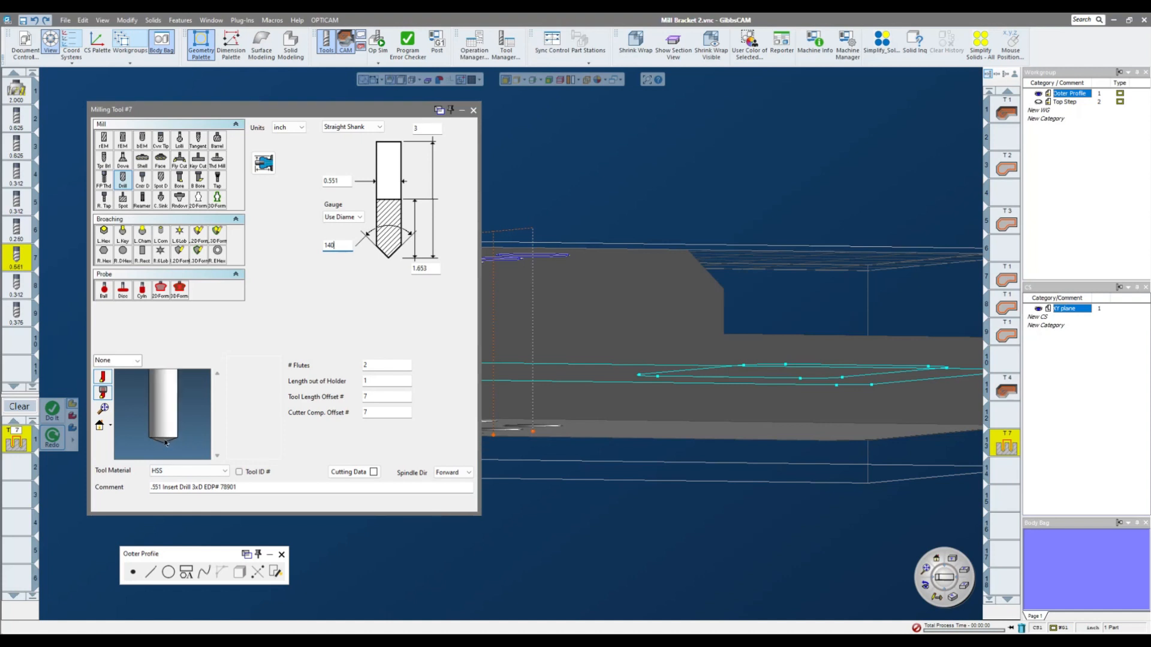
pyautogui.click(473, 111)
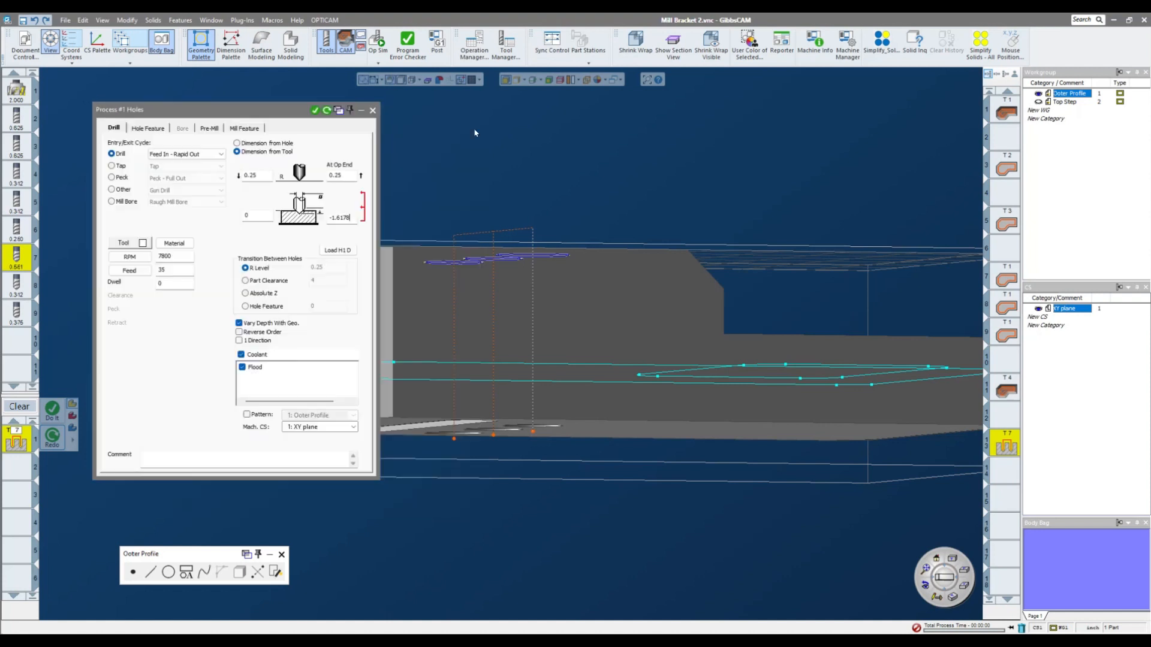
# Reload the three-hole drilling operation and regenerate it with the updated drill tip.
pyautogui.doubleClick(1000, 440)
pyautogui.click(56, 438)
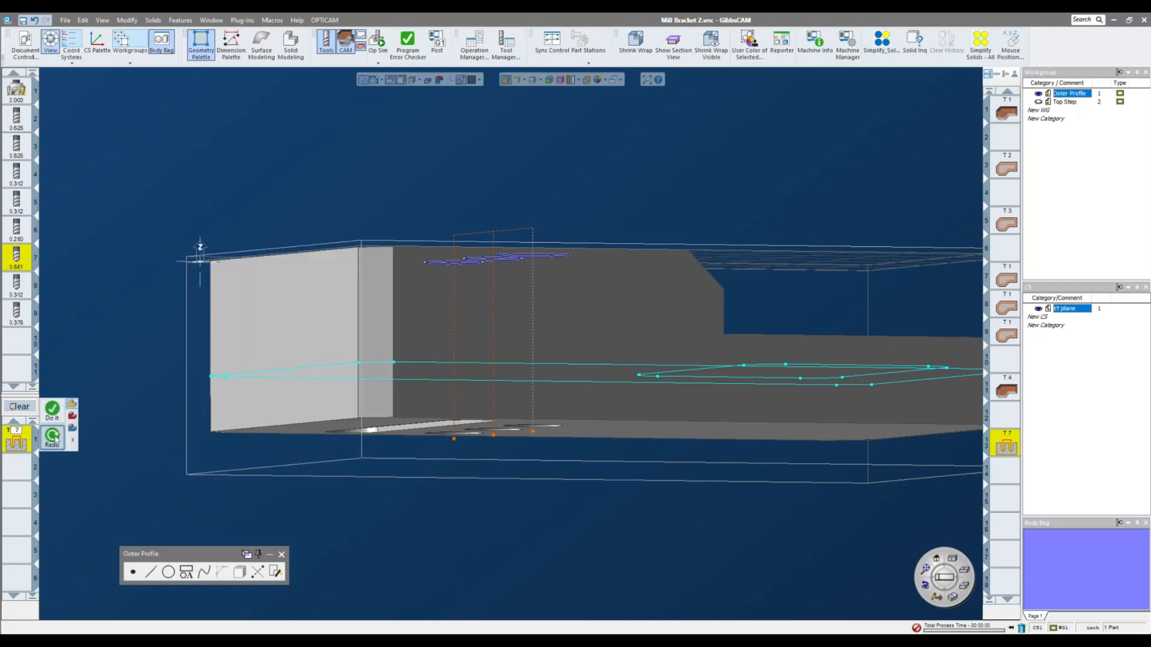
pyautogui.moveTo(405, 477); pyautogui.dragTo(383, 442, button='middle')
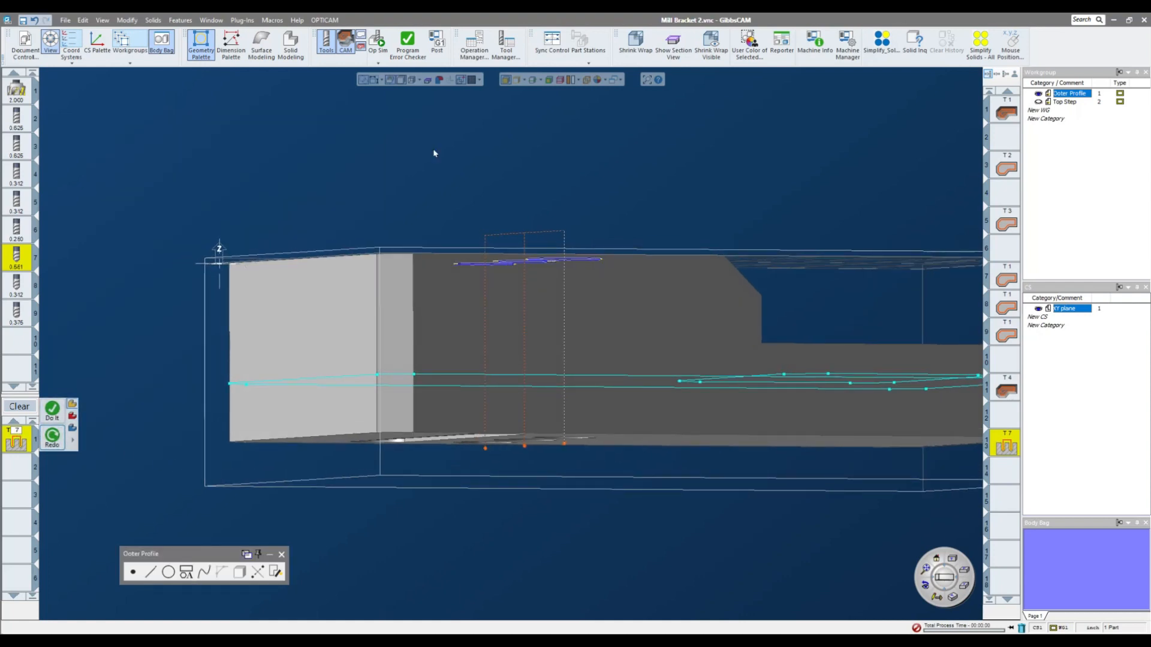
pyautogui.moveTo(434, 152); pyautogui.dragTo(419, 186, button='middle')
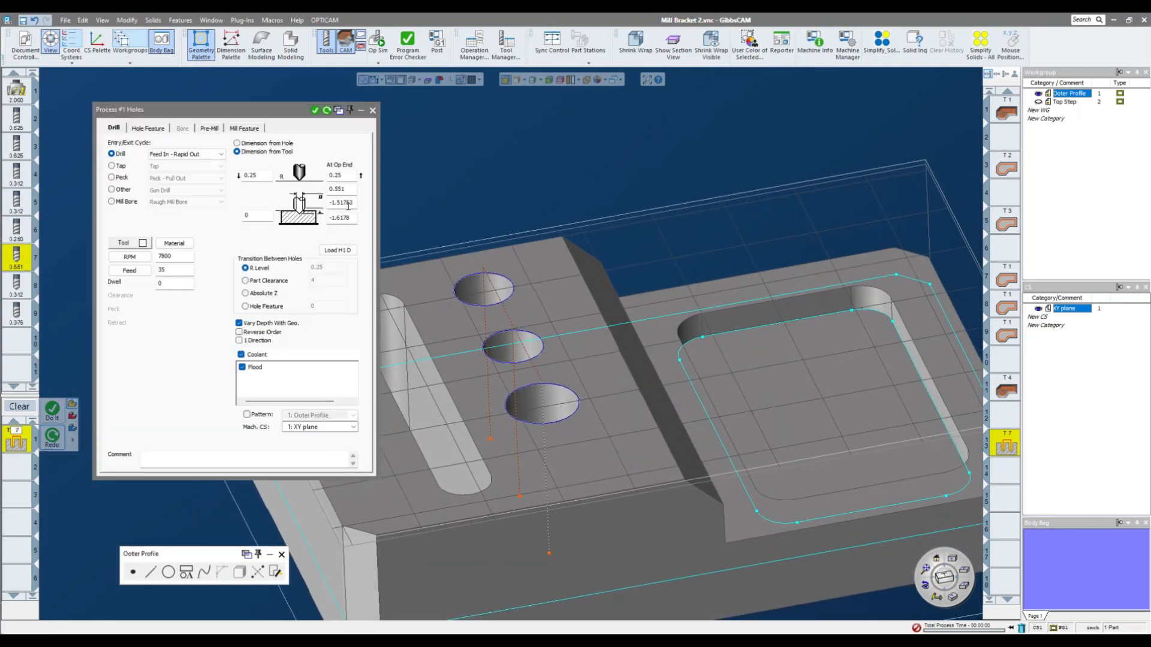
# Set the full-diameter drilling depth to -1.6178 by picking the through hole's bottom and adding -.05, and regenerate the drilling operation.
pyautogui.doubleClick(347, 203)
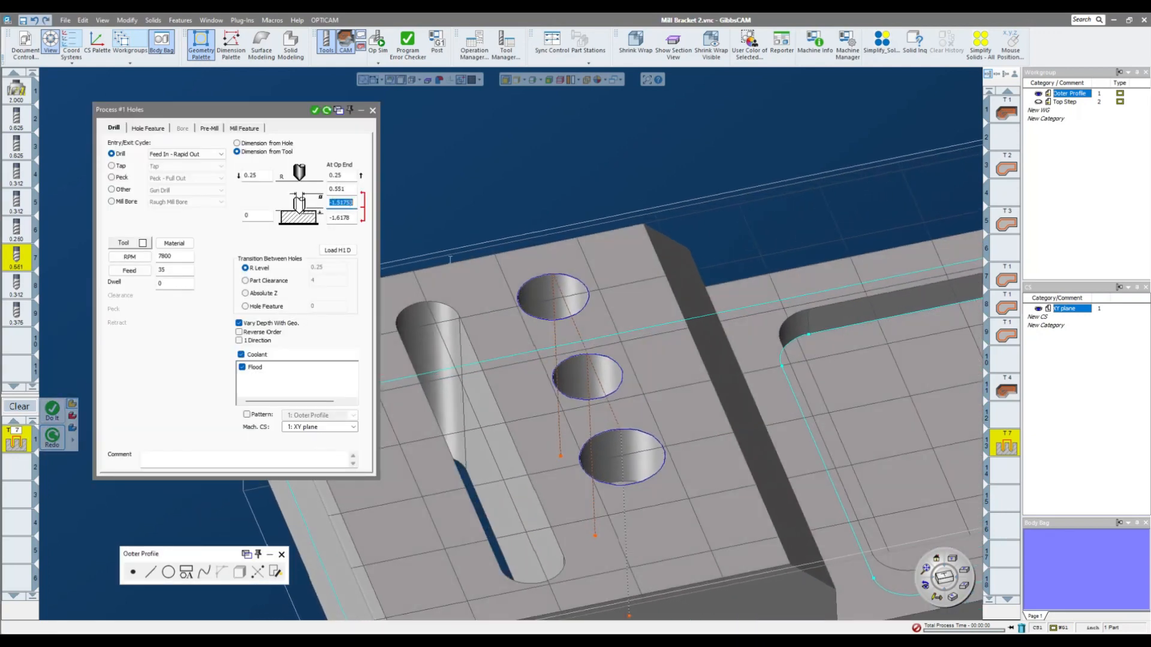
pyautogui.moveTo(450, 260); pyautogui.dragTo(648, 378, button='middle')
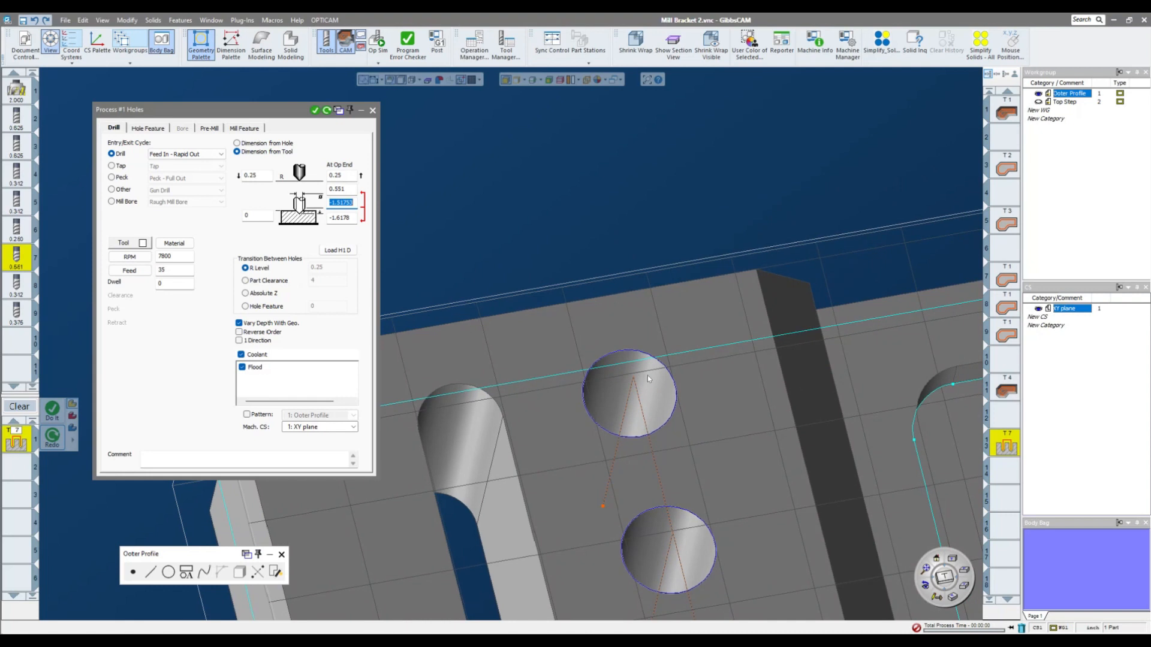
pyautogui.keyDown('alt'); pyautogui.click(608, 373); pyautogui.keyUp('alt')
pyautogui.click(356, 218)
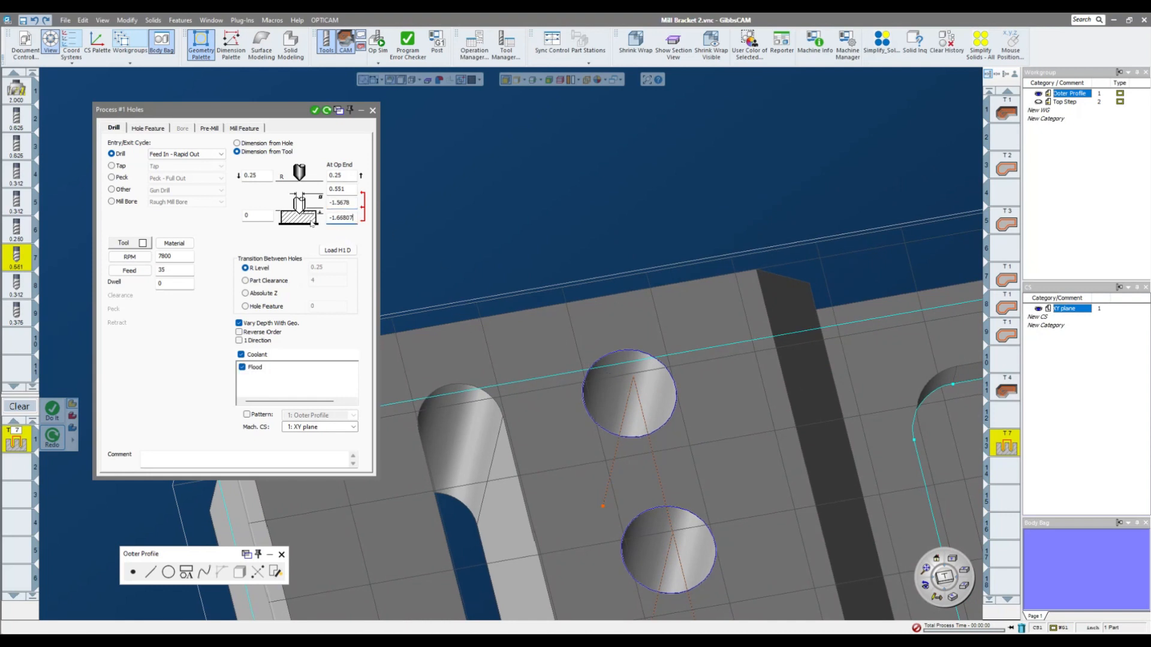
pyautogui.click(353, 203)
pyautogui.write('-.05')
pyautogui.click(327, 111)
pyautogui.moveTo(605, 296); pyautogui.dragTo(540, 327, button='middle')
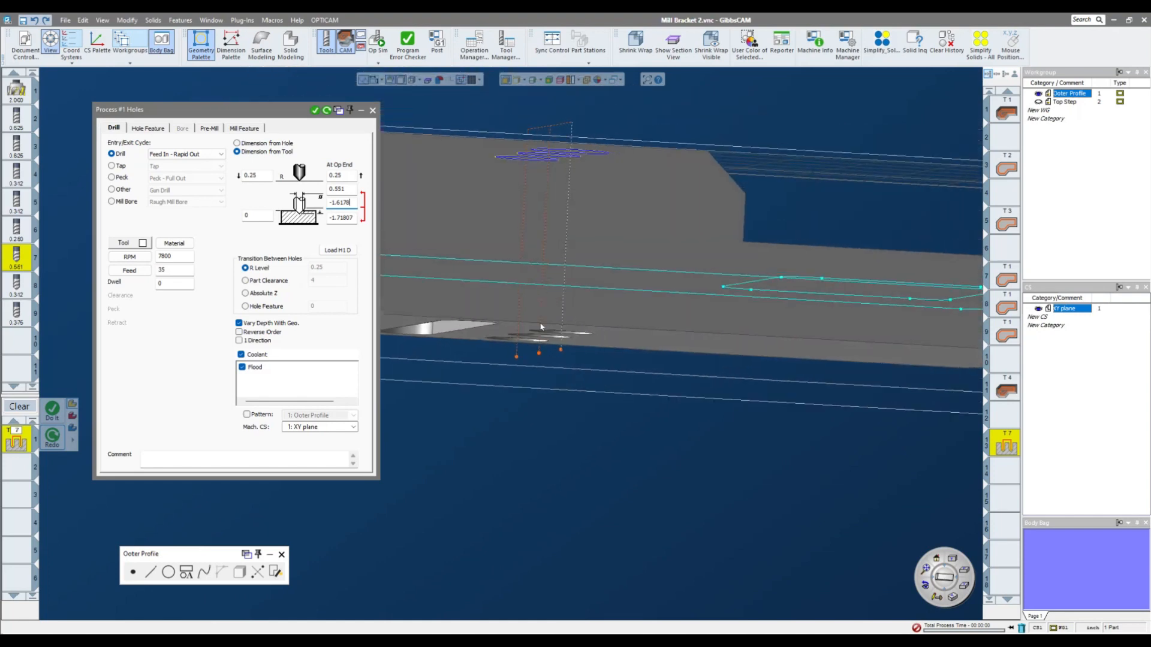
# Close the Holes process and run the machining simulation to check the three drilled holes.
pyautogui.click(372, 110)
pyautogui.hotkey('ctrl', 'i')
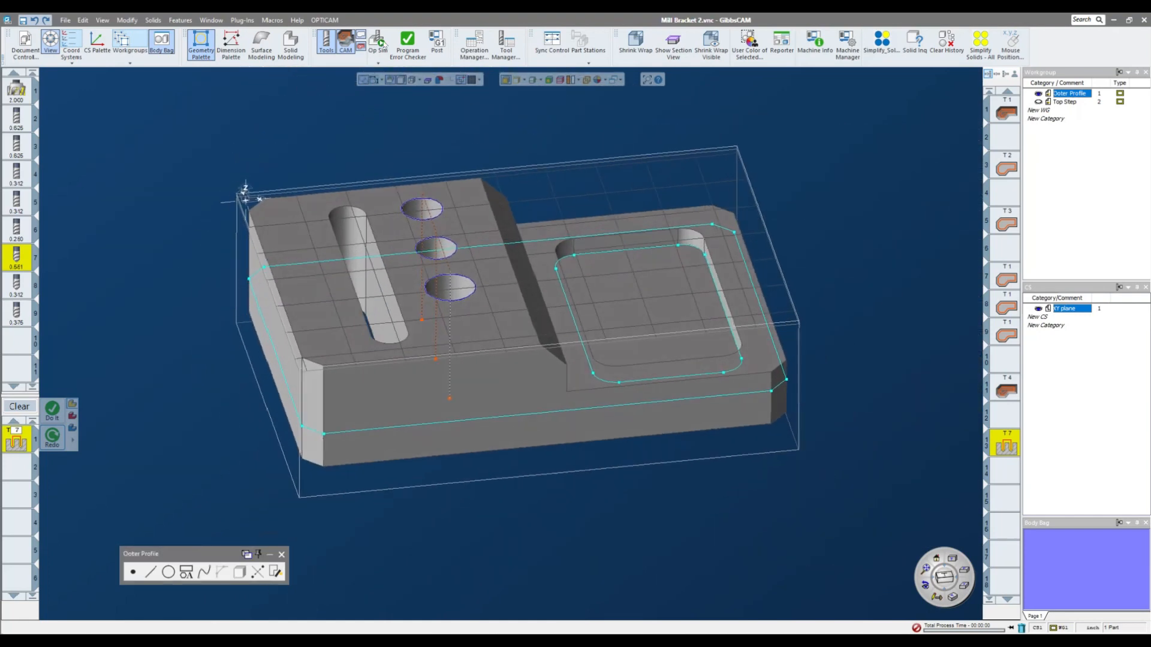
pyautogui.click(382, 42)
pyautogui.click(851, 115)
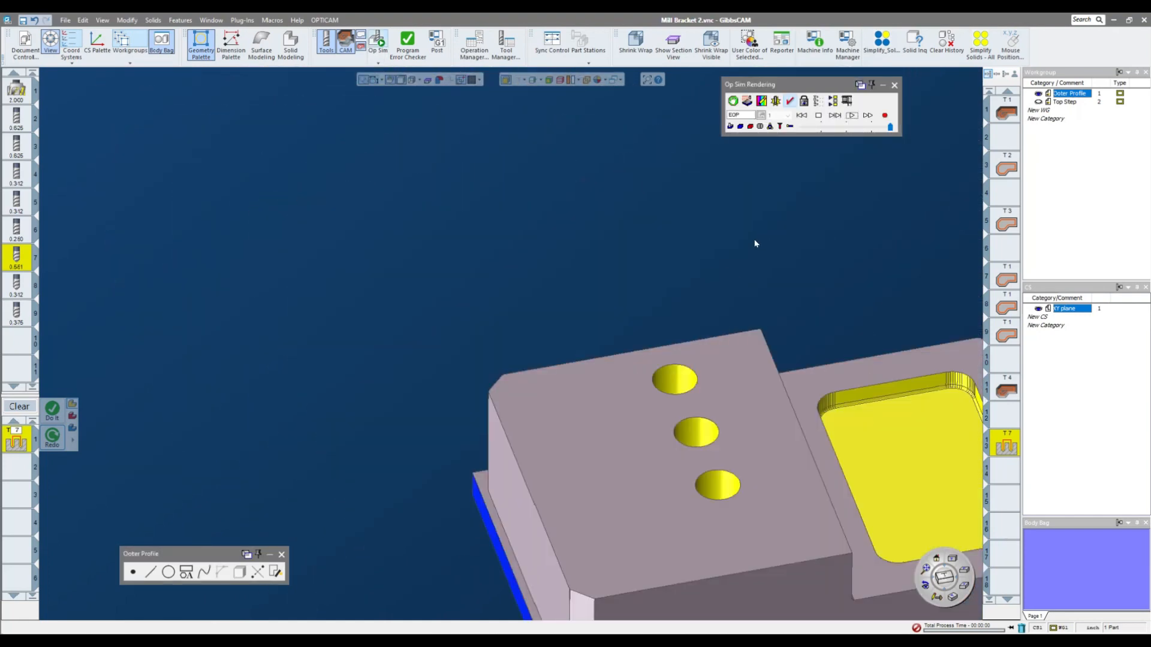
pyautogui.moveTo(755, 240); pyautogui.dragTo(691, 249, button='middle')
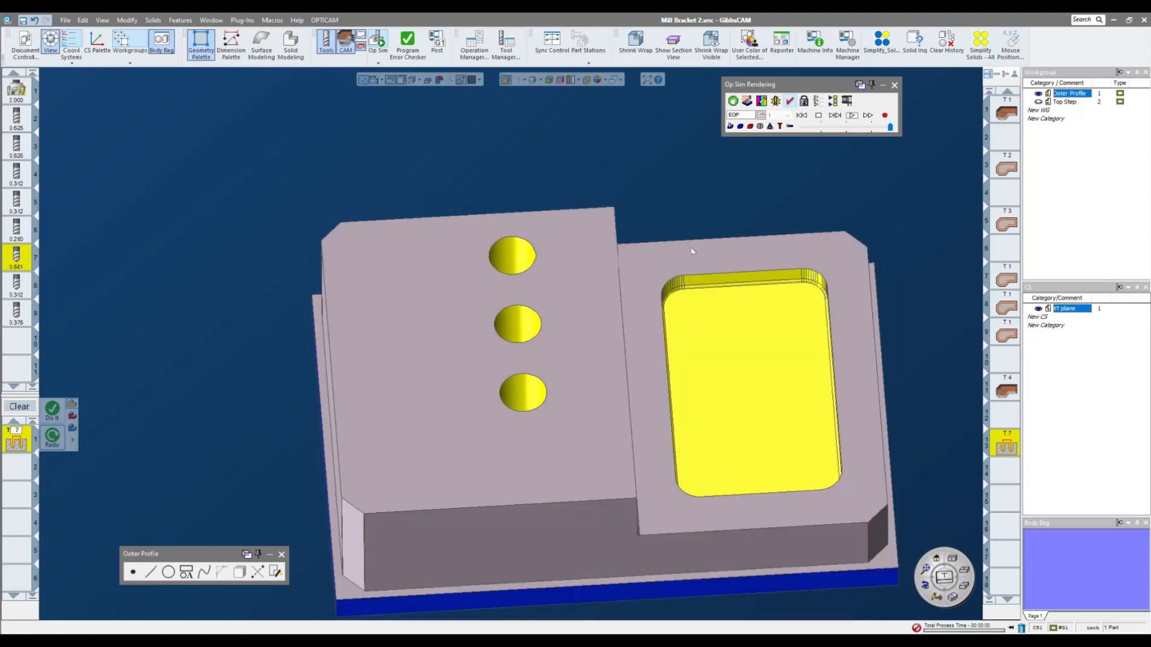
pyautogui.click(894, 85)
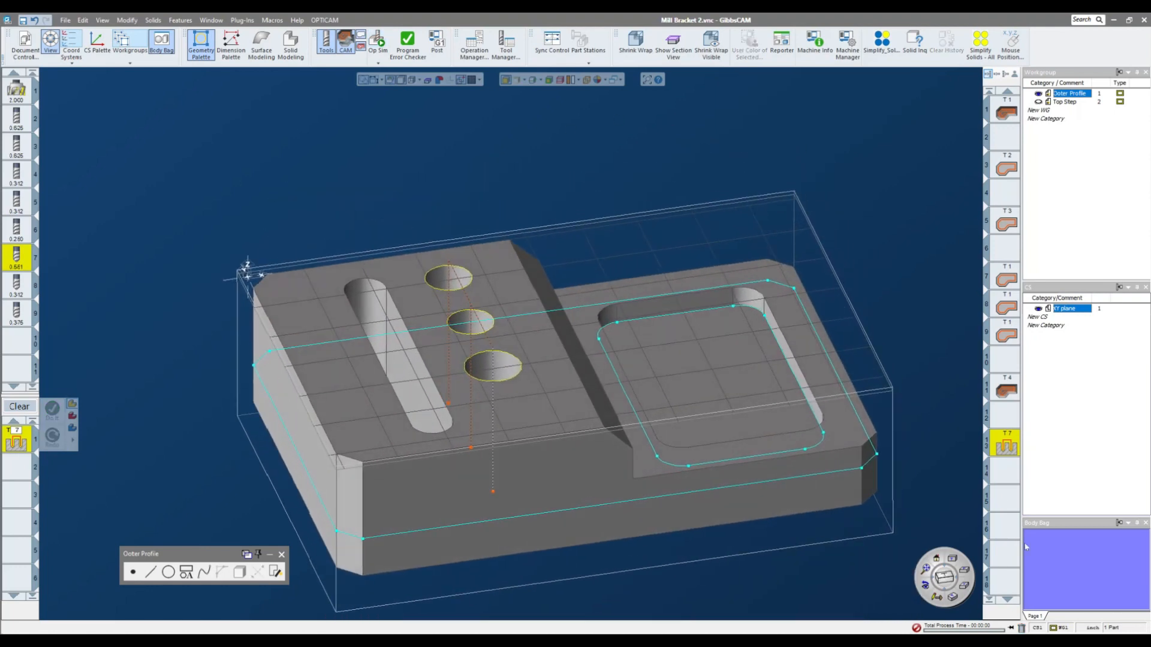
# Activate the empty operation slot 15 and clear the process list.
pyautogui.click(1004, 493)
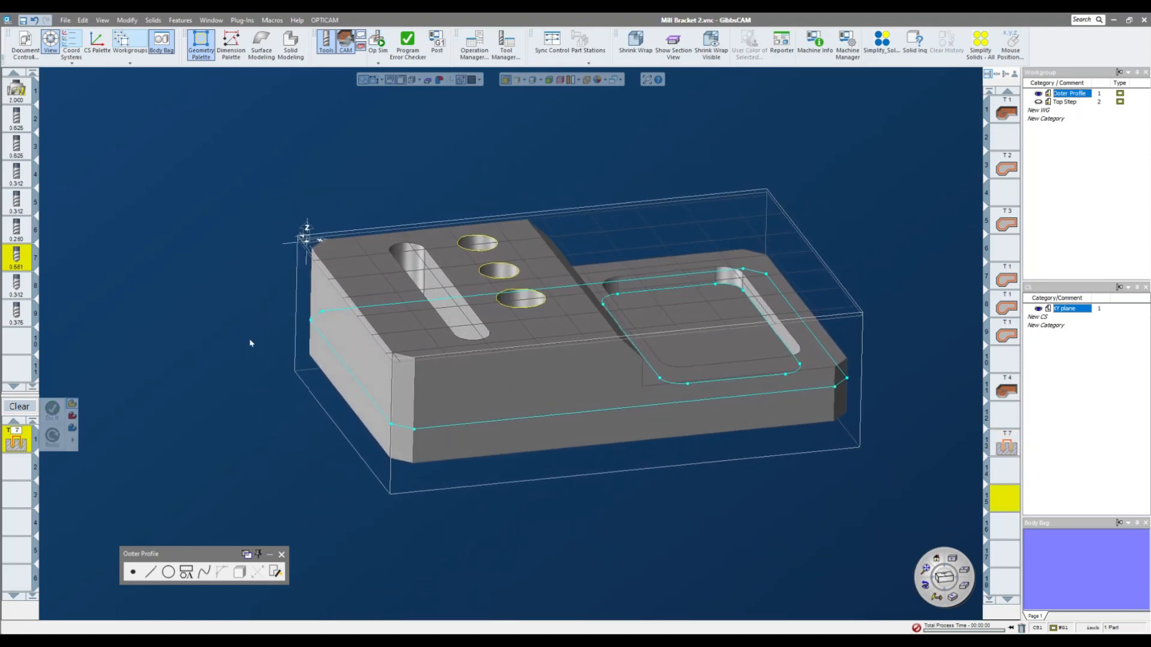
pyautogui.click(20, 407)
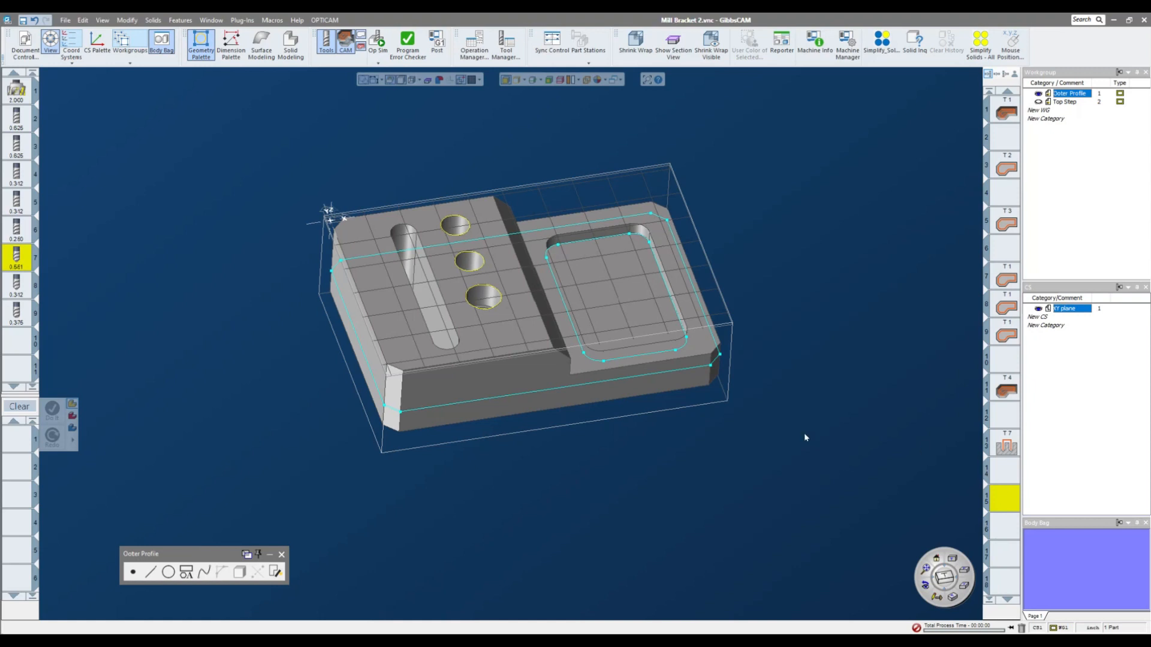
pyautogui.moveTo(805, 438); pyautogui.dragTo(314, 103, button='middle')
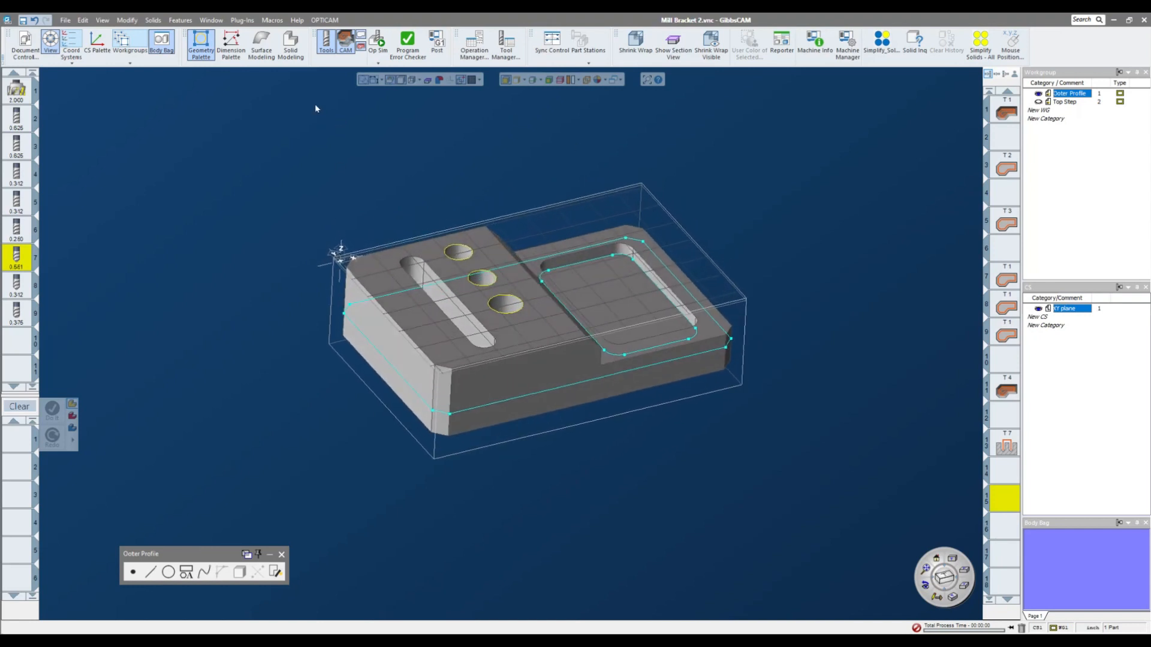
# Load a vise with the Load Vise Advanced macro, using a grip distance of .25 and the stock centered in X.
pyautogui.click(246, 21)
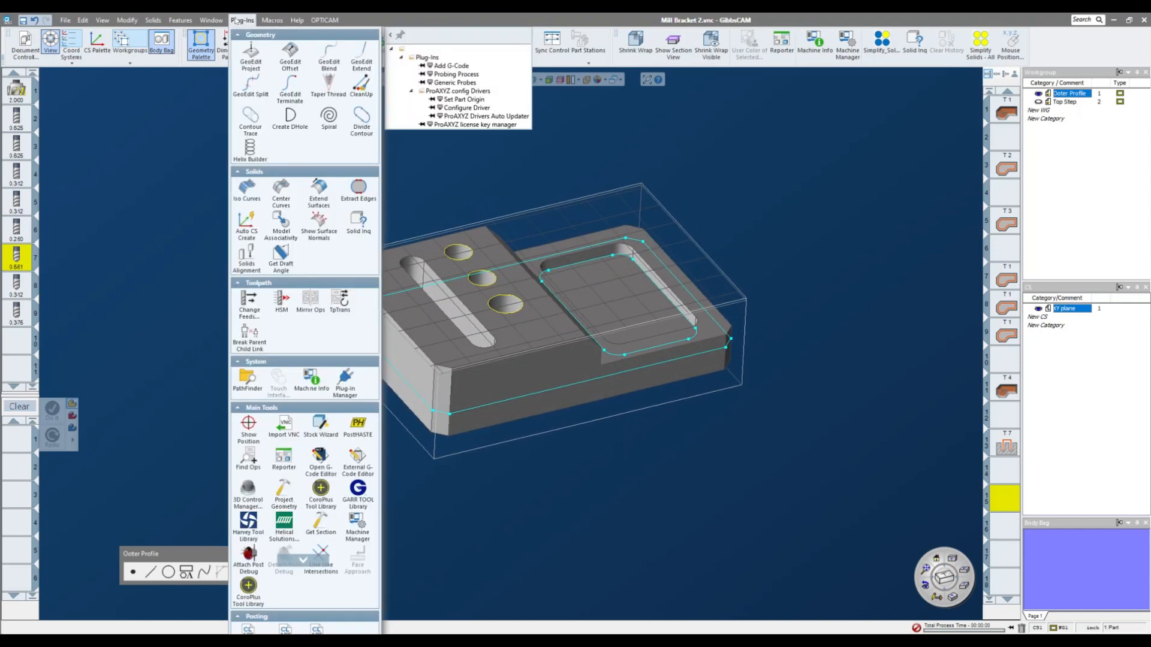
pyautogui.click(271, 21)
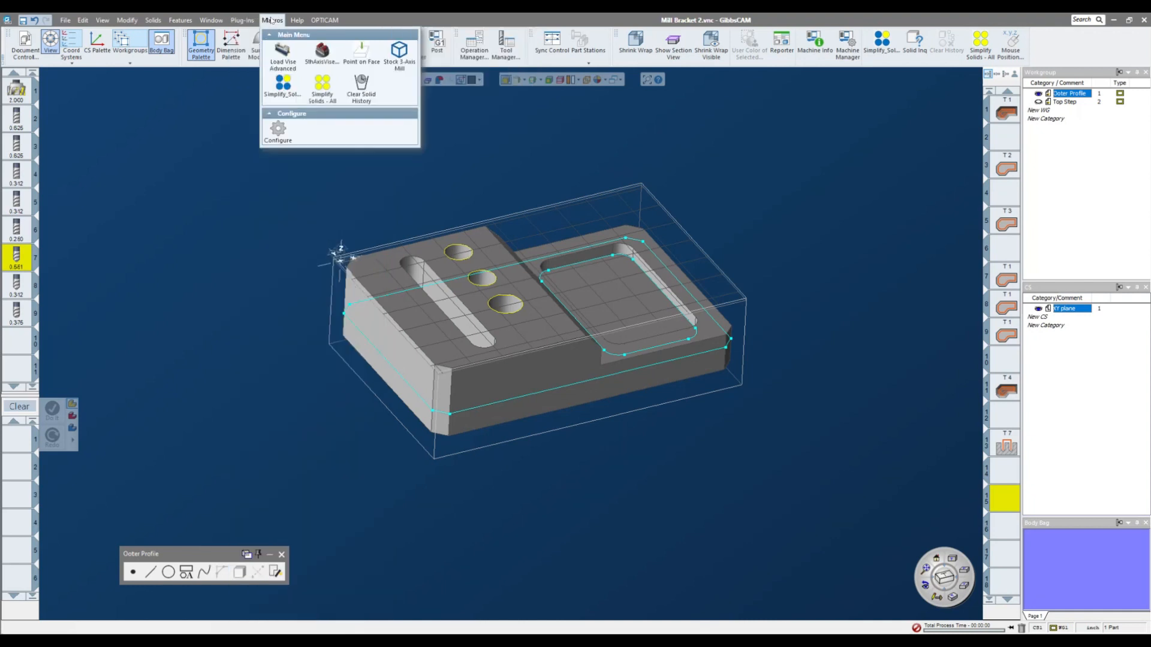
pyautogui.click(284, 51)
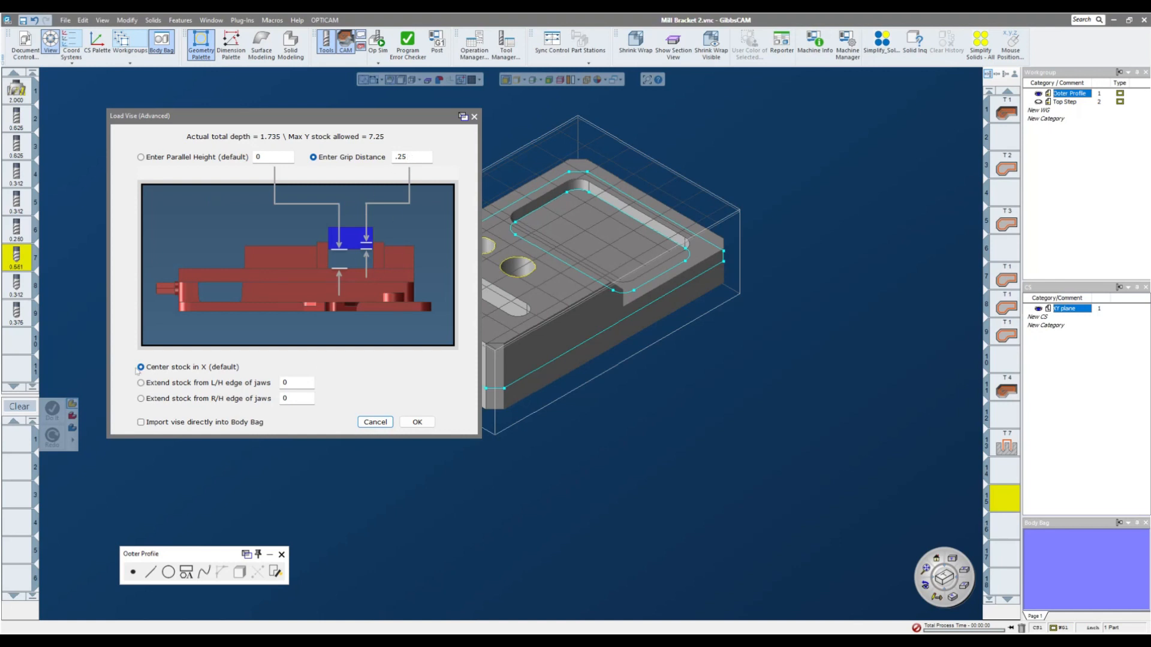
pyautogui.click(413, 423)
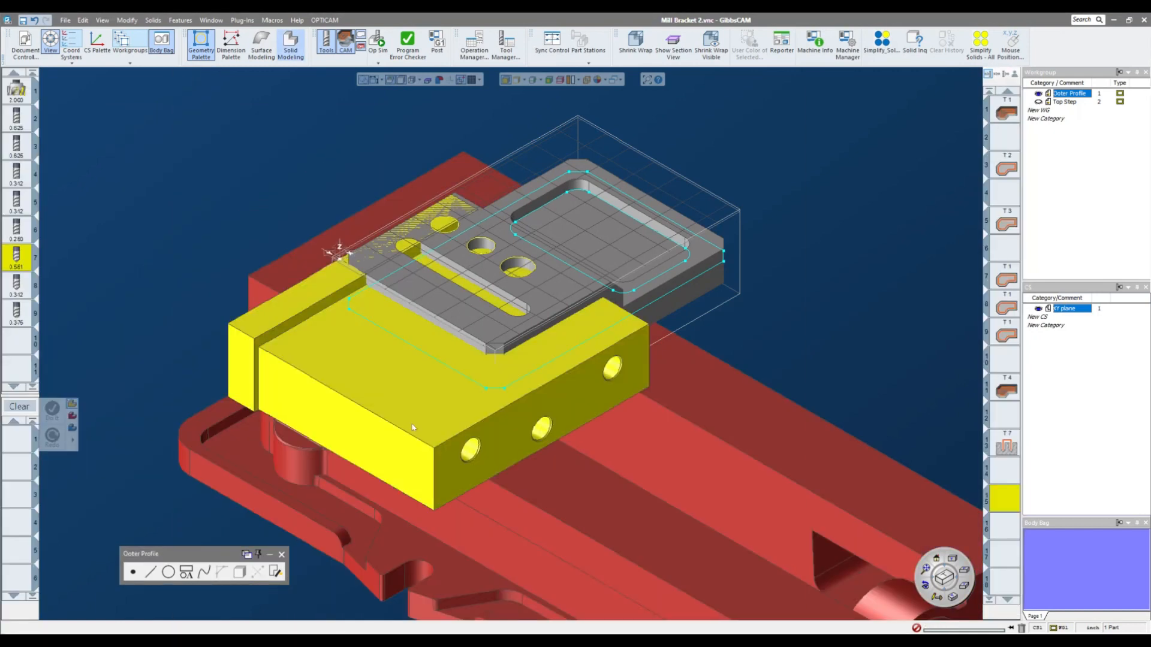
pyautogui.moveTo(412, 427); pyautogui.dragTo(281, 240, button='middle')
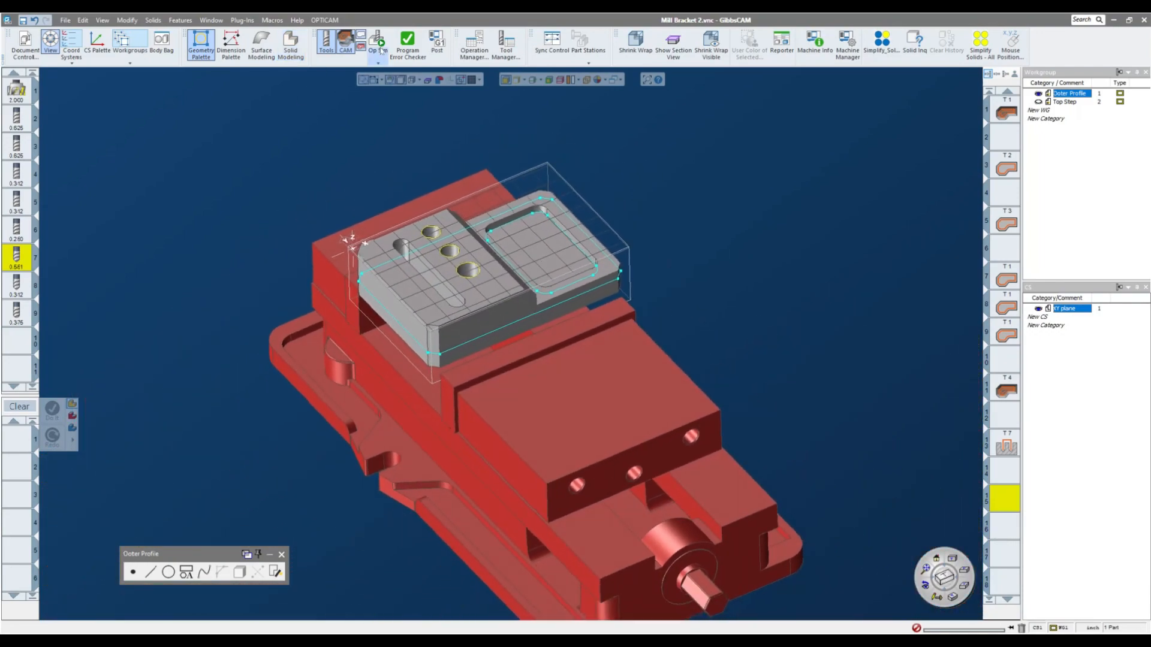
# Run the machining simulation with the vise in place and inspect the part, stock and jaws.
pyautogui.click(381, 50)
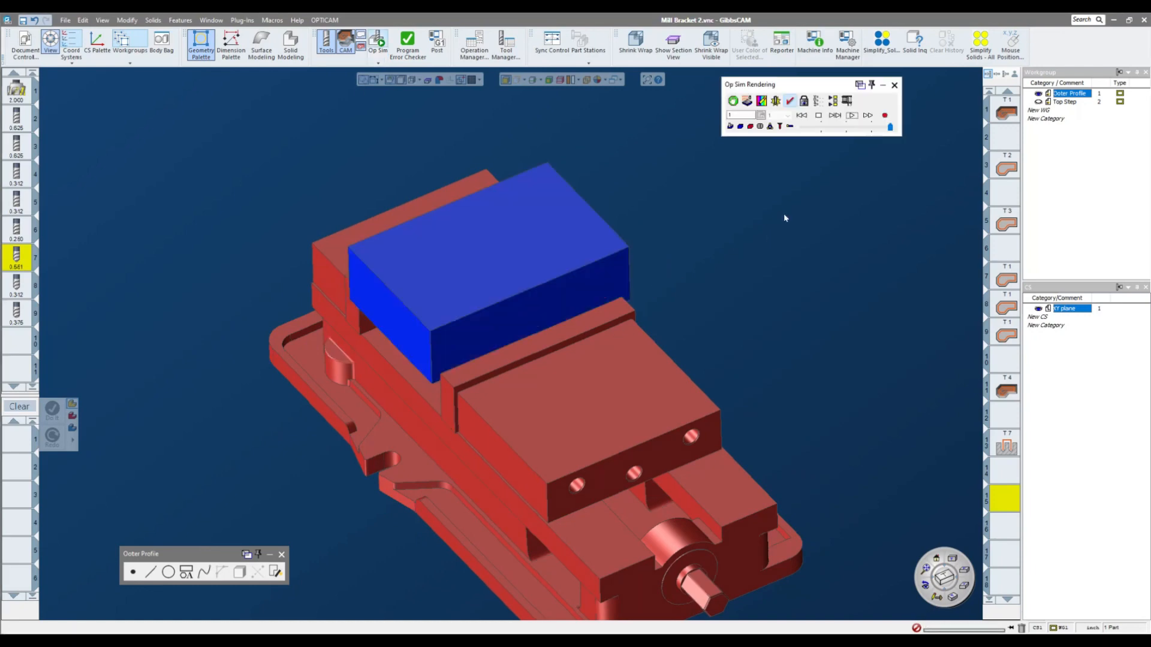
pyautogui.click(851, 115)
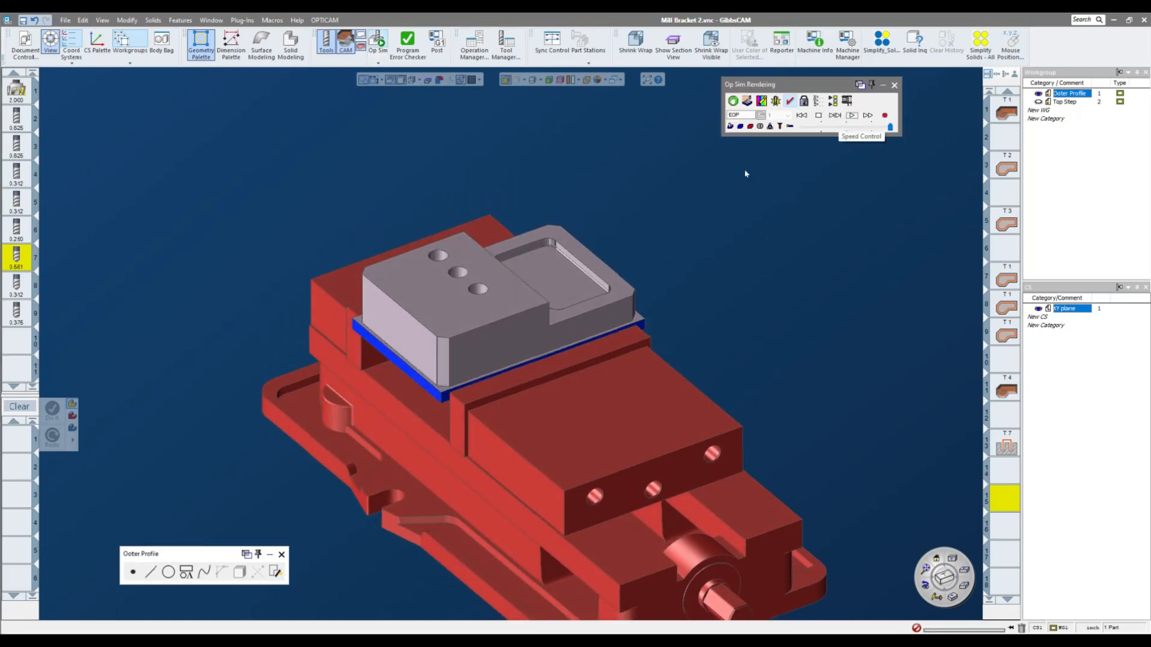
pyautogui.scroll(5, 375, 283)
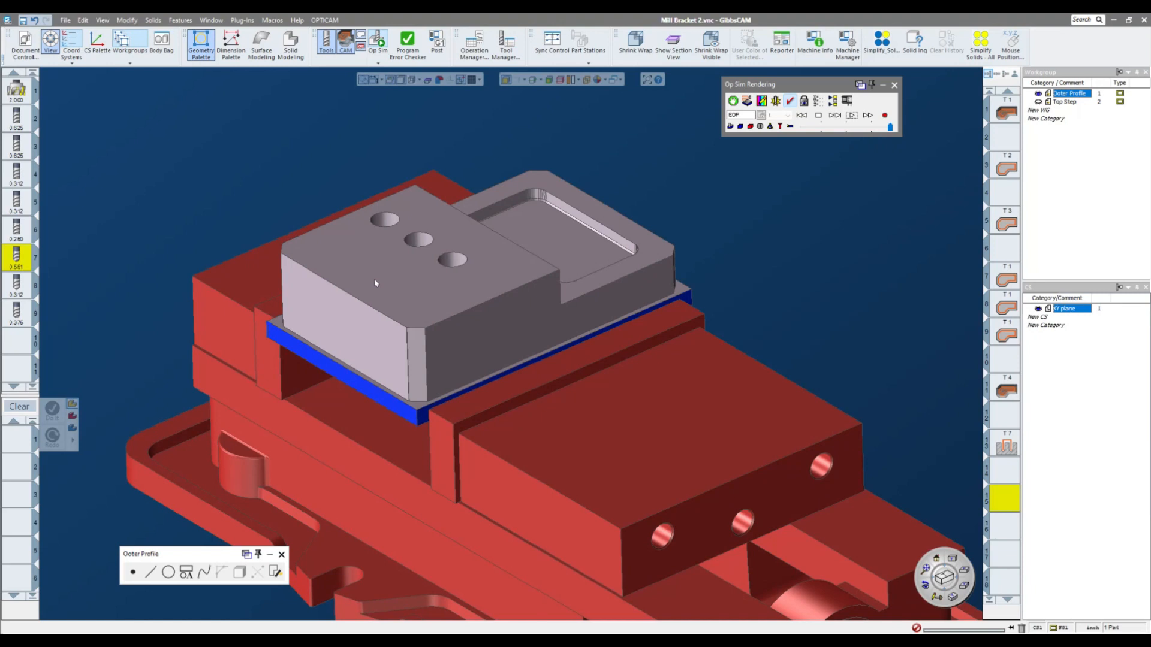
pyautogui.moveTo(375, 283); pyautogui.dragTo(573, 265, button='middle')
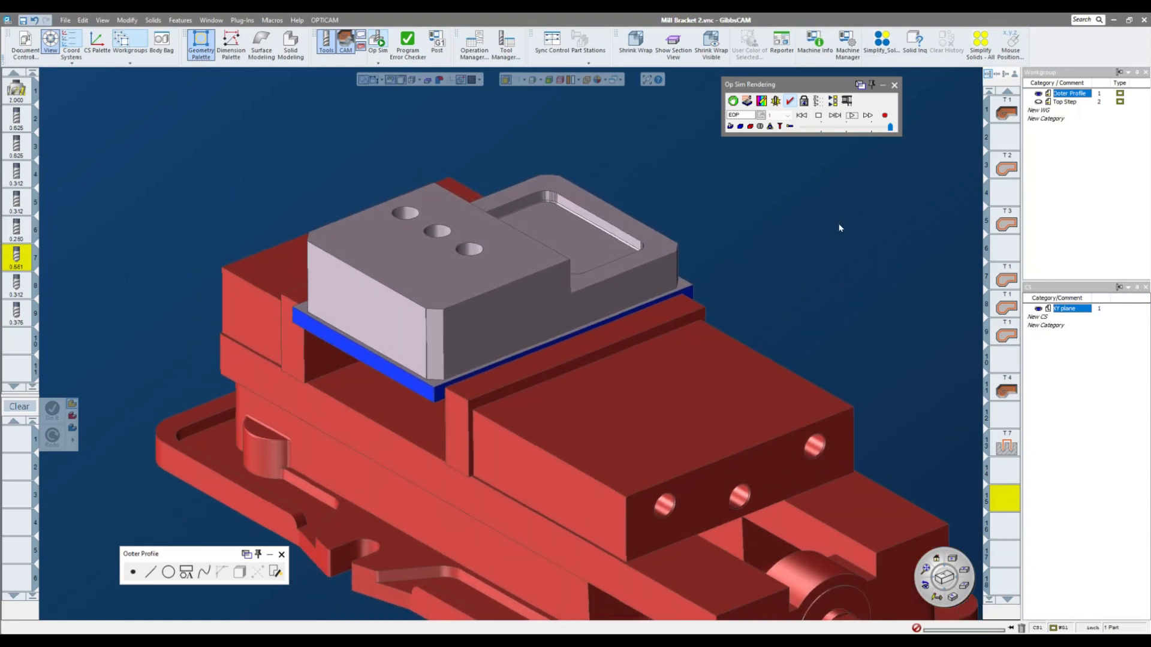
pyautogui.click(895, 85)
# Change the body type of the vise base and jaw bodies to Fixture.
pyautogui.moveTo(846, 172); pyautogui.dragTo(285, 289, button='middle')
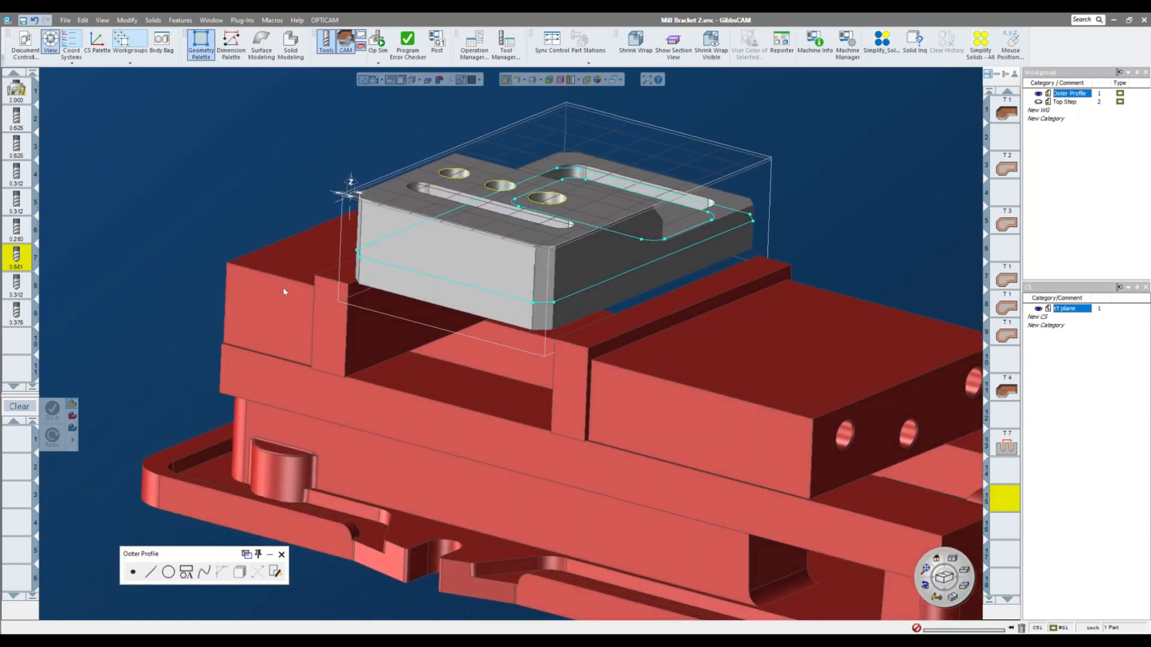
pyautogui.rightClick(286, 289)
pyautogui.moveTo(322, 320)
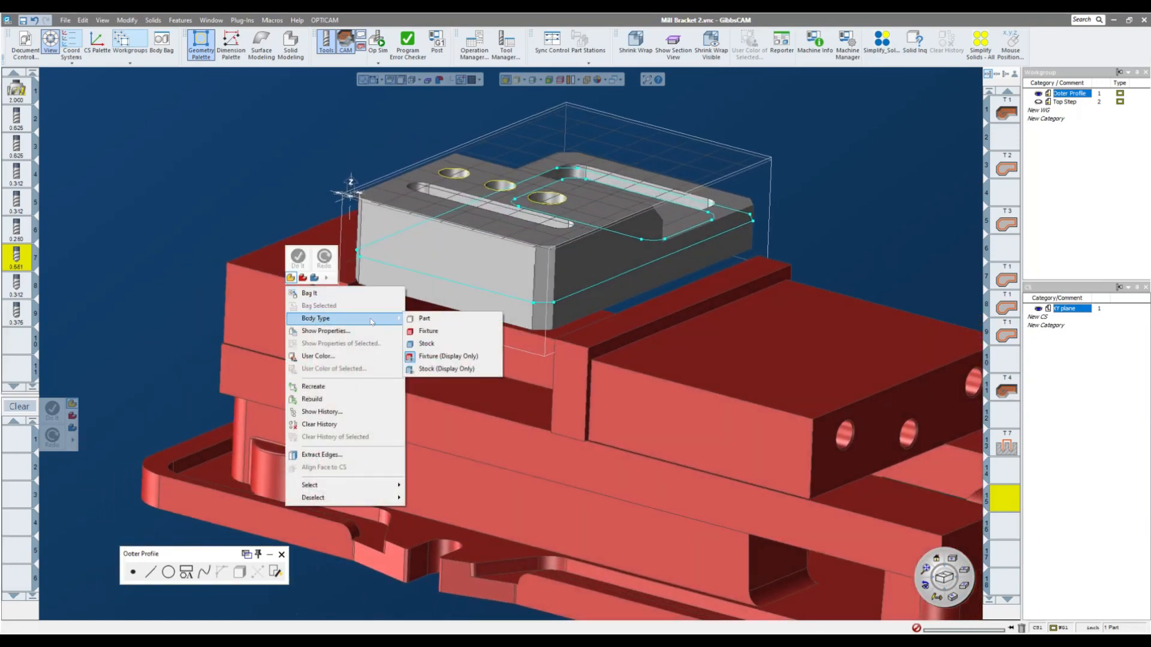
pyautogui.click(423, 331)
pyautogui.rightClick(627, 347)
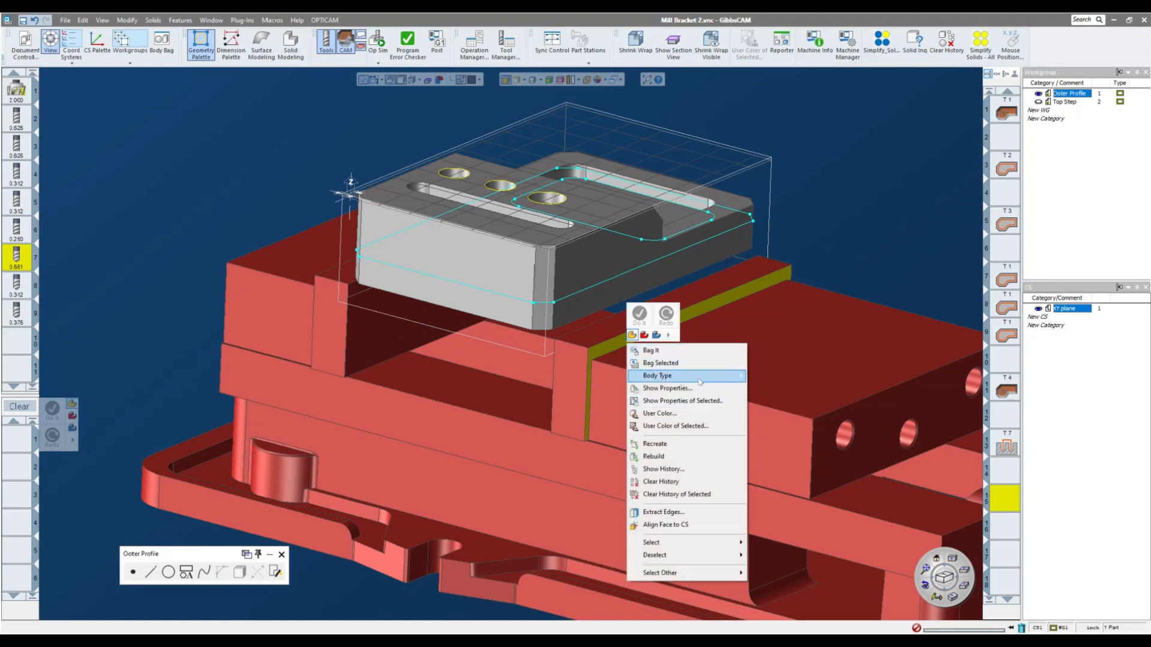
pyautogui.moveTo(707, 376)
pyautogui.click(779, 389)
# Select all the vise bodies and translate them together, with the Y offset set to 0.
pyautogui.moveTo(848, 221); pyautogui.dragTo(392, 347, button='middle')
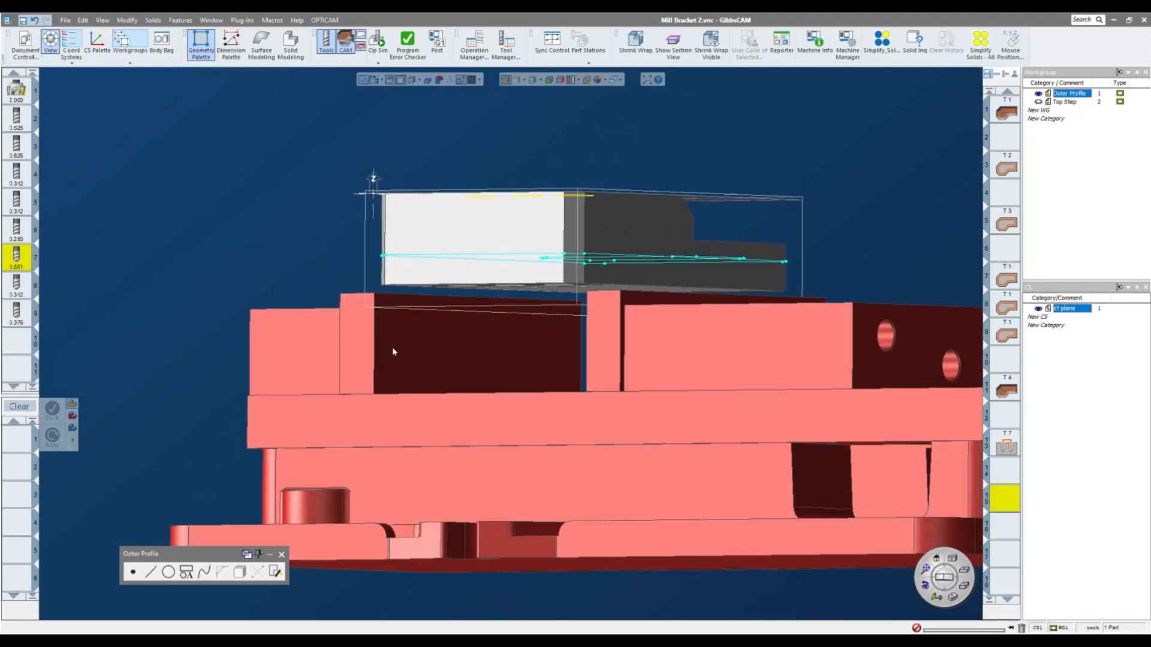
pyautogui.click(349, 352)
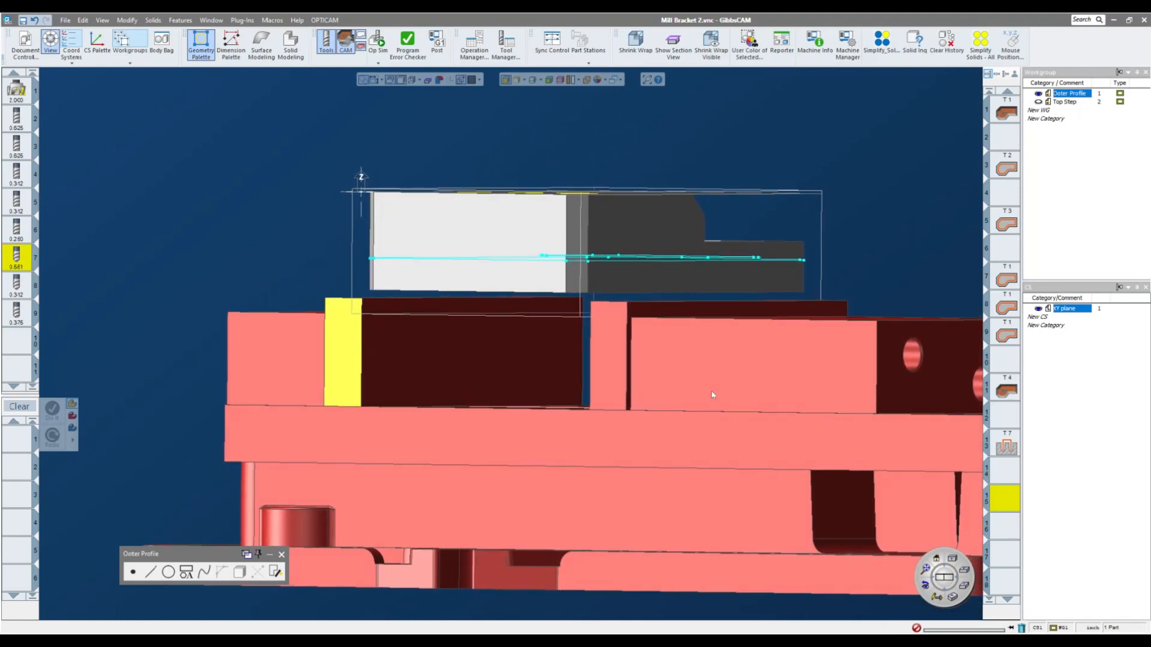
pyautogui.keyDown('shift'); pyautogui.click(688, 369); pyautogui.keyUp('shift')
pyautogui.click(505, 80)
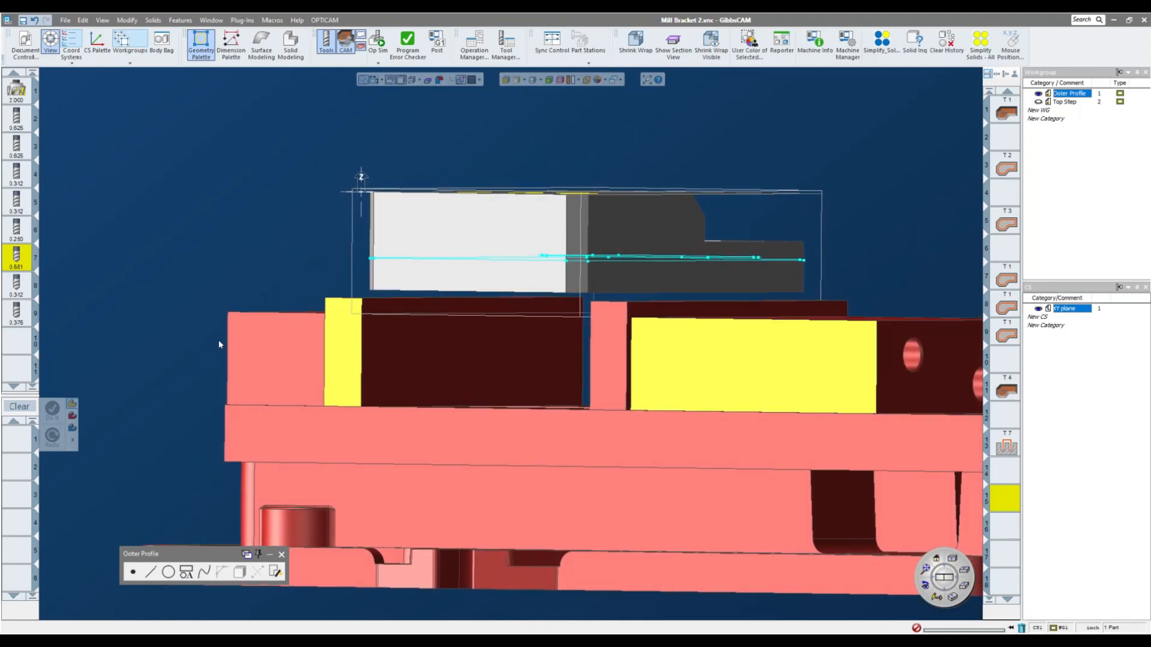
pyautogui.click(270, 348)
pyautogui.click(625, 353)
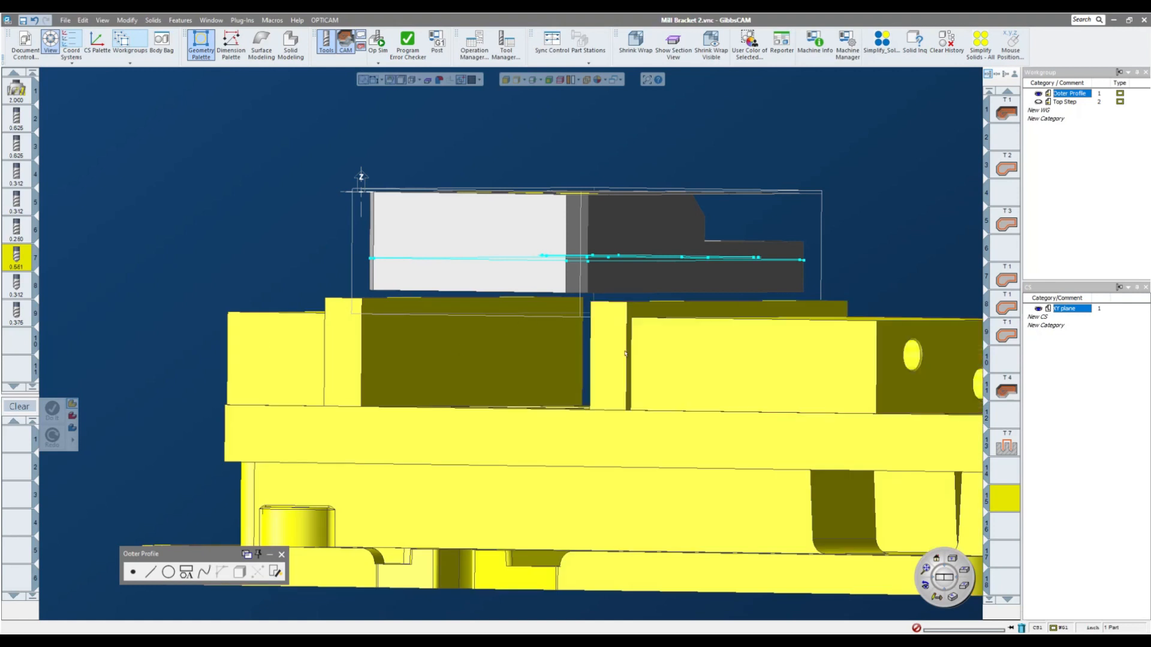
pyautogui.click(127, 20)
pyautogui.click(137, 119)
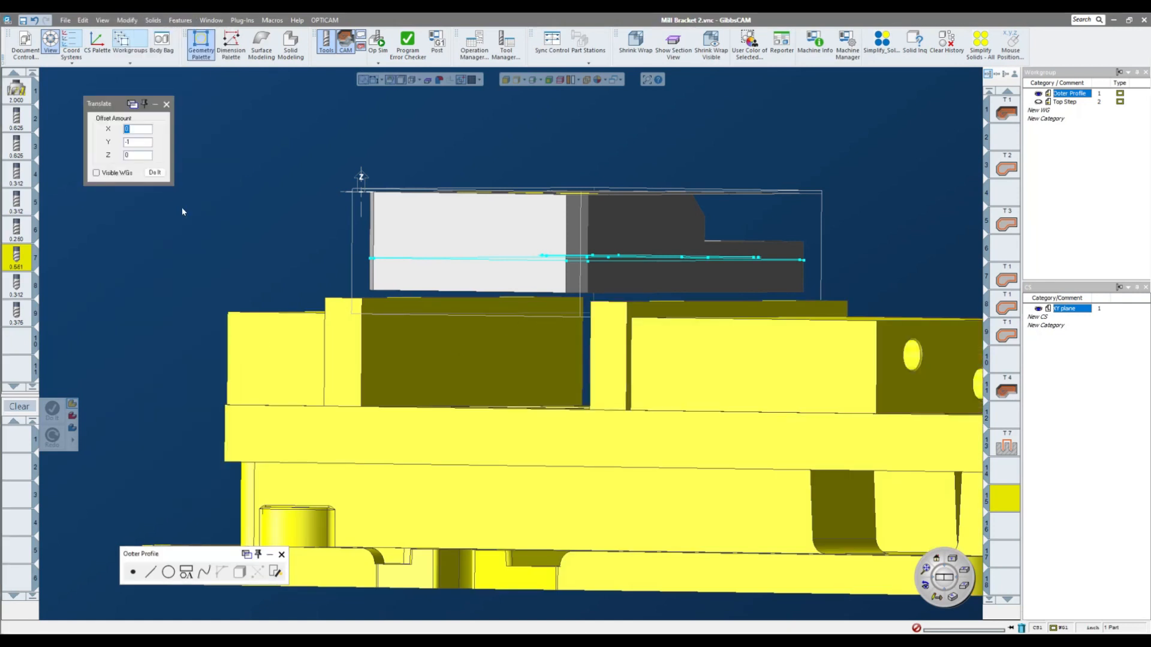
pyautogui.doubleClick(144, 141)
pyautogui.write('0')
pyautogui.click(157, 173)
pyautogui.click(167, 105)
pyautogui.scroll(5, 334, 195)
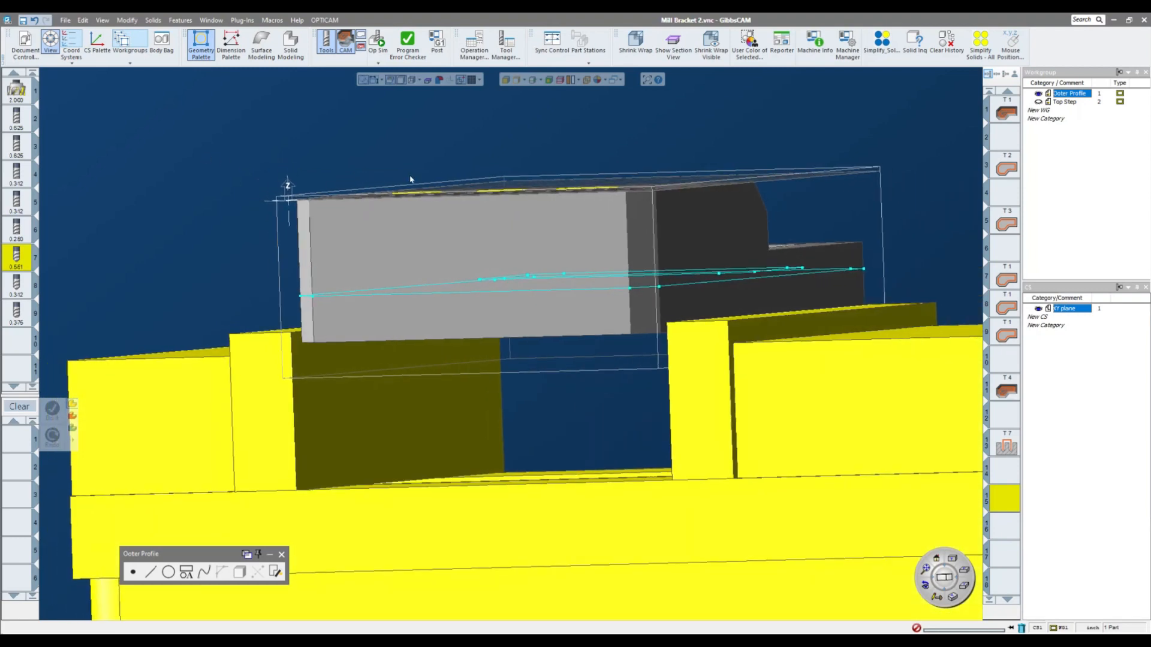
# Examine the outer profile contour toolpaths of tools 2 and 3 against the part, stock and vise jaws.
pyautogui.click(609, 146)
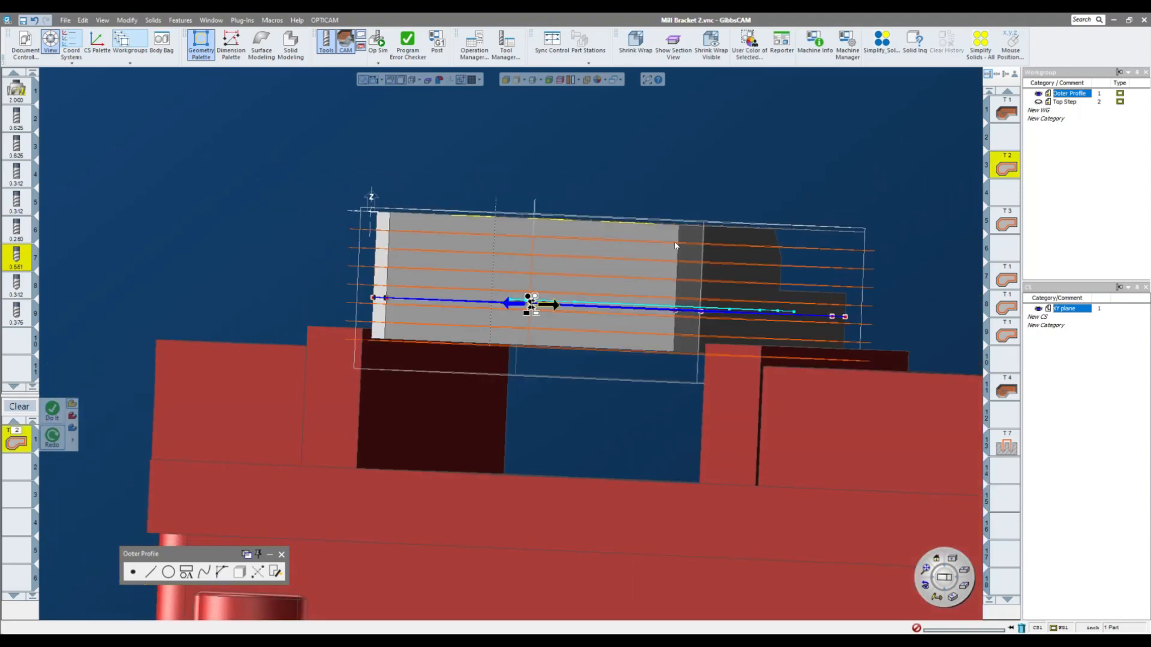
pyautogui.moveTo(675, 245); pyautogui.dragTo(323, 337, button='middle')
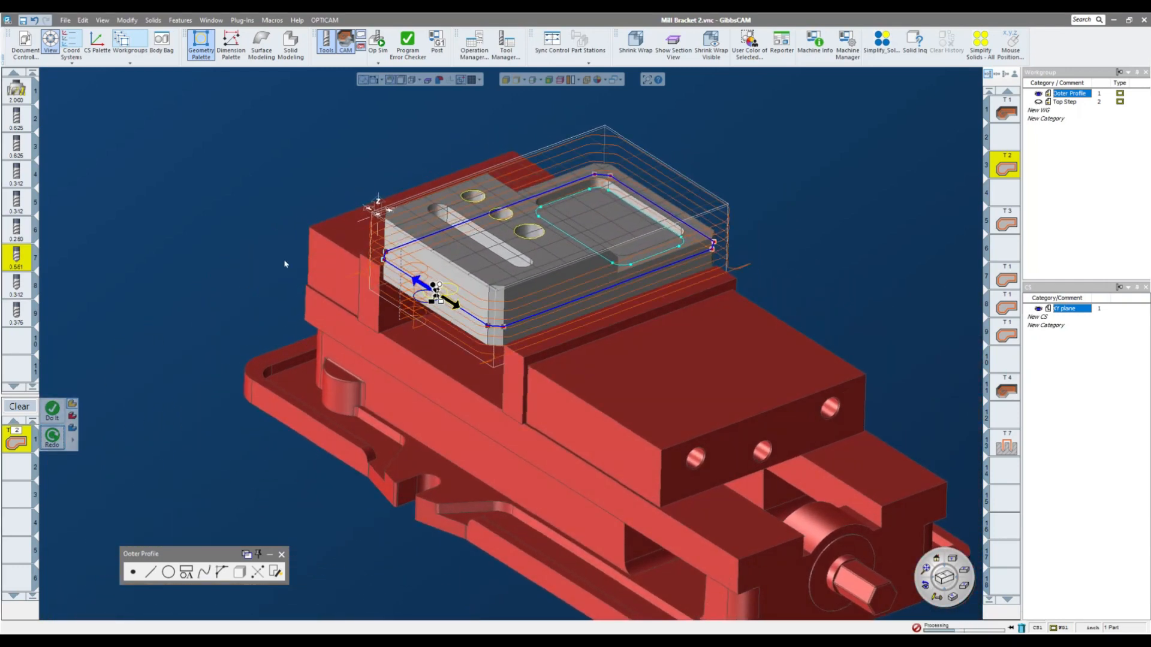
pyautogui.scroll(5, 314, 271)
pyautogui.moveTo(519, 439); pyautogui.dragTo(700, 276, button='middle')
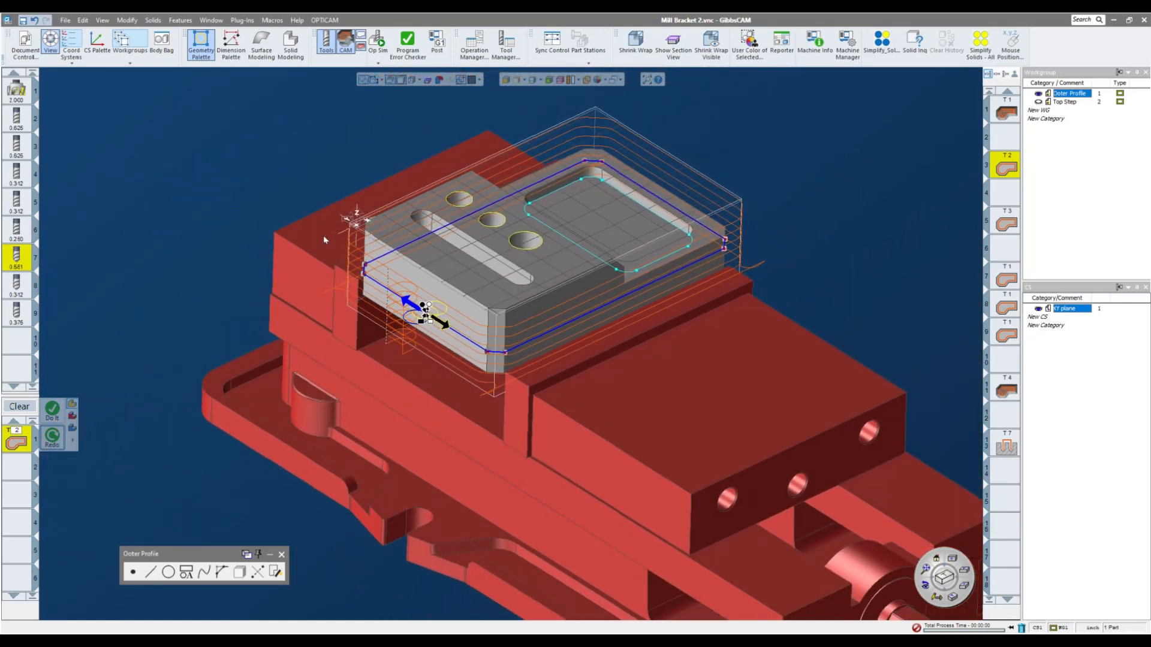
pyautogui.click(1007, 224)
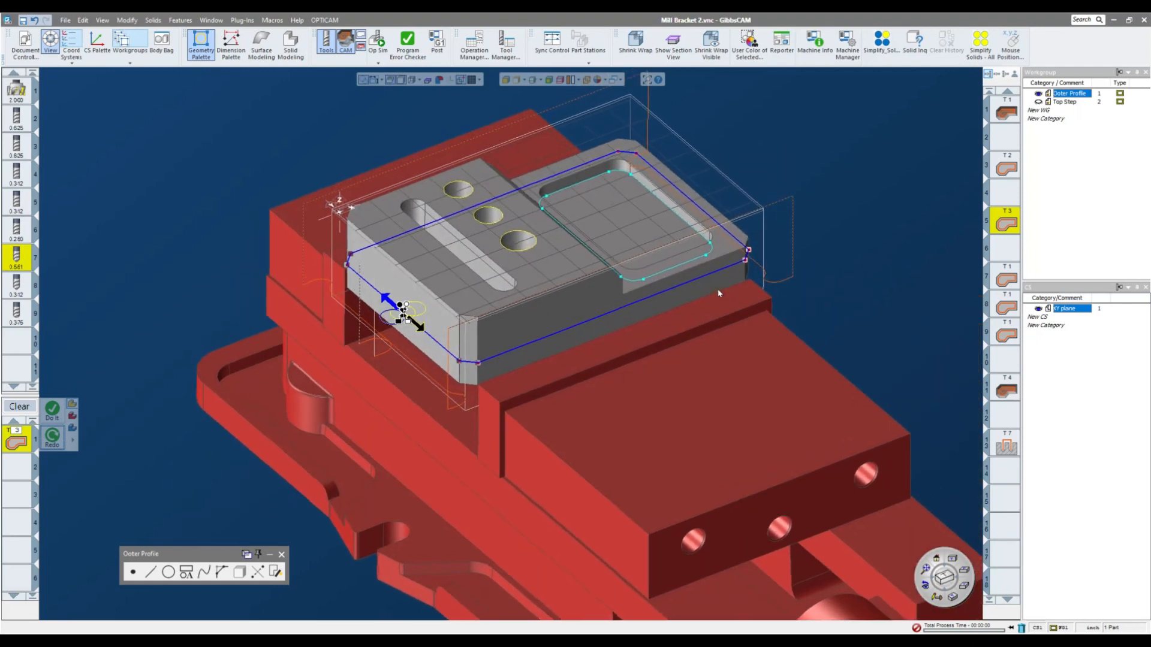
# Run the machining simulation and examine the outer profile cut near the vise jaws.
pyautogui.click(379, 45)
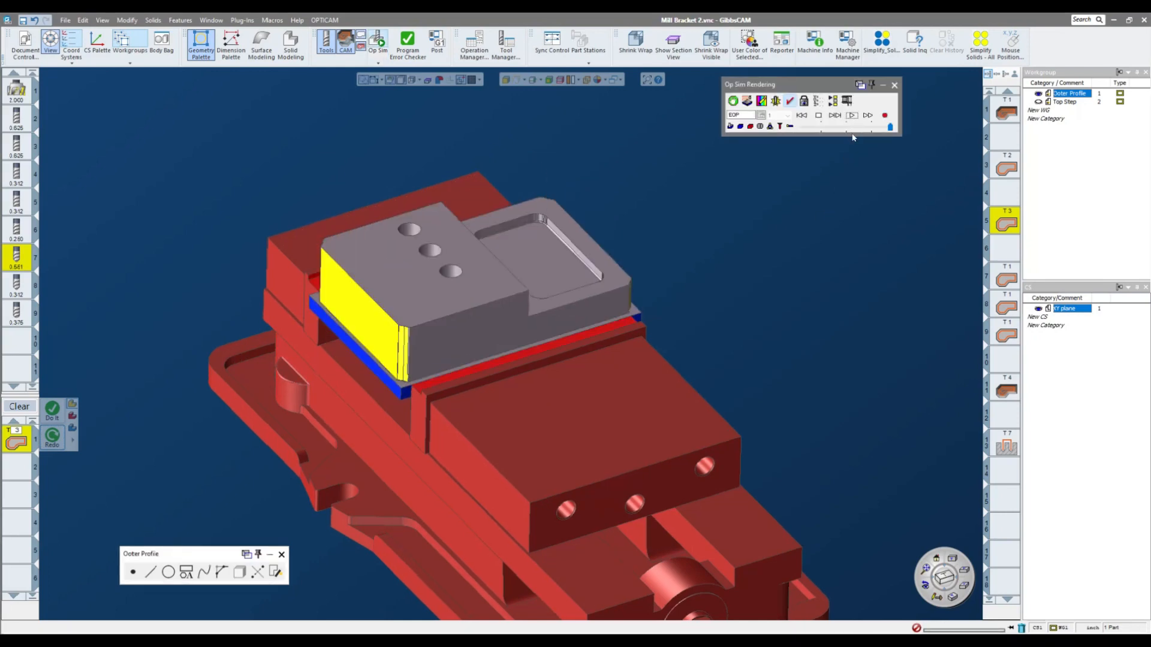
pyautogui.moveTo(517, 390); pyautogui.dragTo(677, 324, button='middle')
pyautogui.click(895, 85)
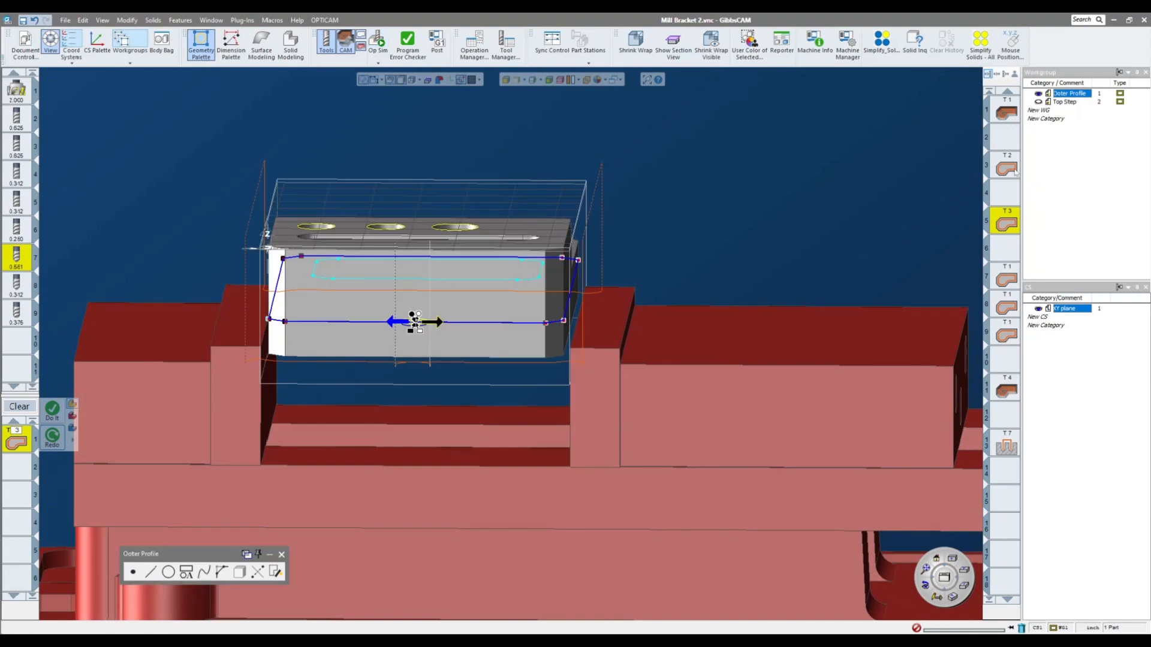
# Review the tool 2 contour process settings and rerun the simulation to examine the cut part and stock in the vise.
pyautogui.doubleClick(1008, 169)
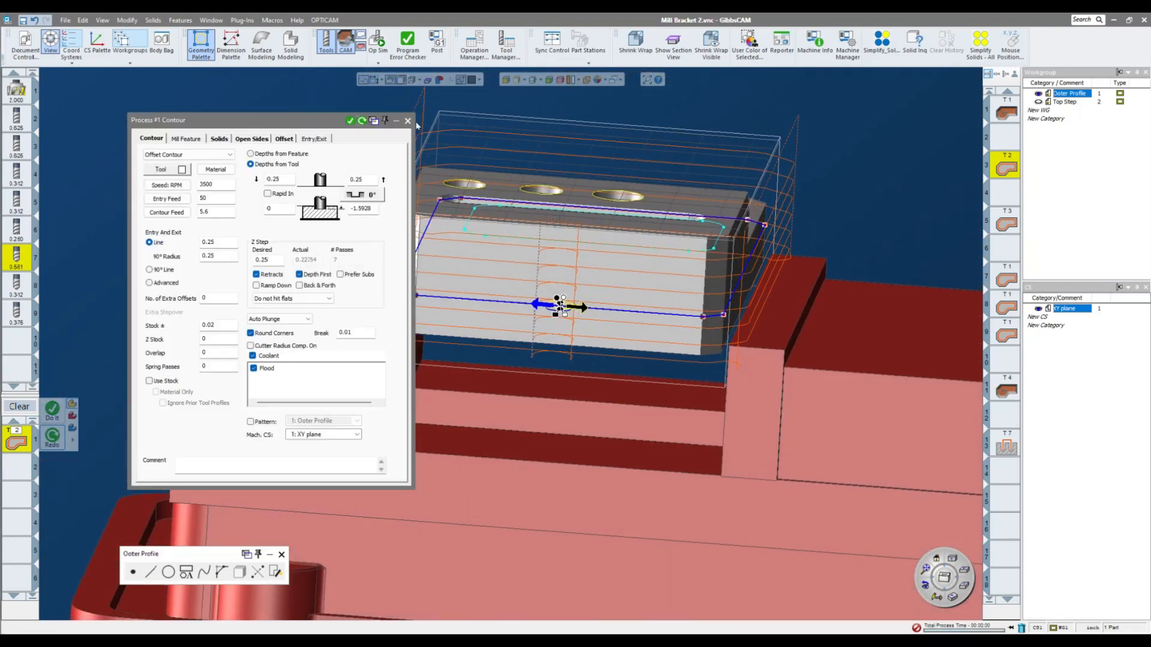
pyautogui.click(408, 120)
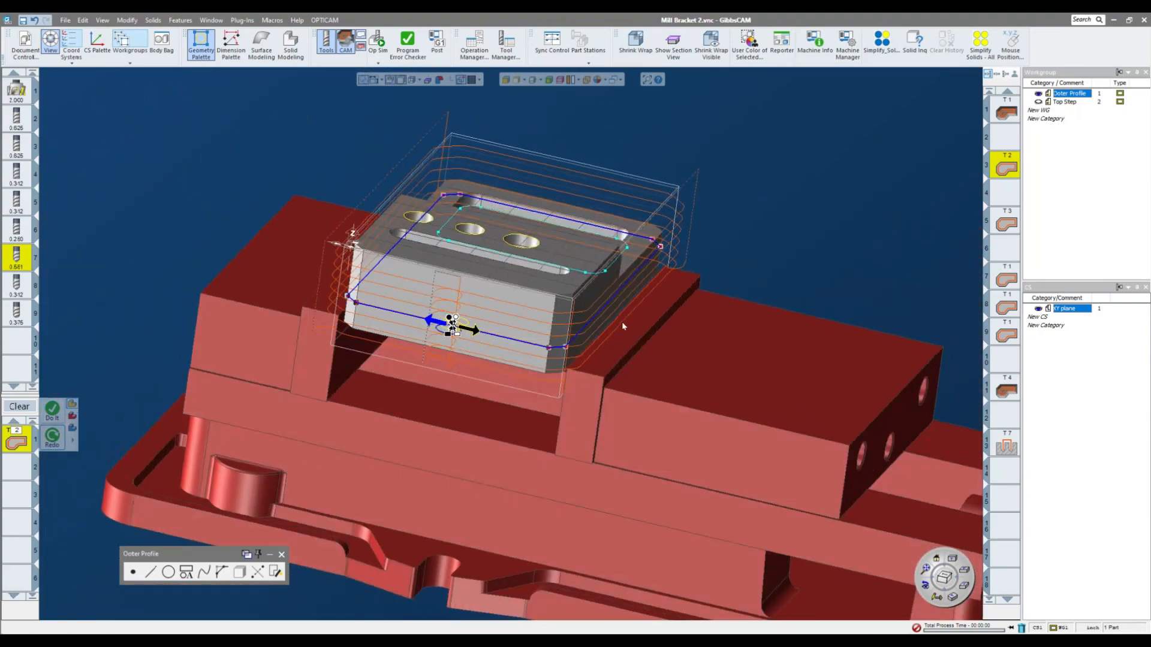
pyautogui.click(377, 48)
pyautogui.click(852, 115)
pyautogui.scroll(5, 640, 418)
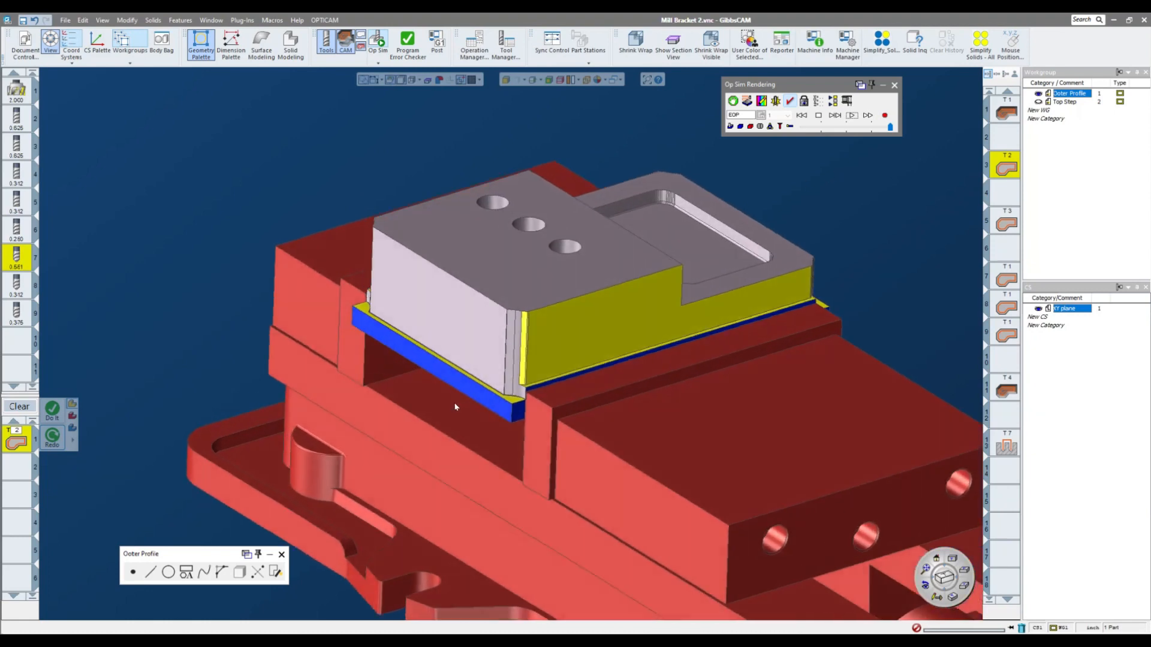
pyautogui.scroll(-5, 640, 418)
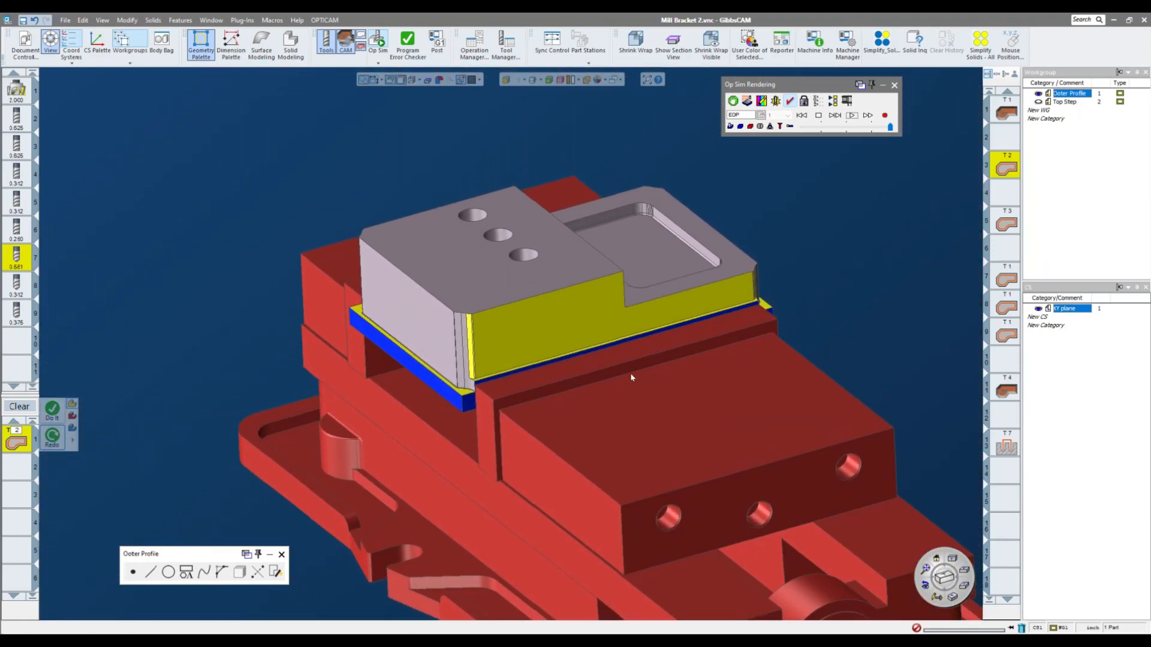
pyautogui.scroll(-1, 750, 226)
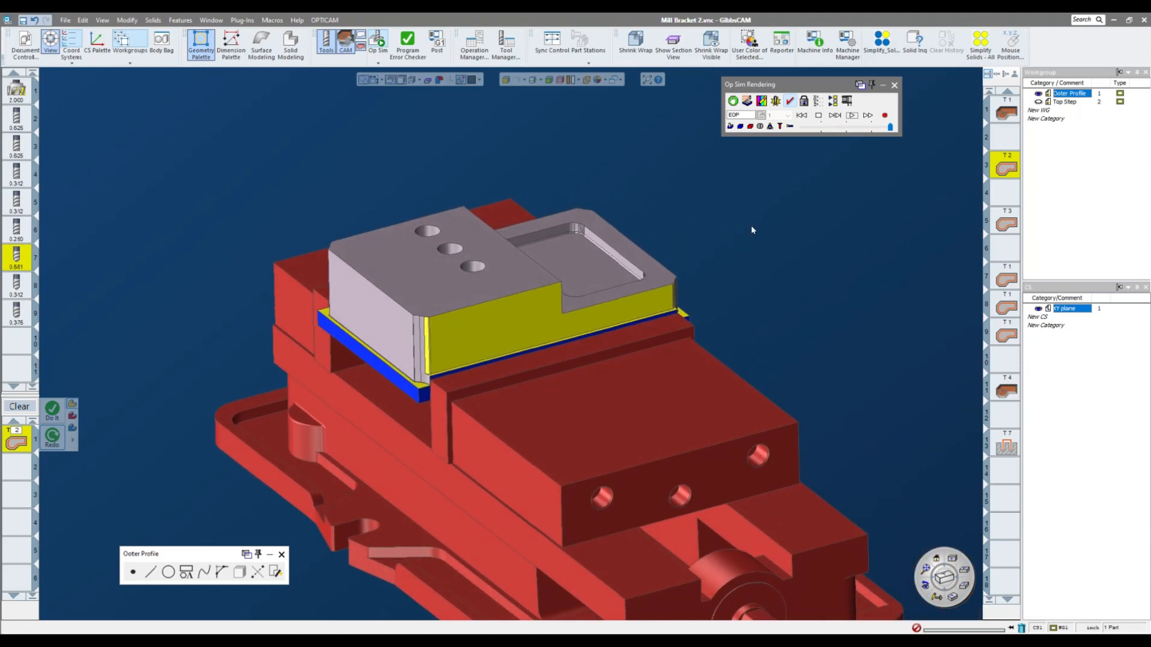
pyautogui.moveTo(757, 225); pyautogui.dragTo(670, 366, button='middle')
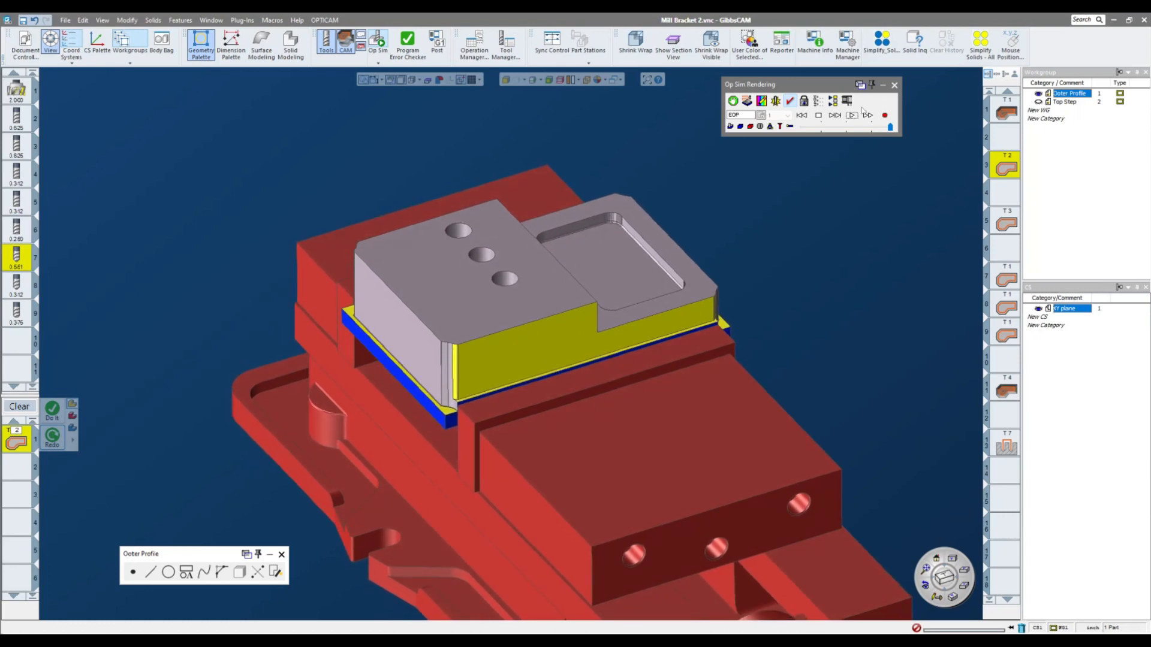
pyautogui.click(895, 85)
# Deselect the tool 2 contour operation and clear the process list.
pyautogui.click(1013, 198)
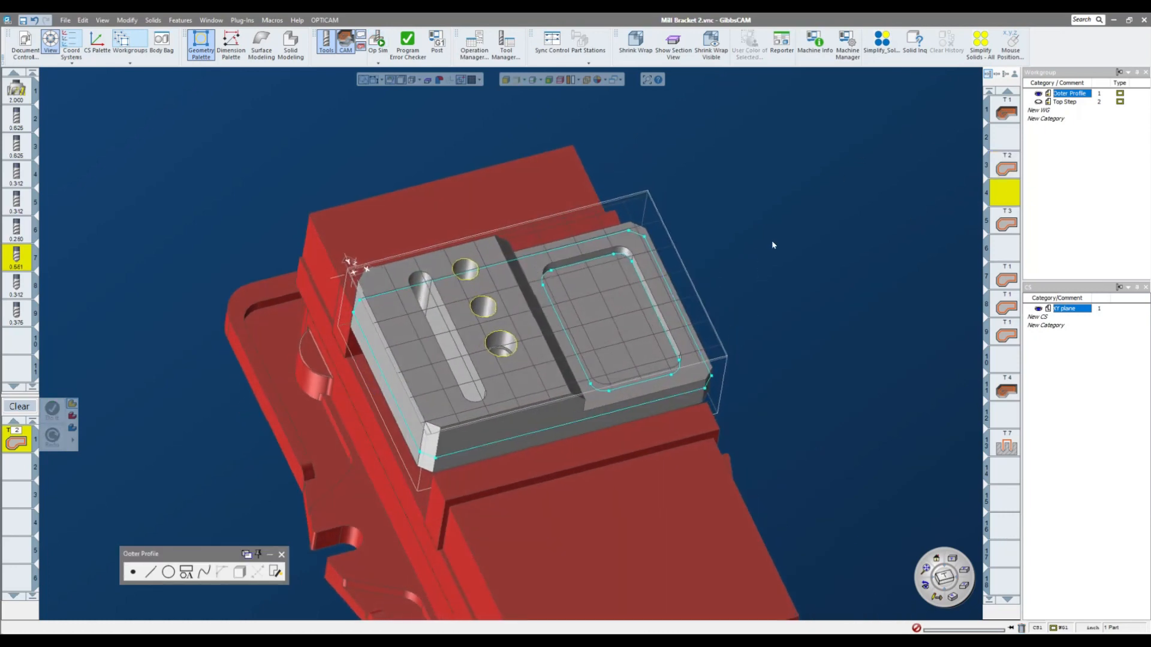
pyautogui.click(21, 408)
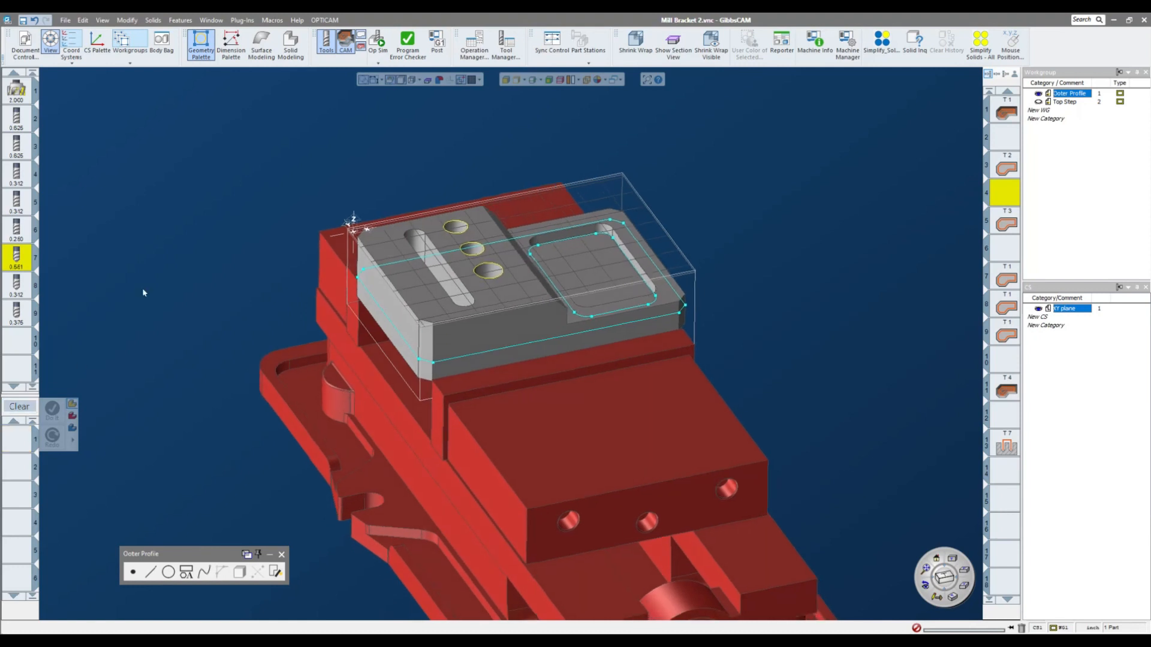